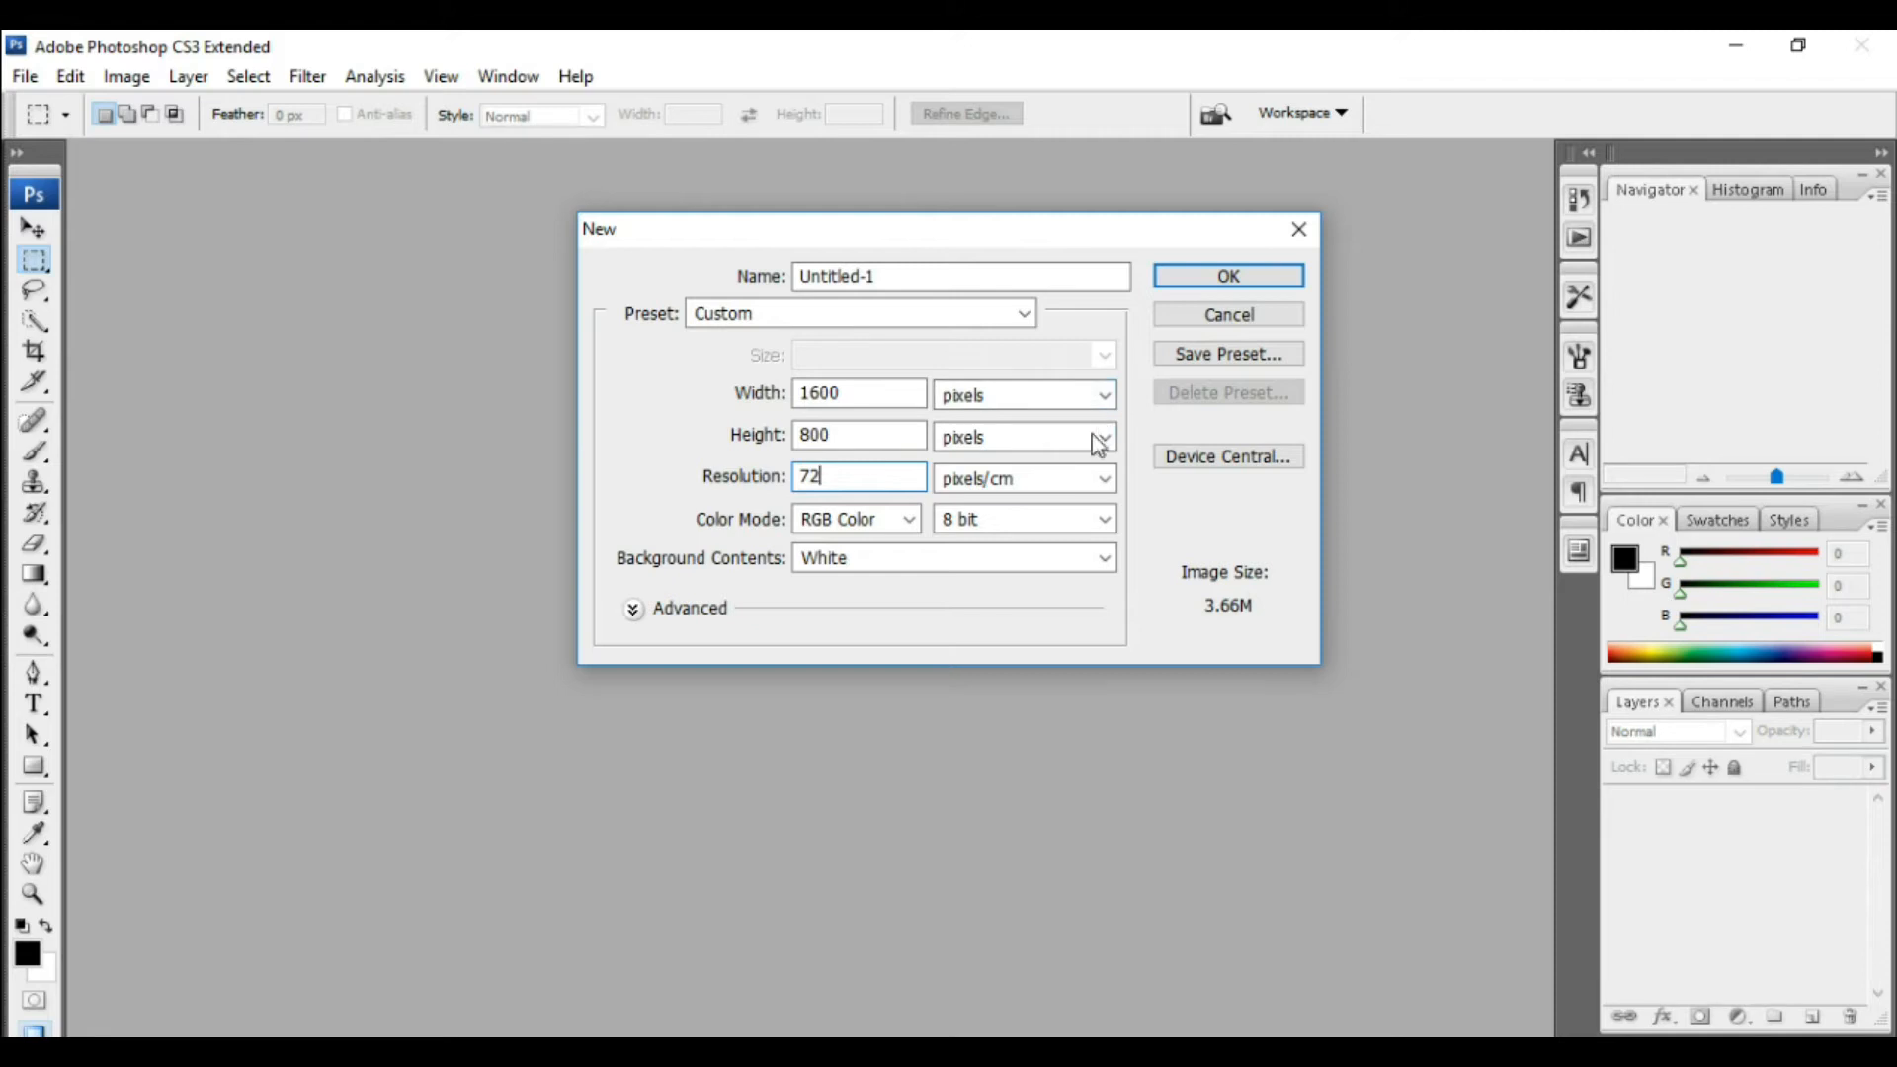
Step: Create the 1600 × 800 pixel document at resolution 72 and fill its background with black
left_click(1228, 280)
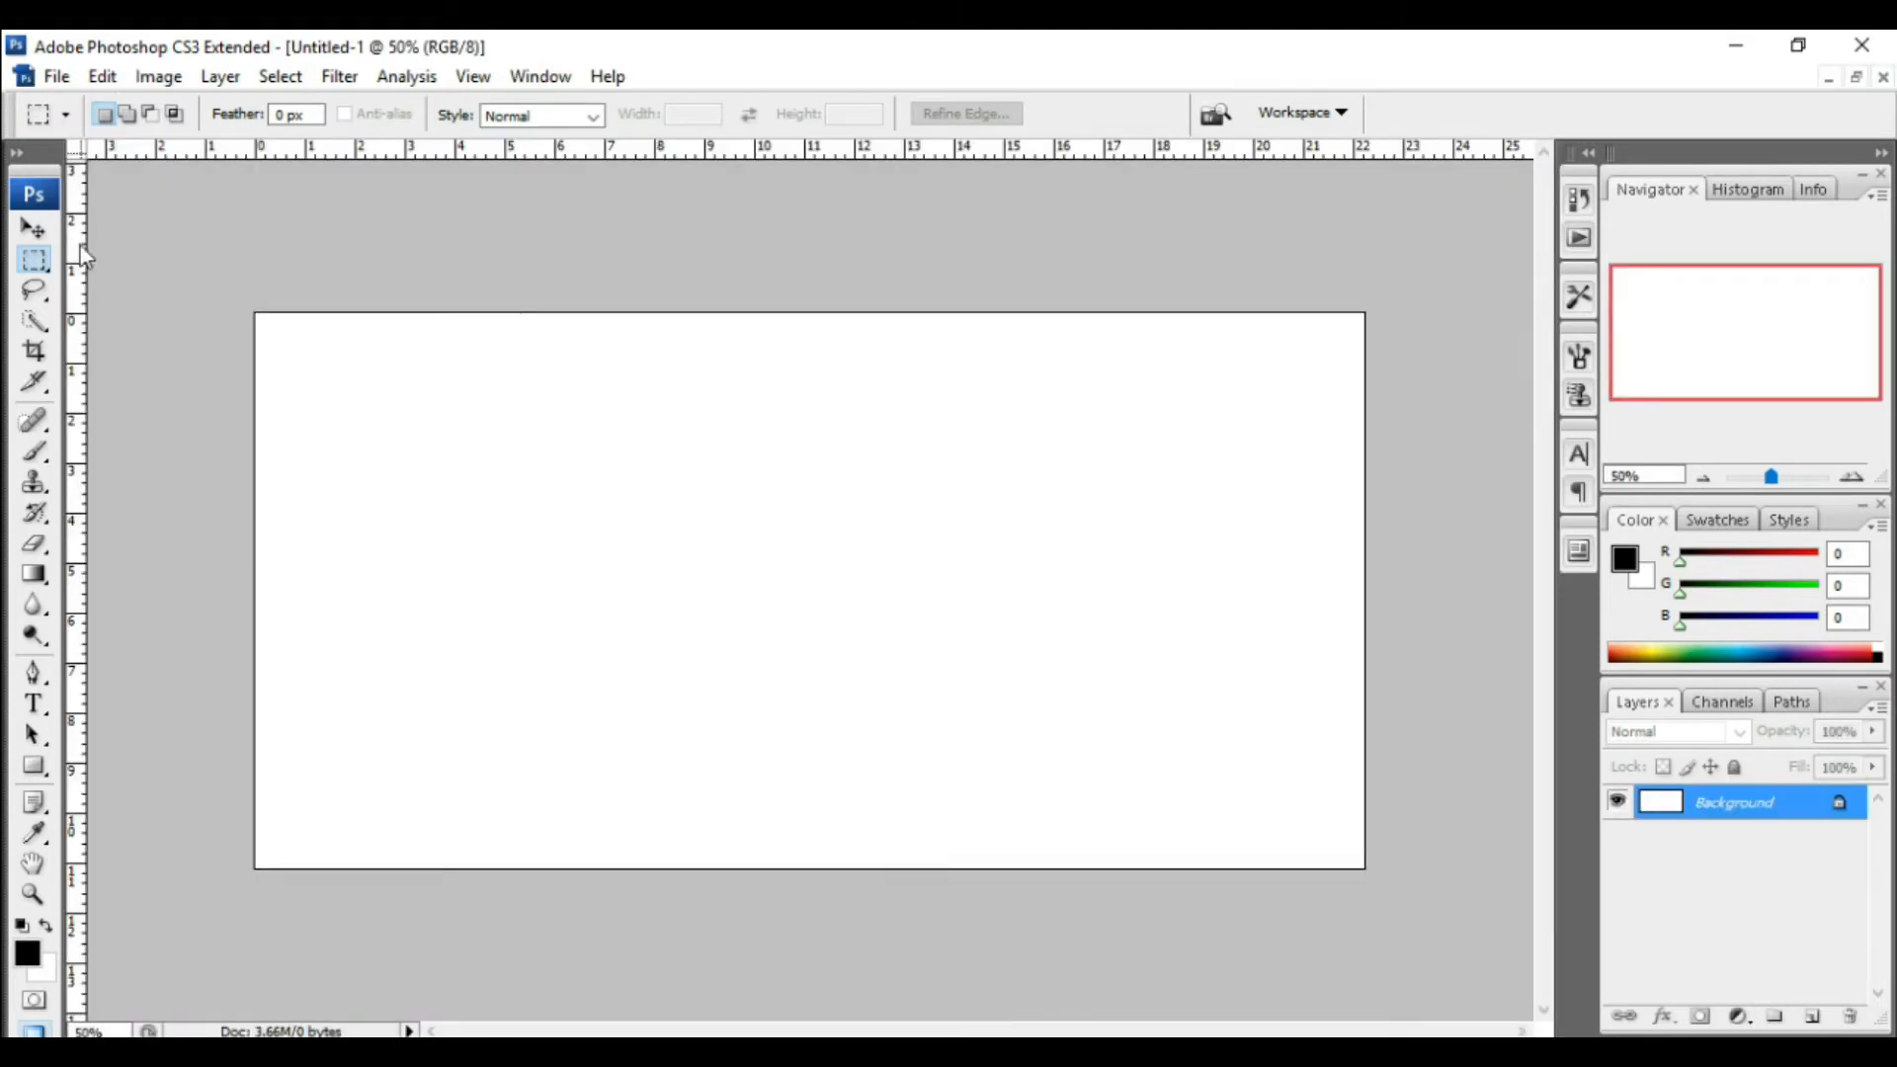
left_click(108, 73)
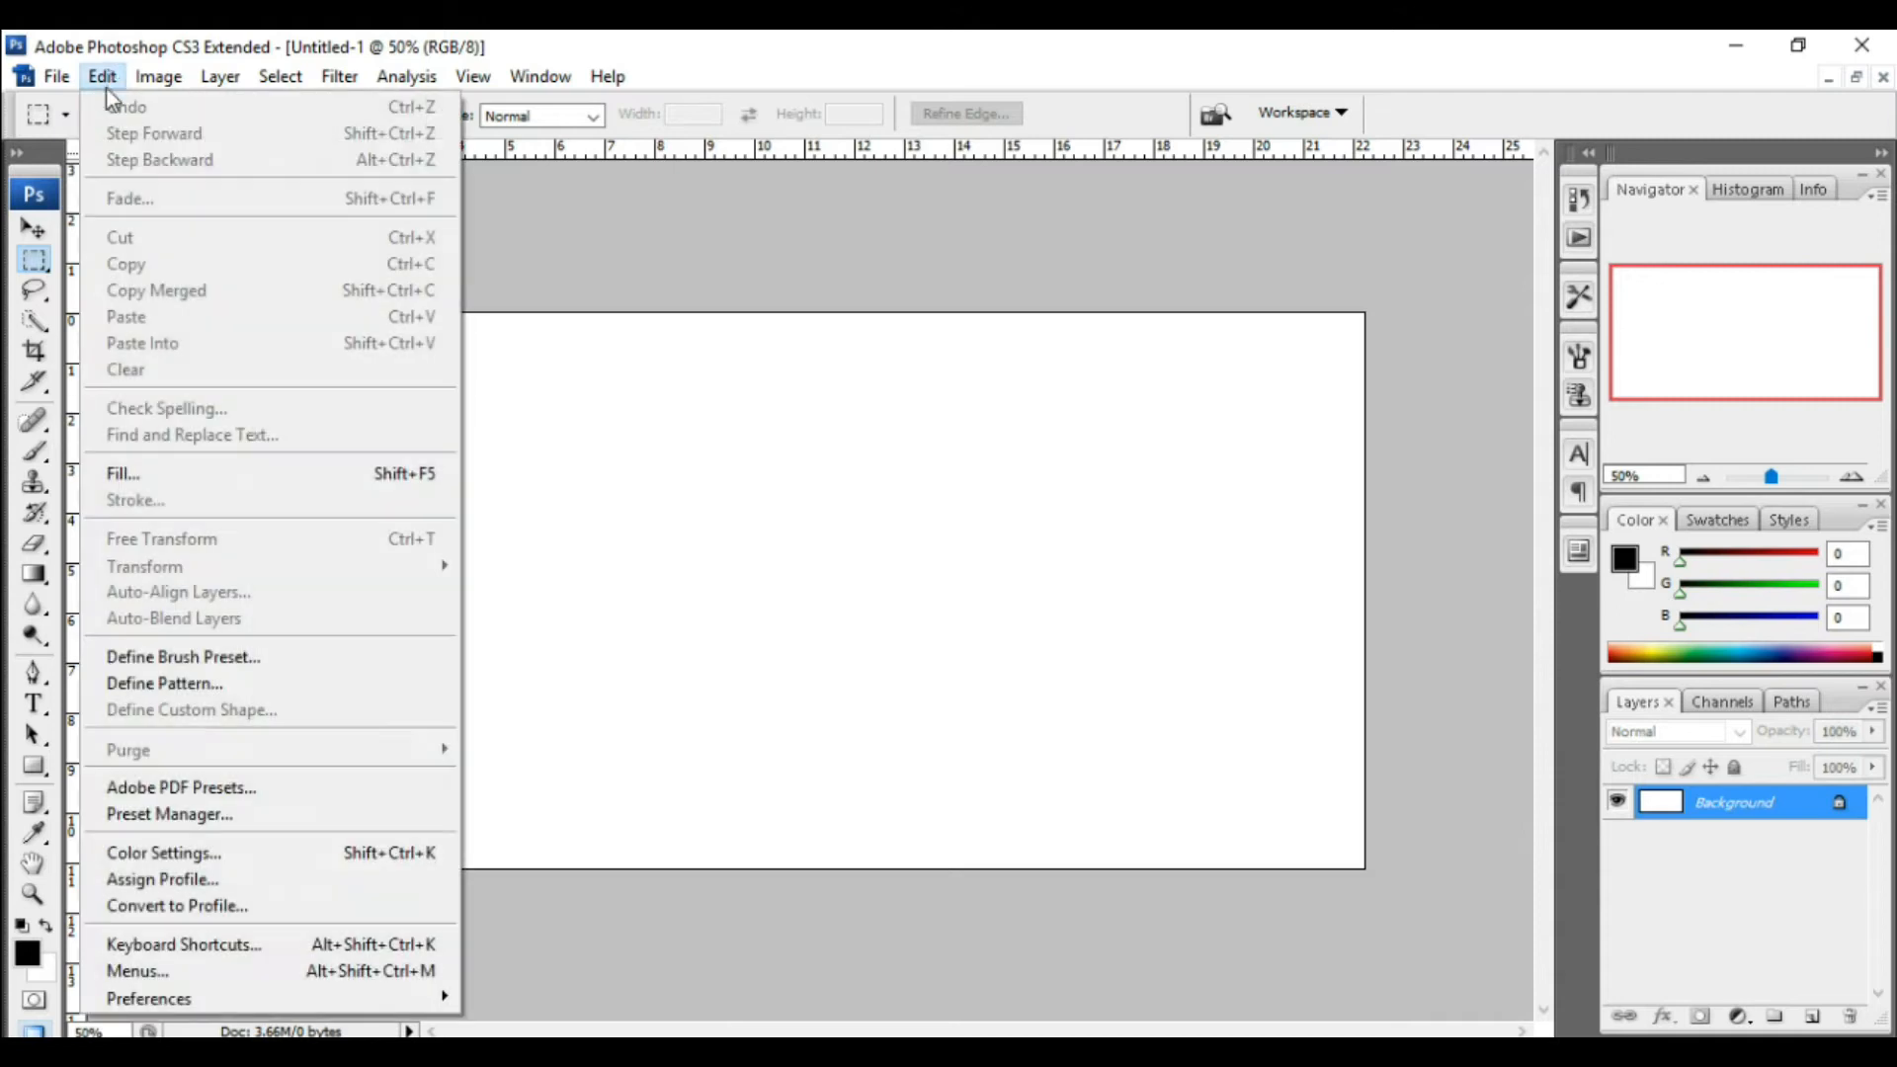
left_click(195, 478)
left_click(1018, 348)
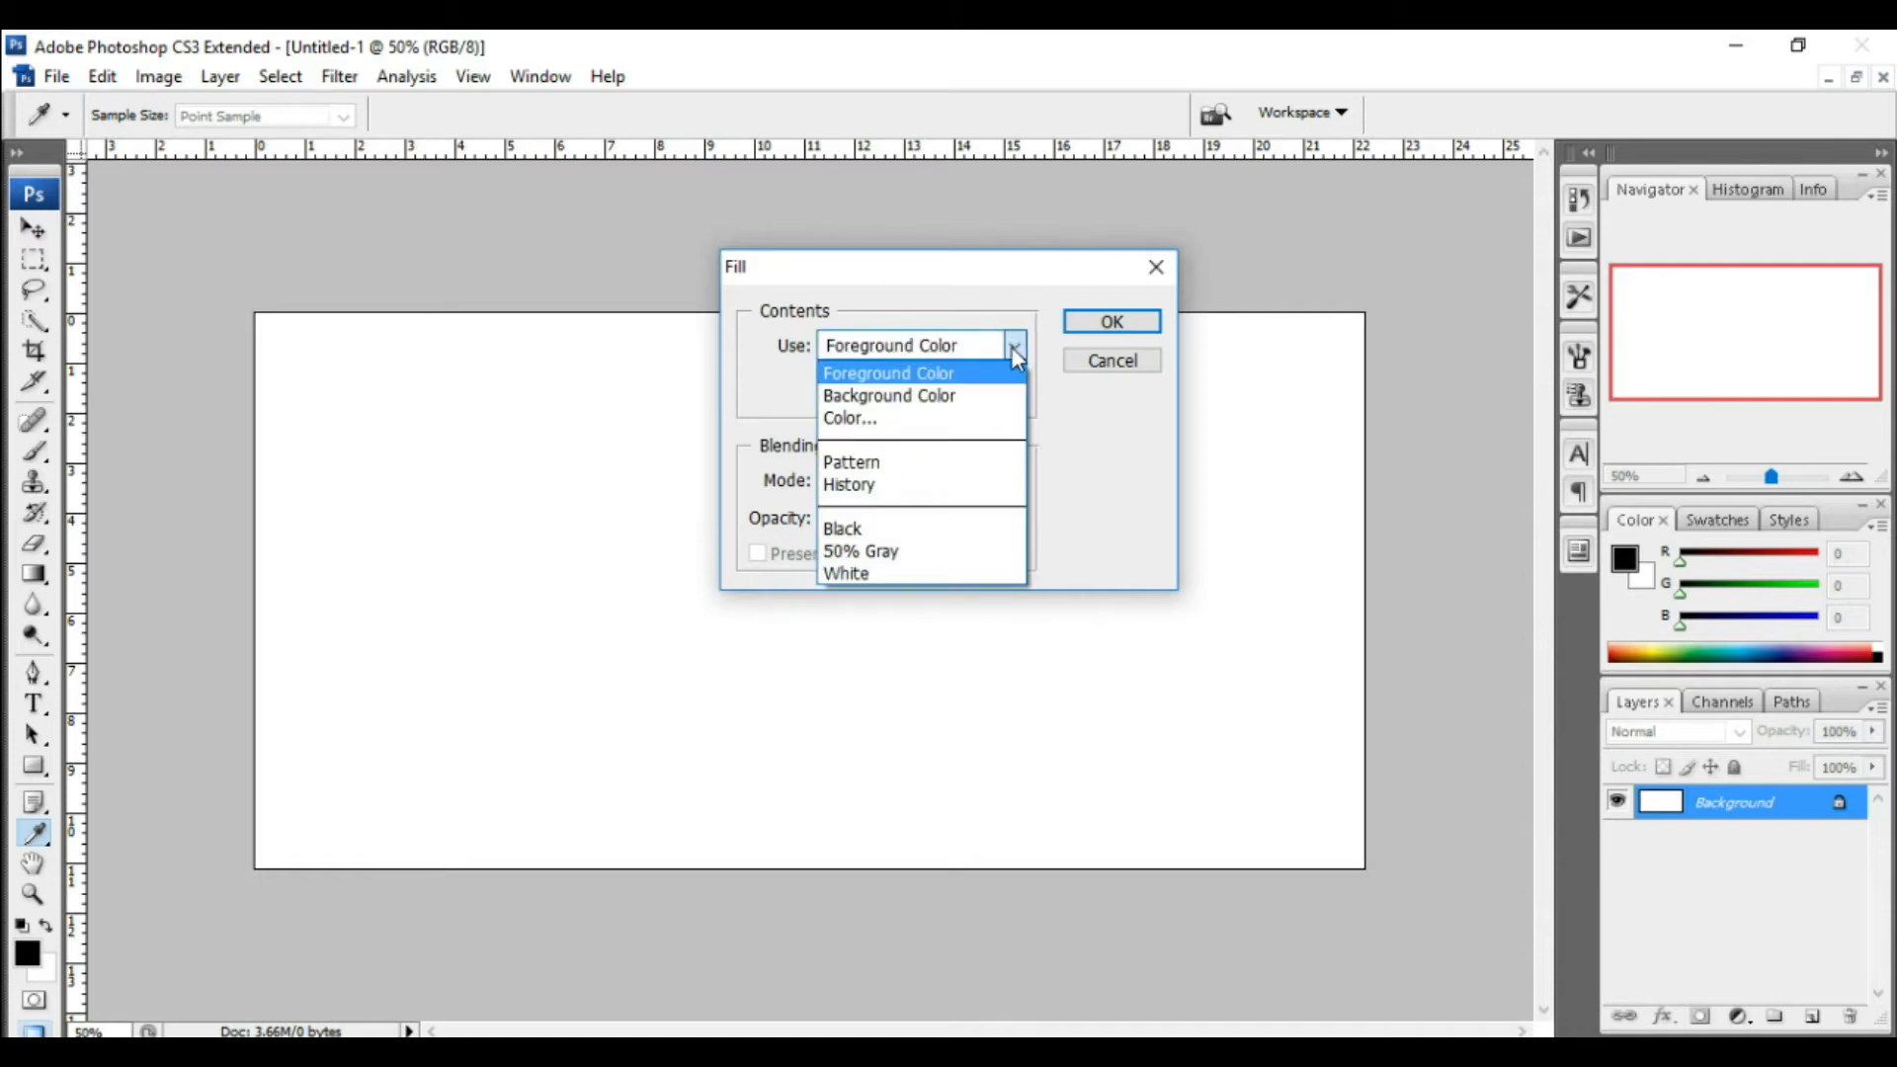
left_click(952, 531)
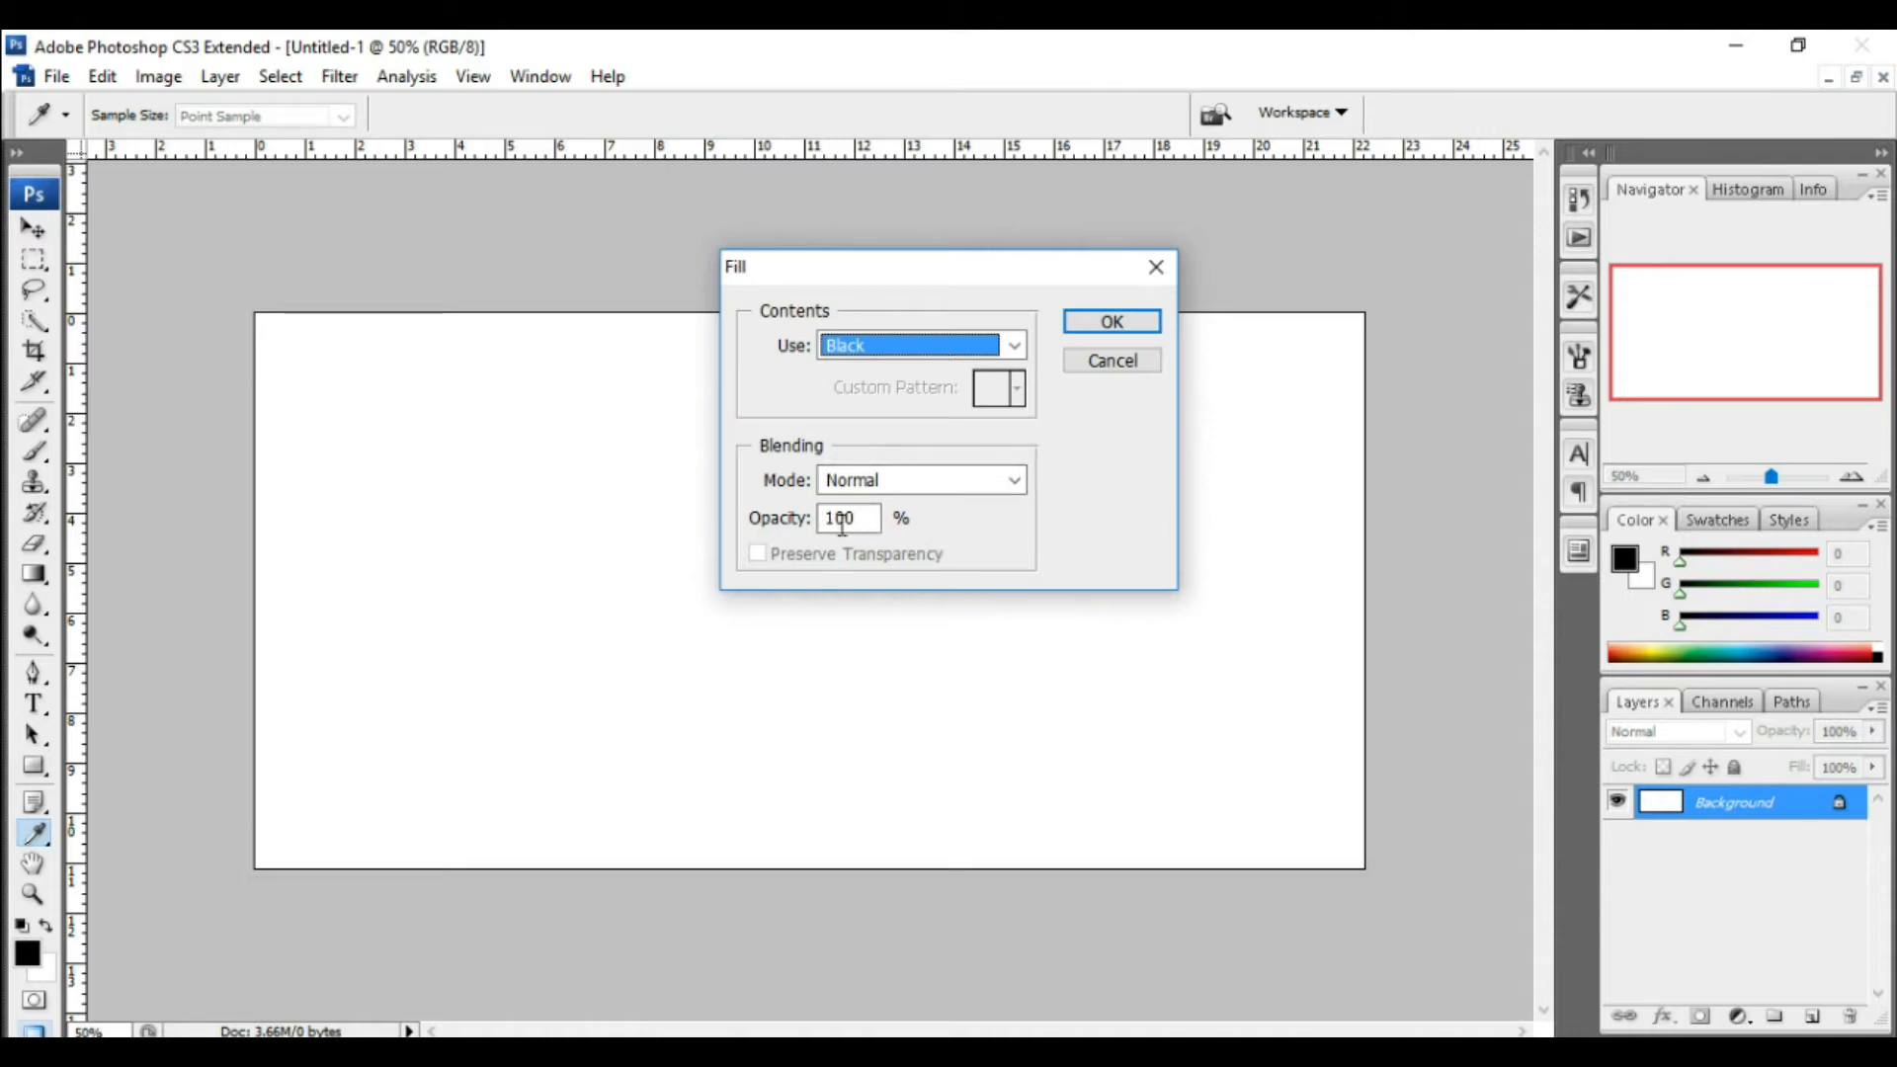
left_click(1112, 324)
Step: Pick the Type tool and set the font to Geez Able at 72 pt
key("m")
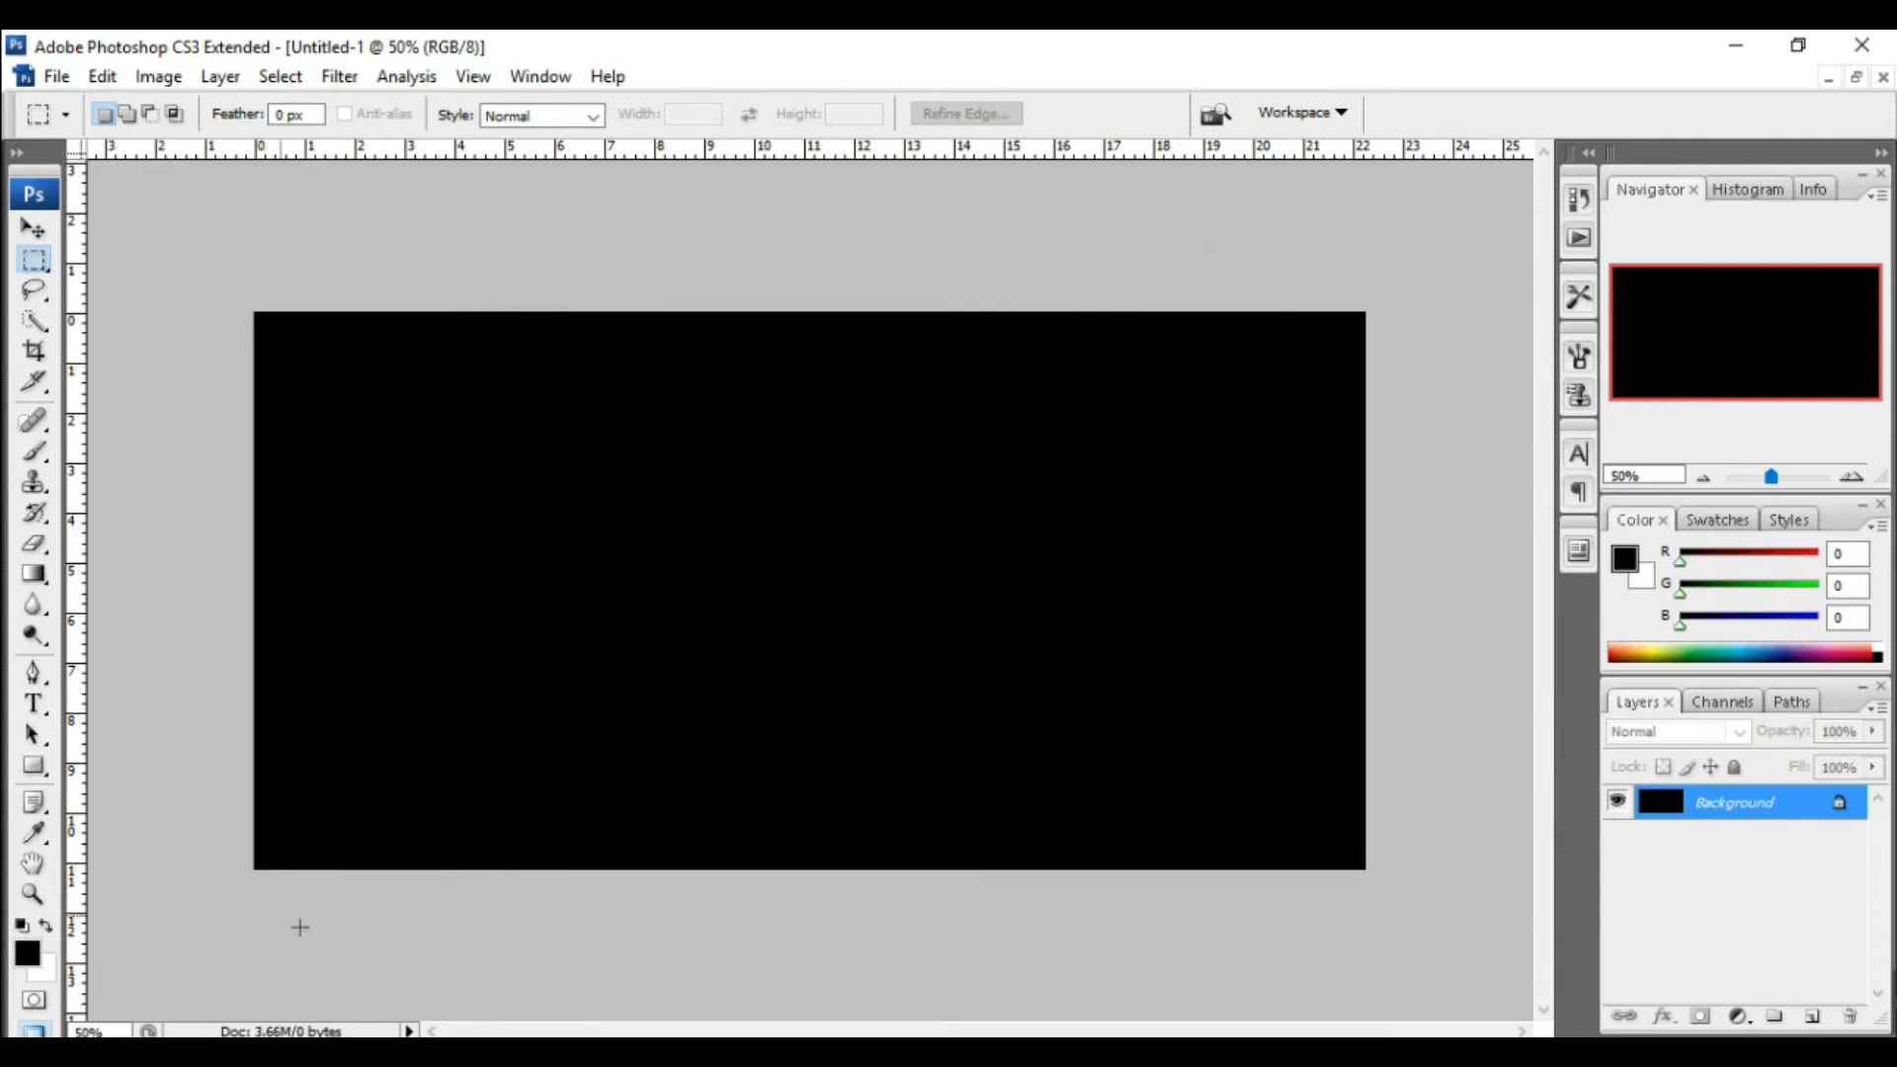
left_click(33, 703)
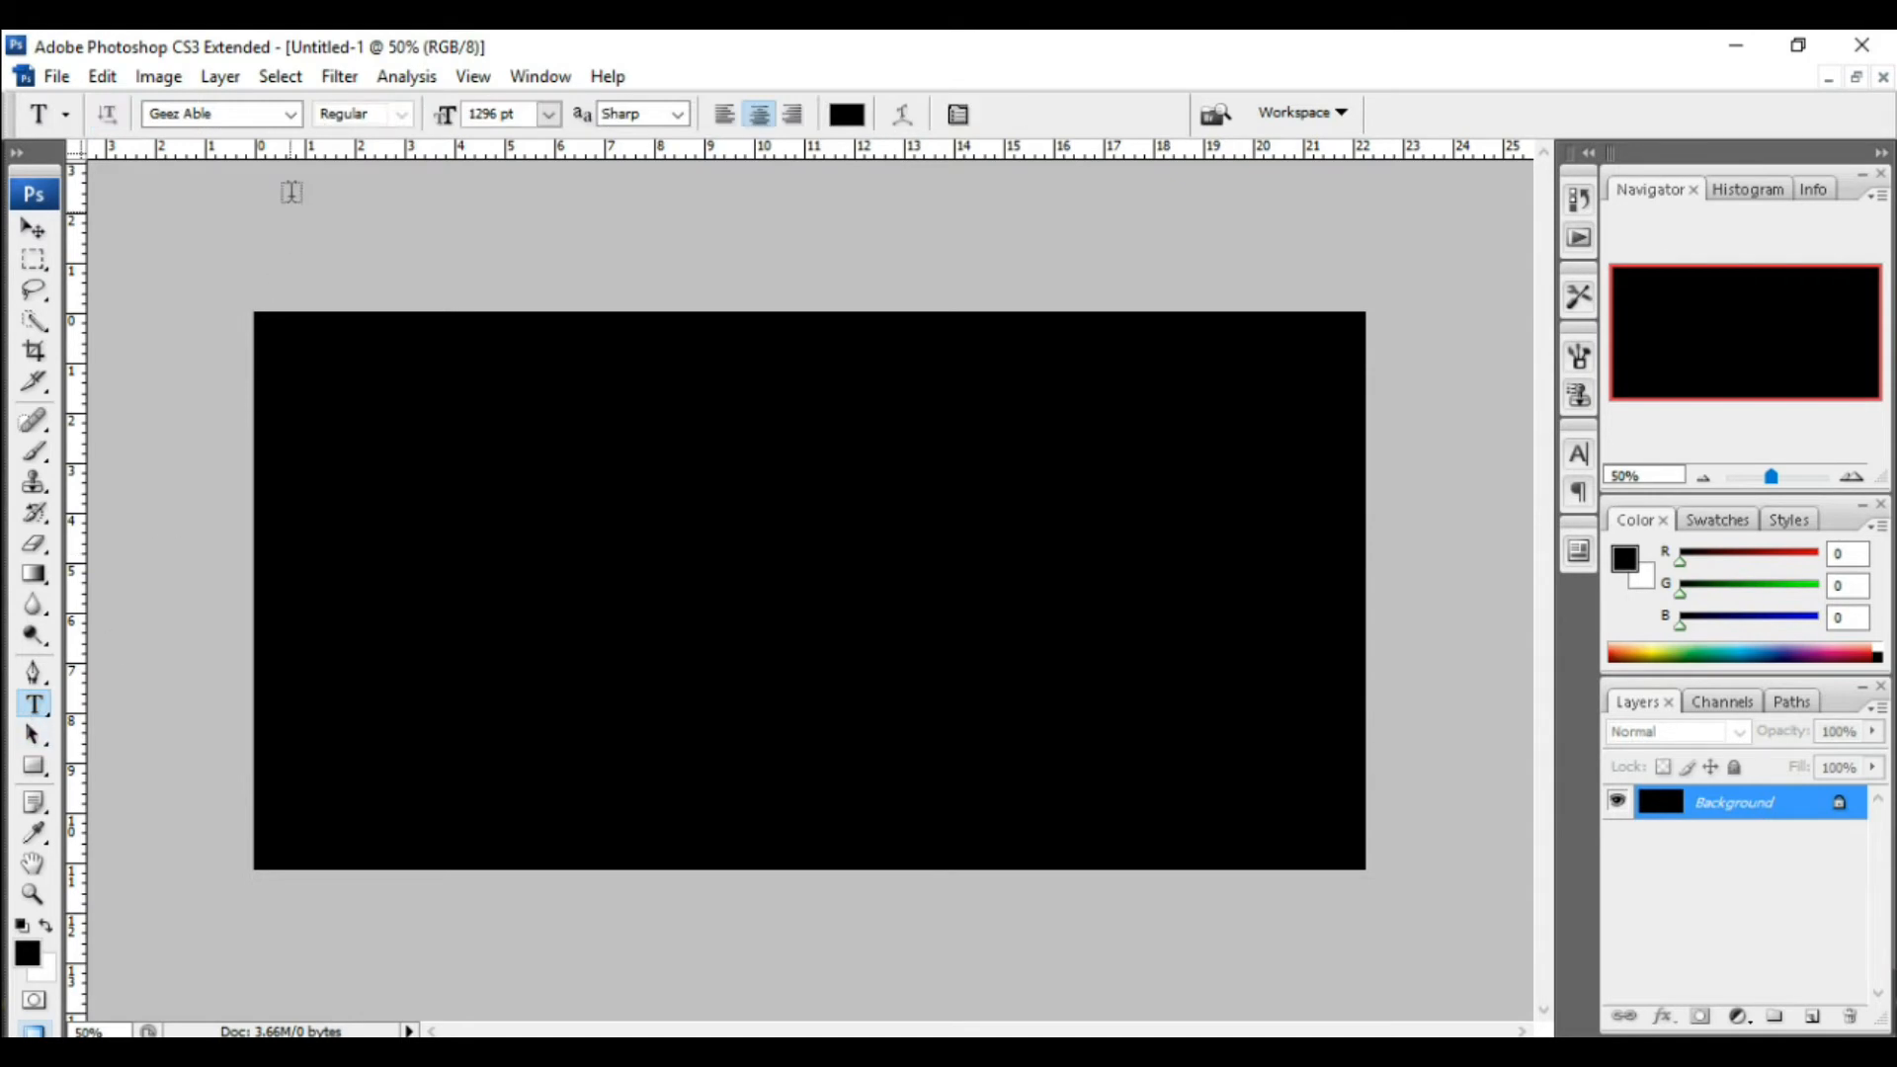
left_click(290, 114)
scroll(302, 354, "up", 1)
scroll(301, 354, "up", 2)
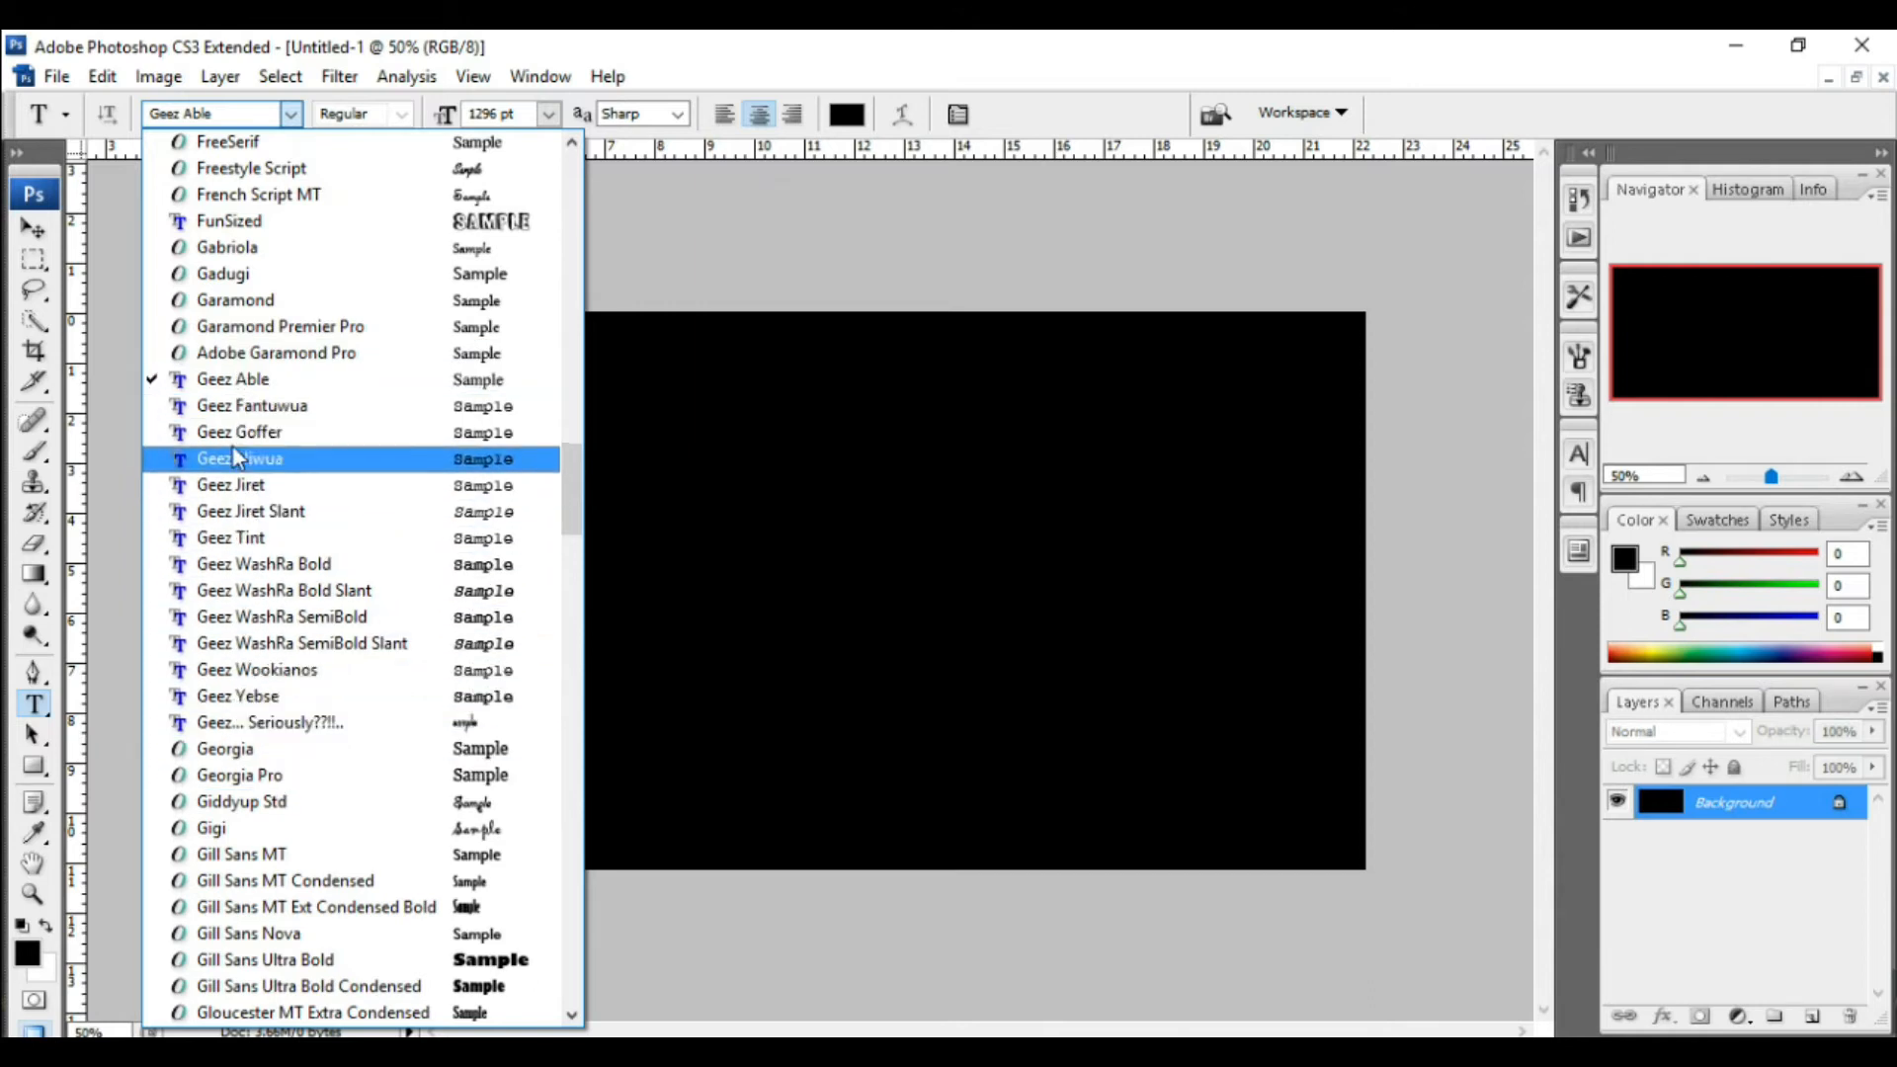
left_click(253, 386)
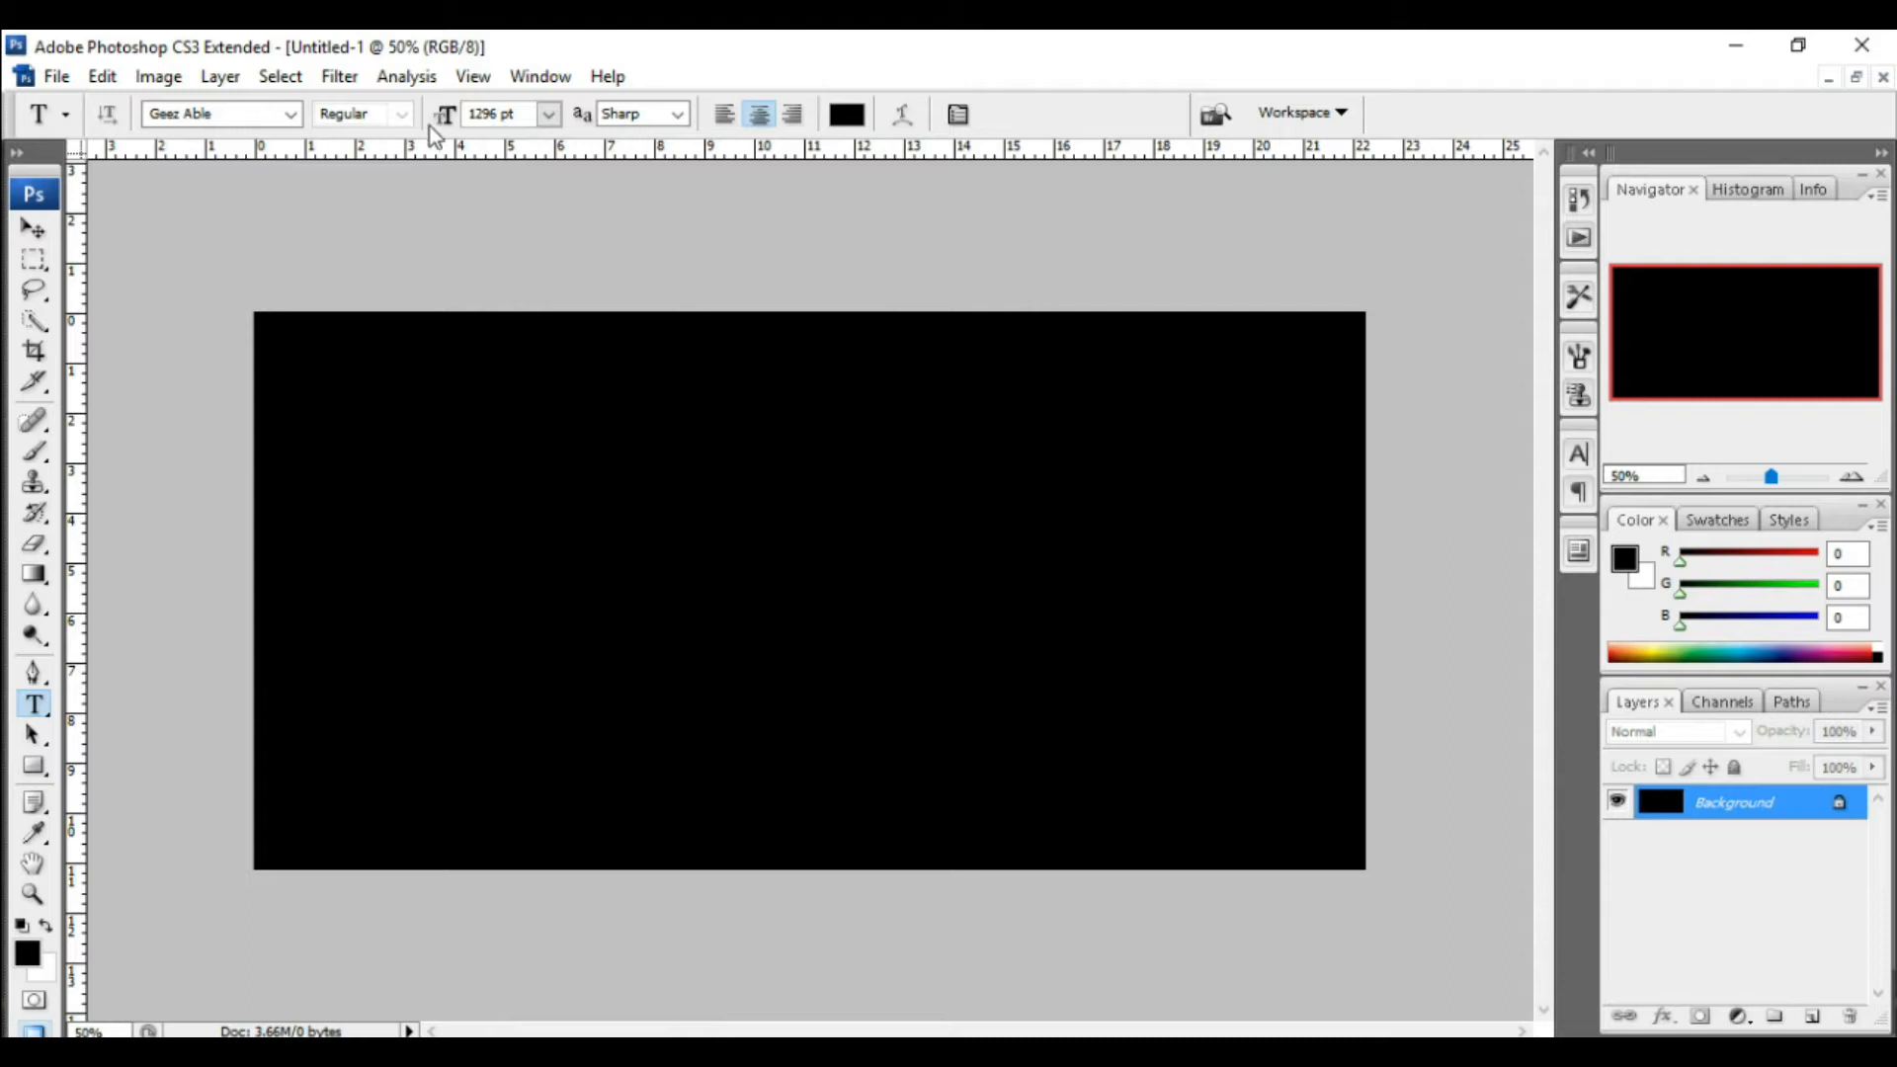
left_click(550, 116)
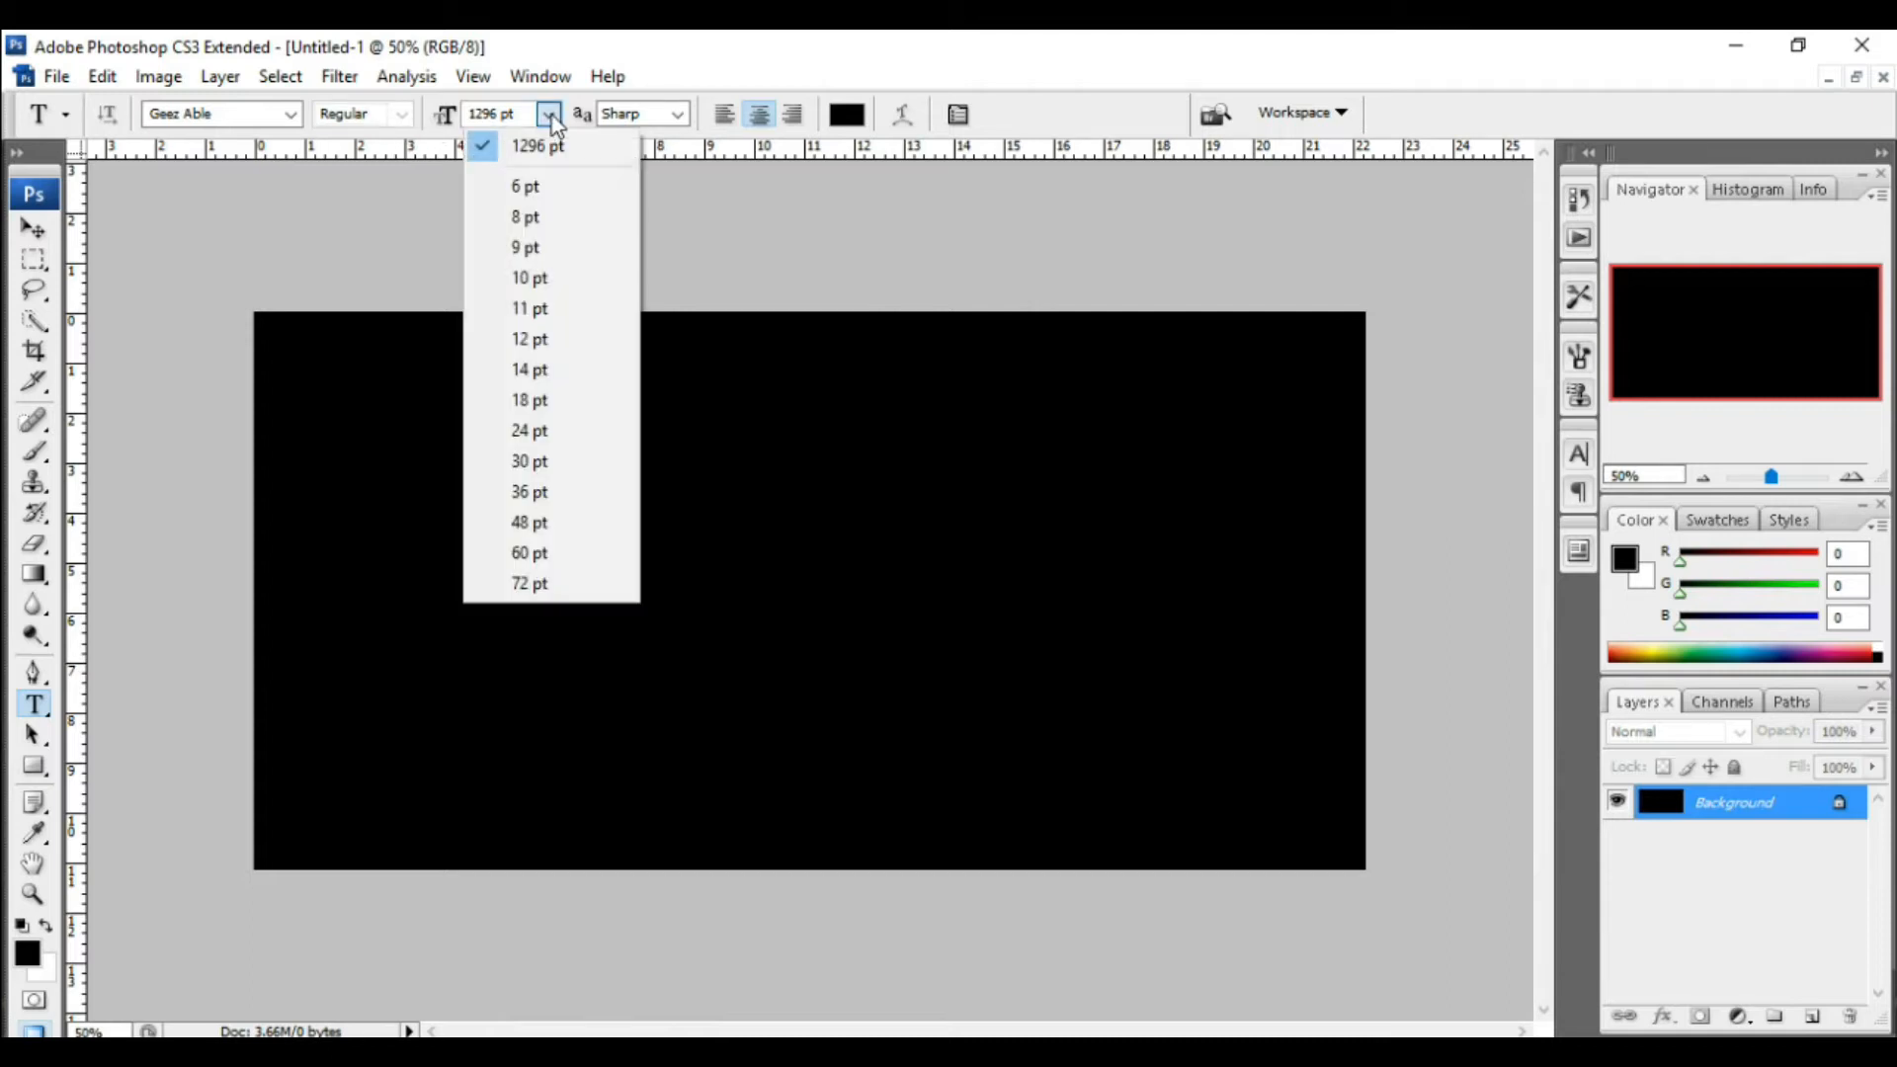
left_click(549, 584)
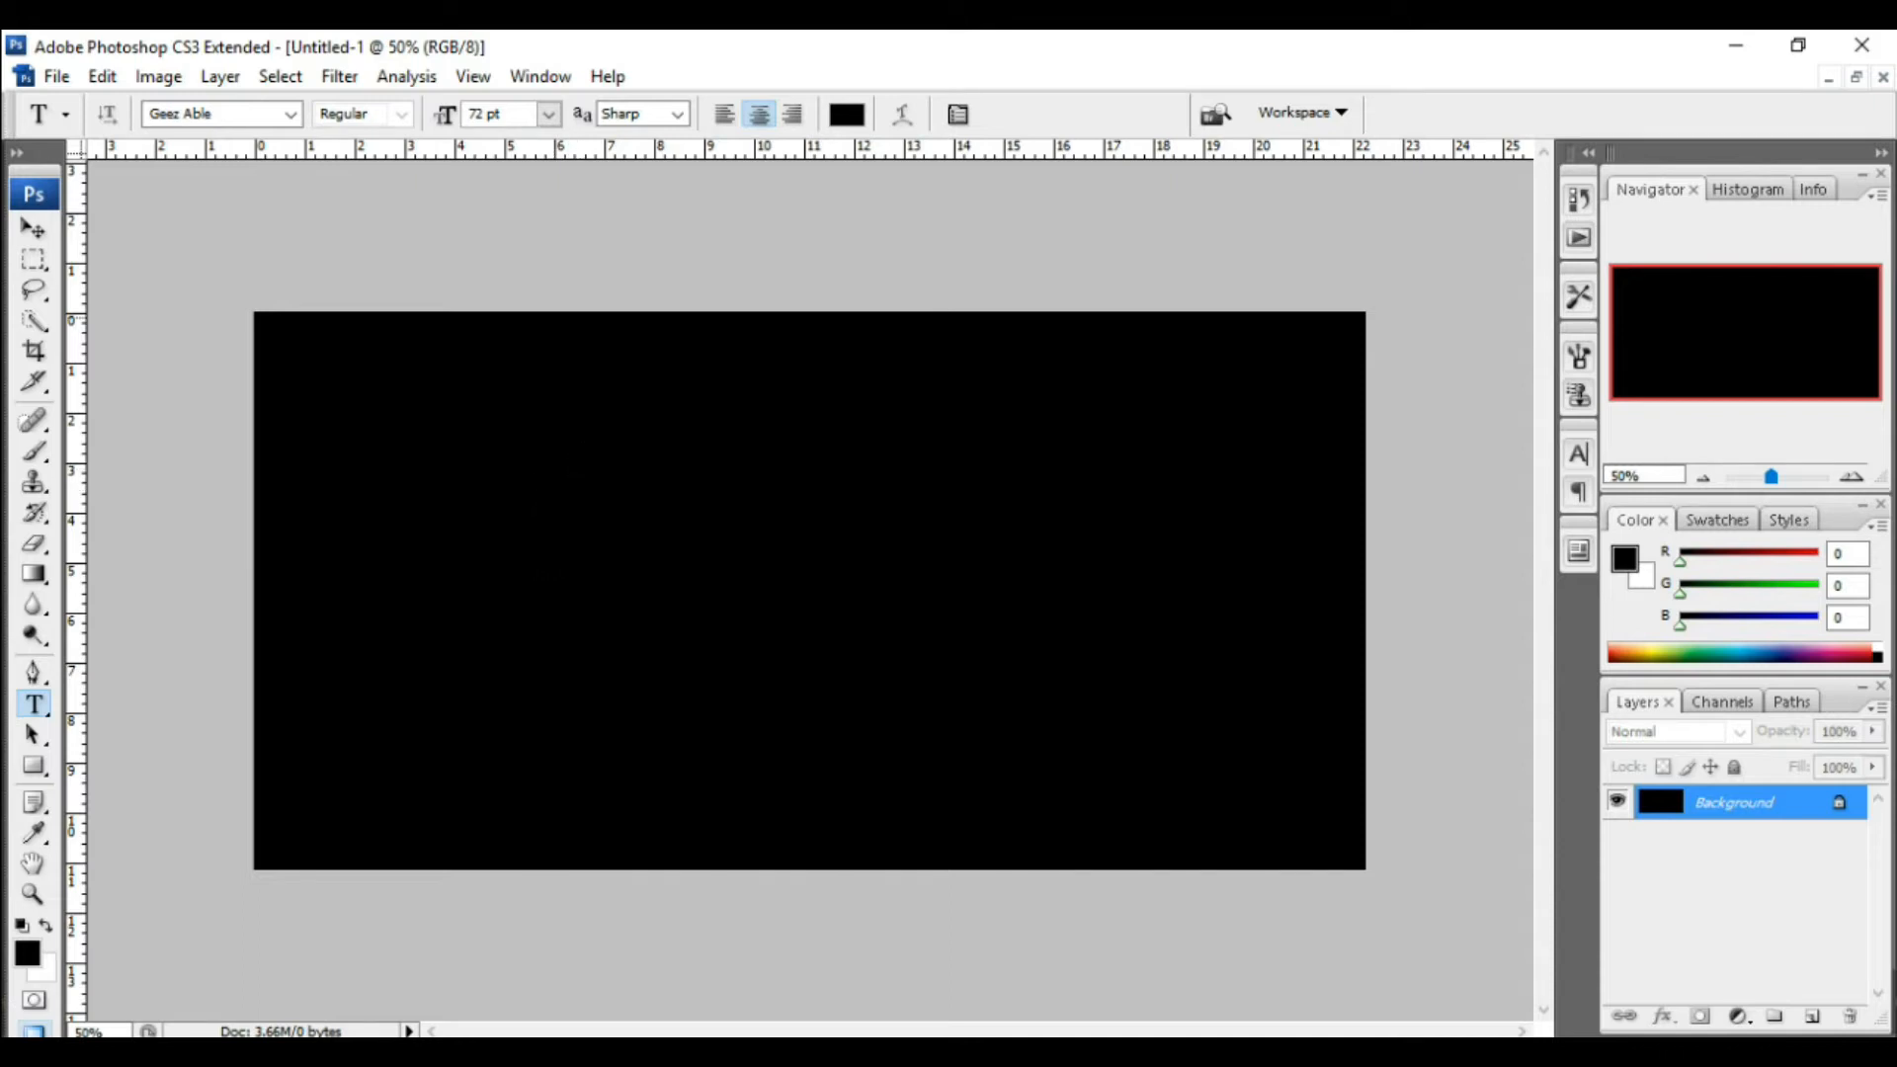
Step: Set the text colour to white with R 255, G 255, B 255
left_click(847, 114)
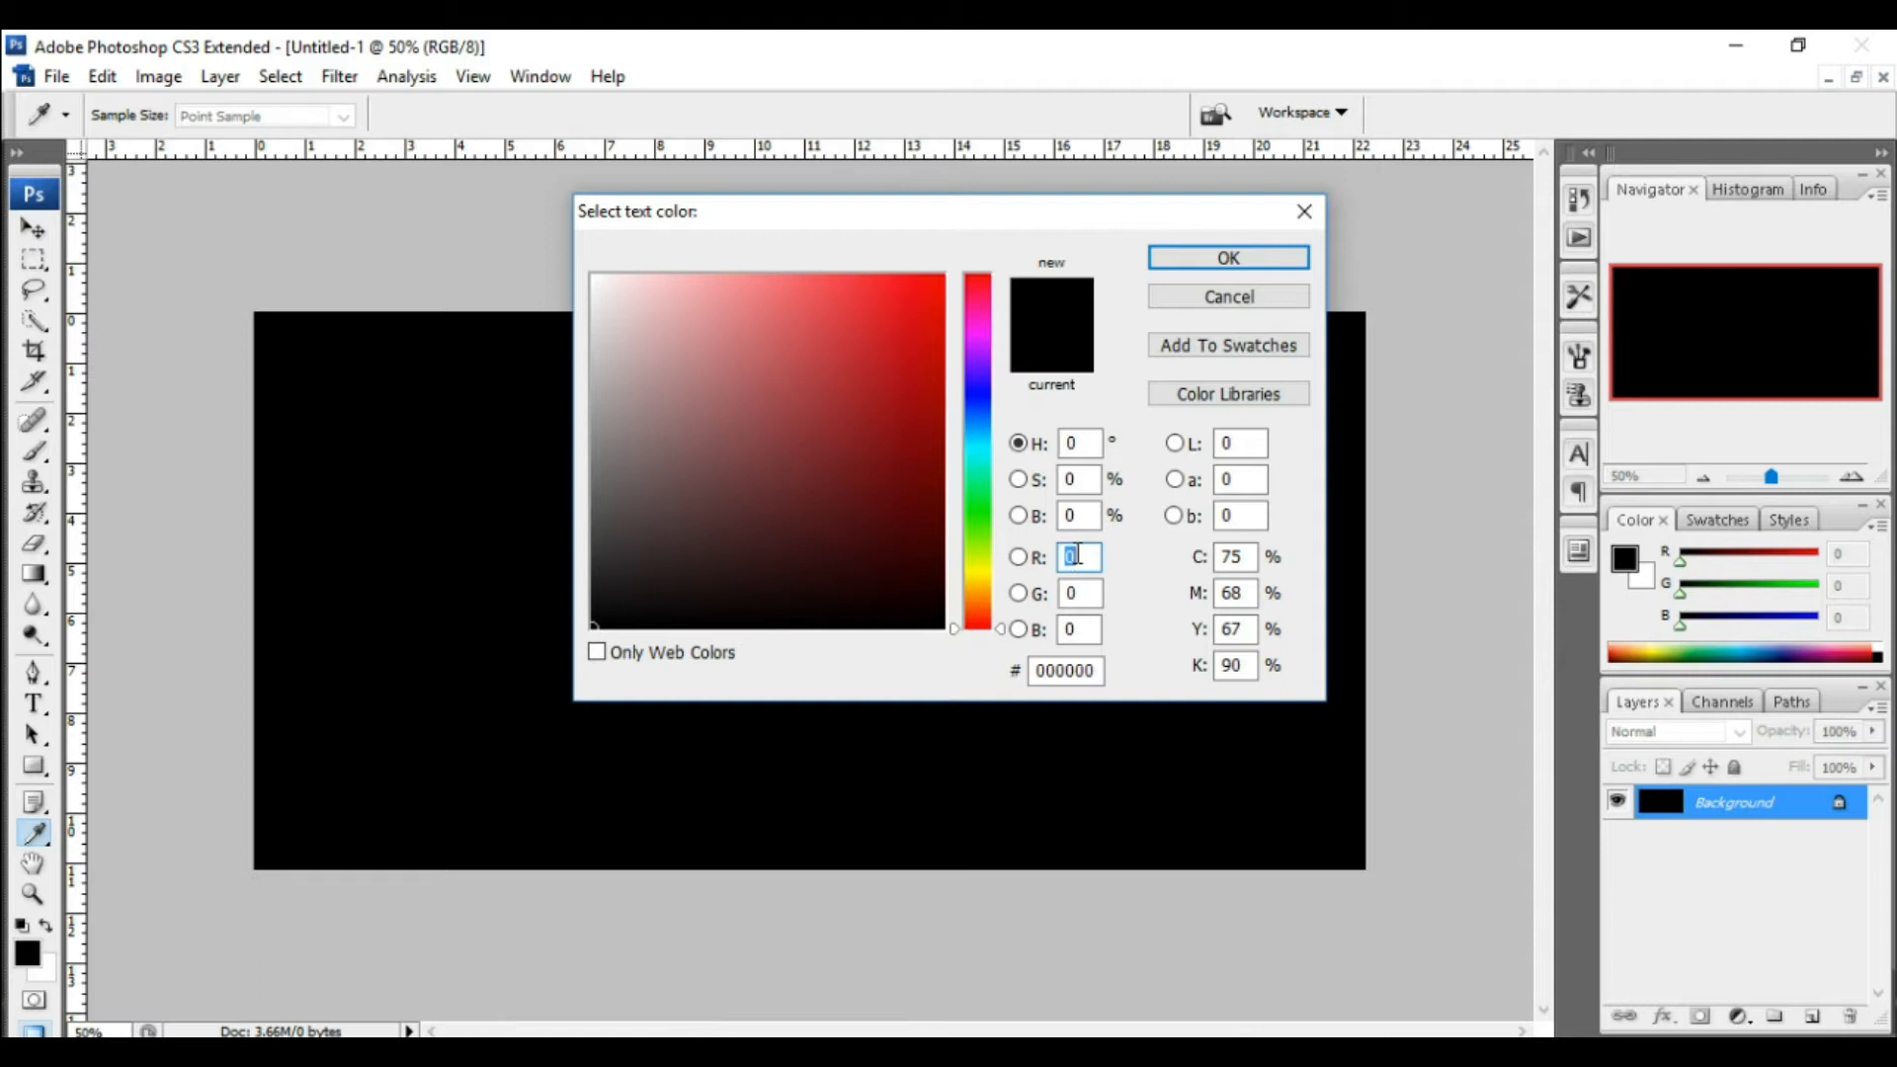
type("255")
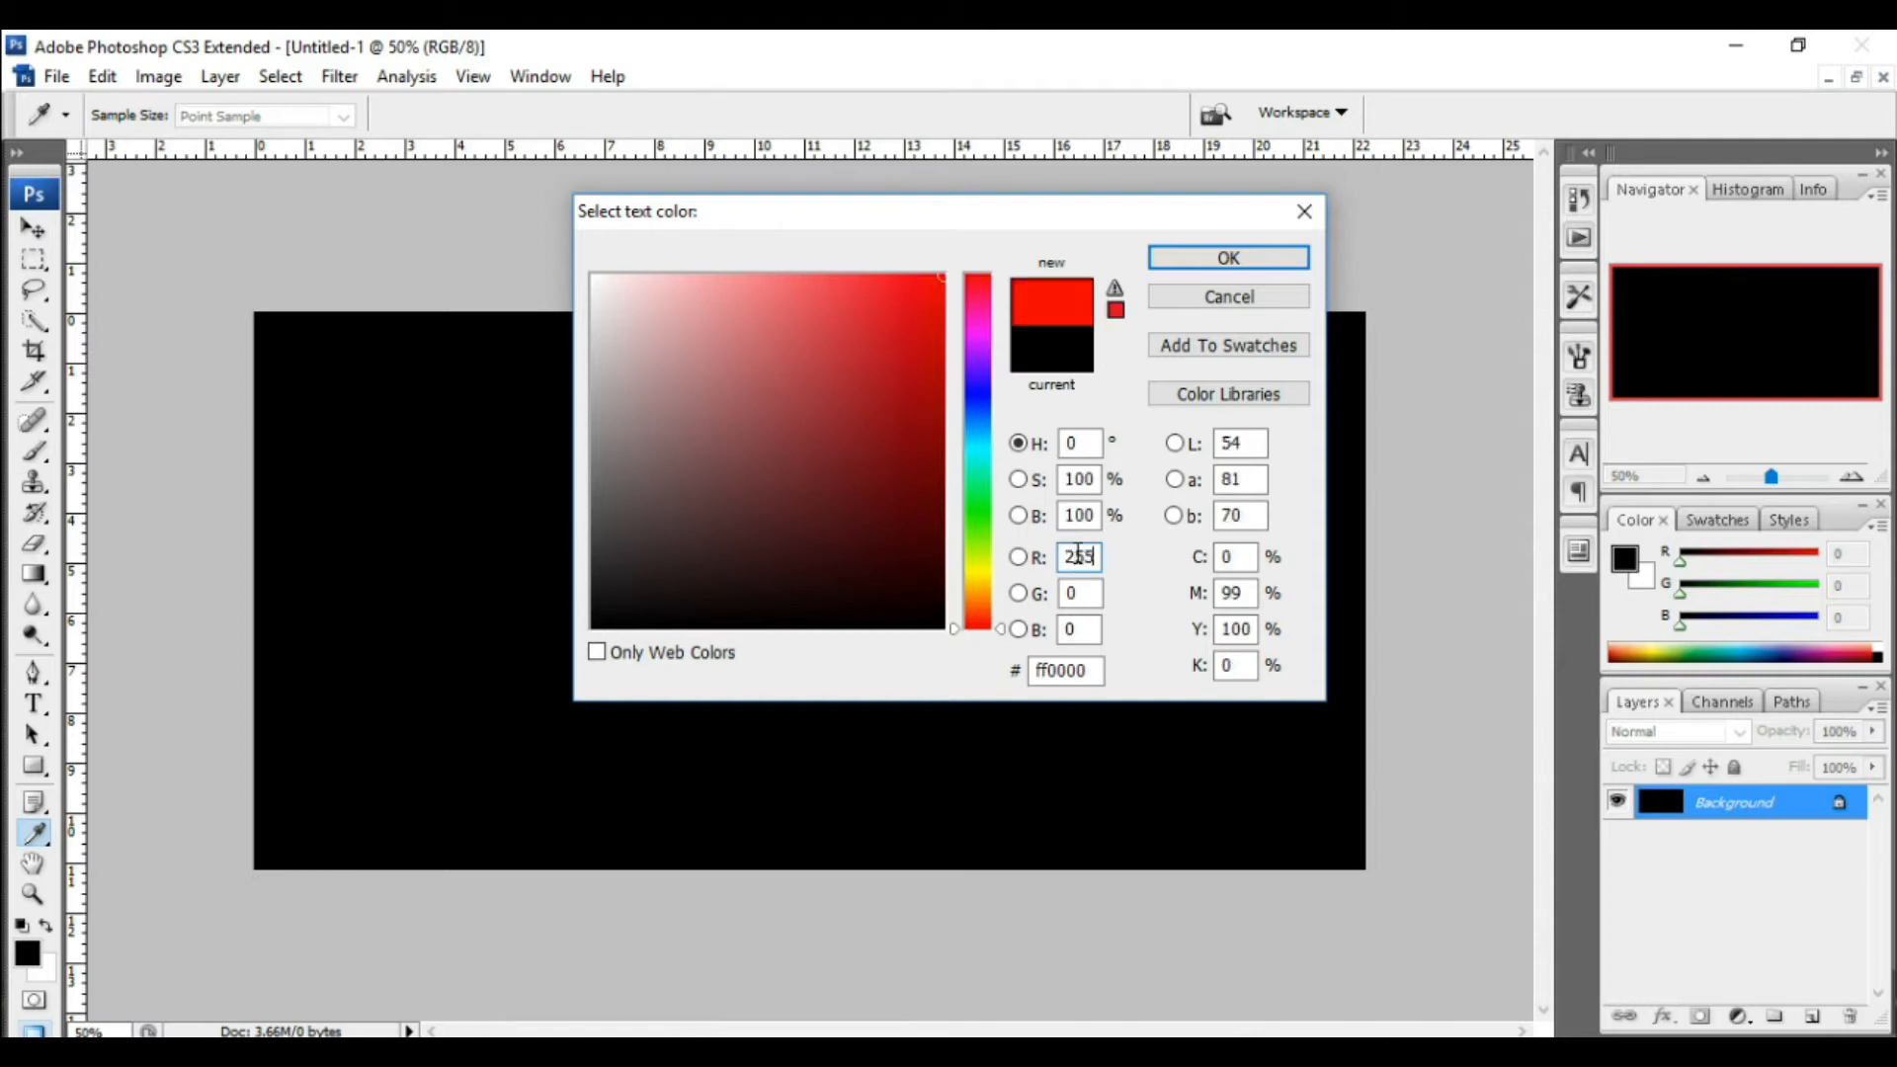
left_click(1082, 593)
type("255")
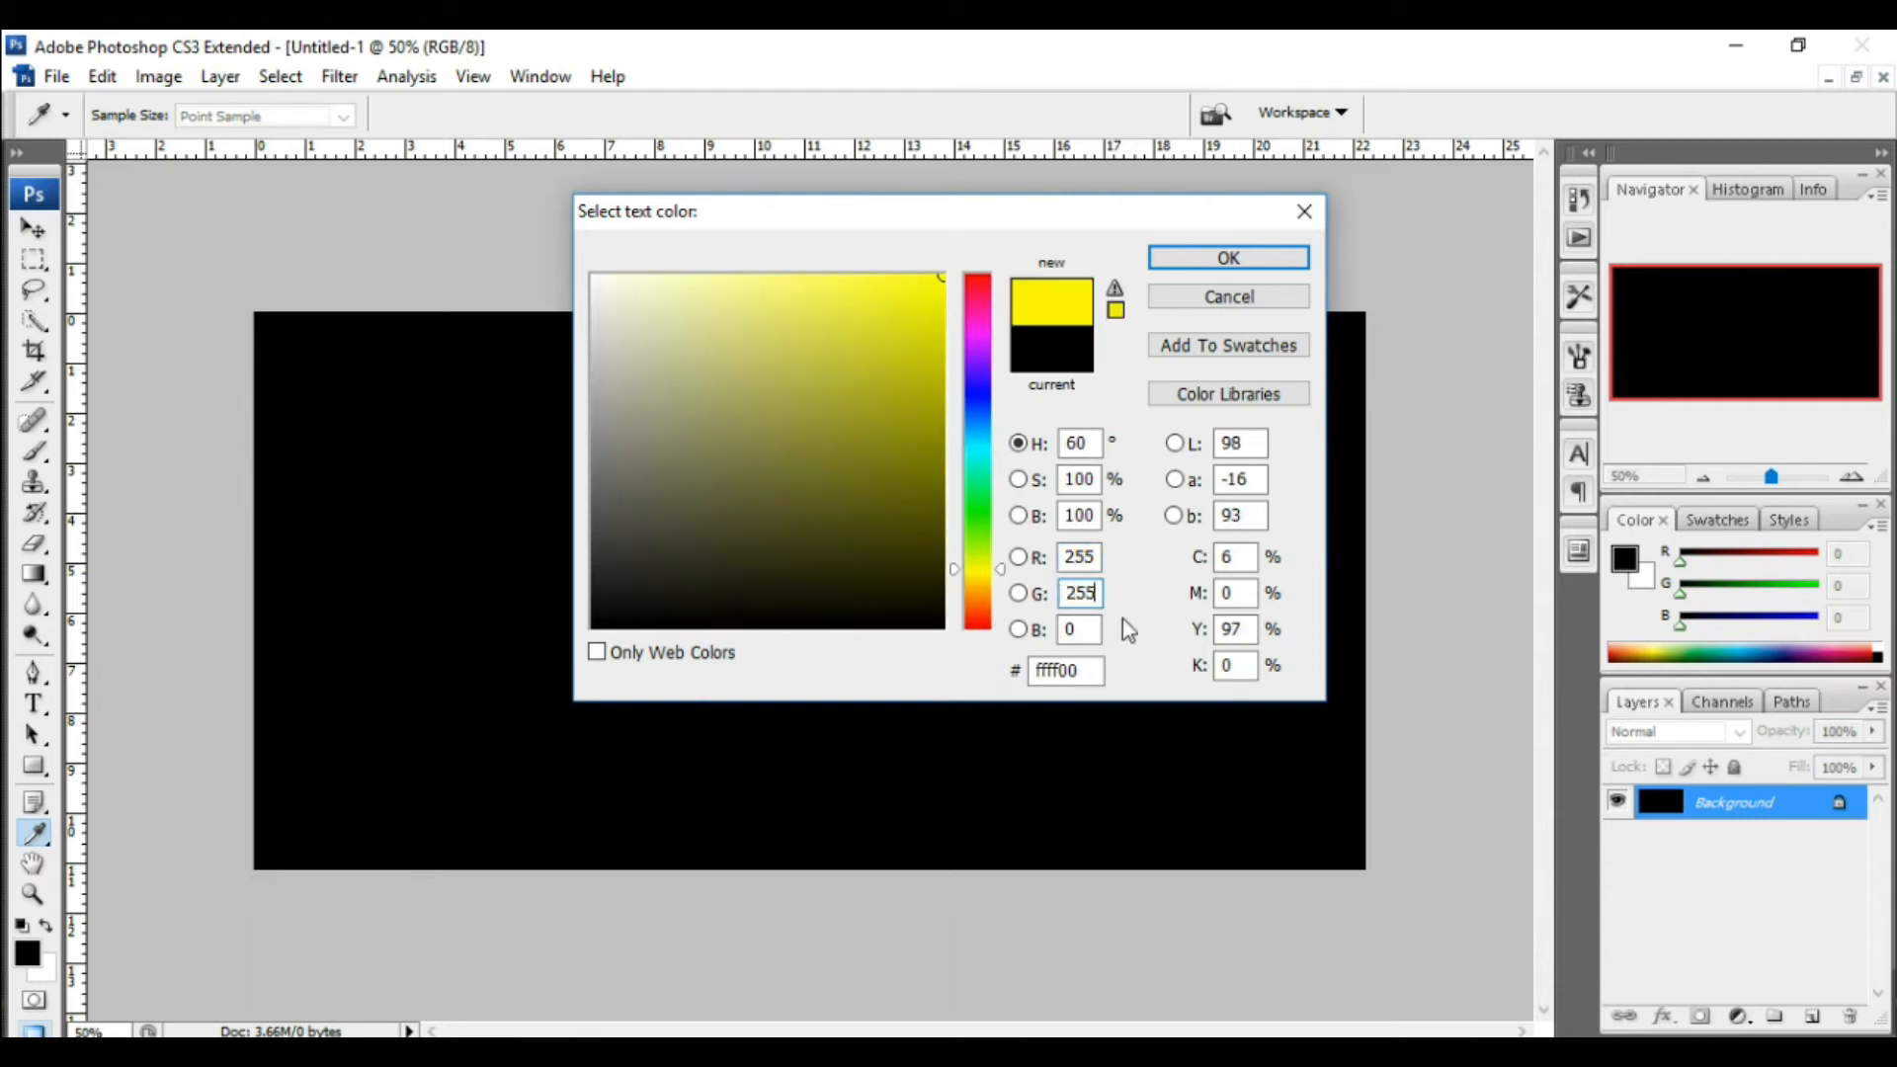
left_click(1064, 631)
type("255")
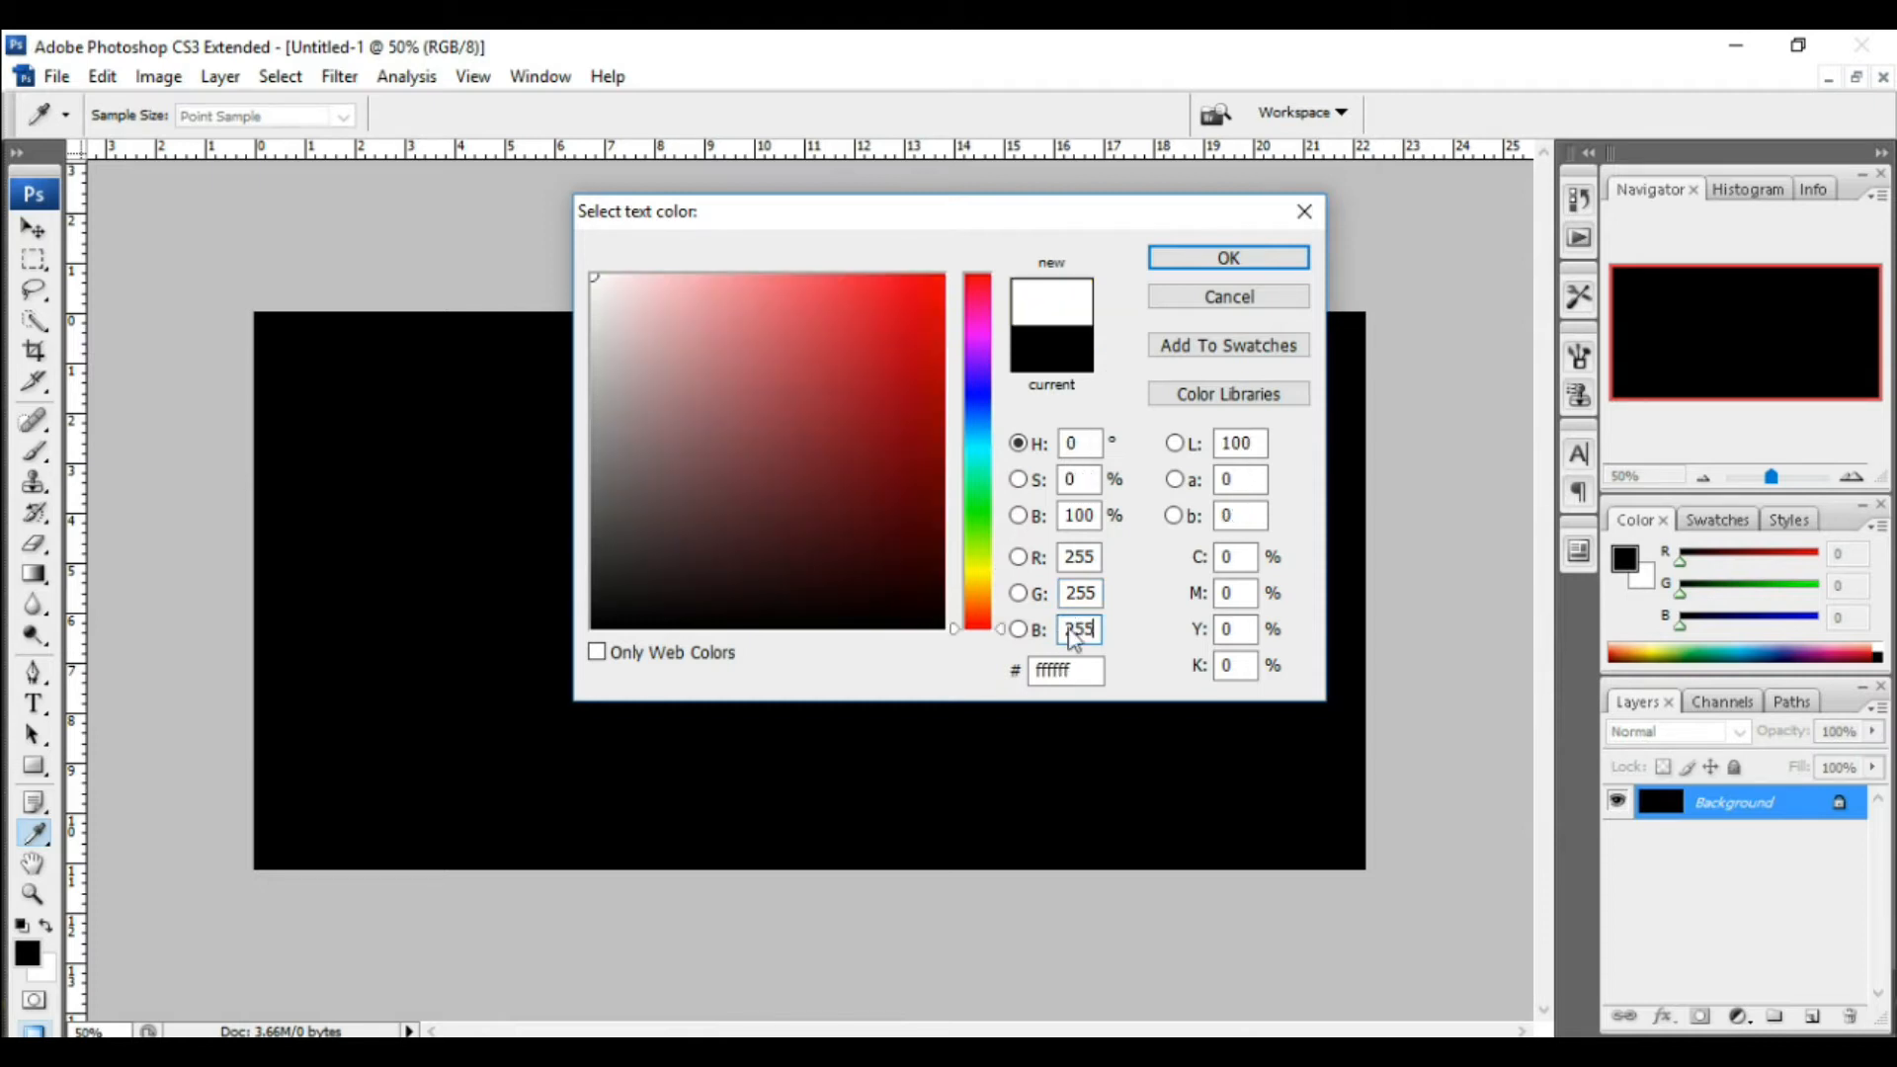
left_click(1230, 259)
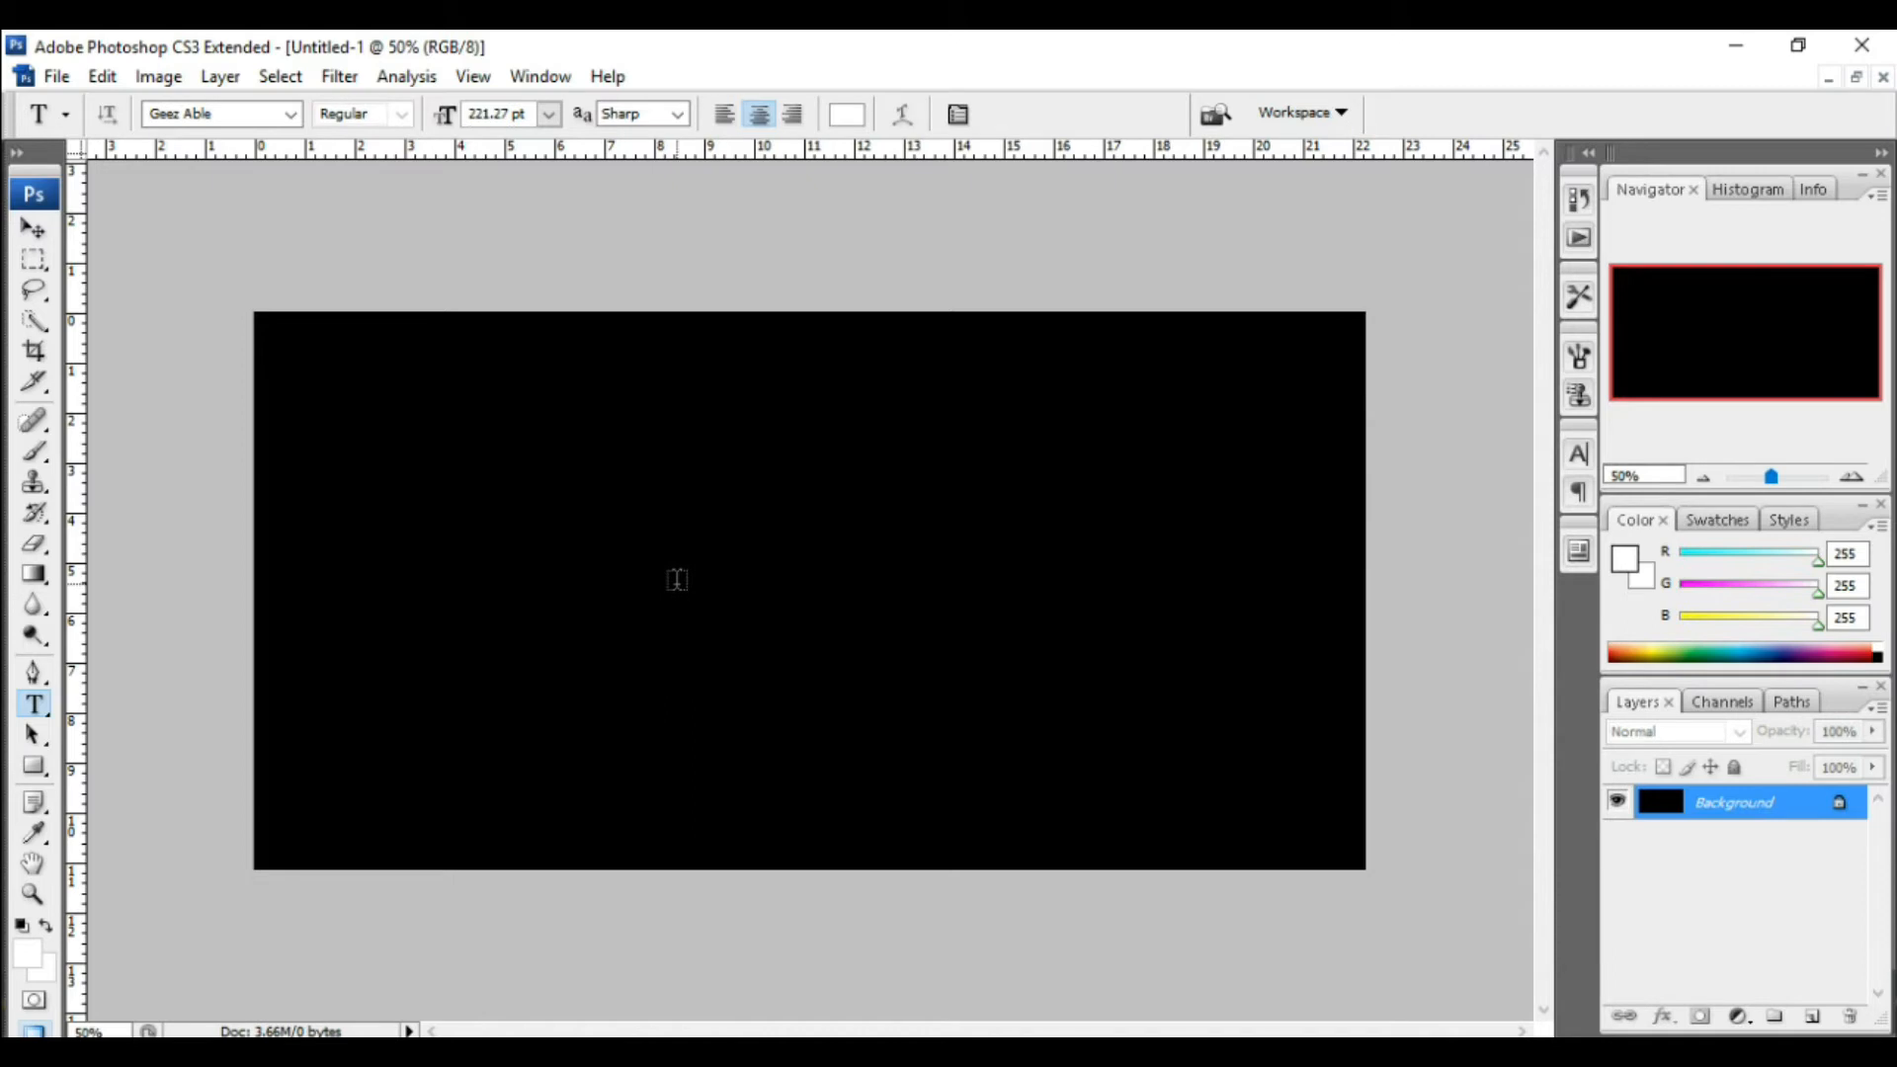
Step: Type the text ወርቃዊ near the middle of the canvas and commit it
left_click(677, 580)
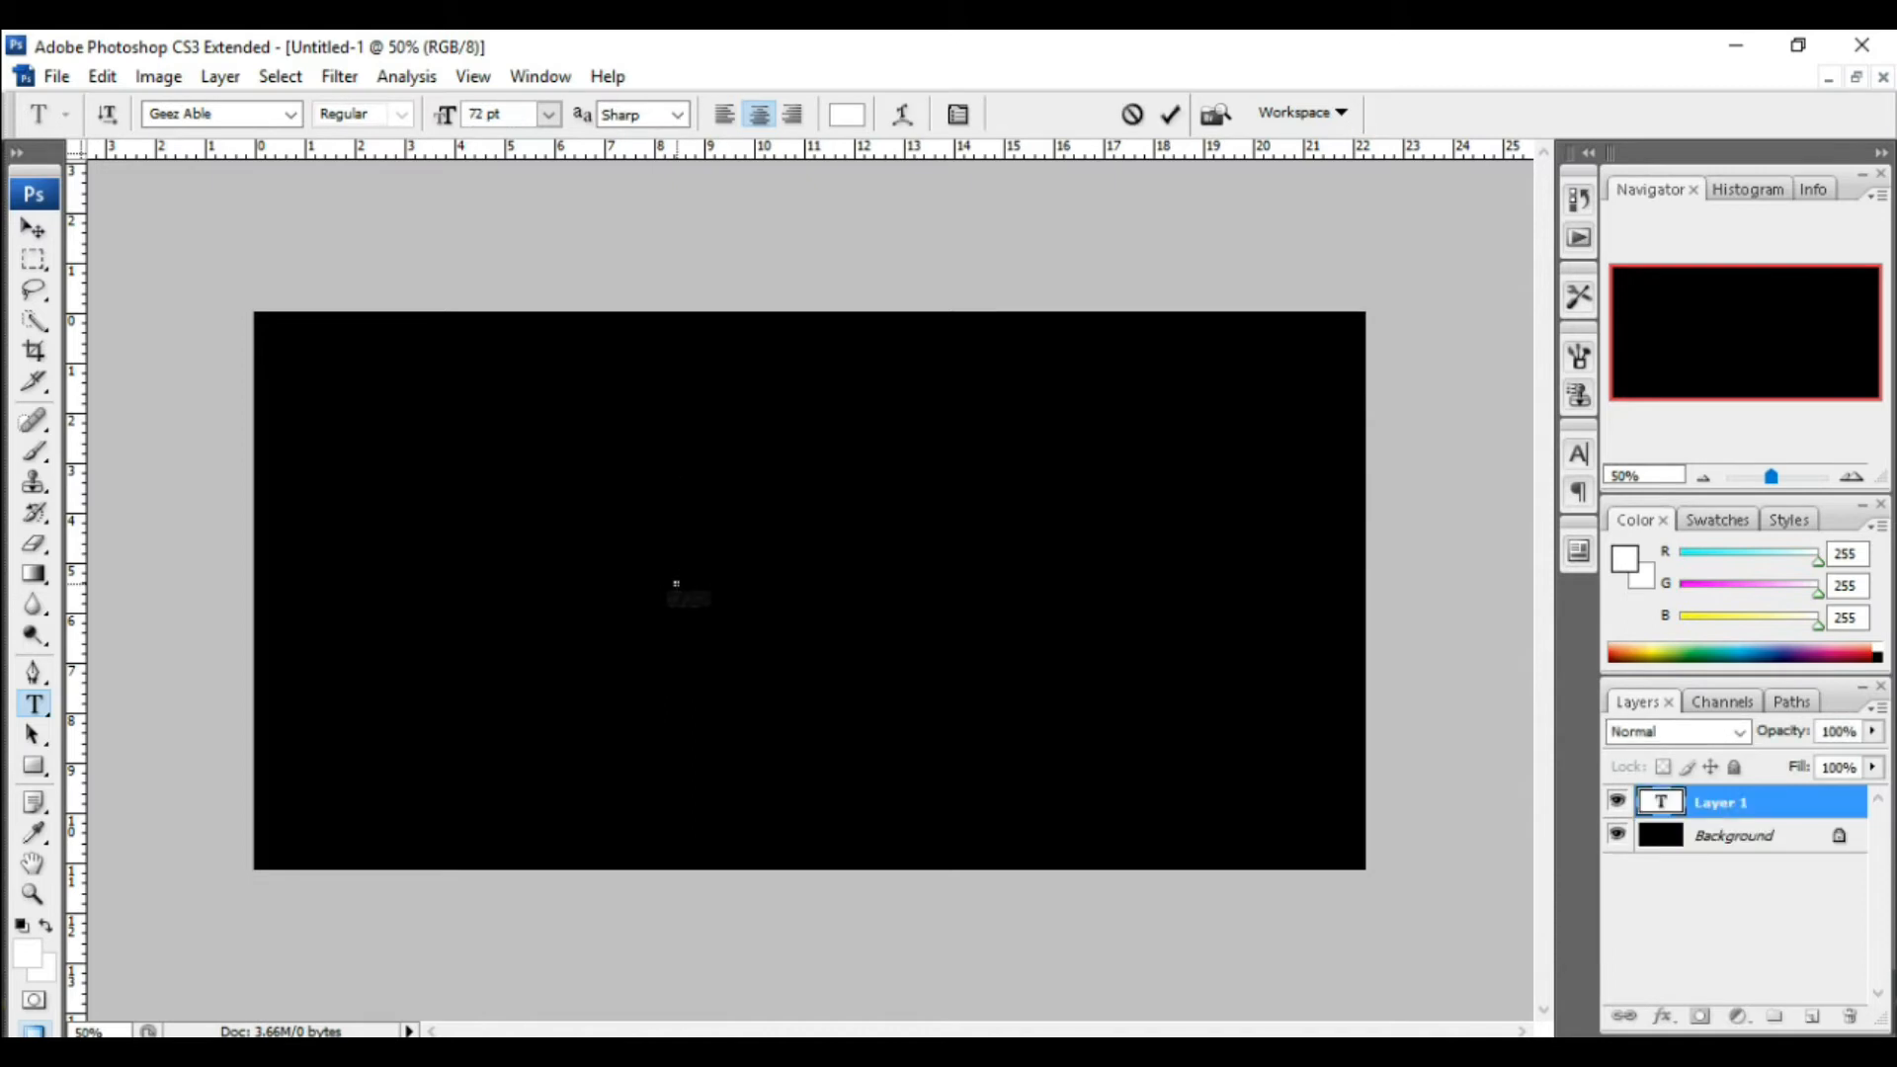
type("w")
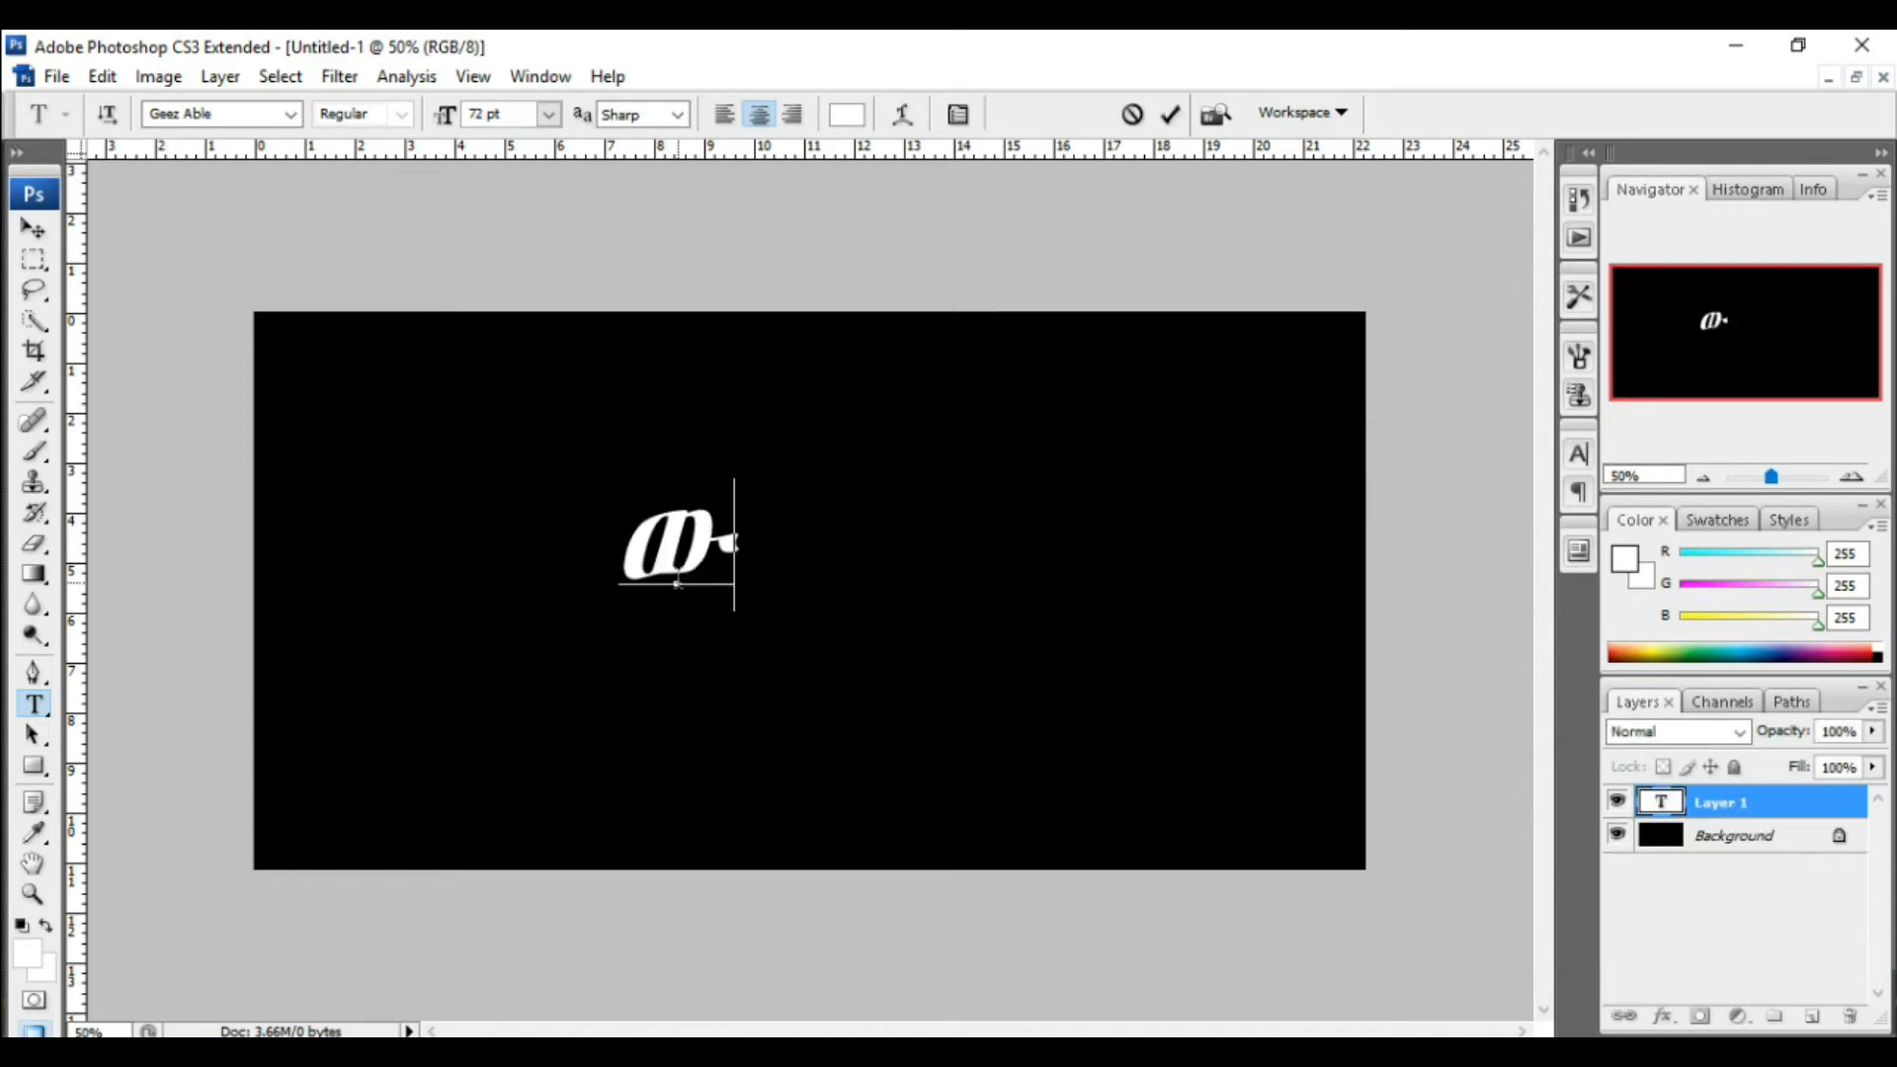
type("r")
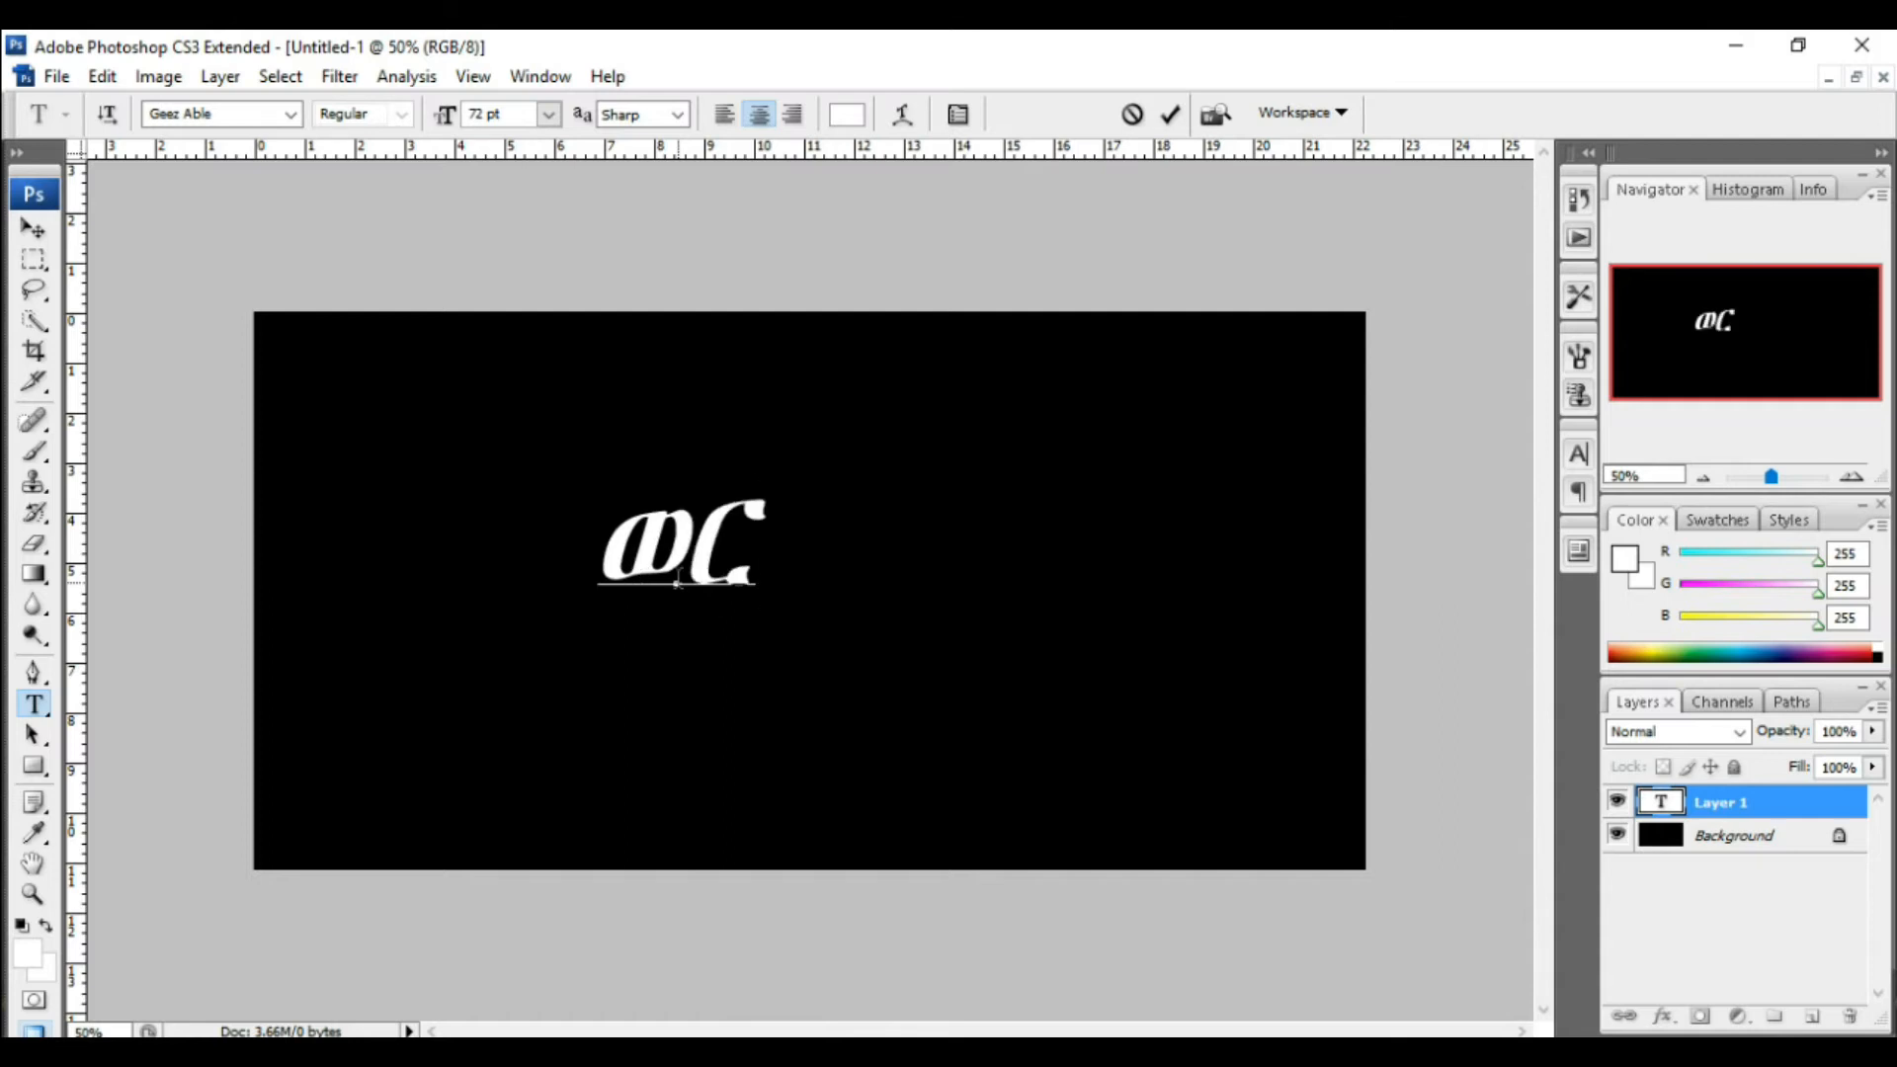
type("q")
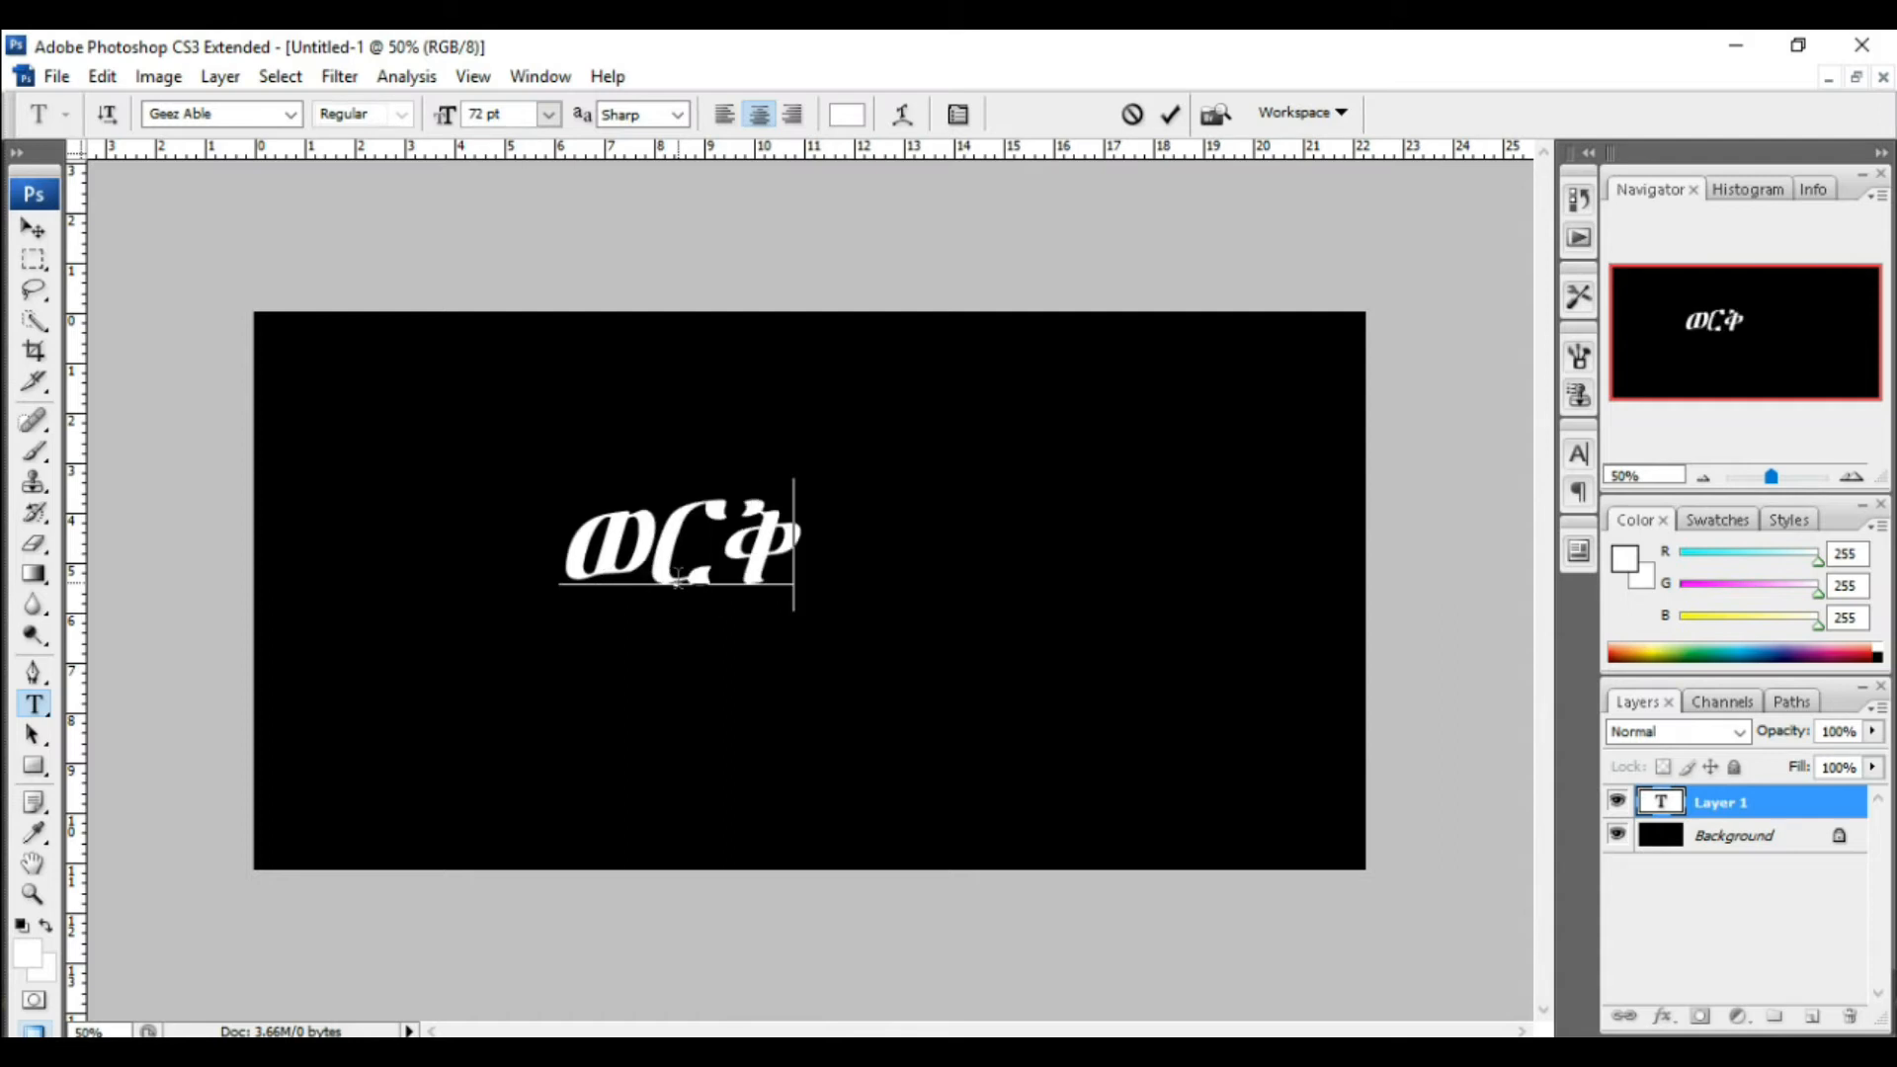
type("awi")
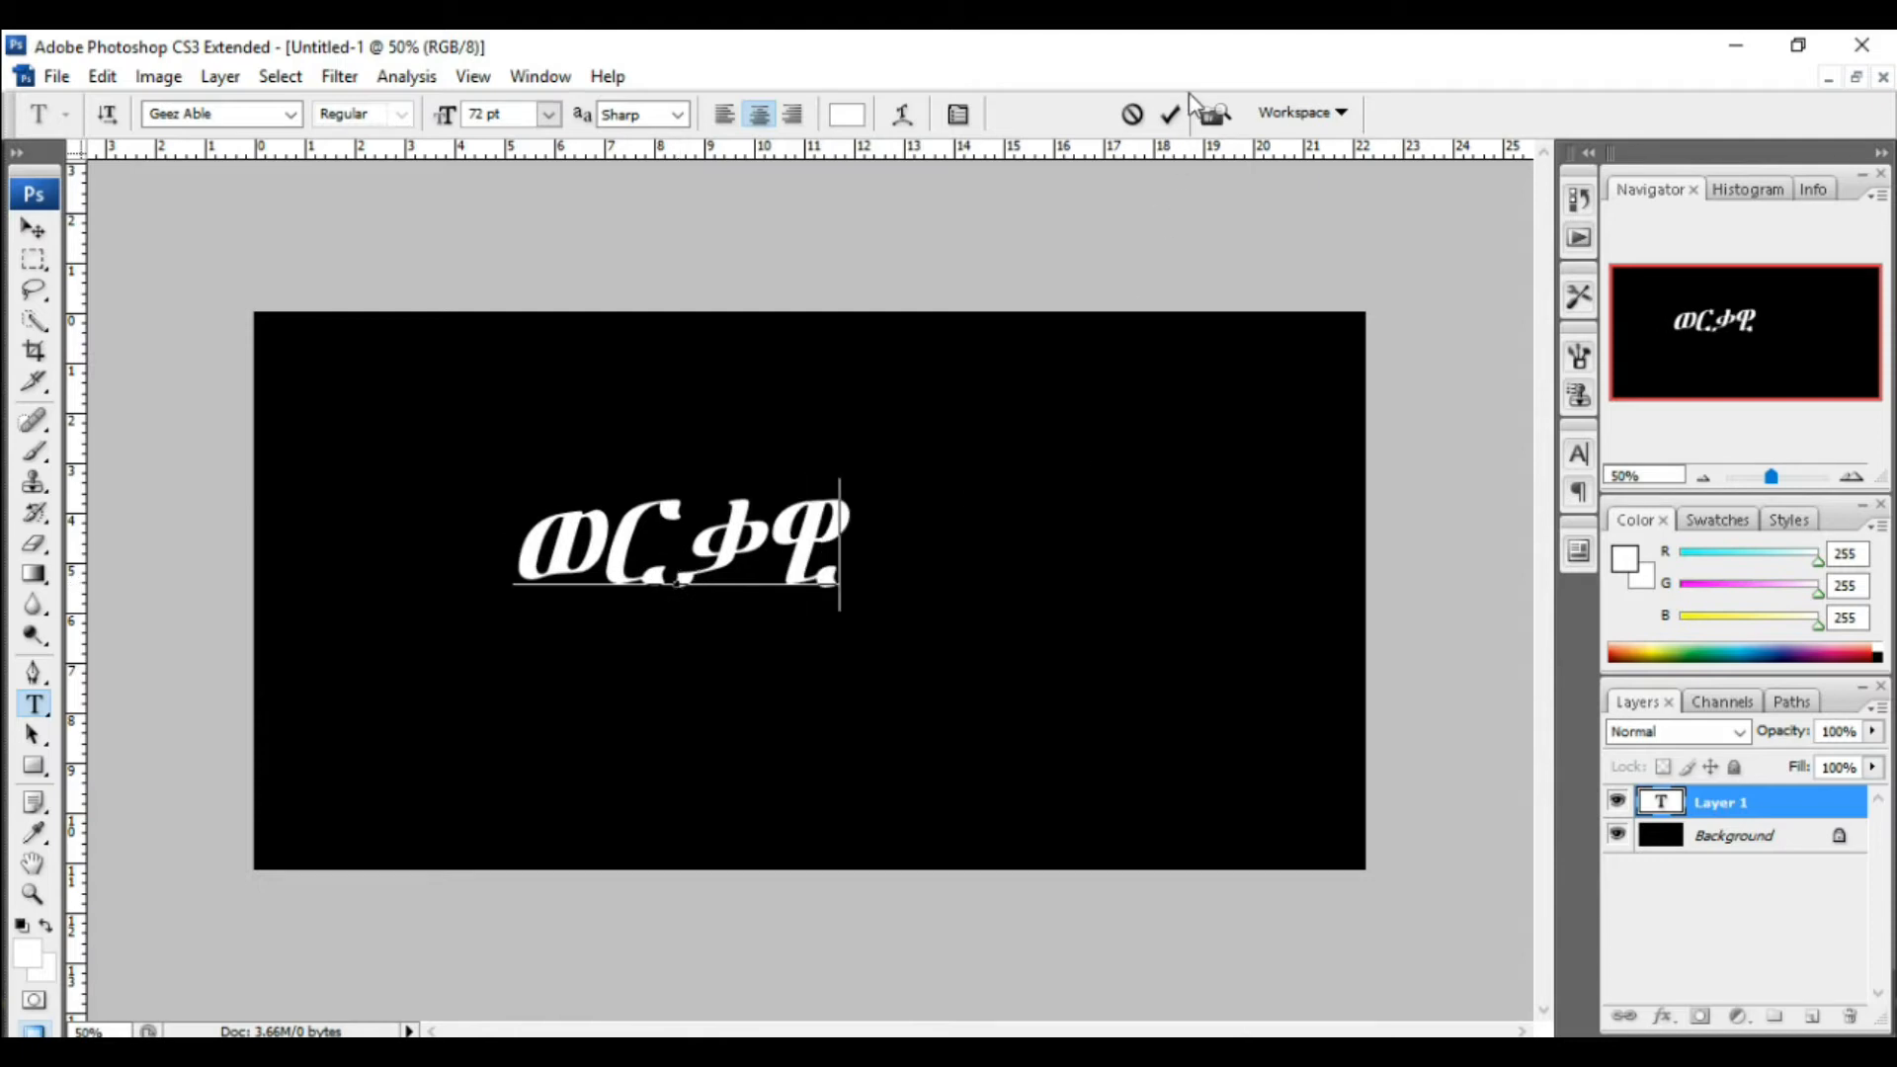
left_click(1172, 116)
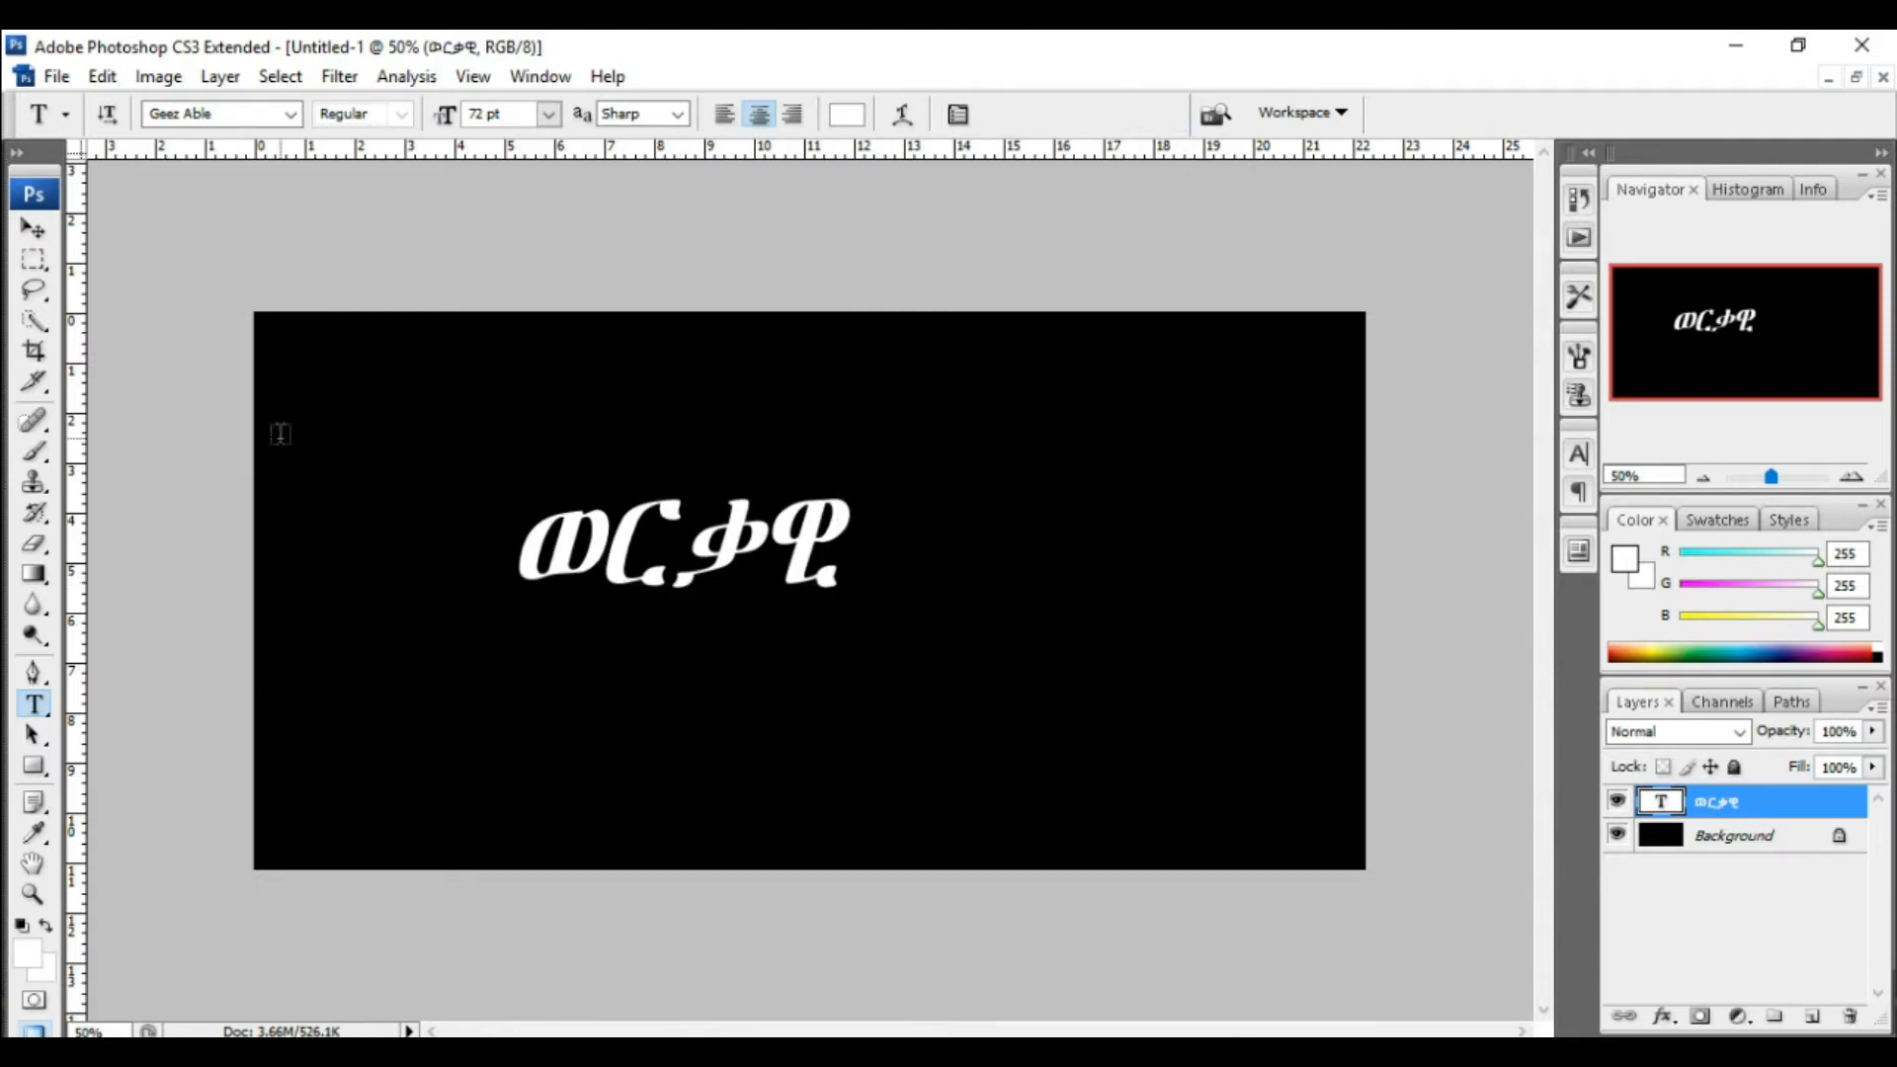
Step: Free Transform the text to about 322% and position it centred across the canvas
left_click(103, 78)
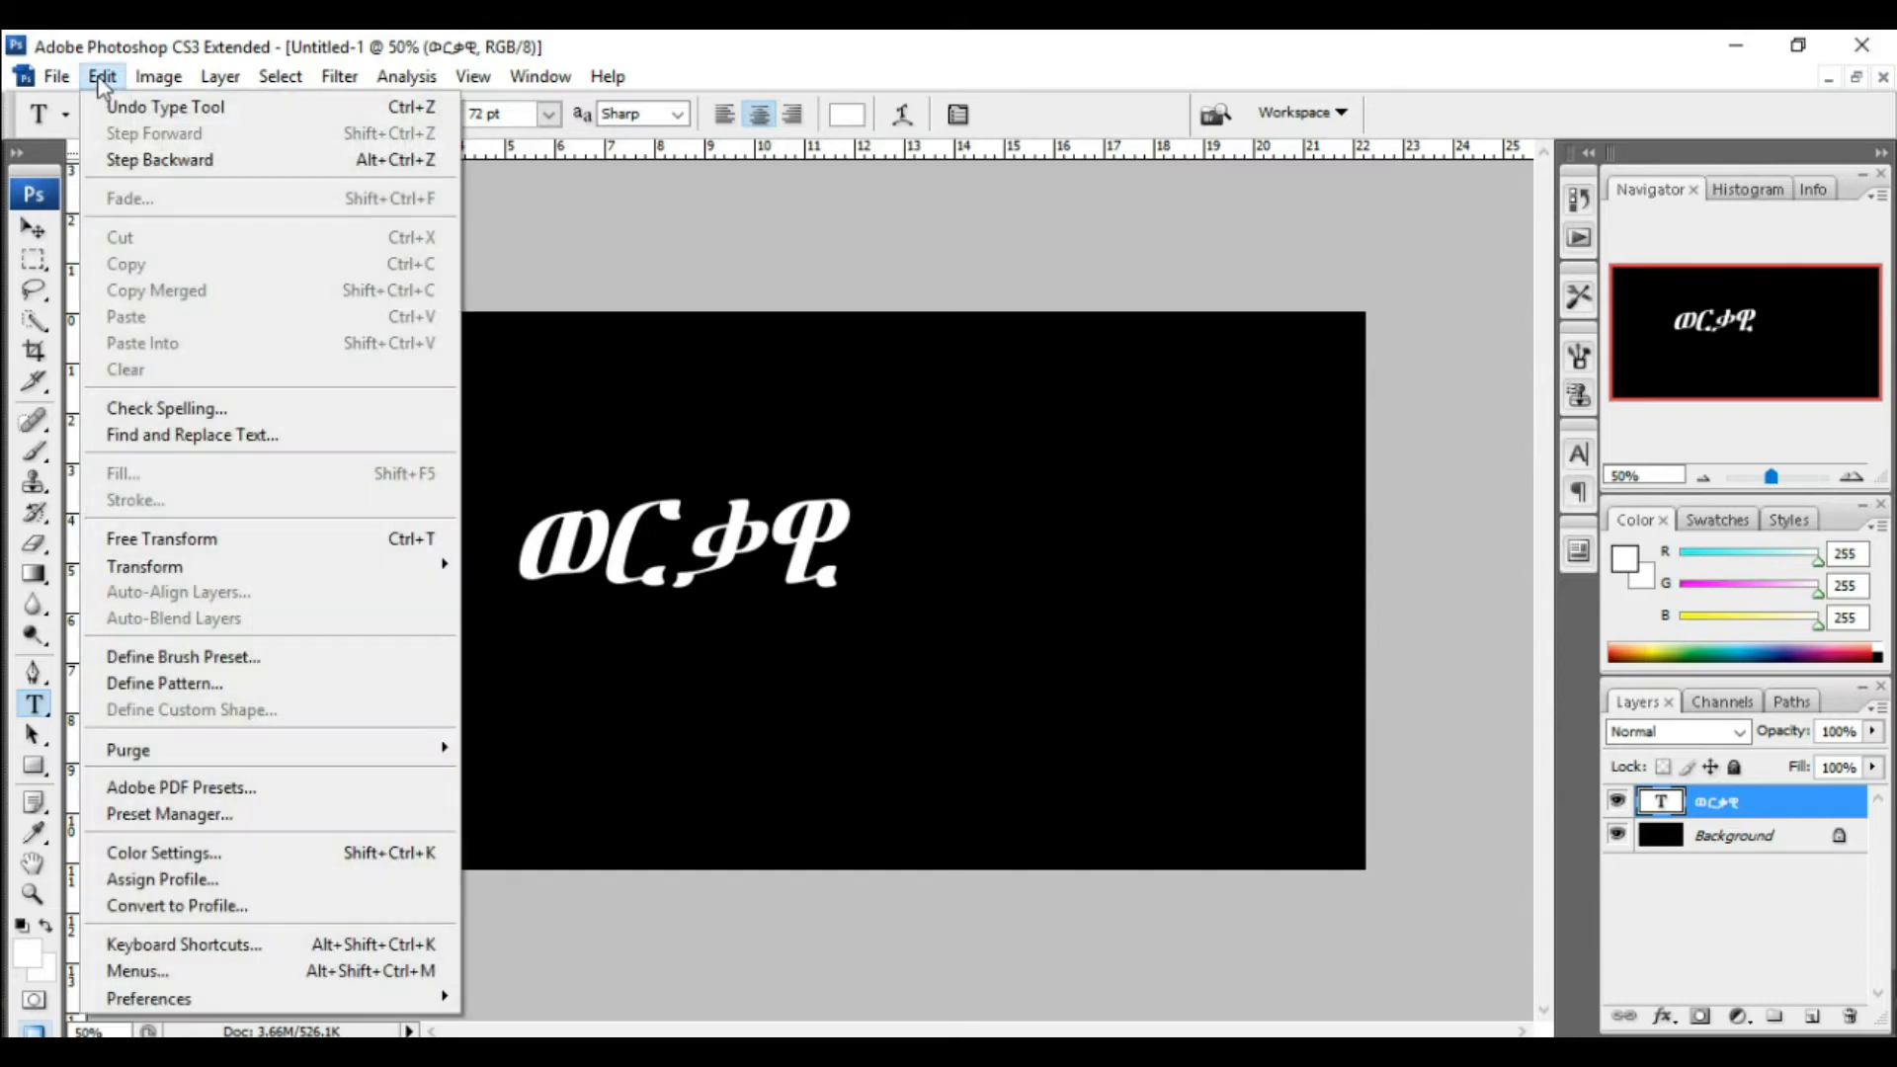
left_click(181, 552)
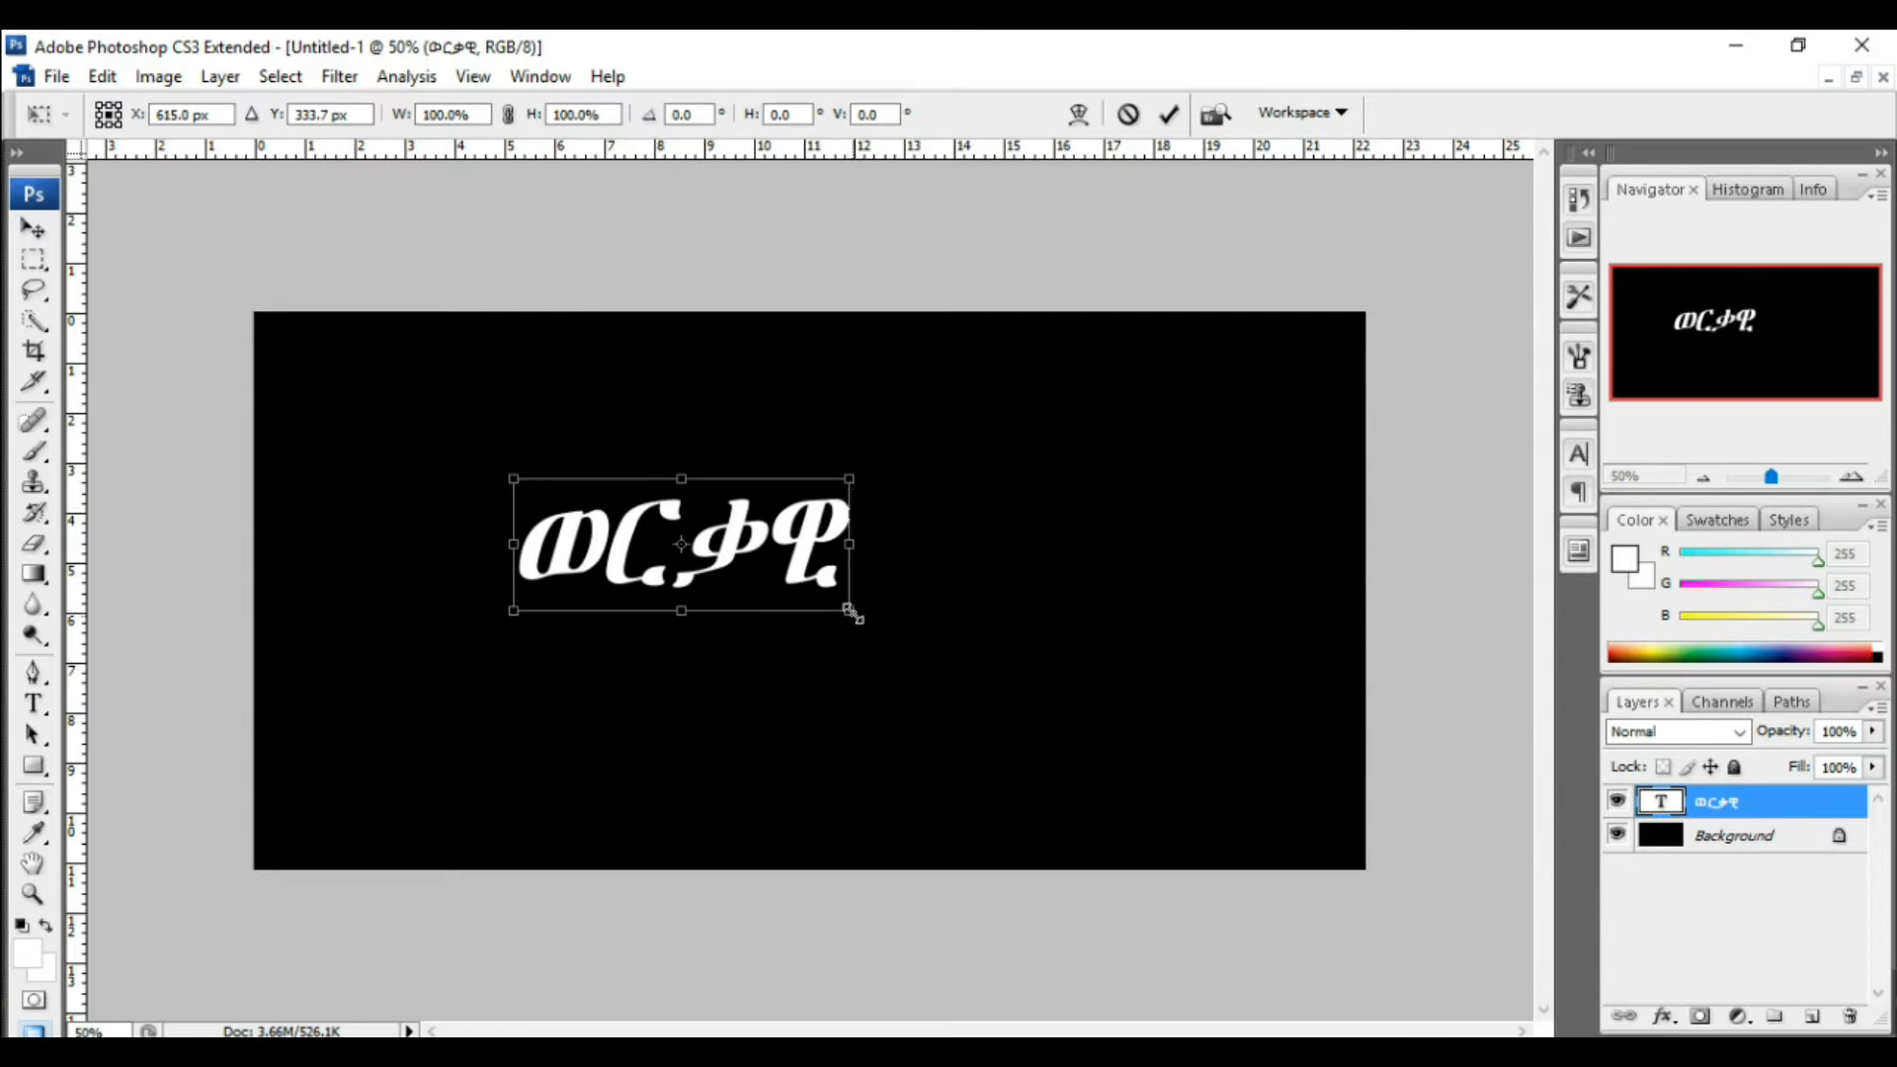
left_click_drag(850, 612, 1305, 915)
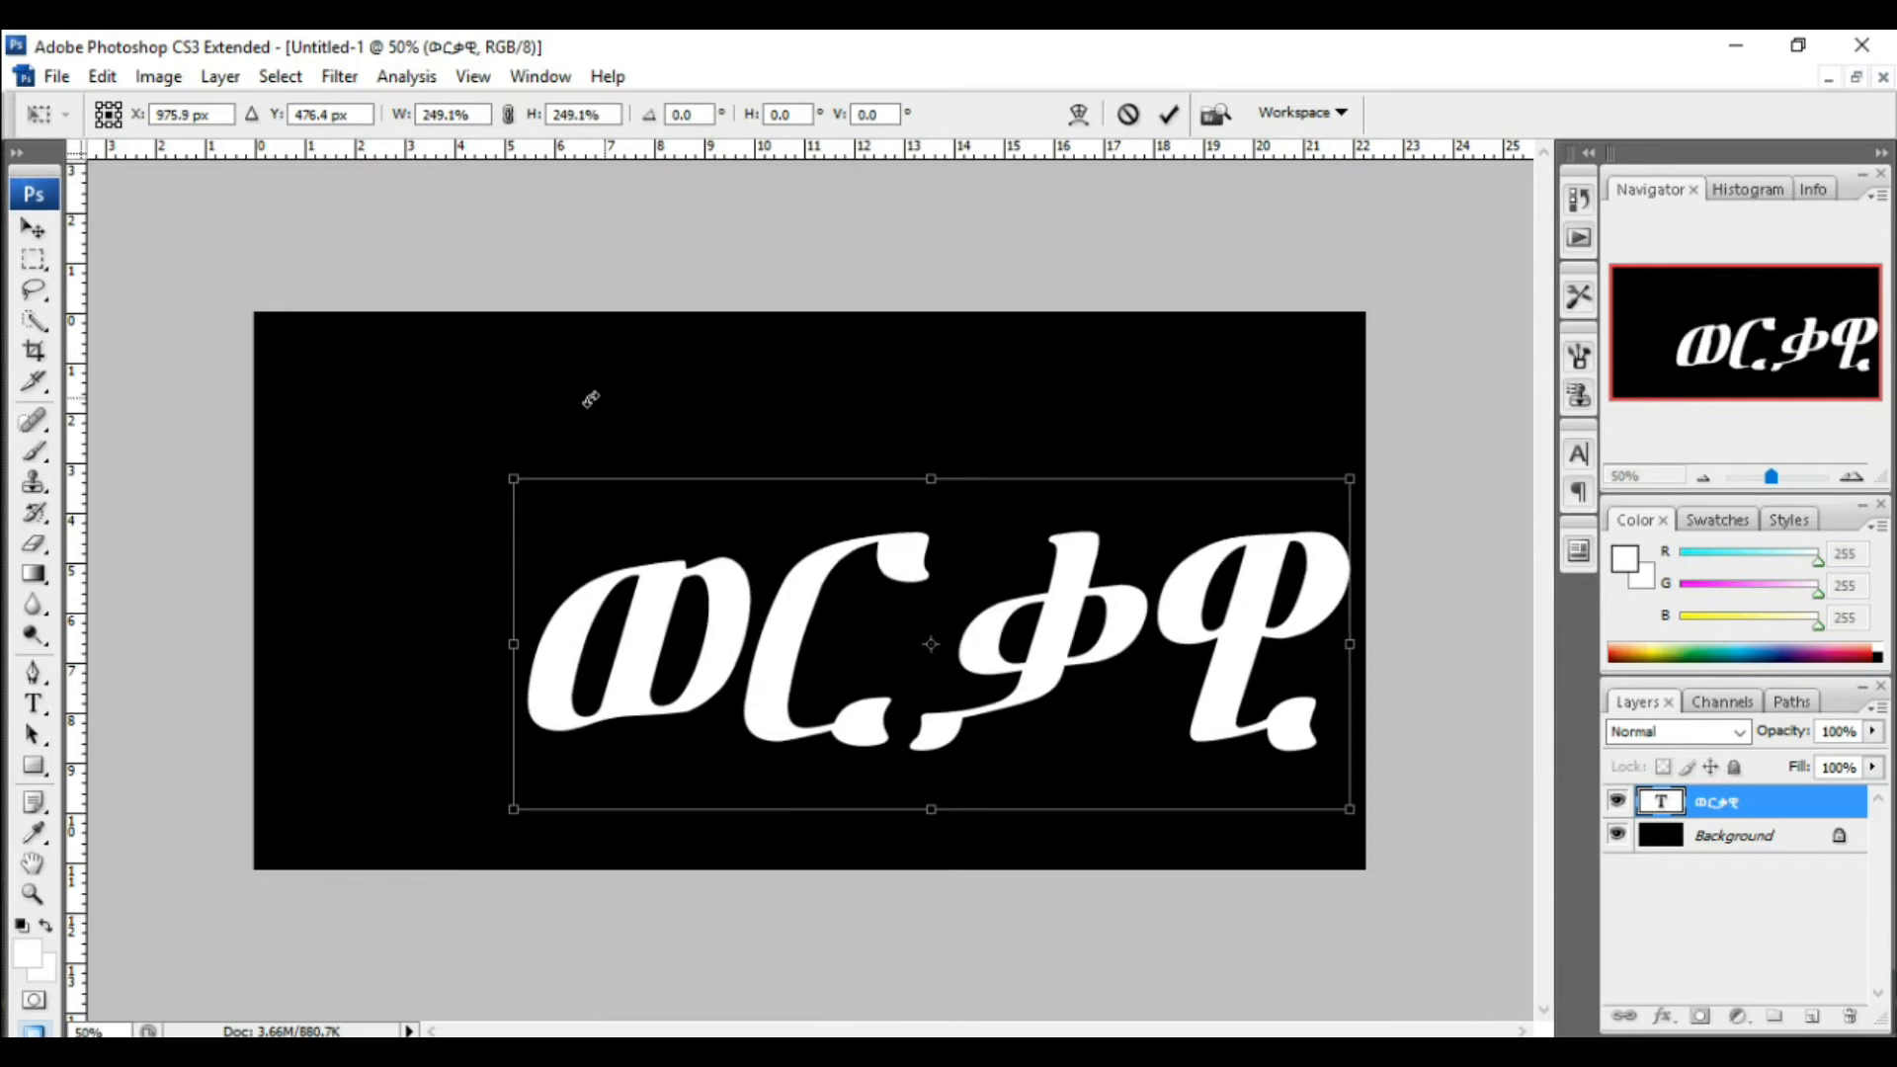
left_click_drag(511, 480, 276, 362)
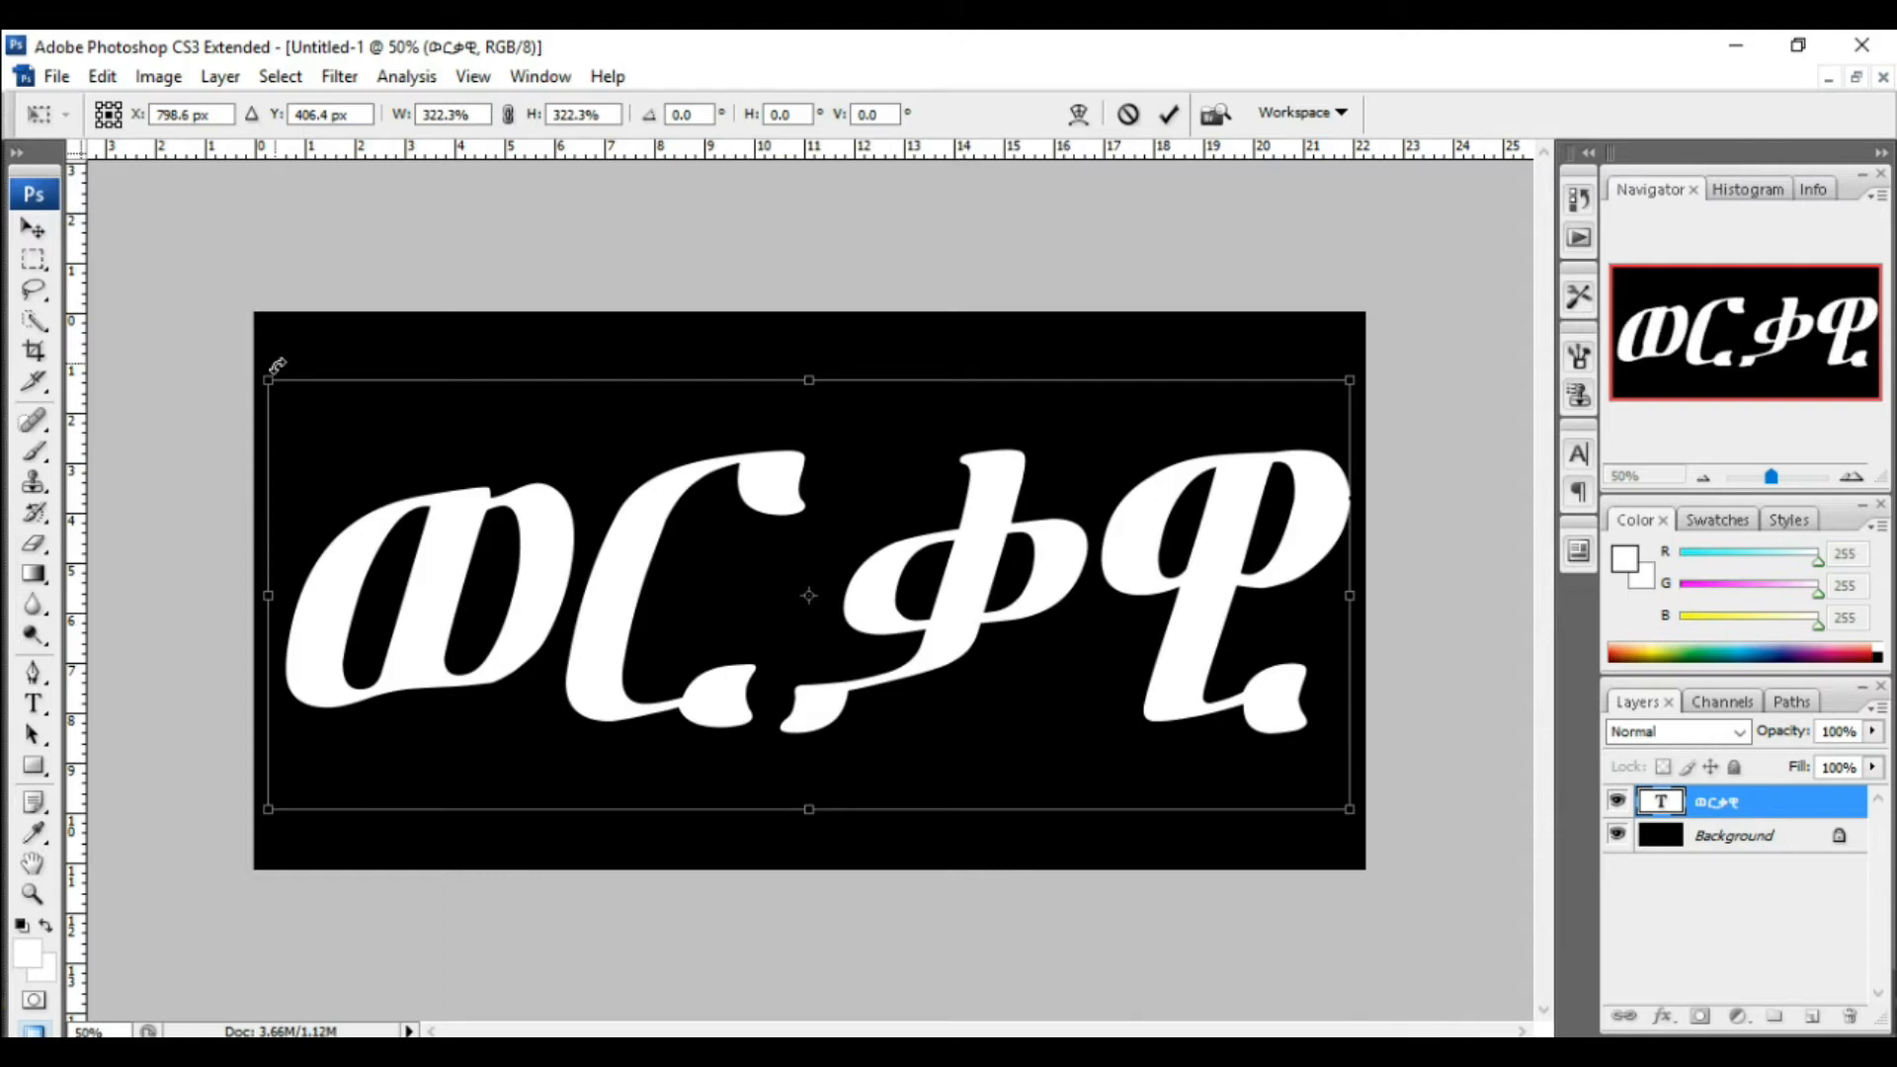
left_click_drag(767, 596, 755, 584)
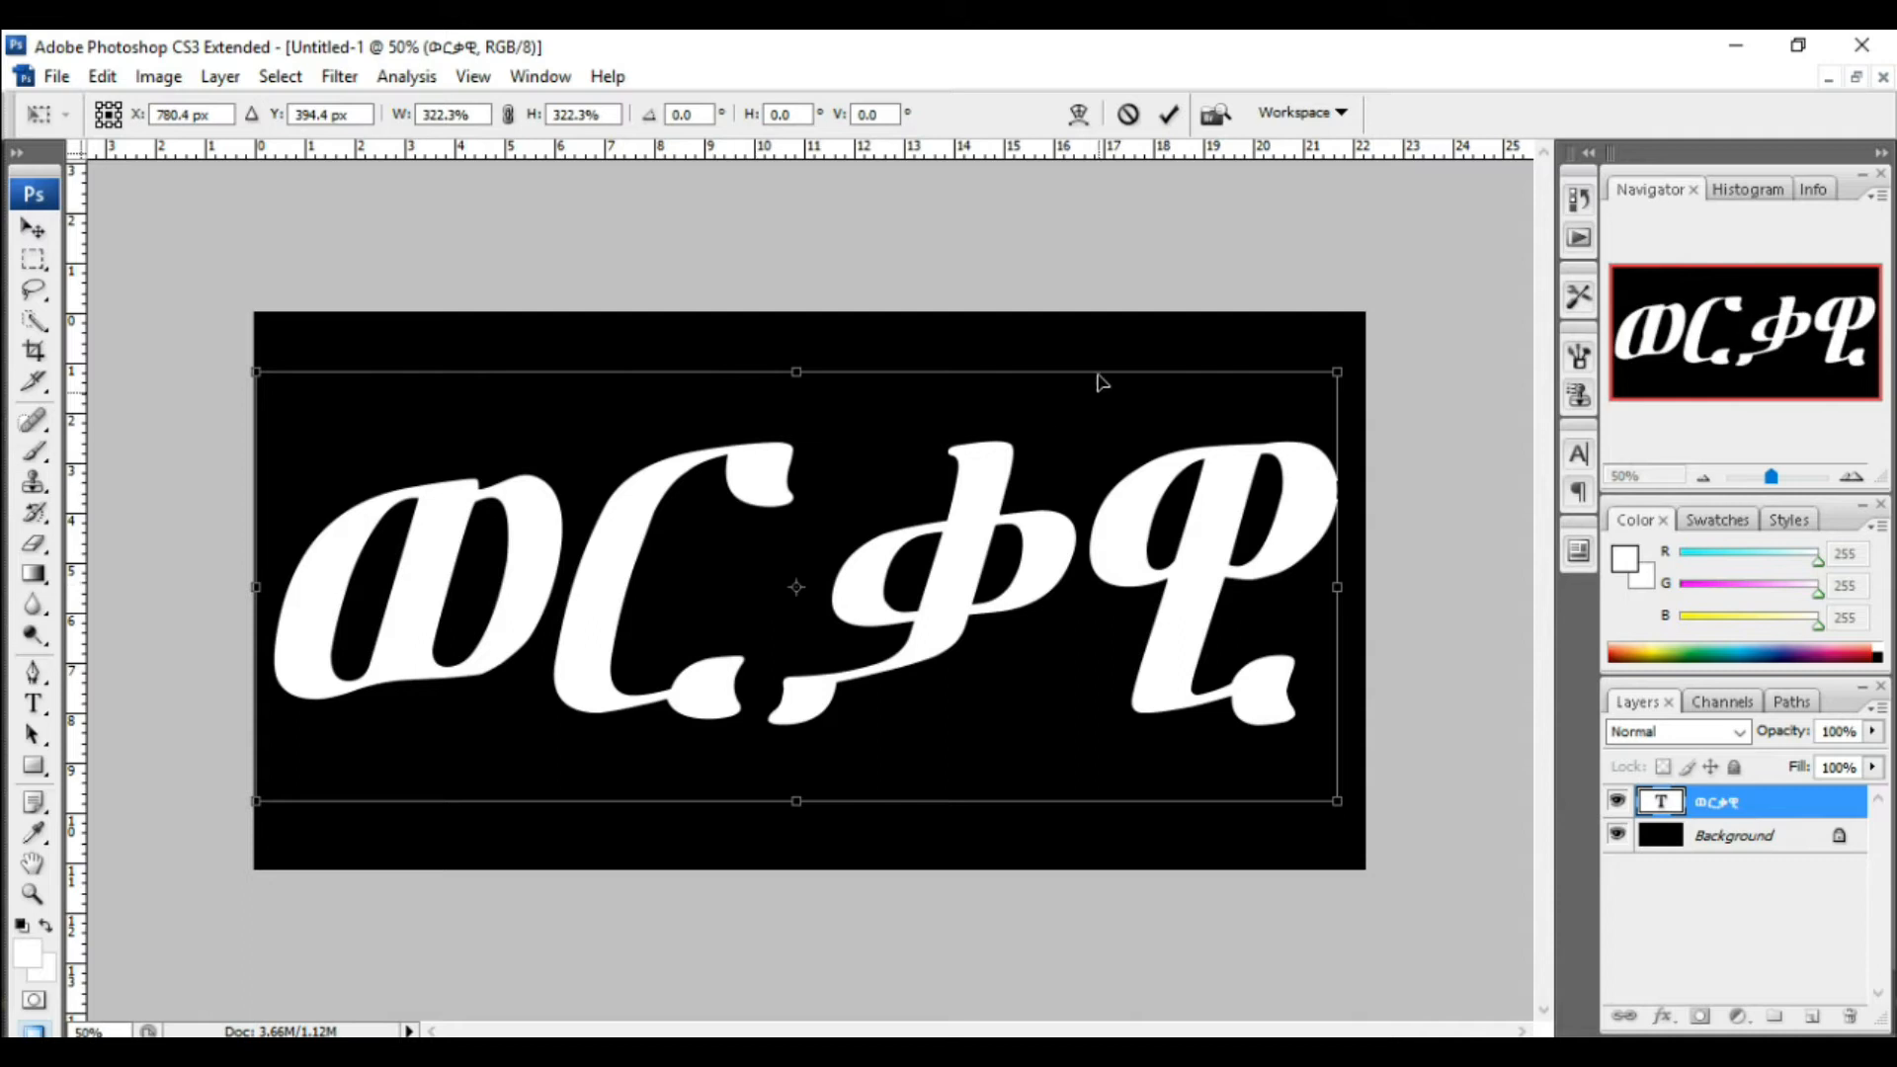
left_click(1169, 115)
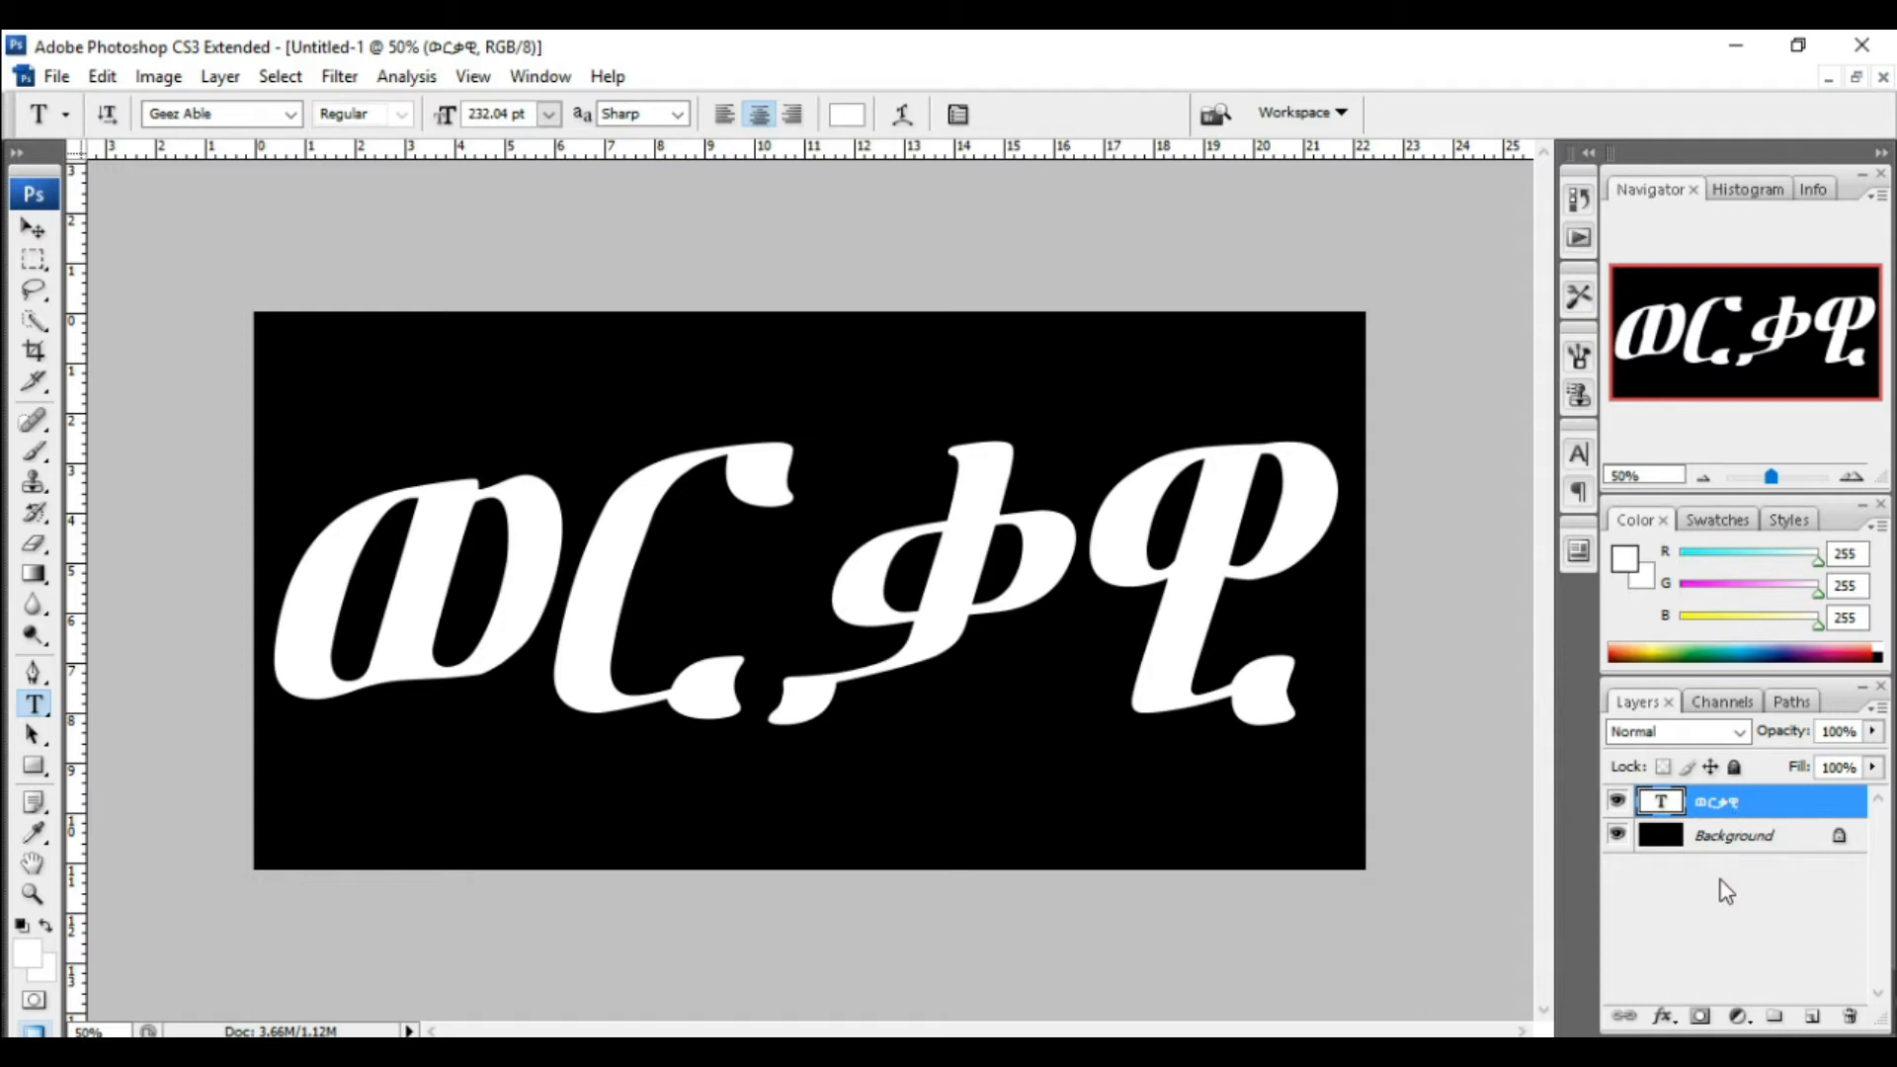
Step: Duplicate the text layer and add a Gradient Overlay style to the copy
left_click_drag(1689, 800, 1819, 1024)
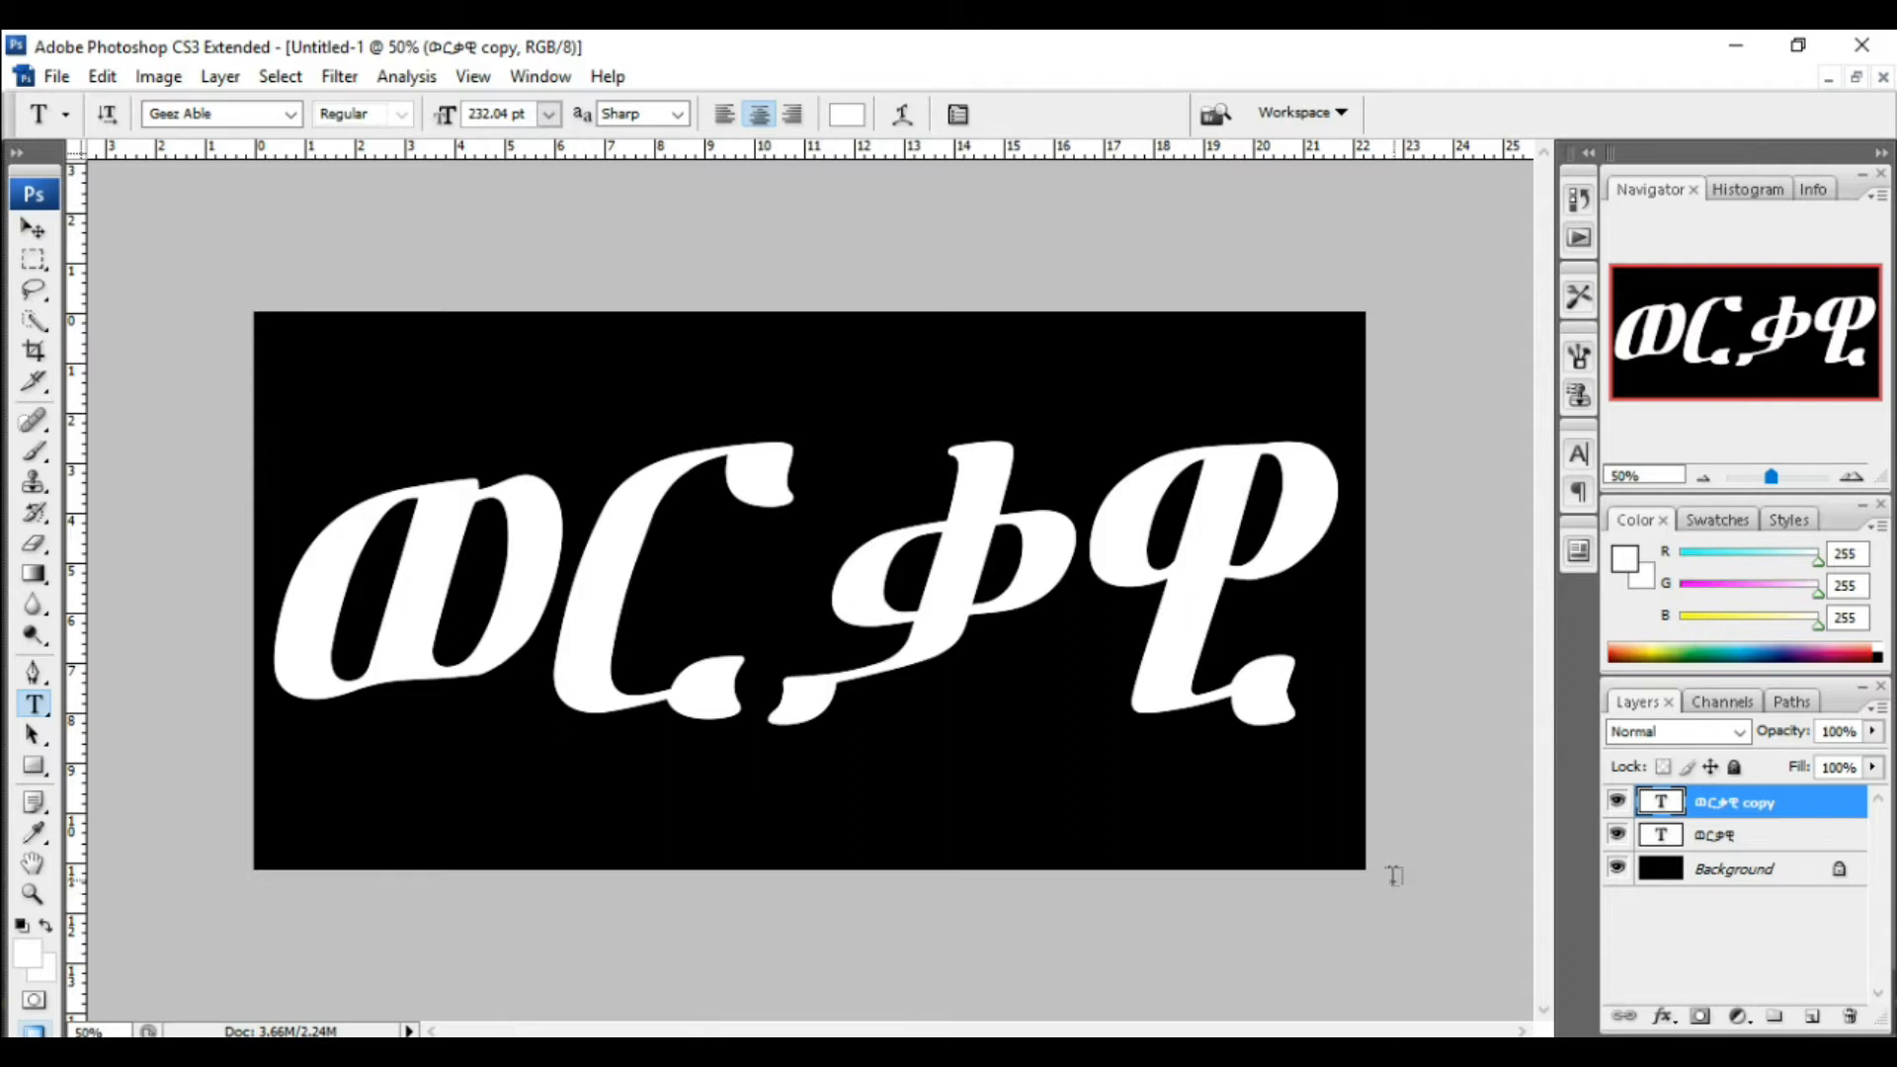
left_click(1664, 1019)
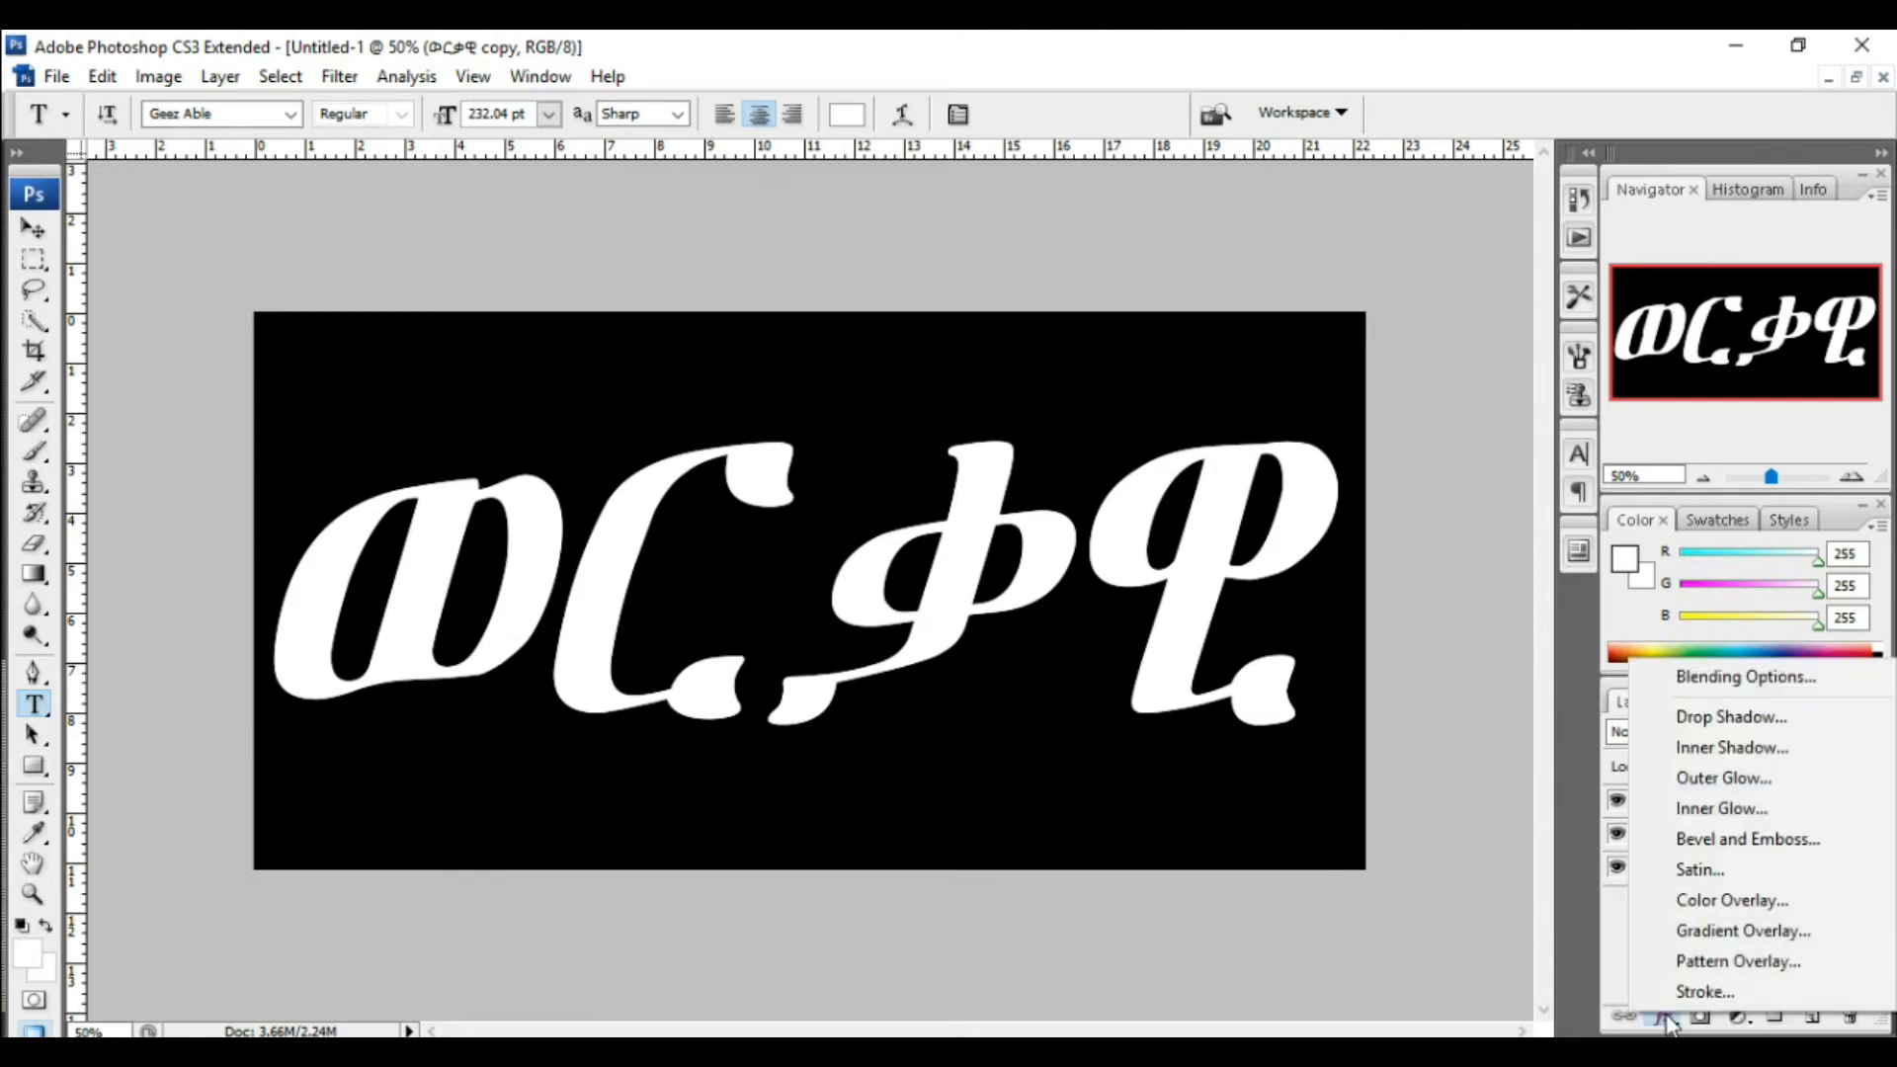
left_click(1749, 934)
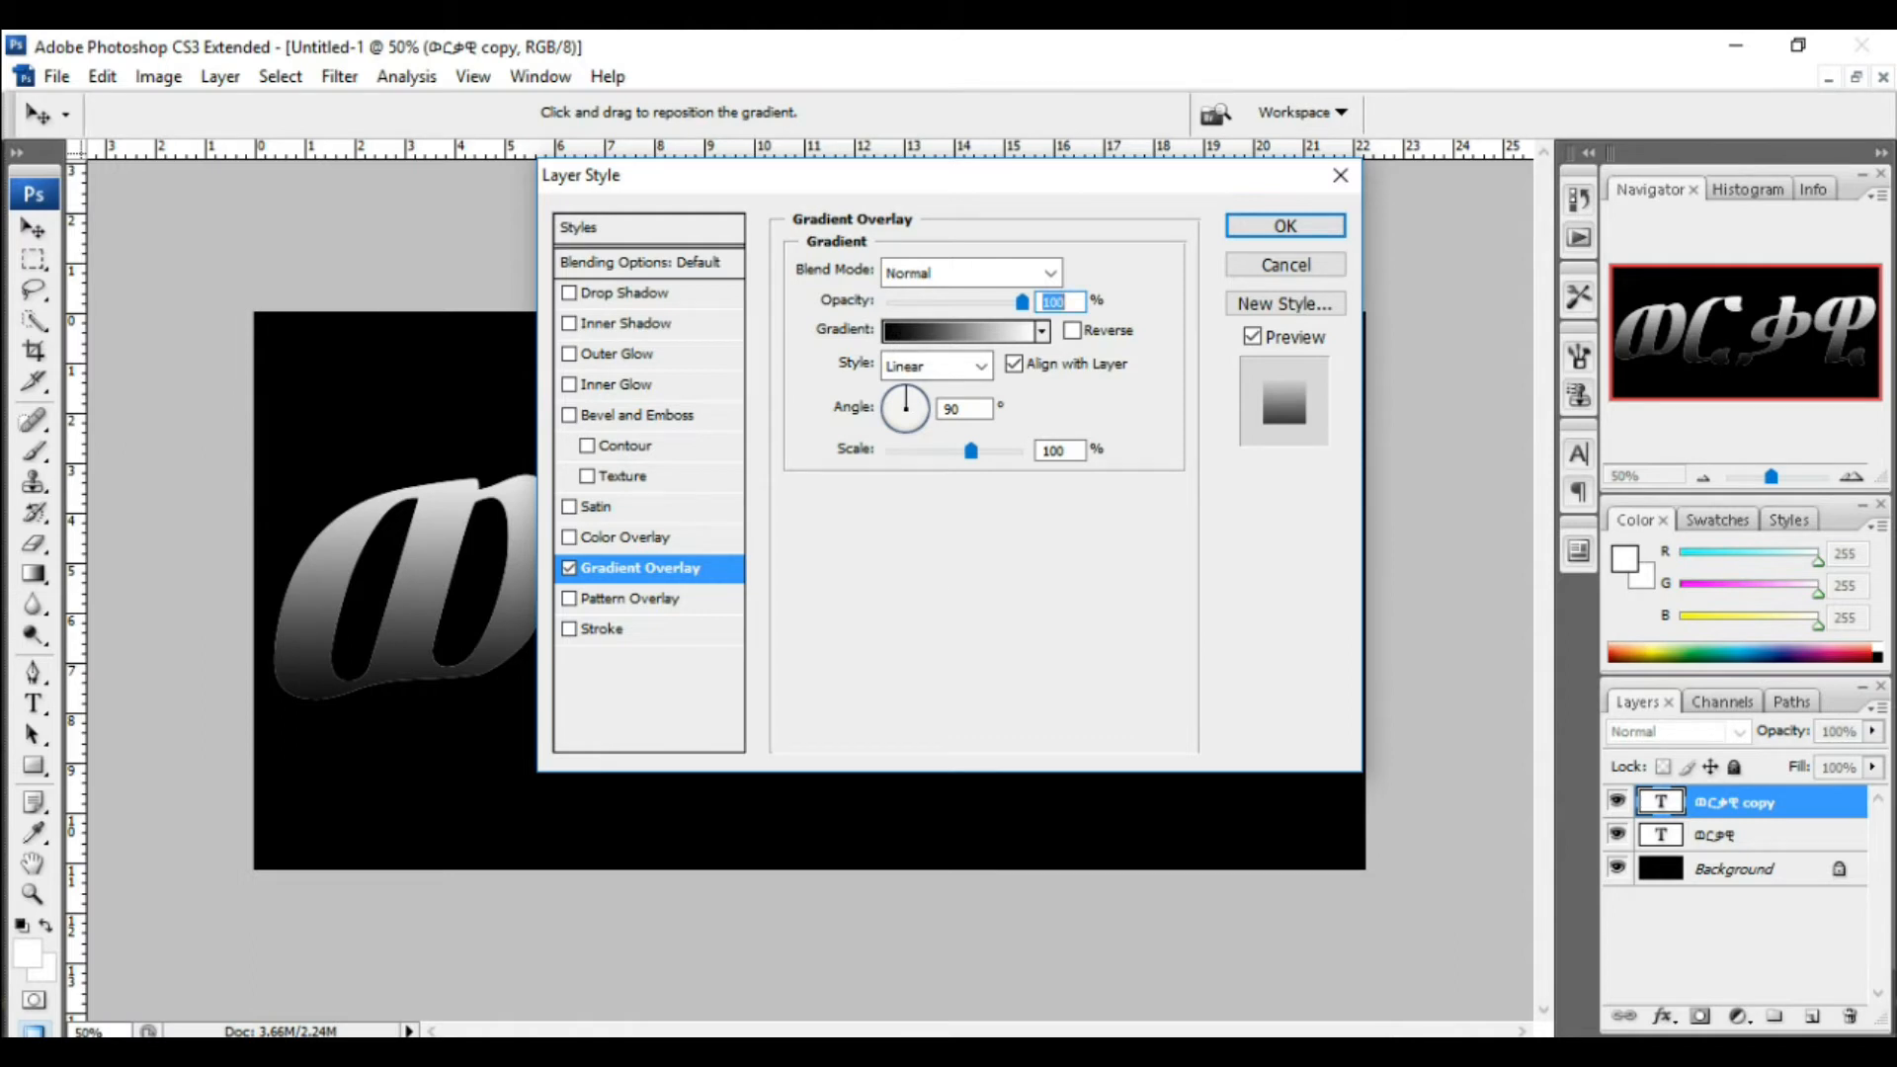
Step: Open the gradient for editing and set its left colour stop to R 246, G 238, B 173
left_click(957, 331)
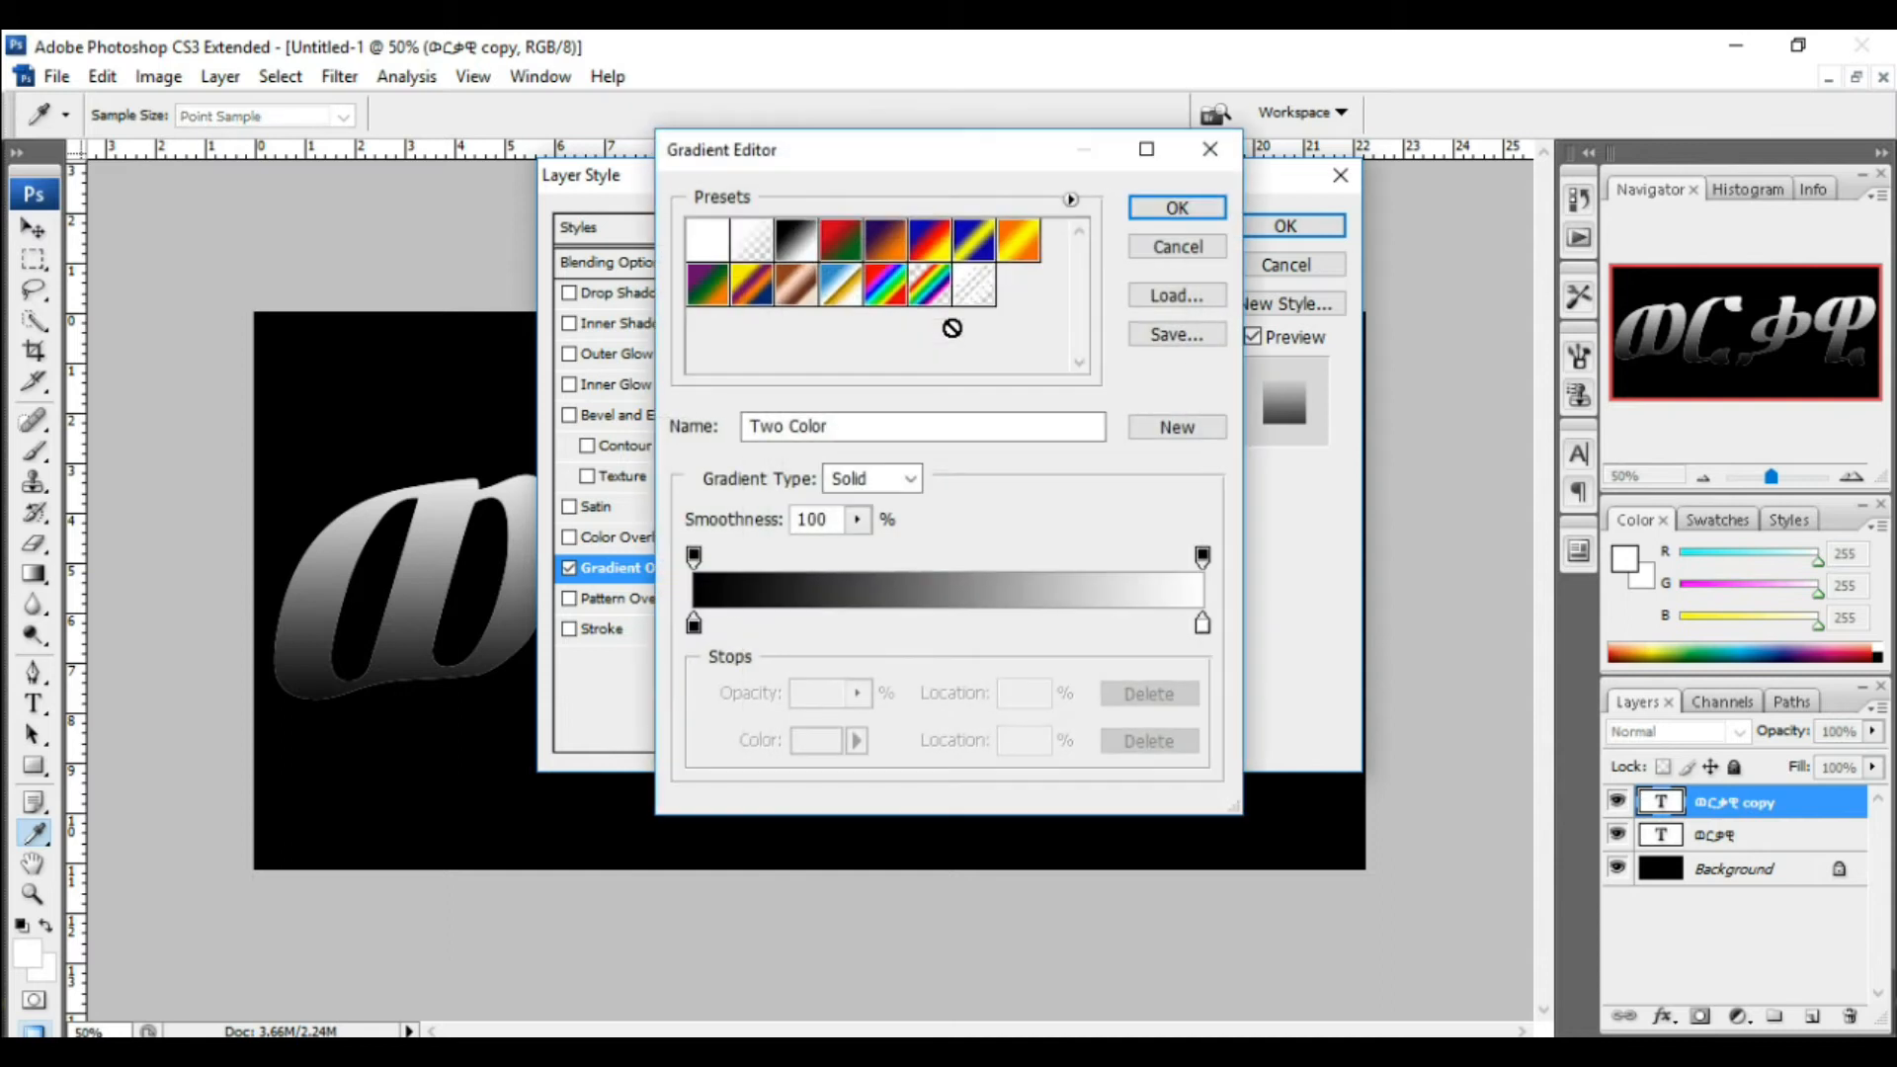
double_click(694, 624)
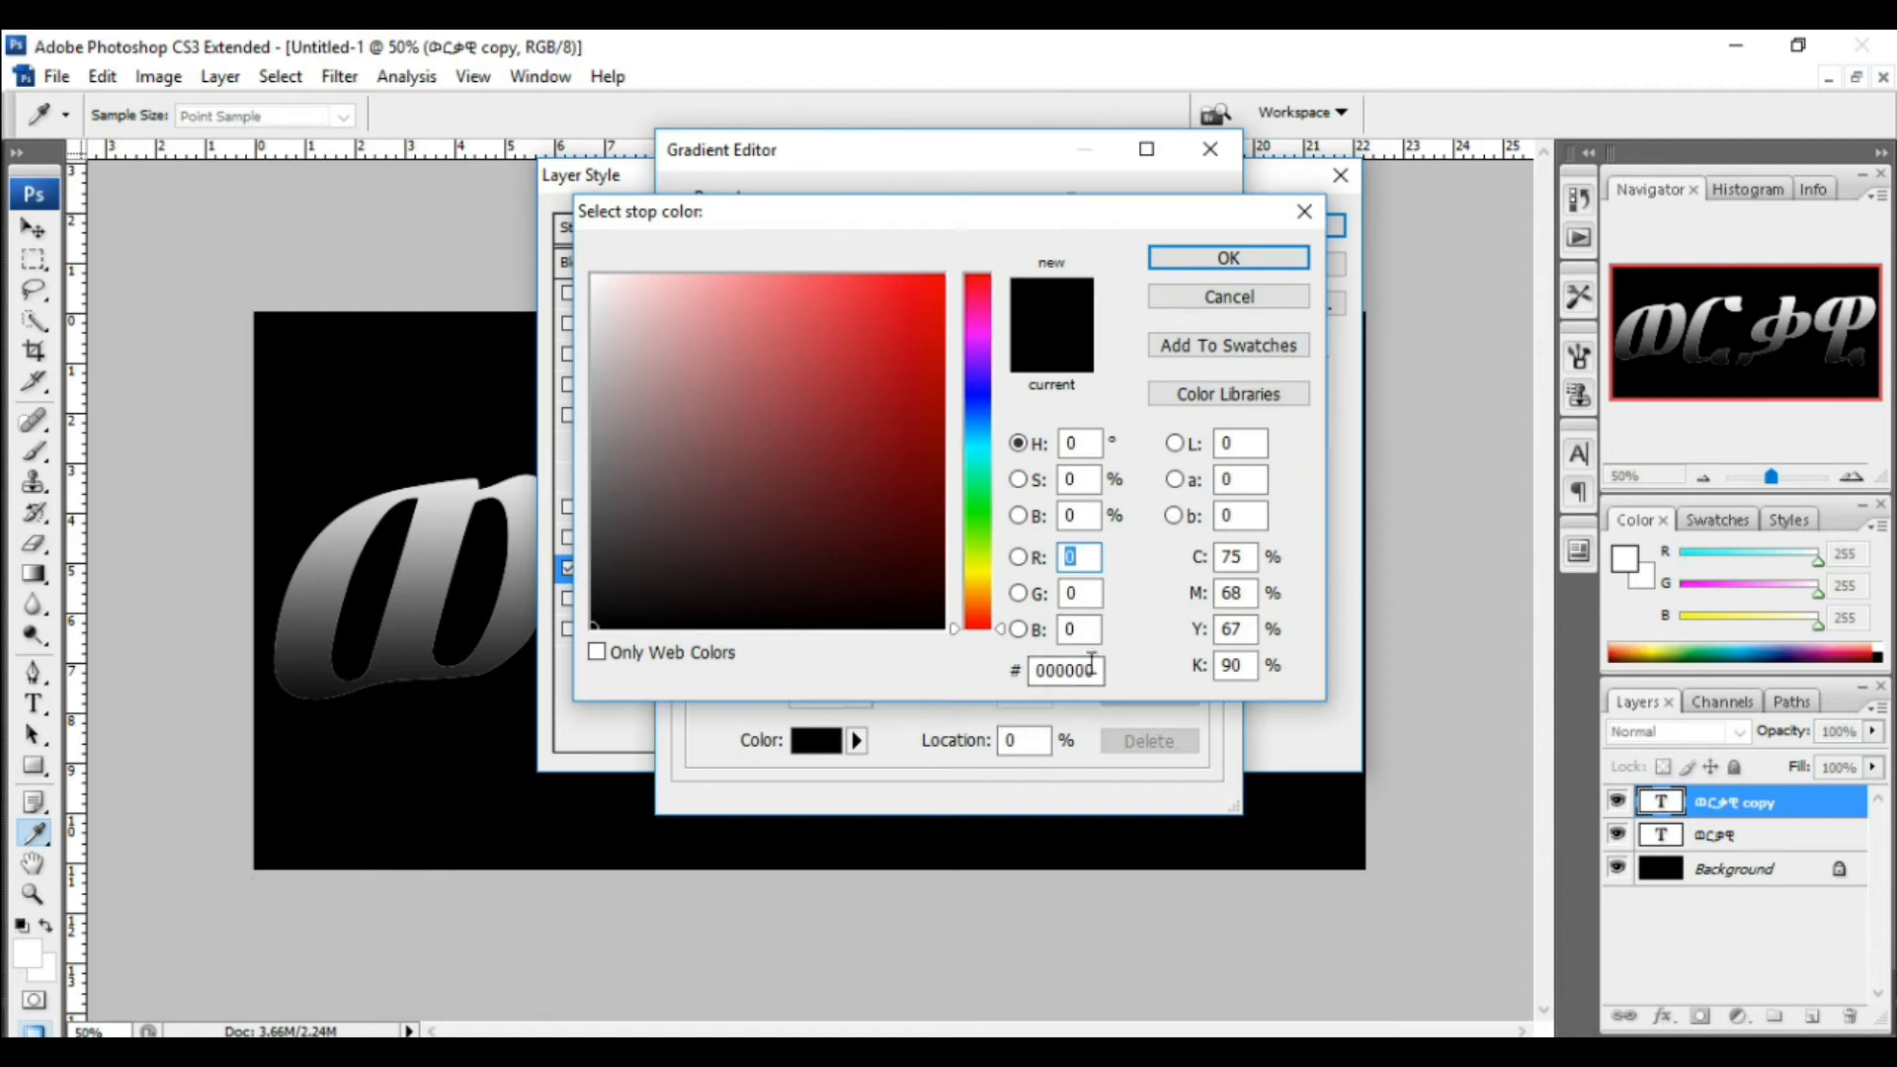
type("246")
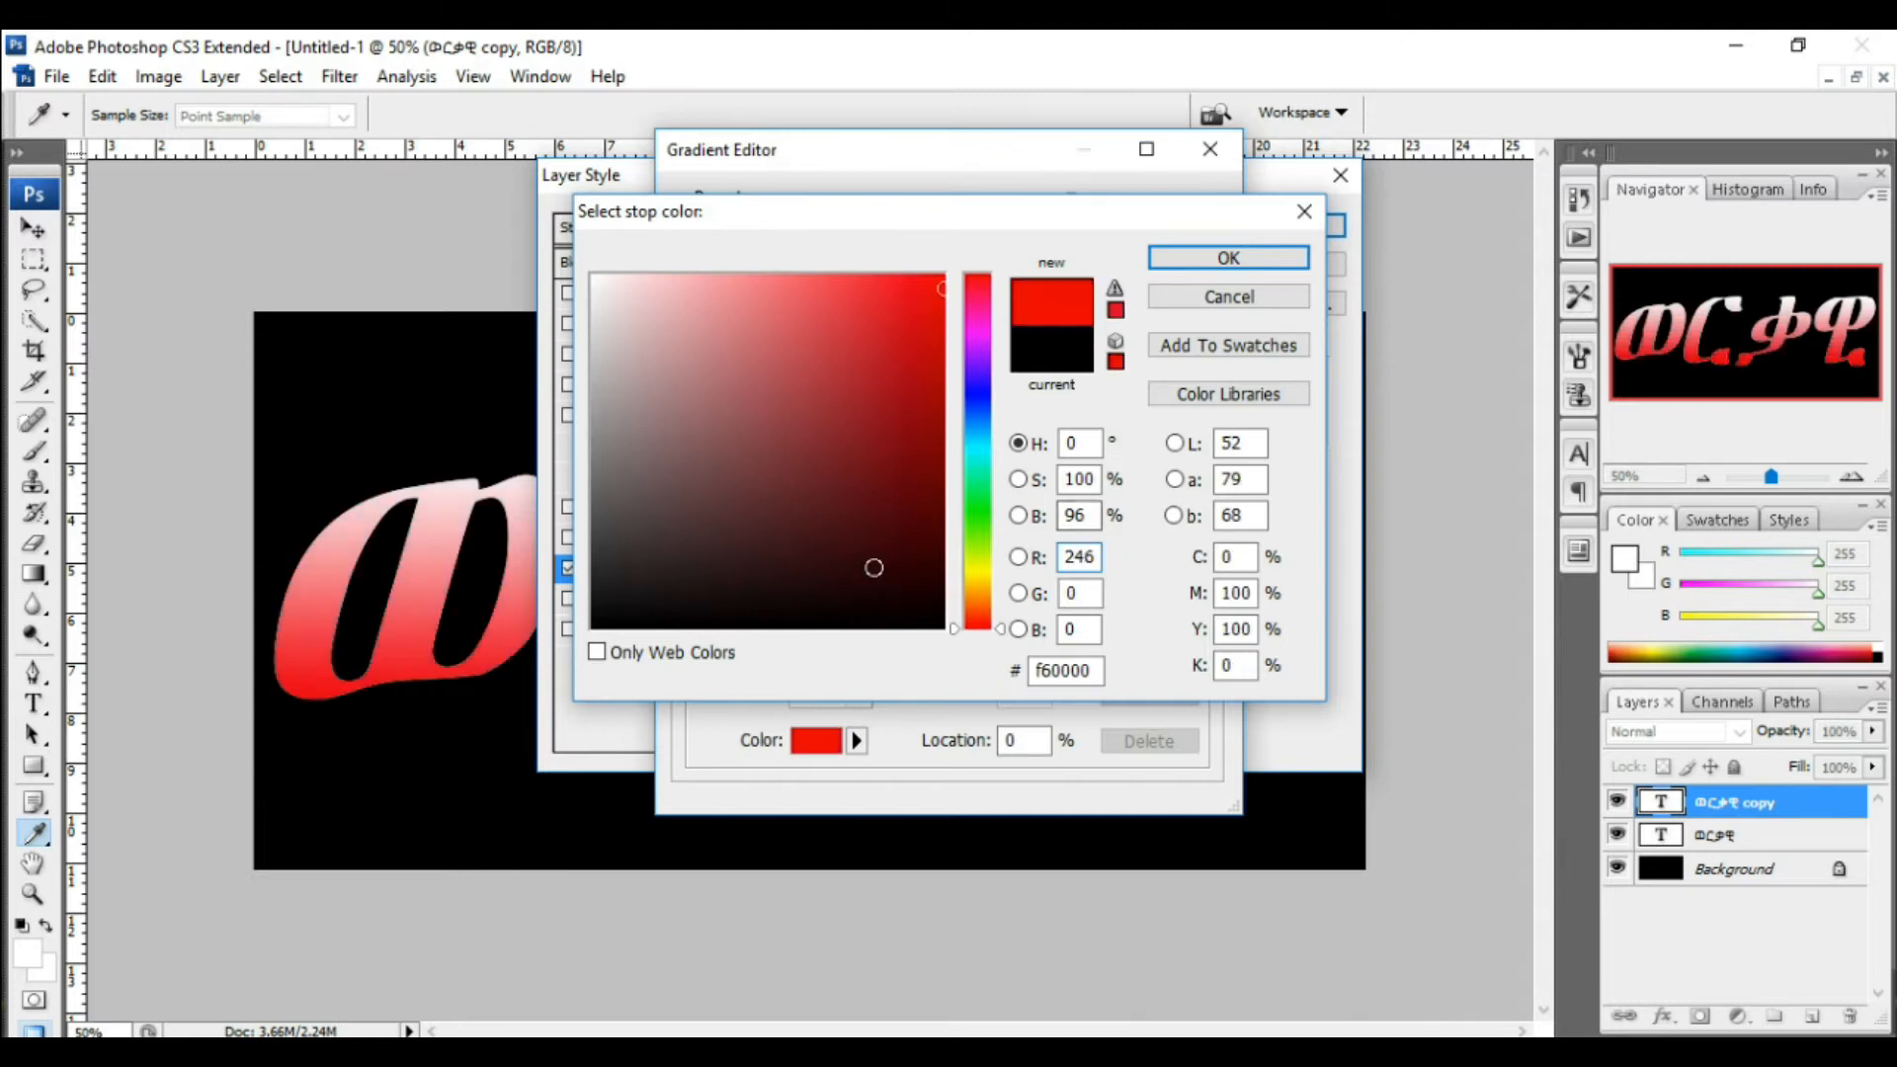
left_click(1079, 592)
type("23")
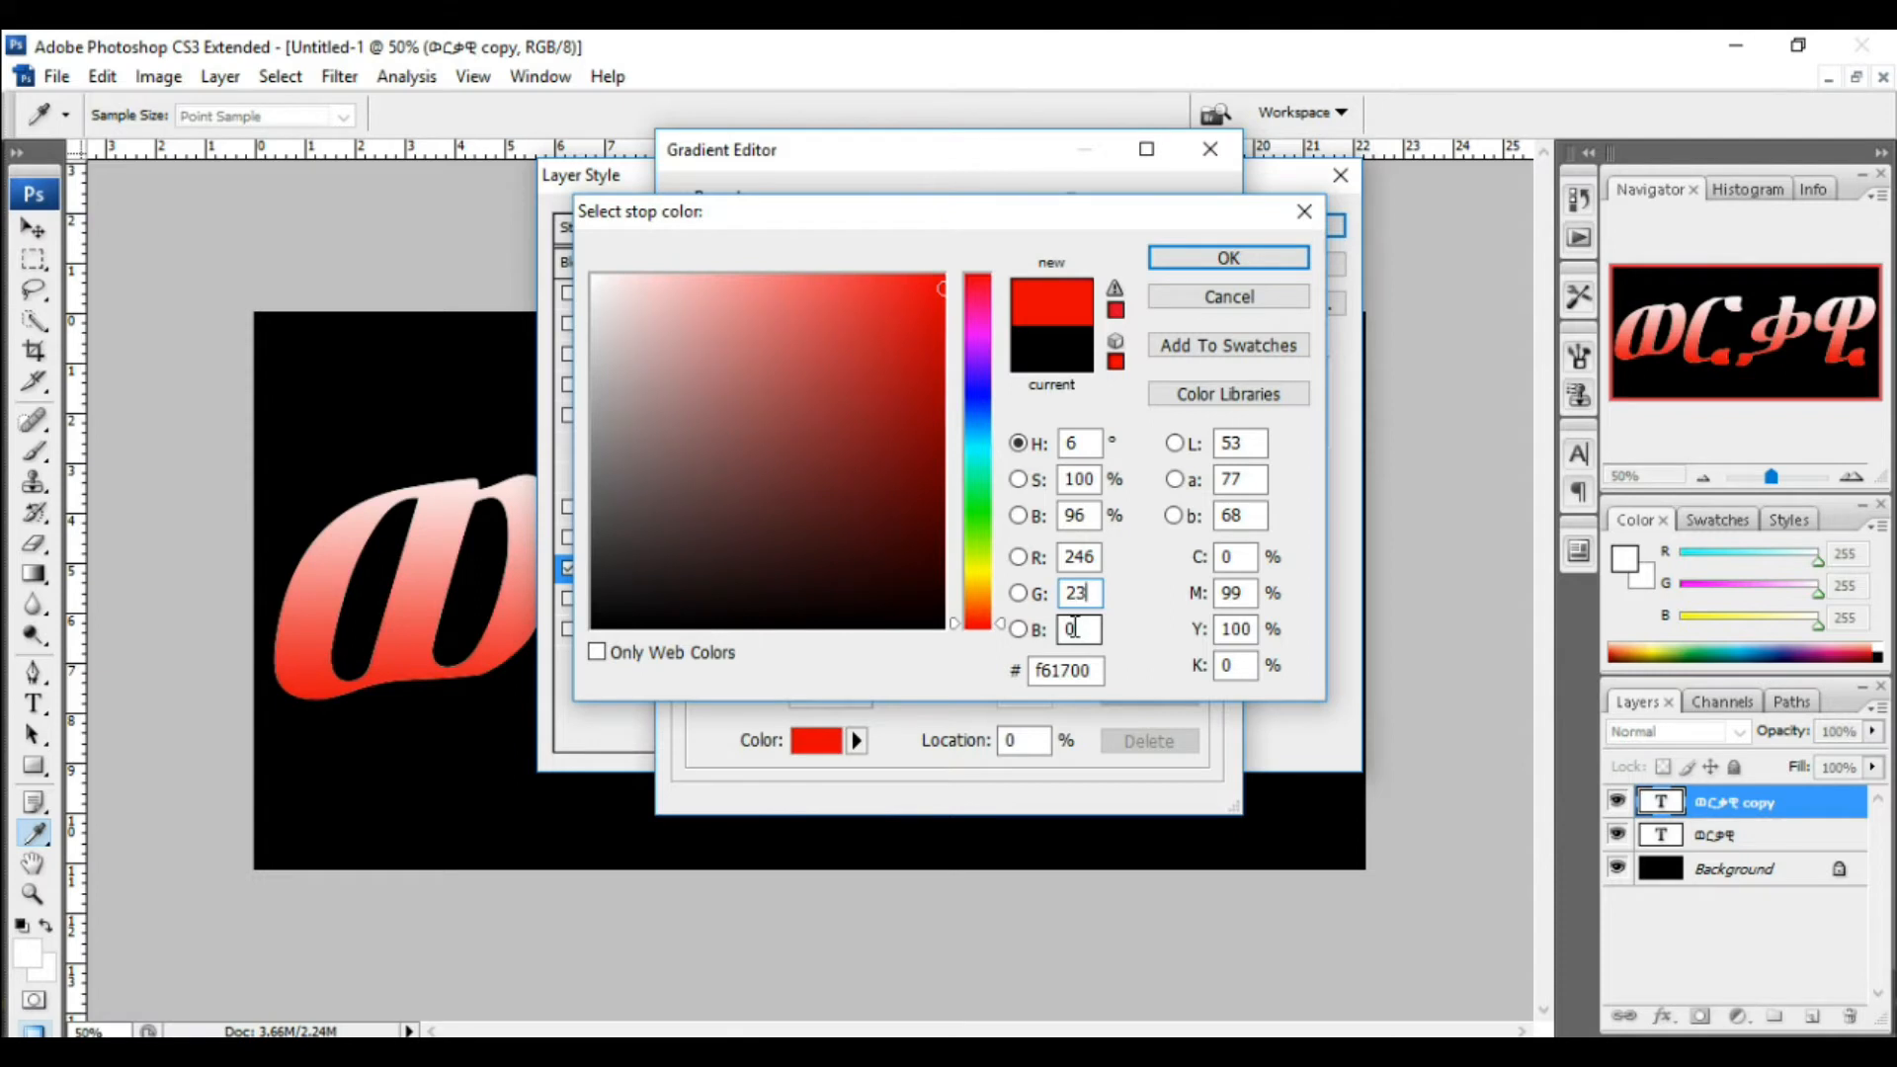
type("8")
left_click(1075, 629)
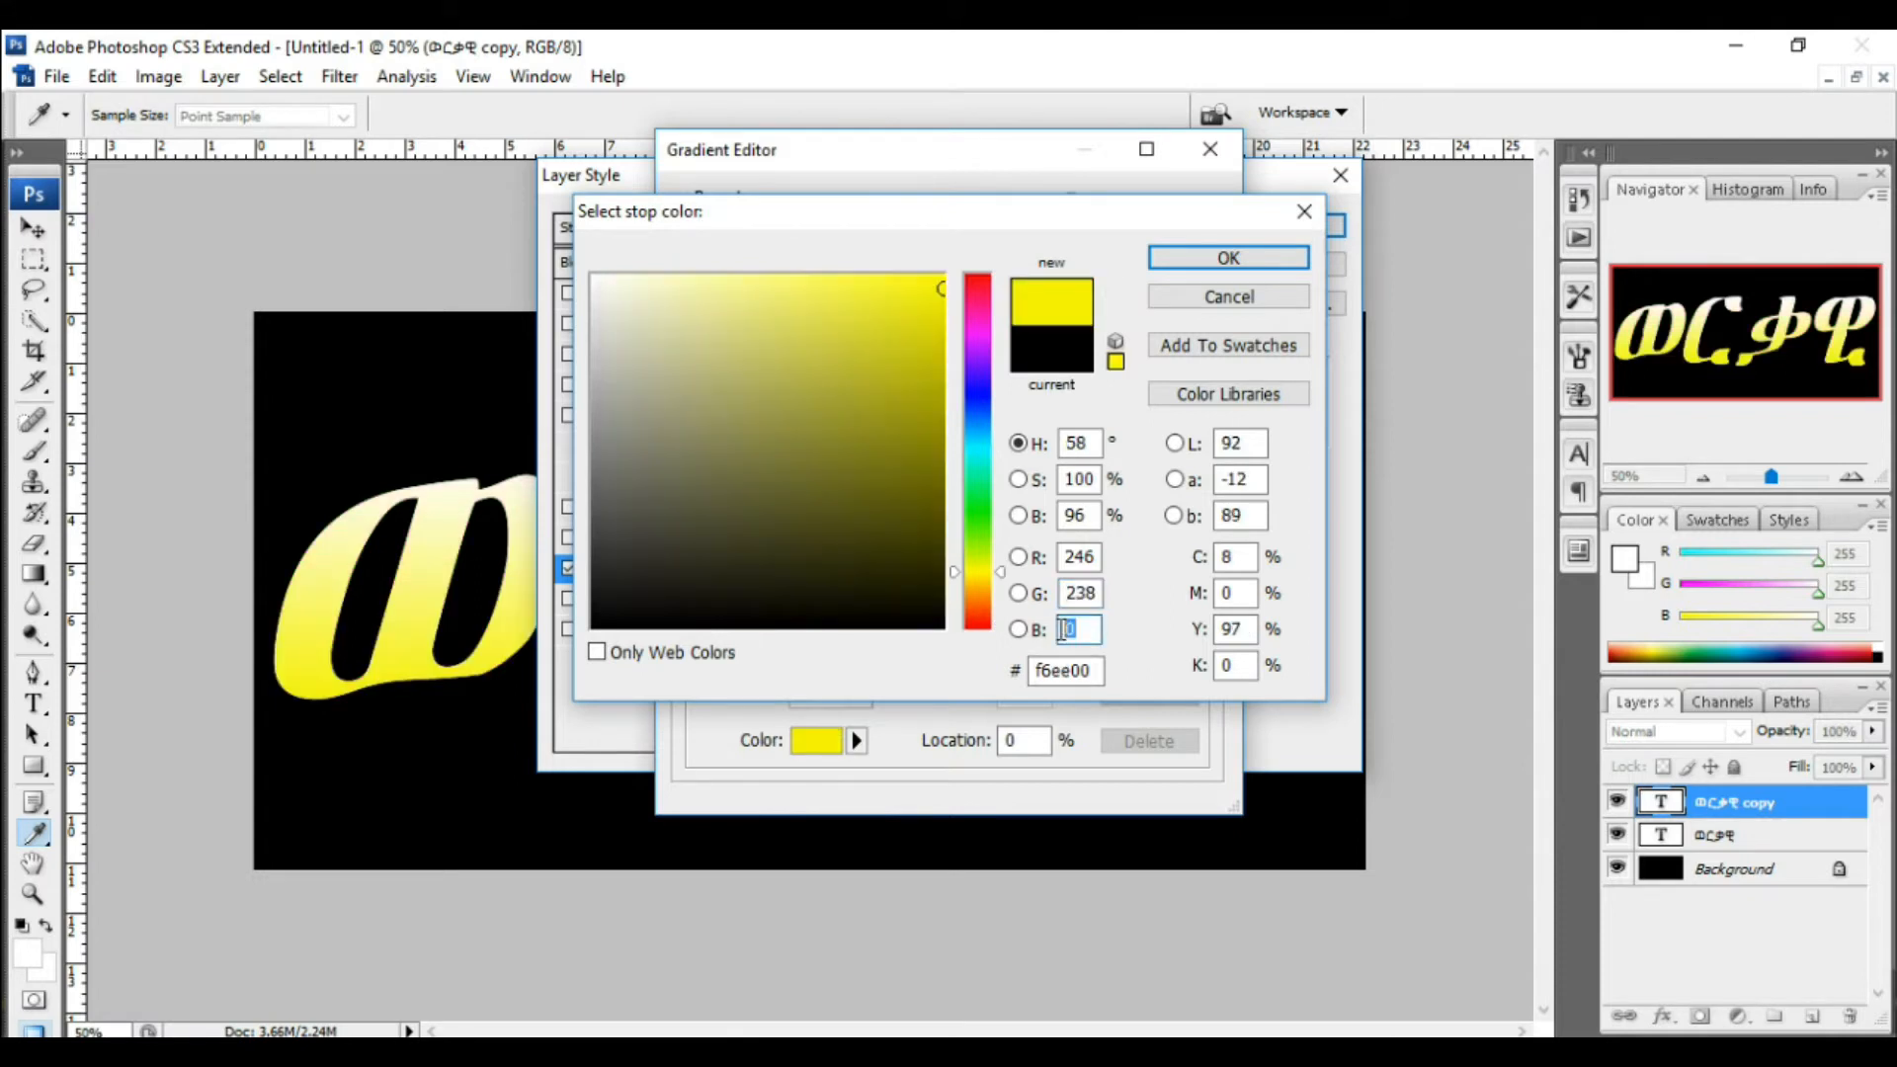
type("173")
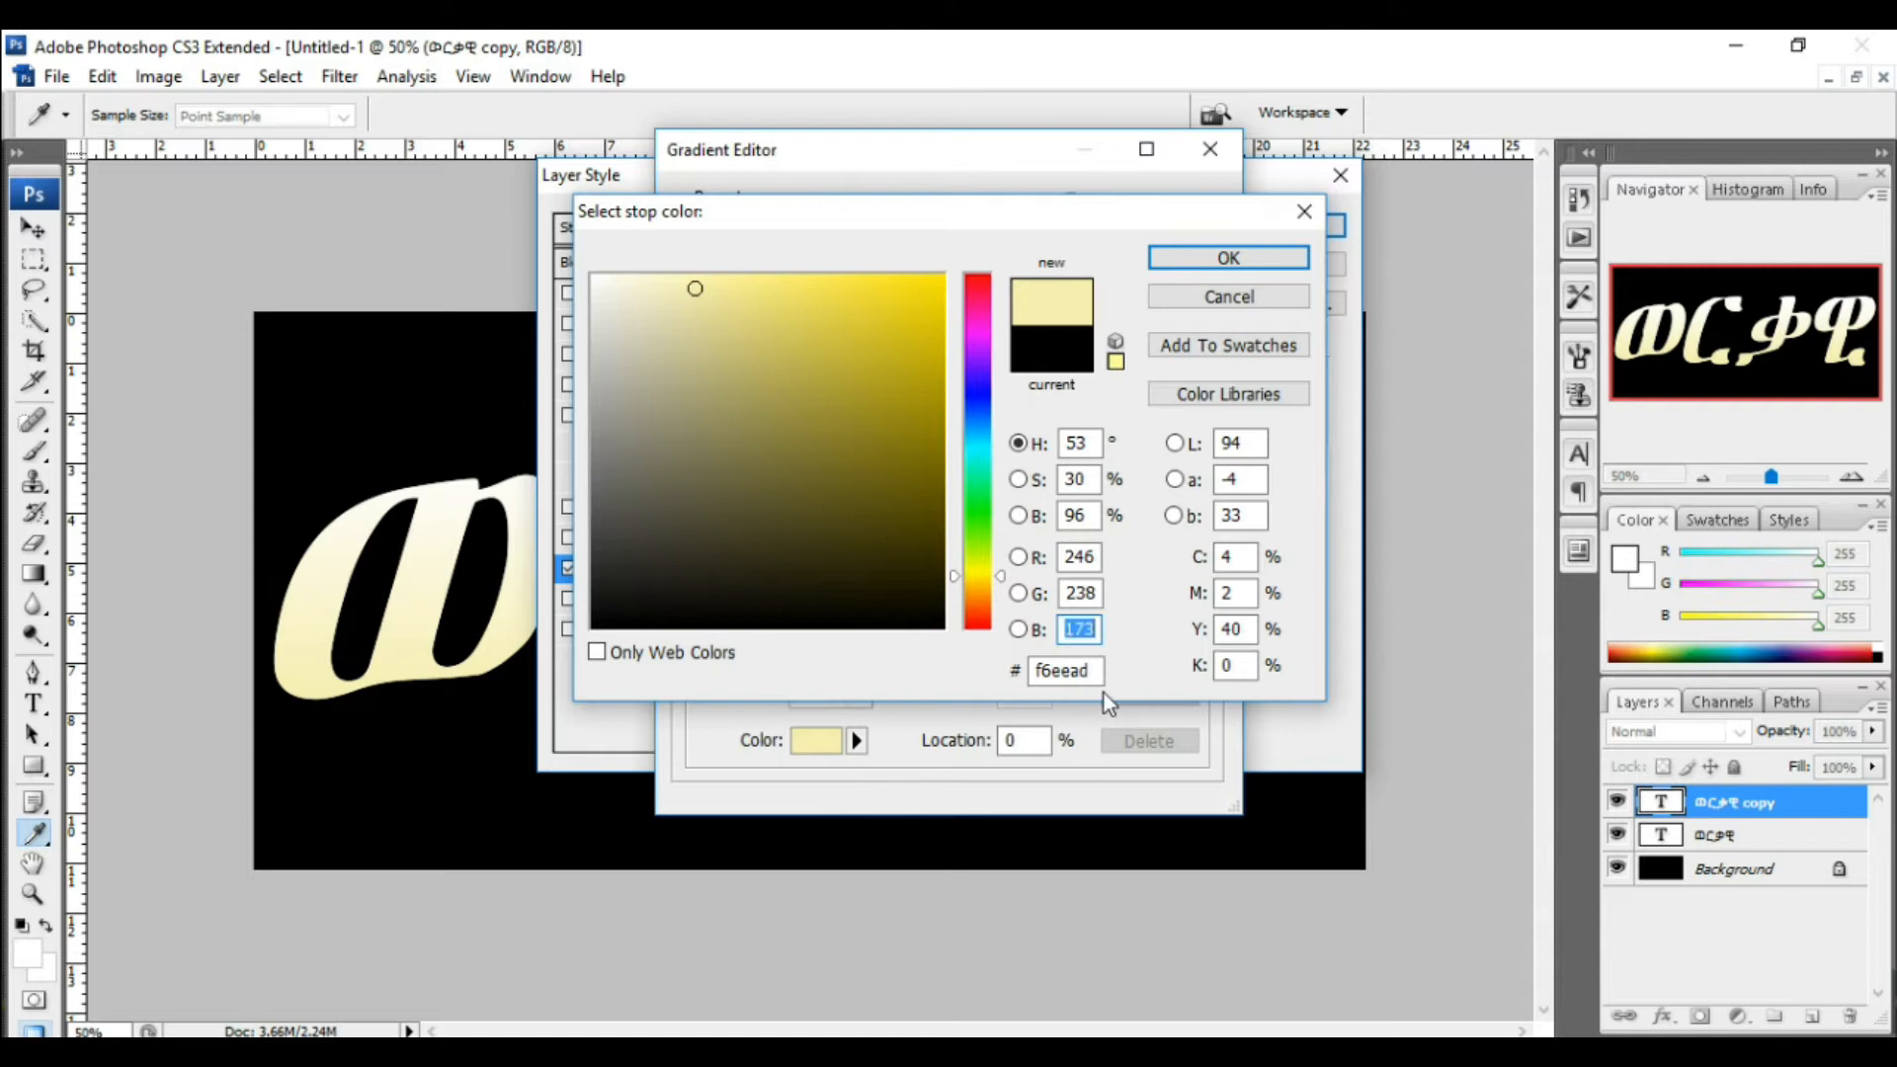
left_click(1228, 259)
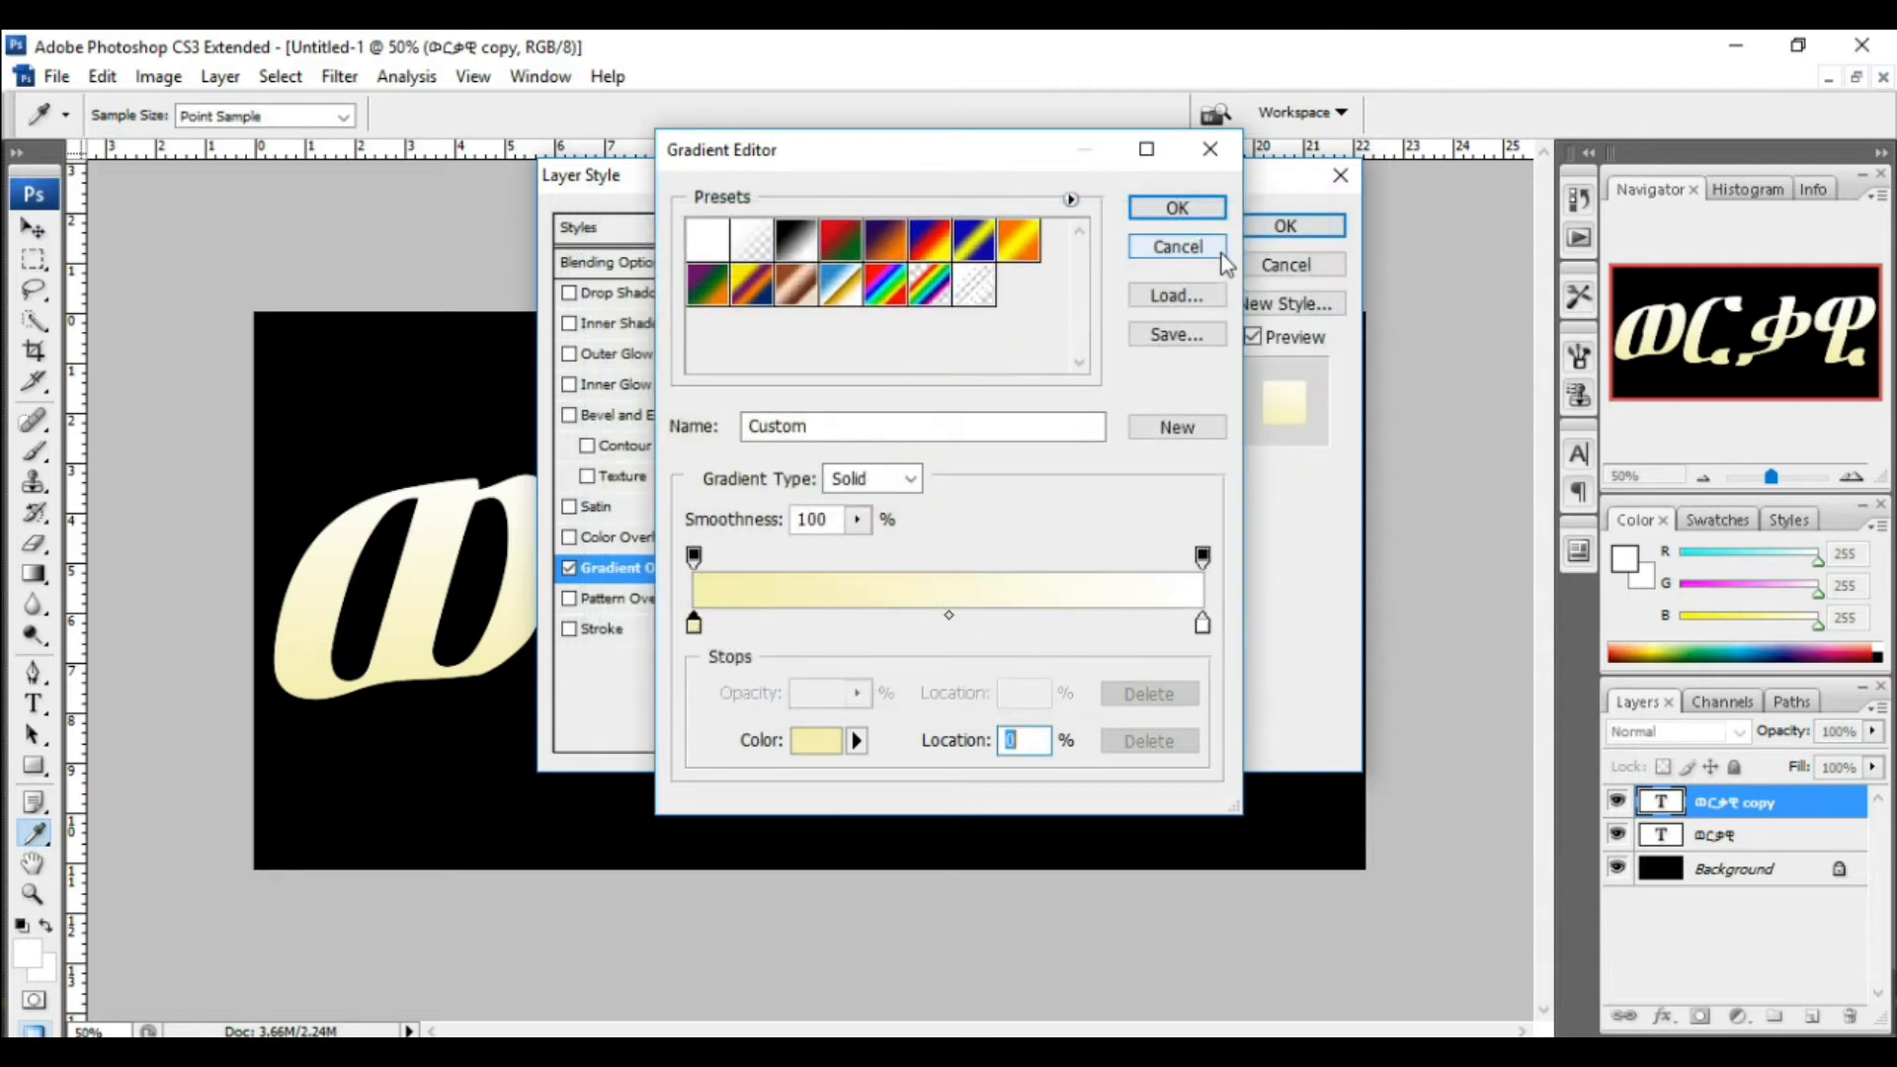
Step: Set the gradient's right colour stop to R 193, G 172, B 81
double_click(1202, 625)
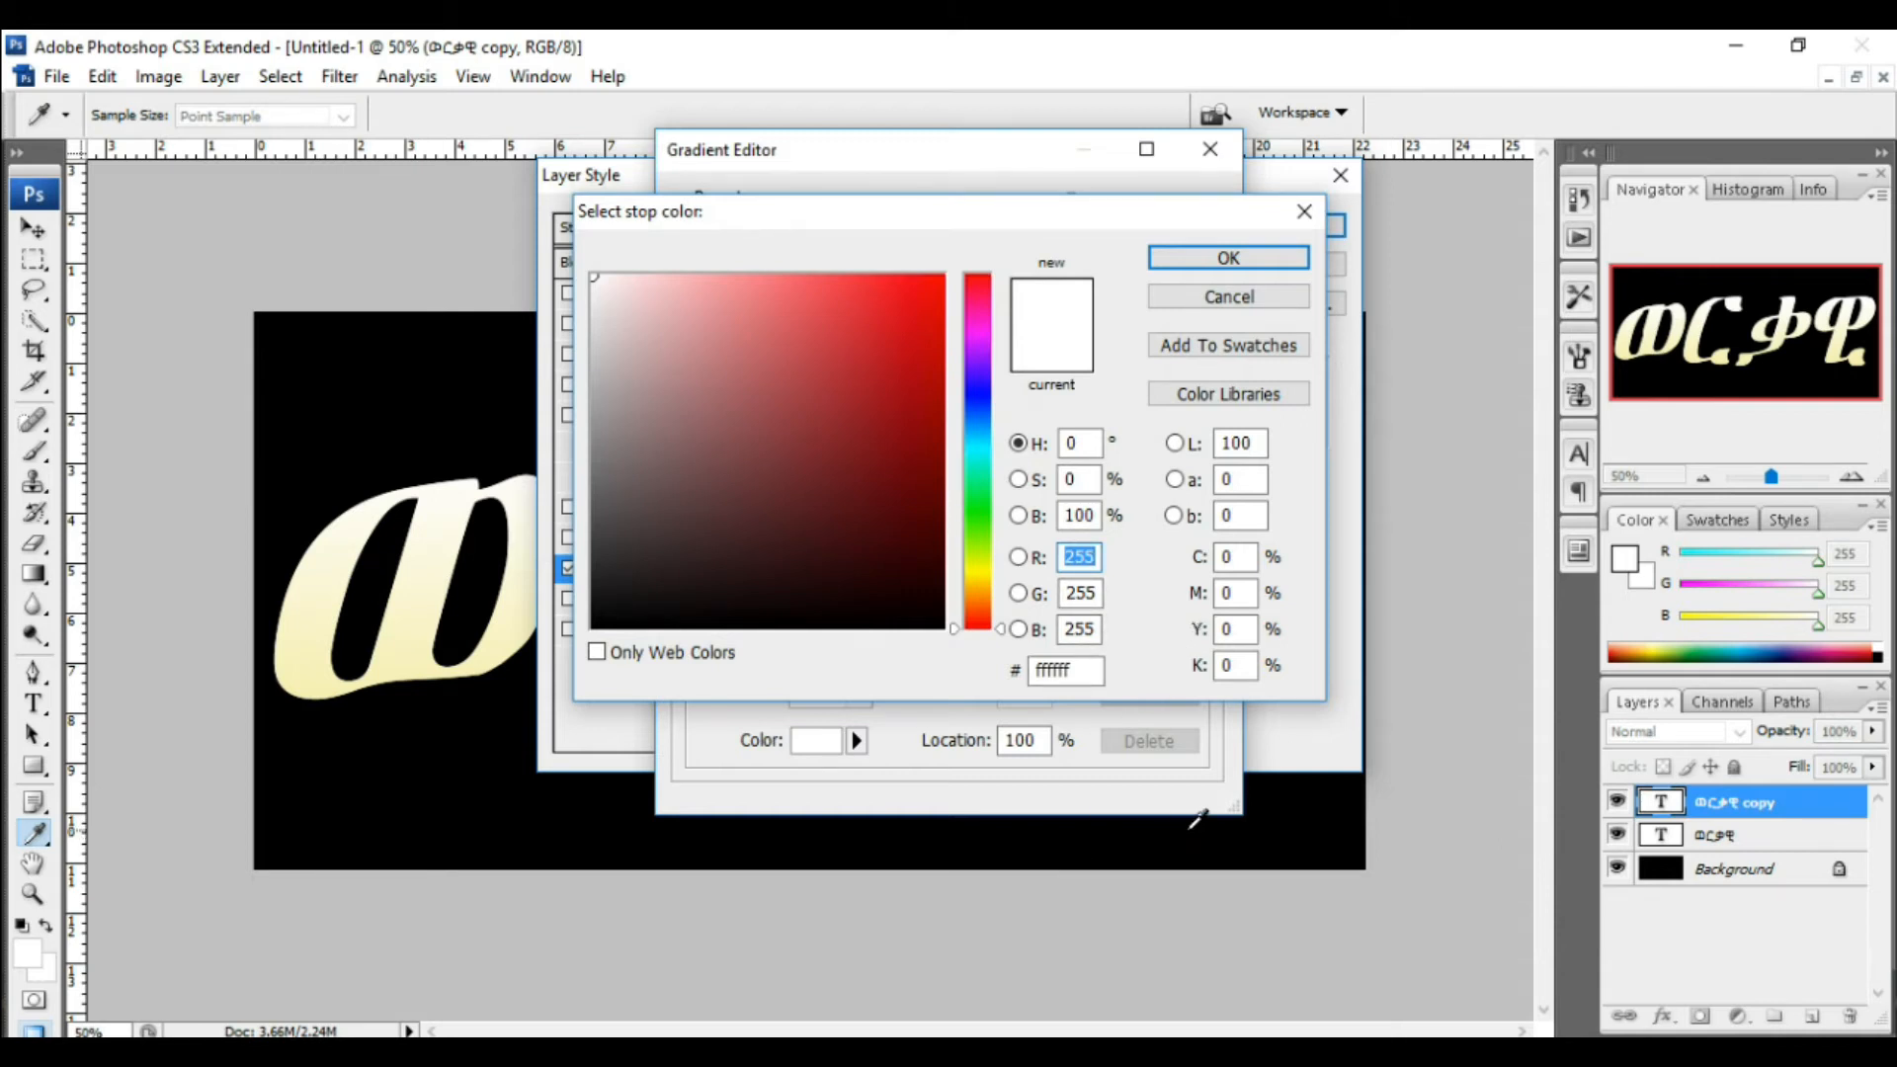
type("1")
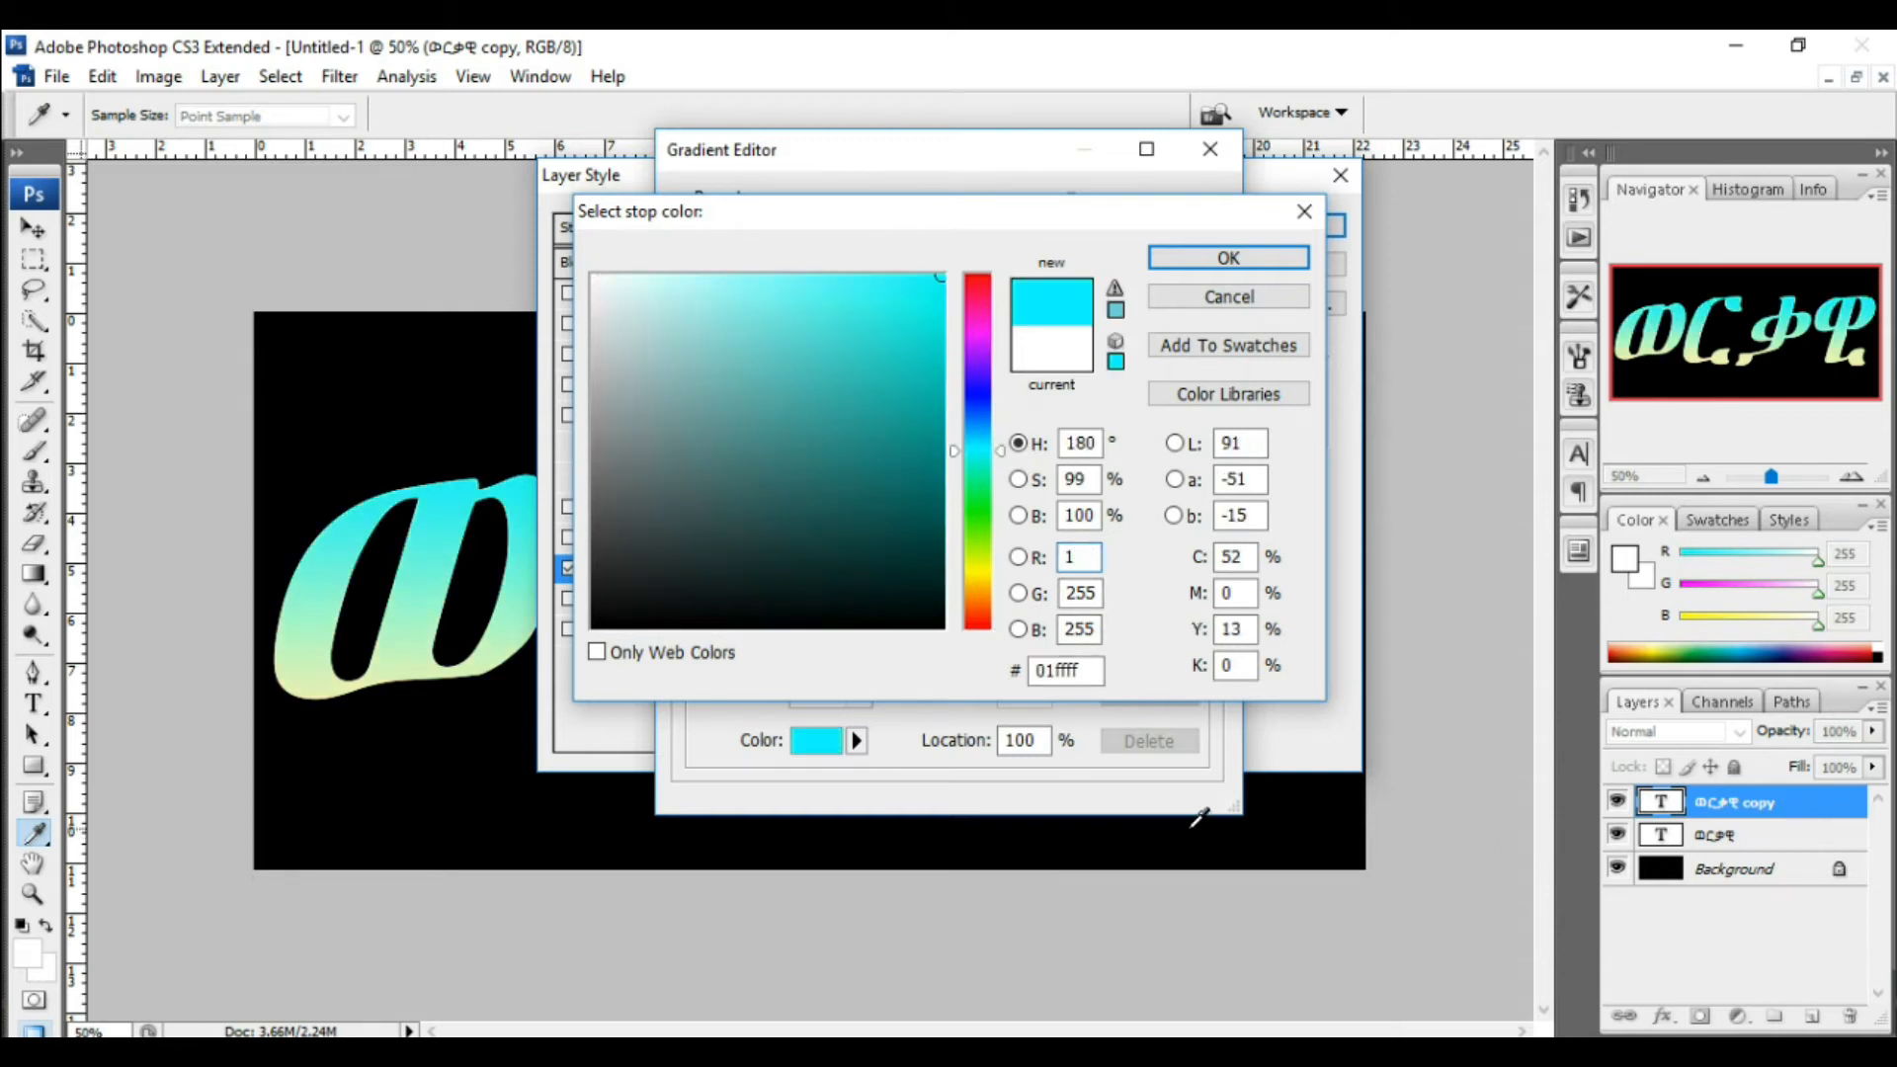
type("93")
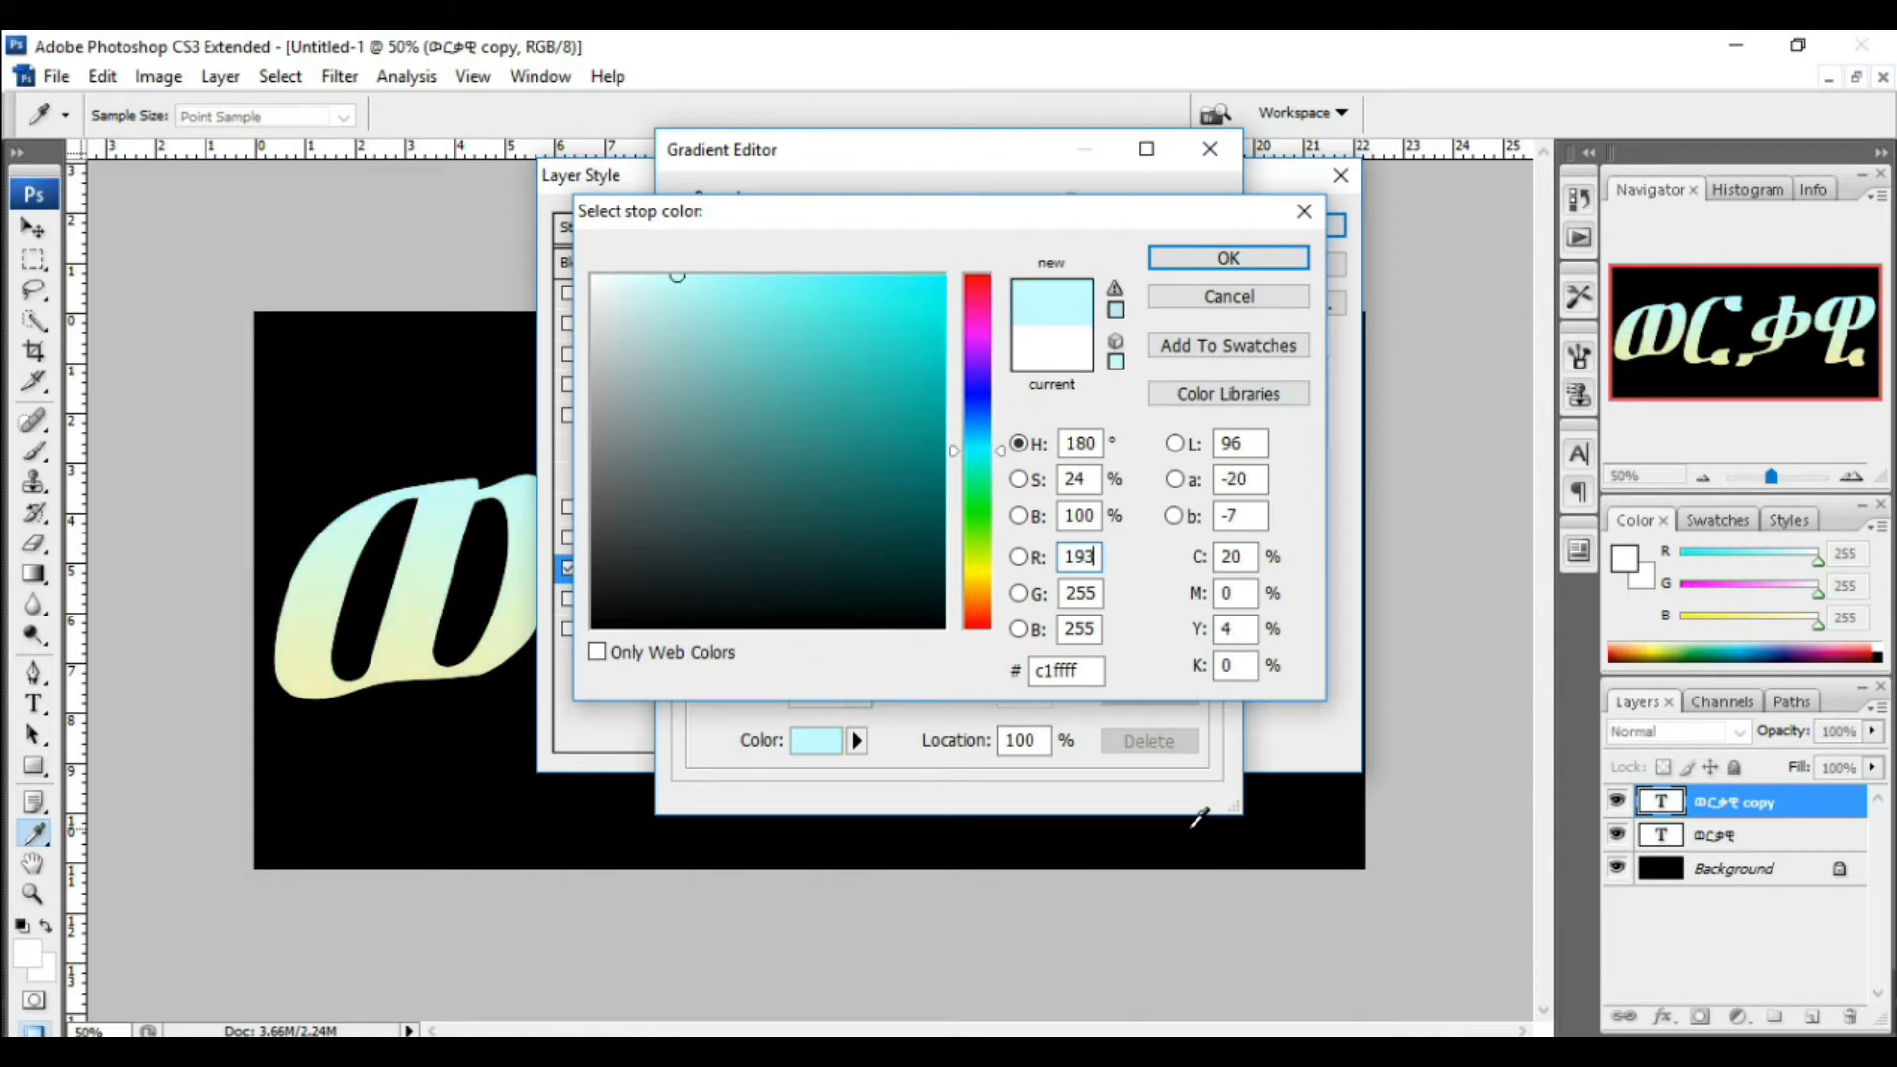
key("Tab")
type("172")
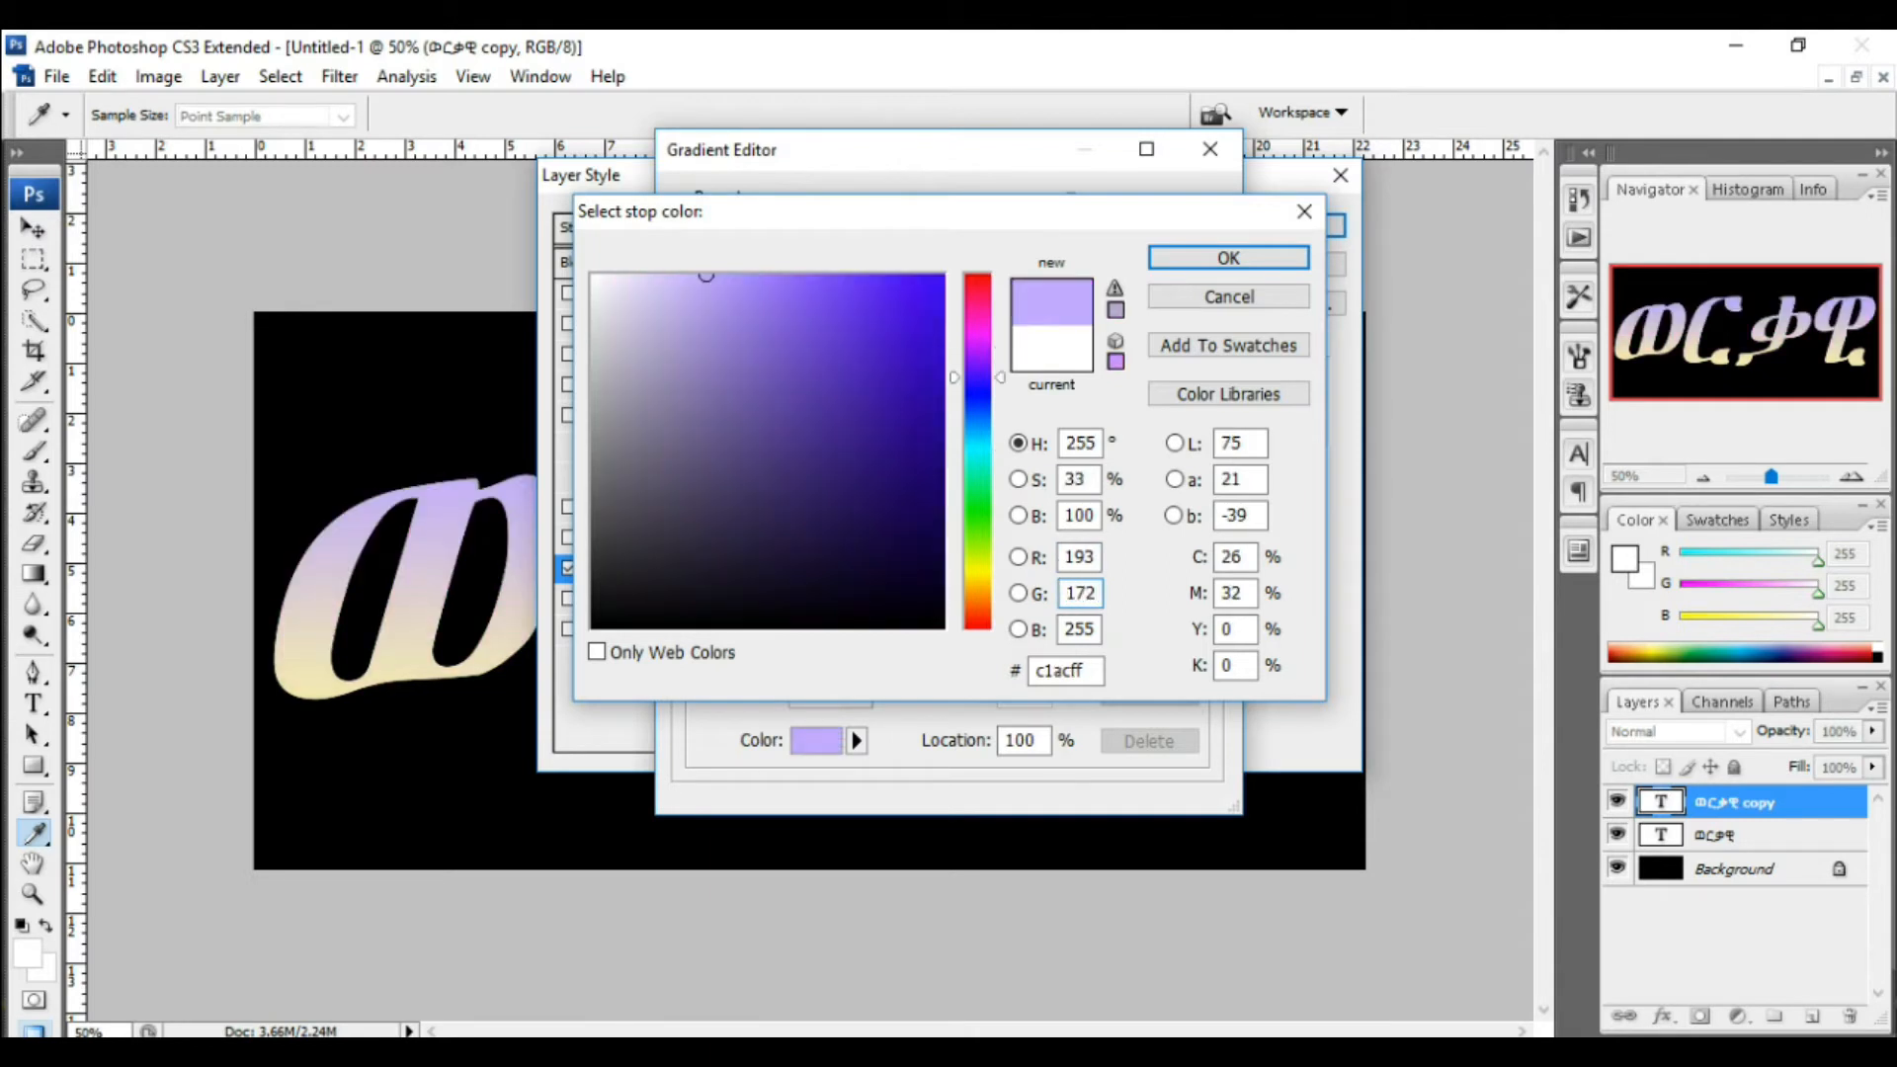
key("Tab")
type("81")
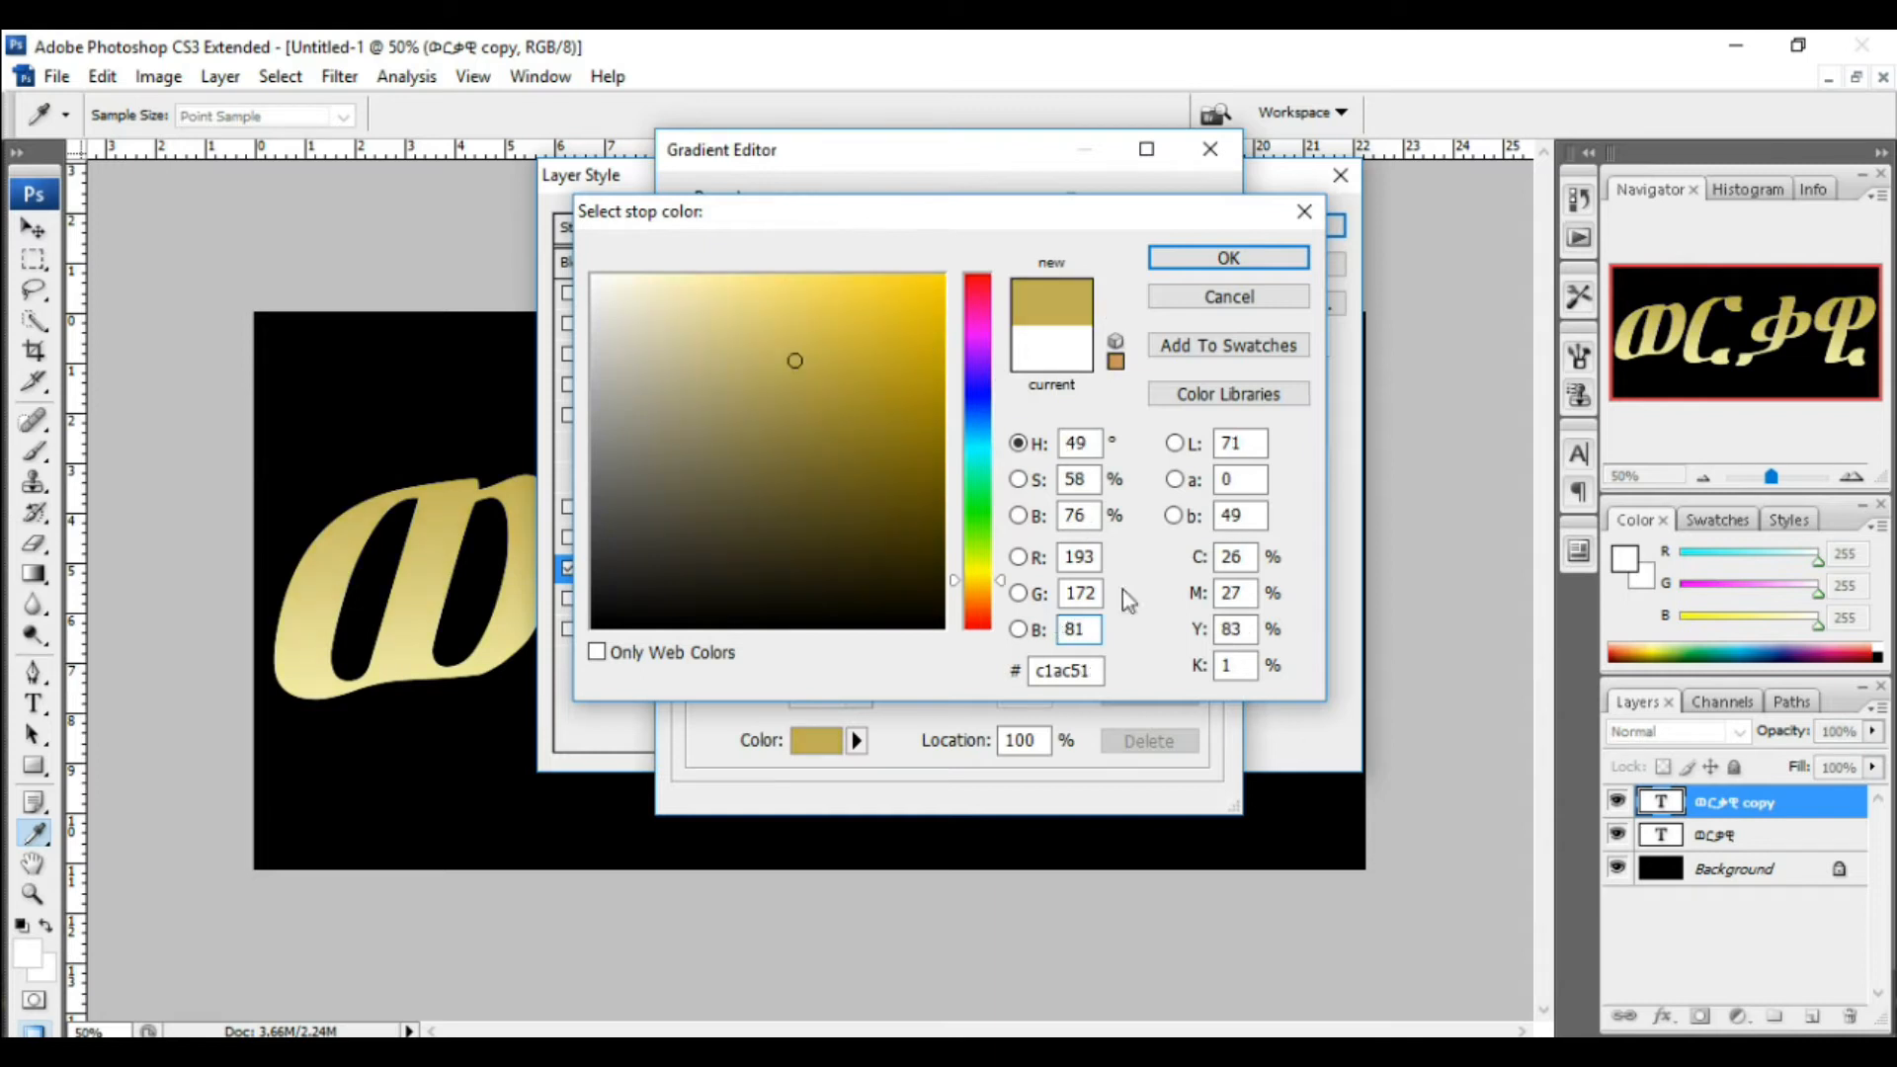
left_click(1236, 264)
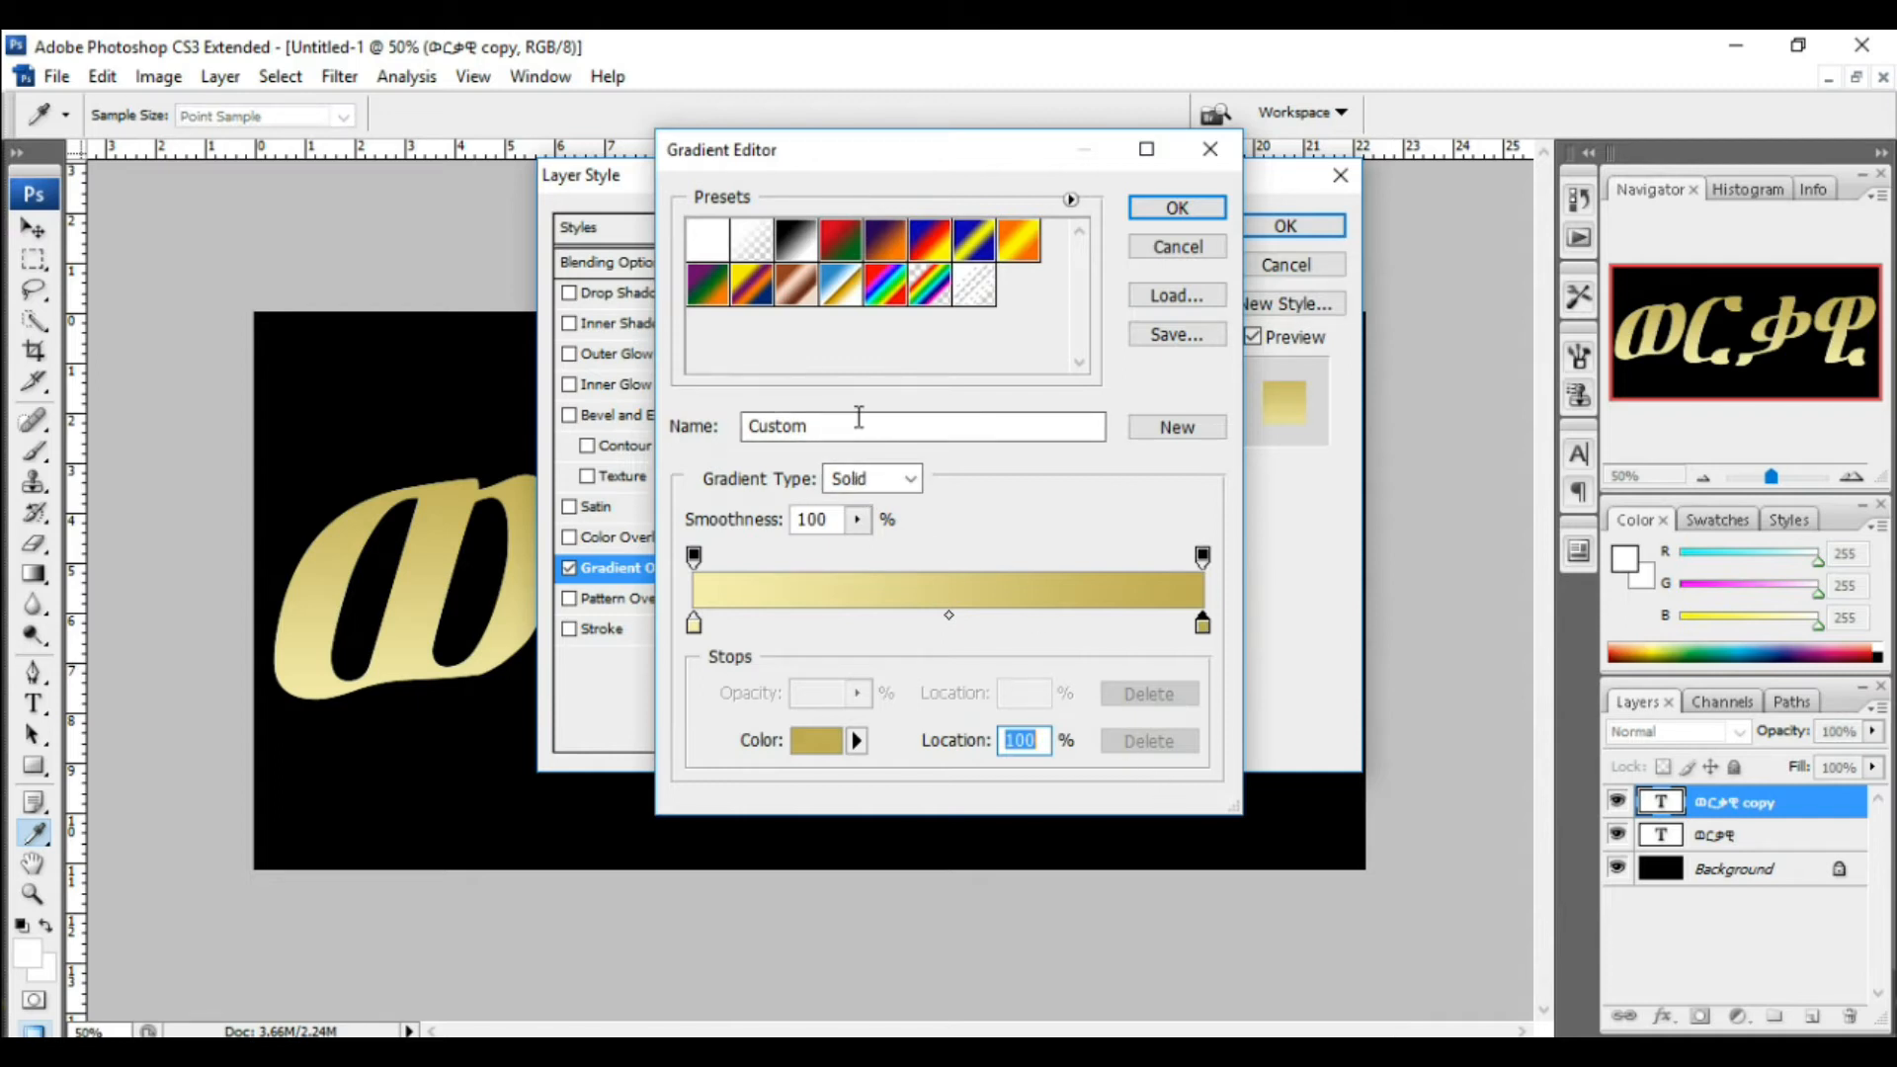
Step: Name the gradient ወርቃዊ, save it as a new preset, and close the Gradient Editor
left_click_drag(822, 425, 736, 433)
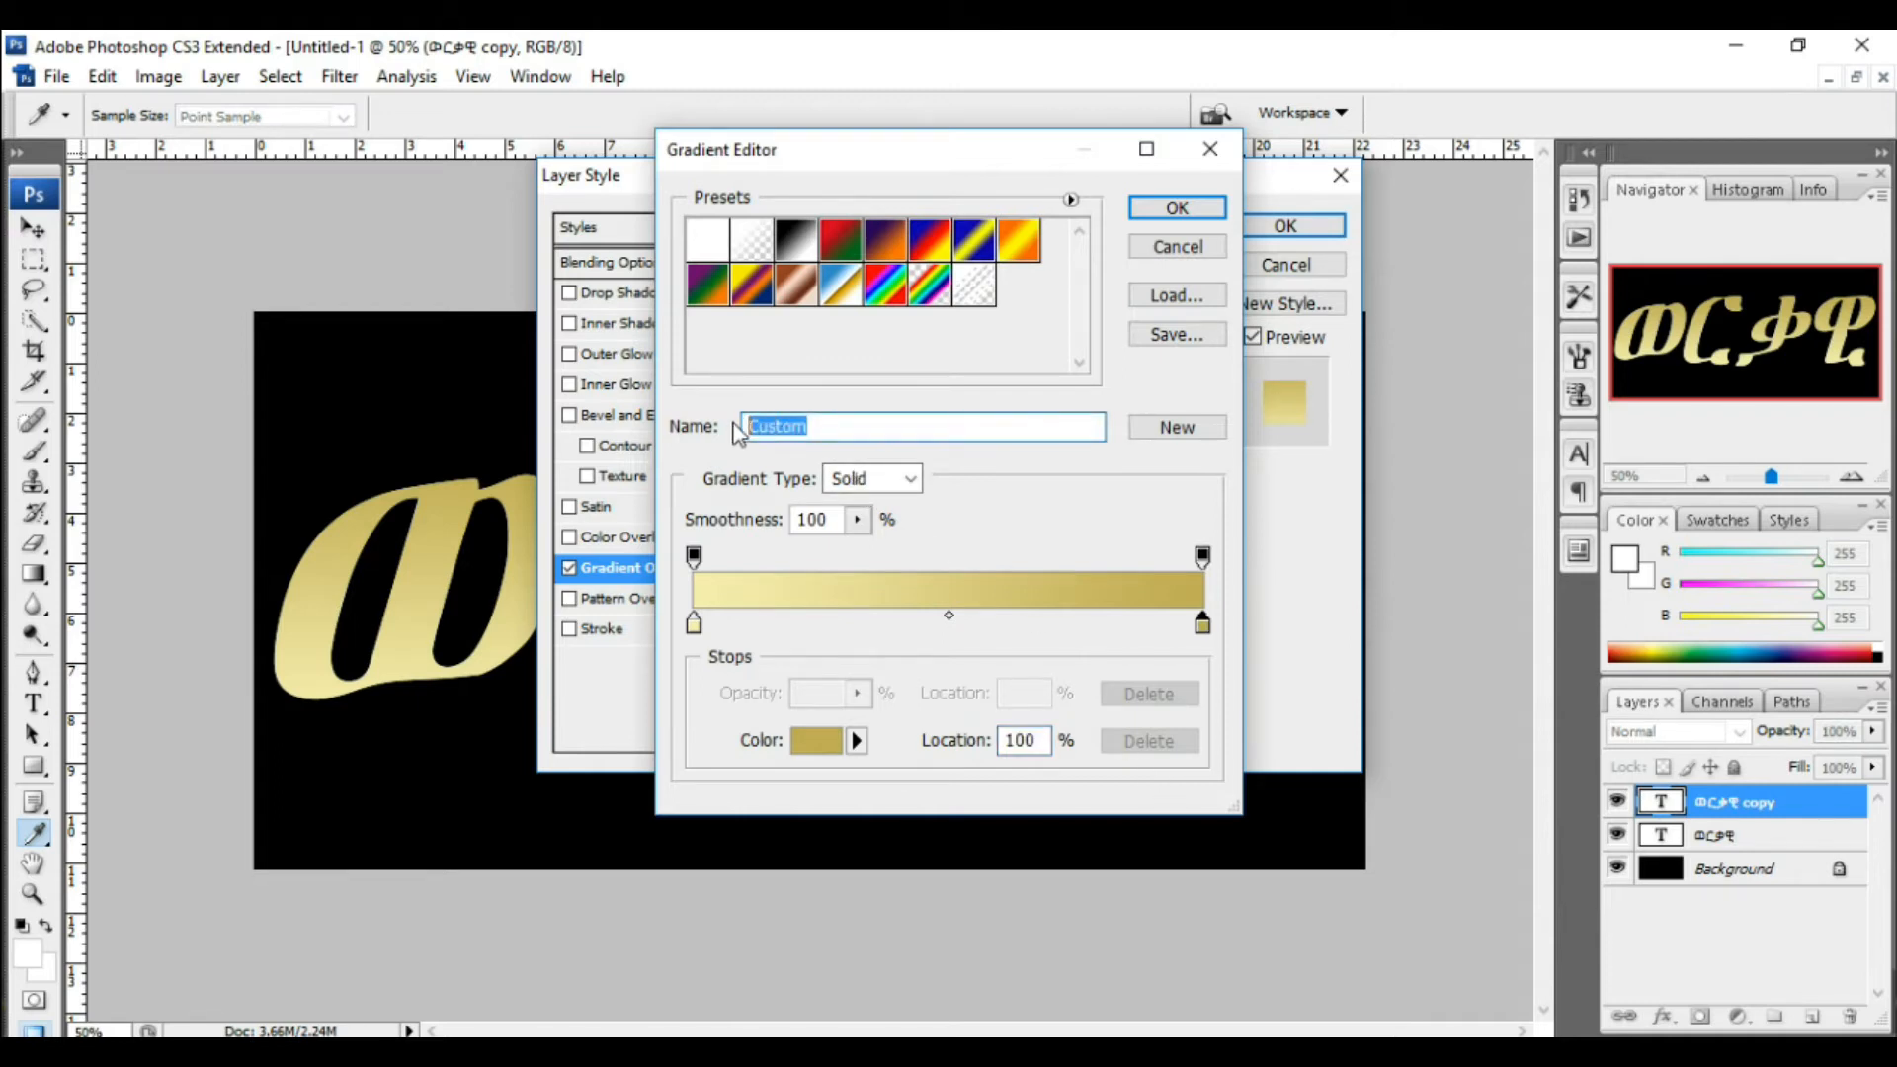
type("ወርቃማ")
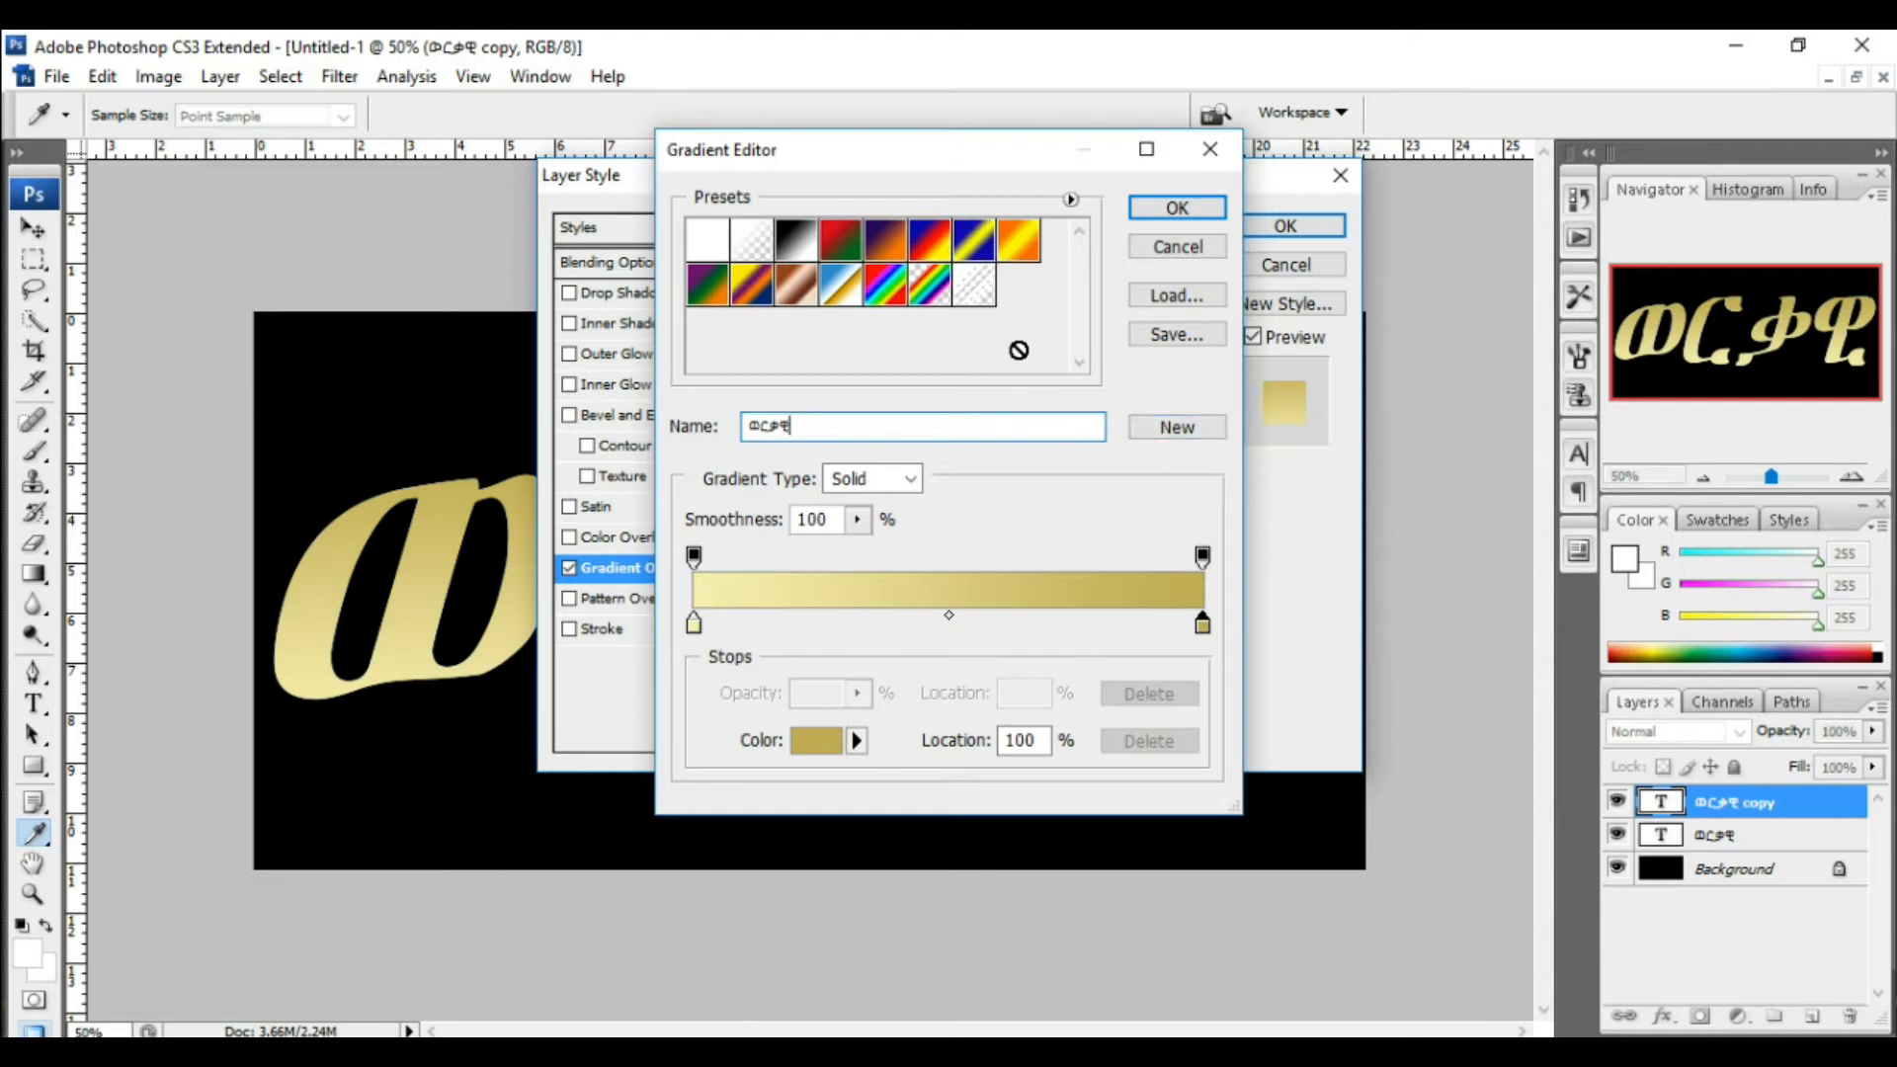
left_click(1161, 431)
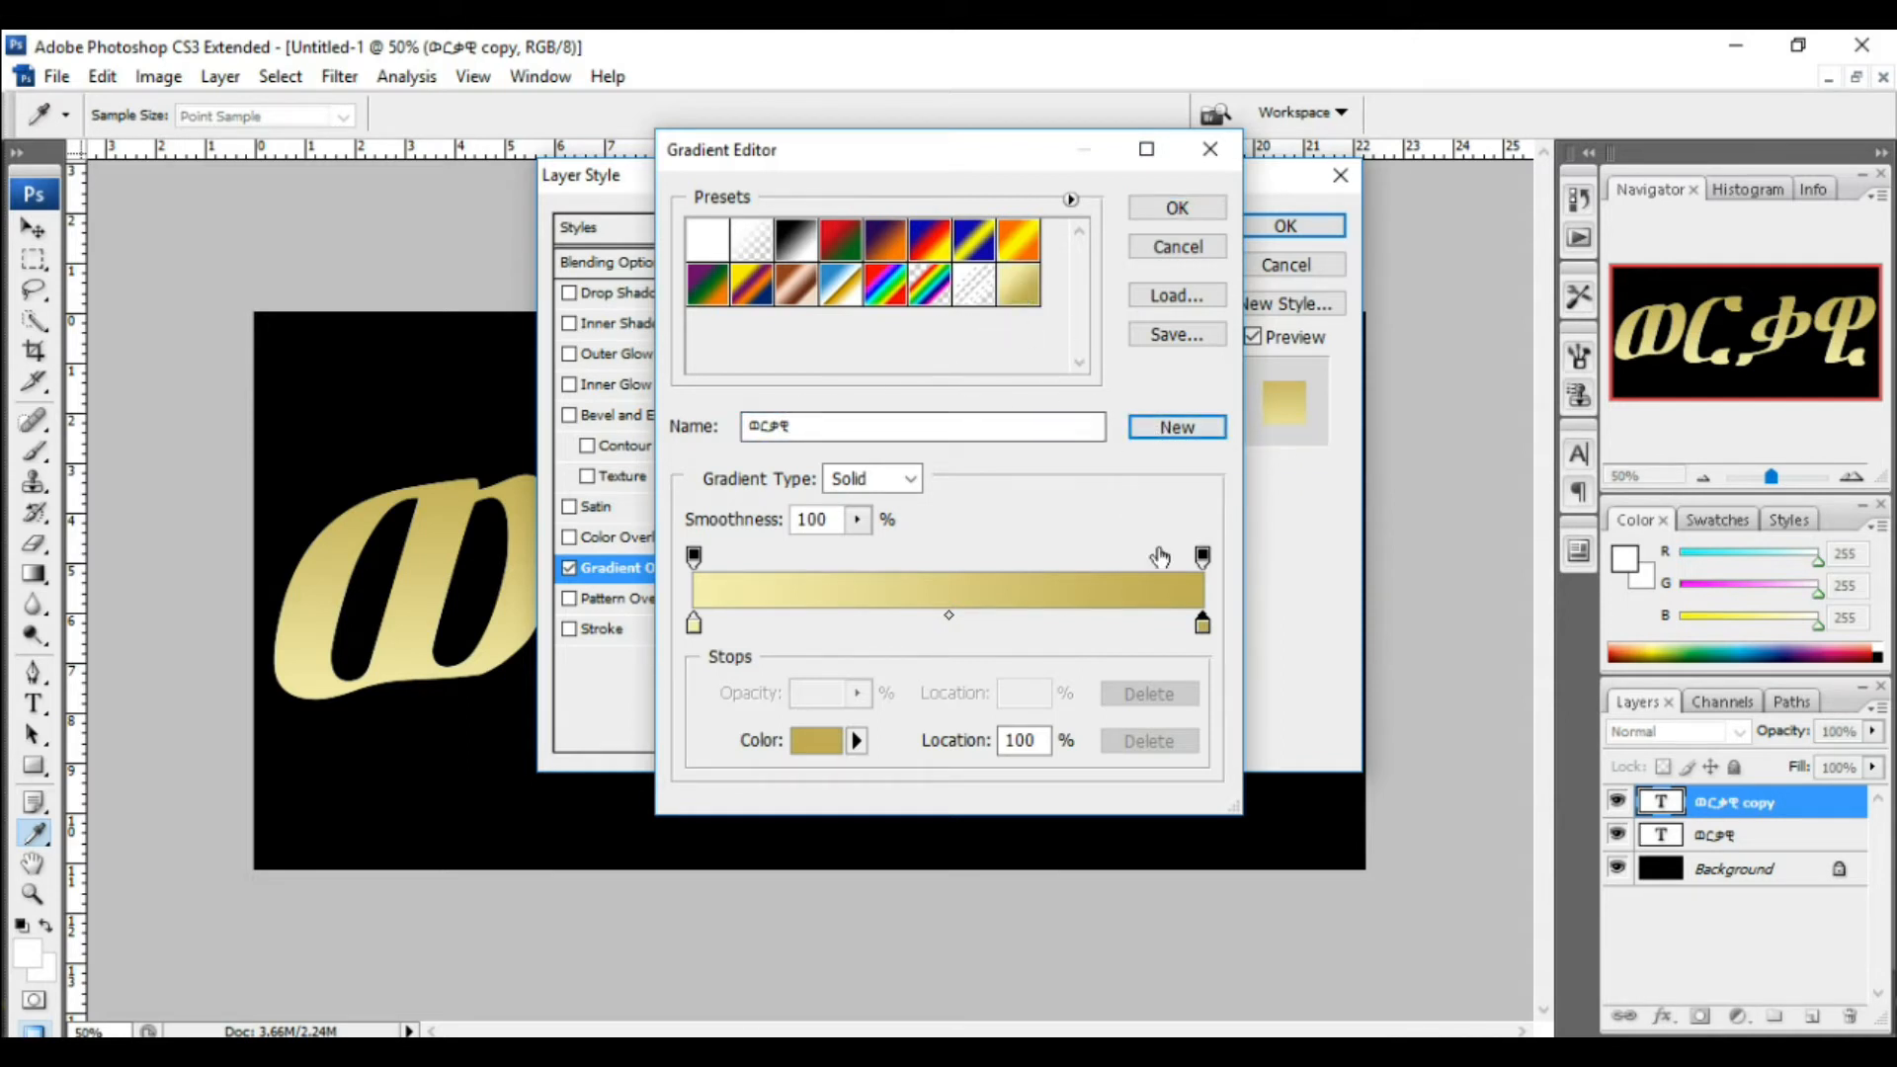
left_click(1177, 209)
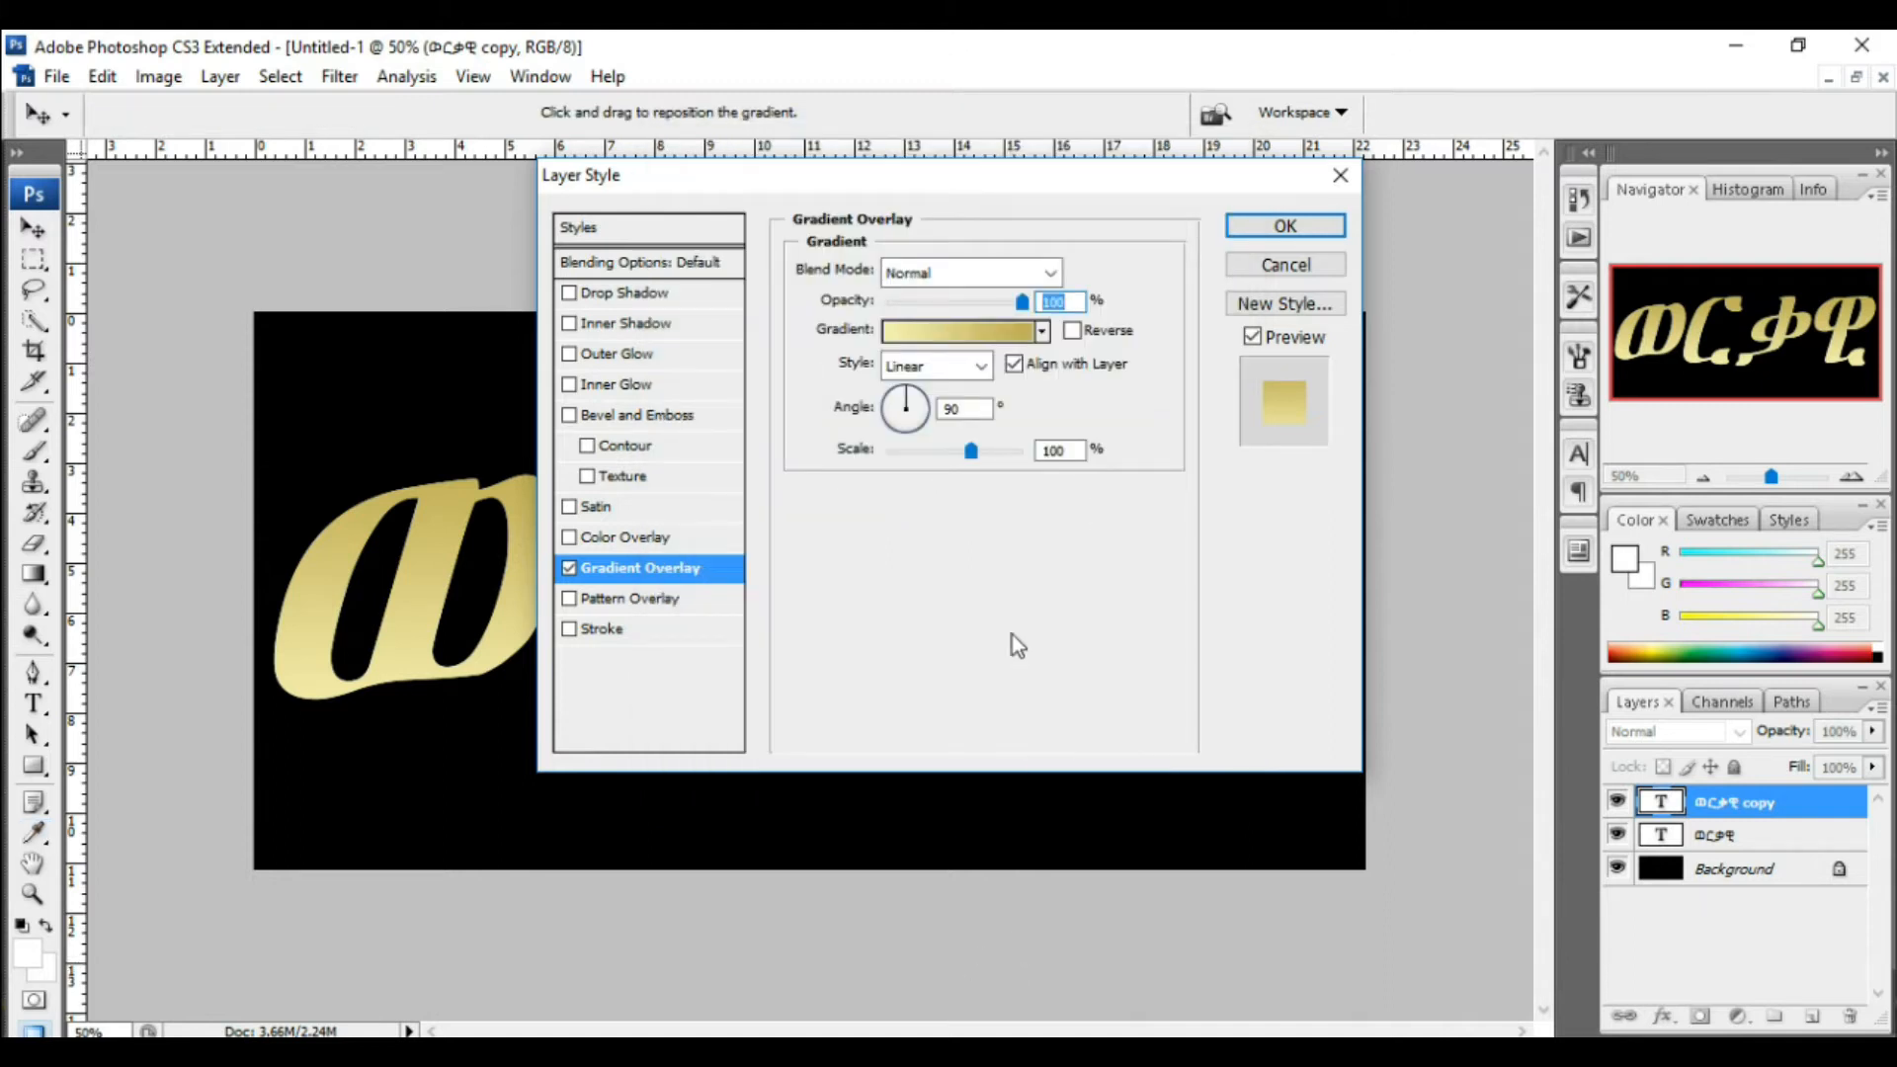
Step: Change the Gradient Overlay style from Linear to Reflected
left_click_drag(944, 181, 1263, 217)
left_click_drag(1134, 212, 1060, 95)
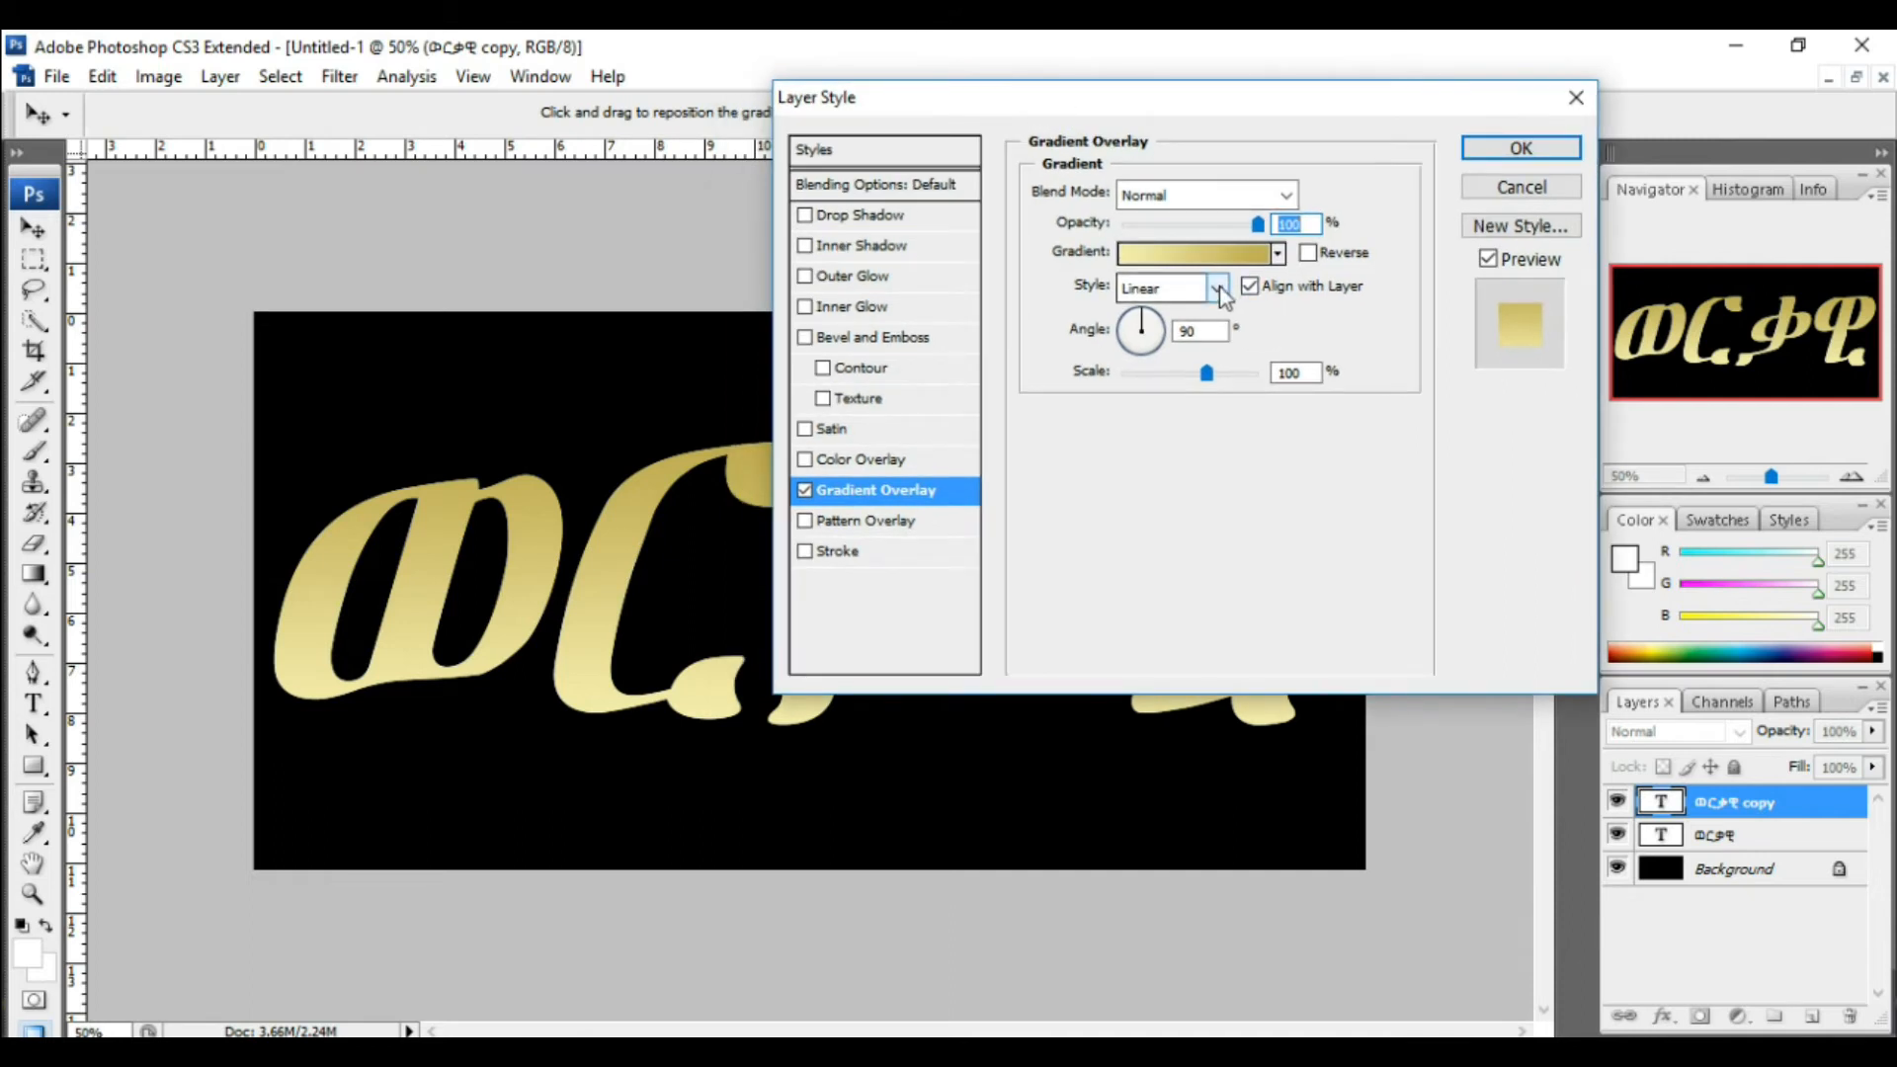
left_click(1220, 290)
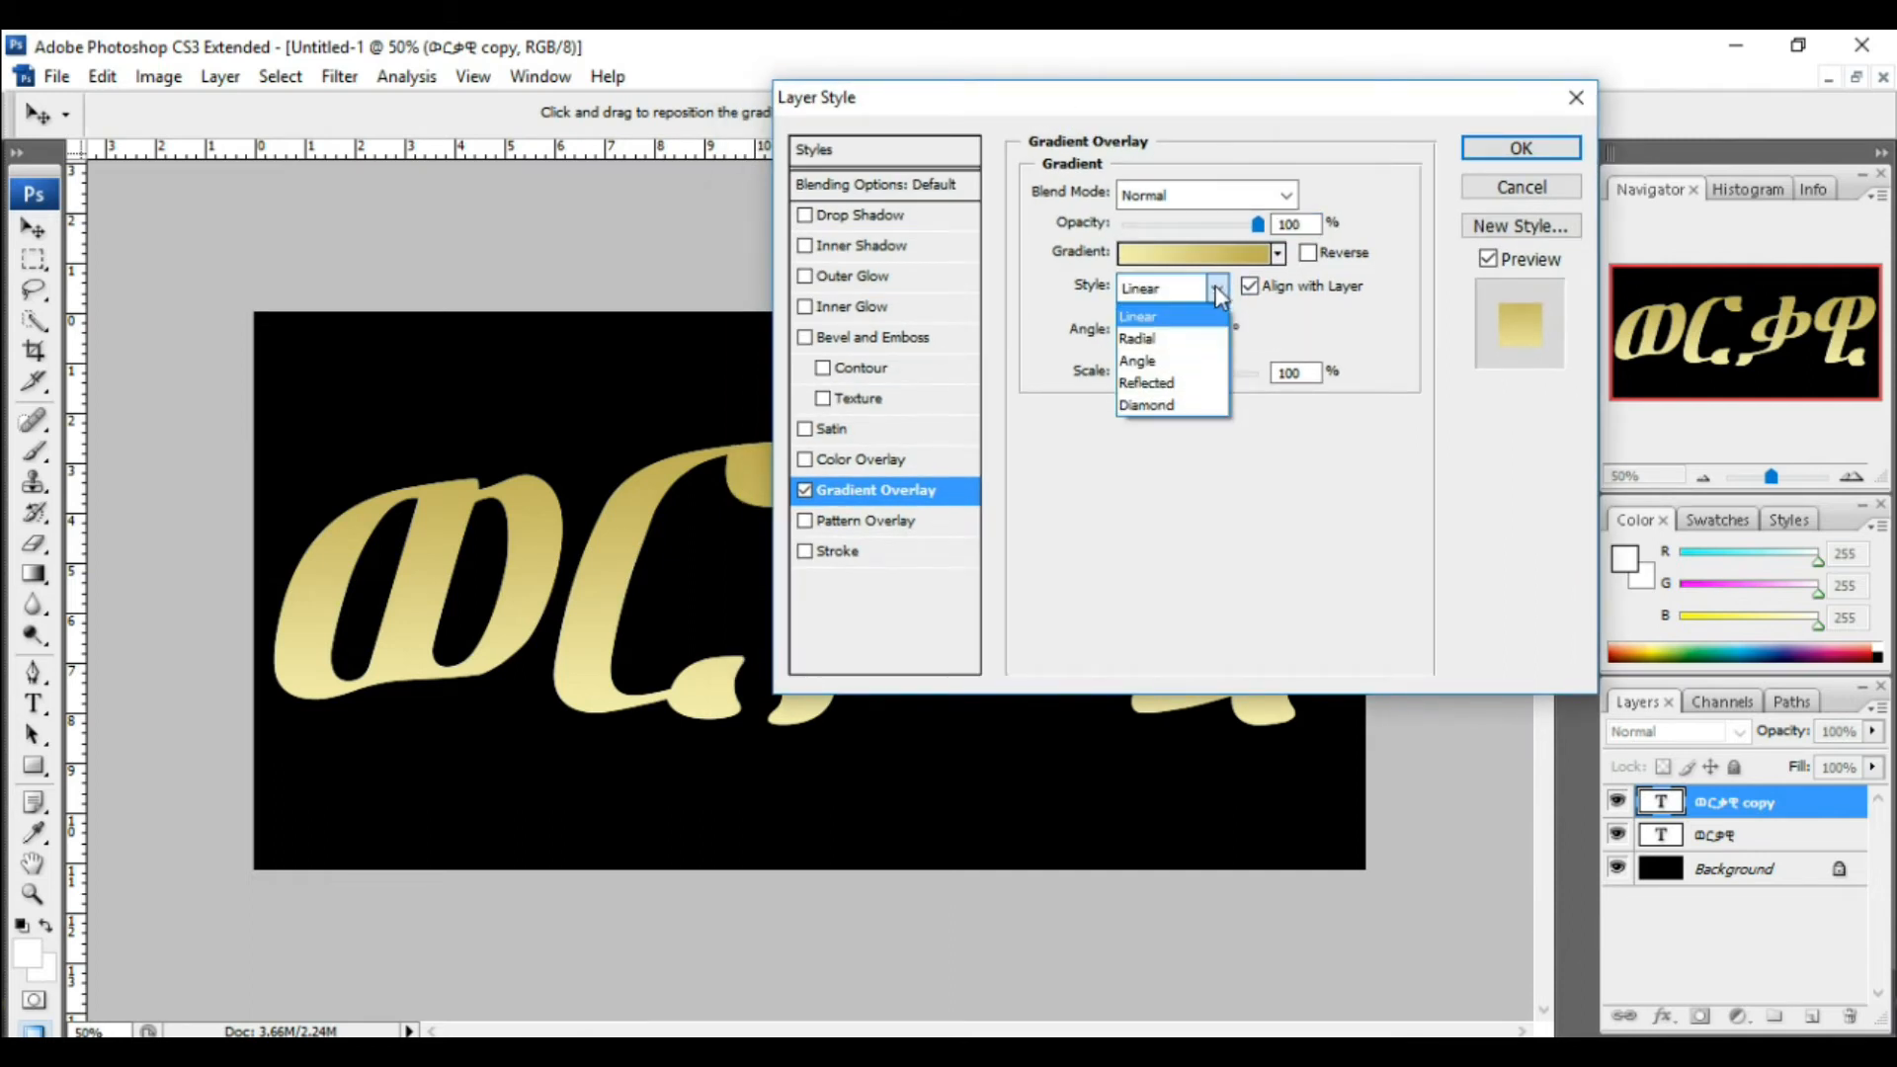
left_click(1169, 384)
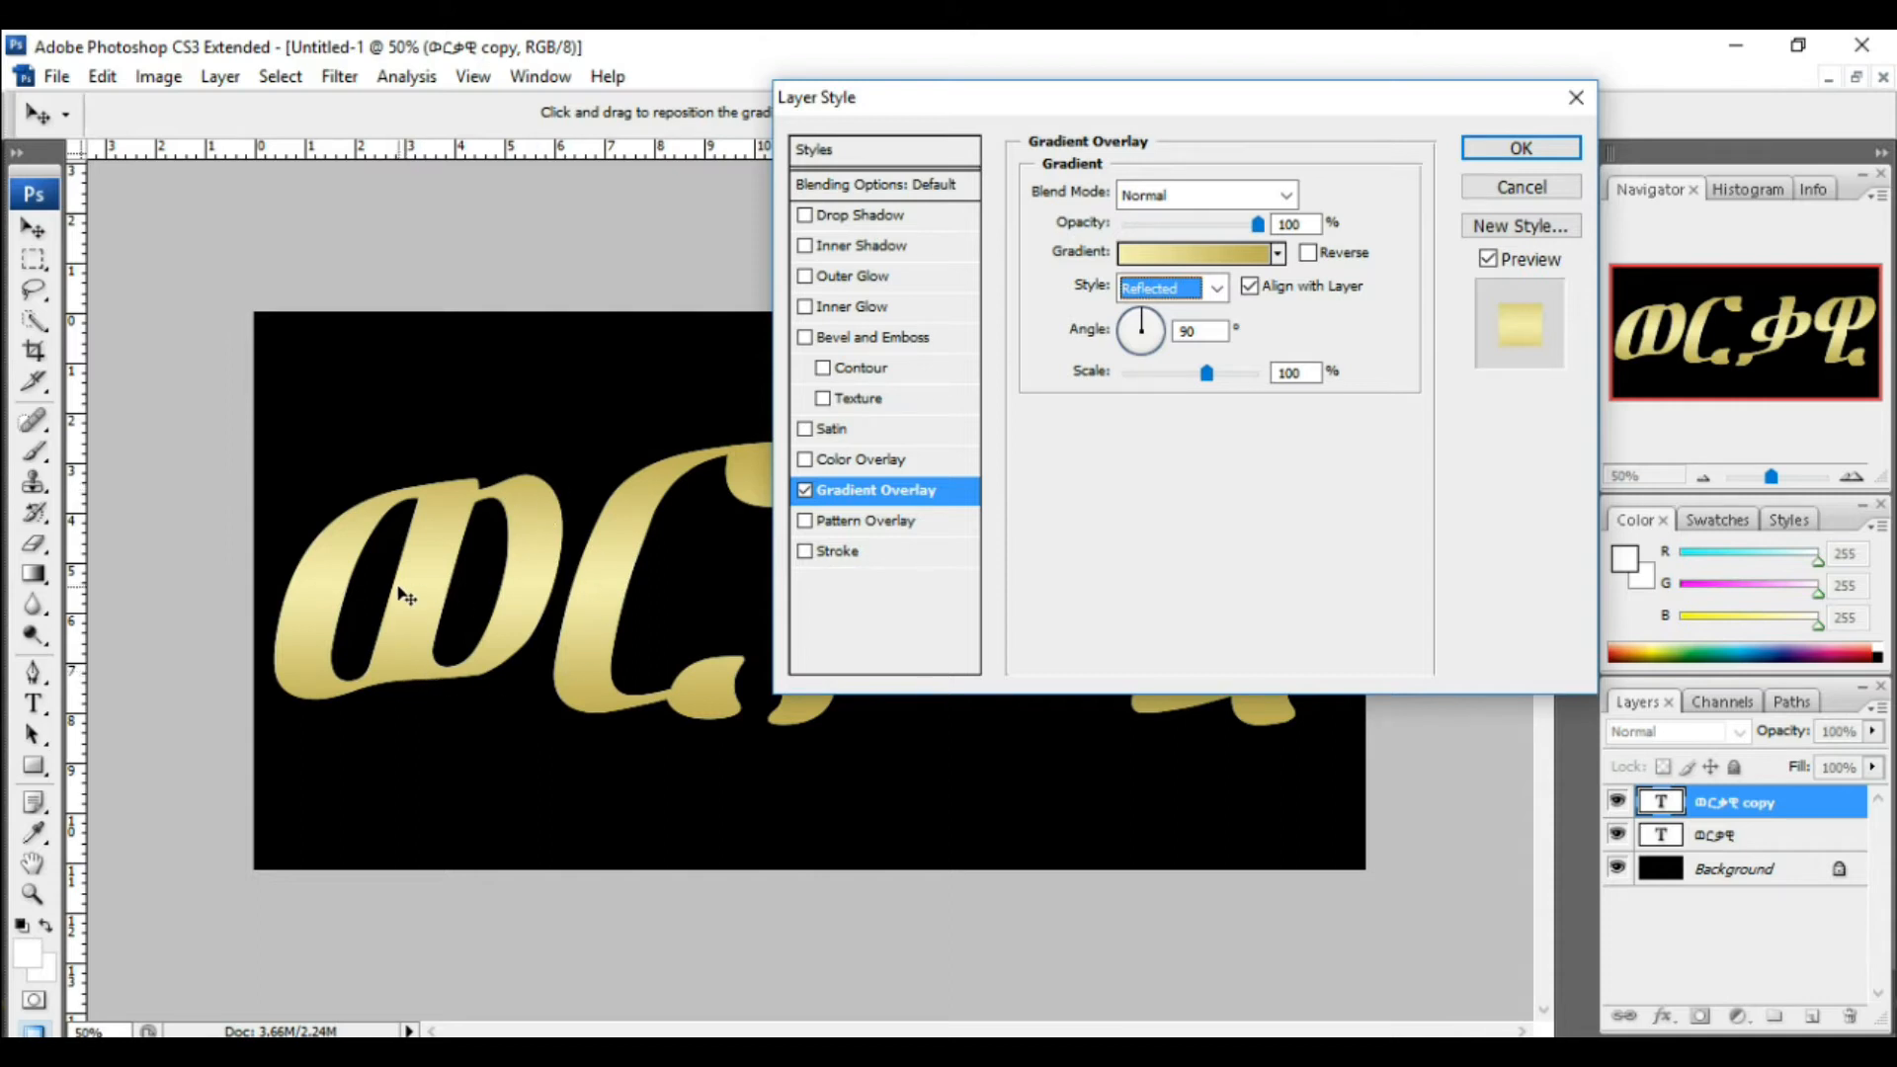
left_click(1052, 747)
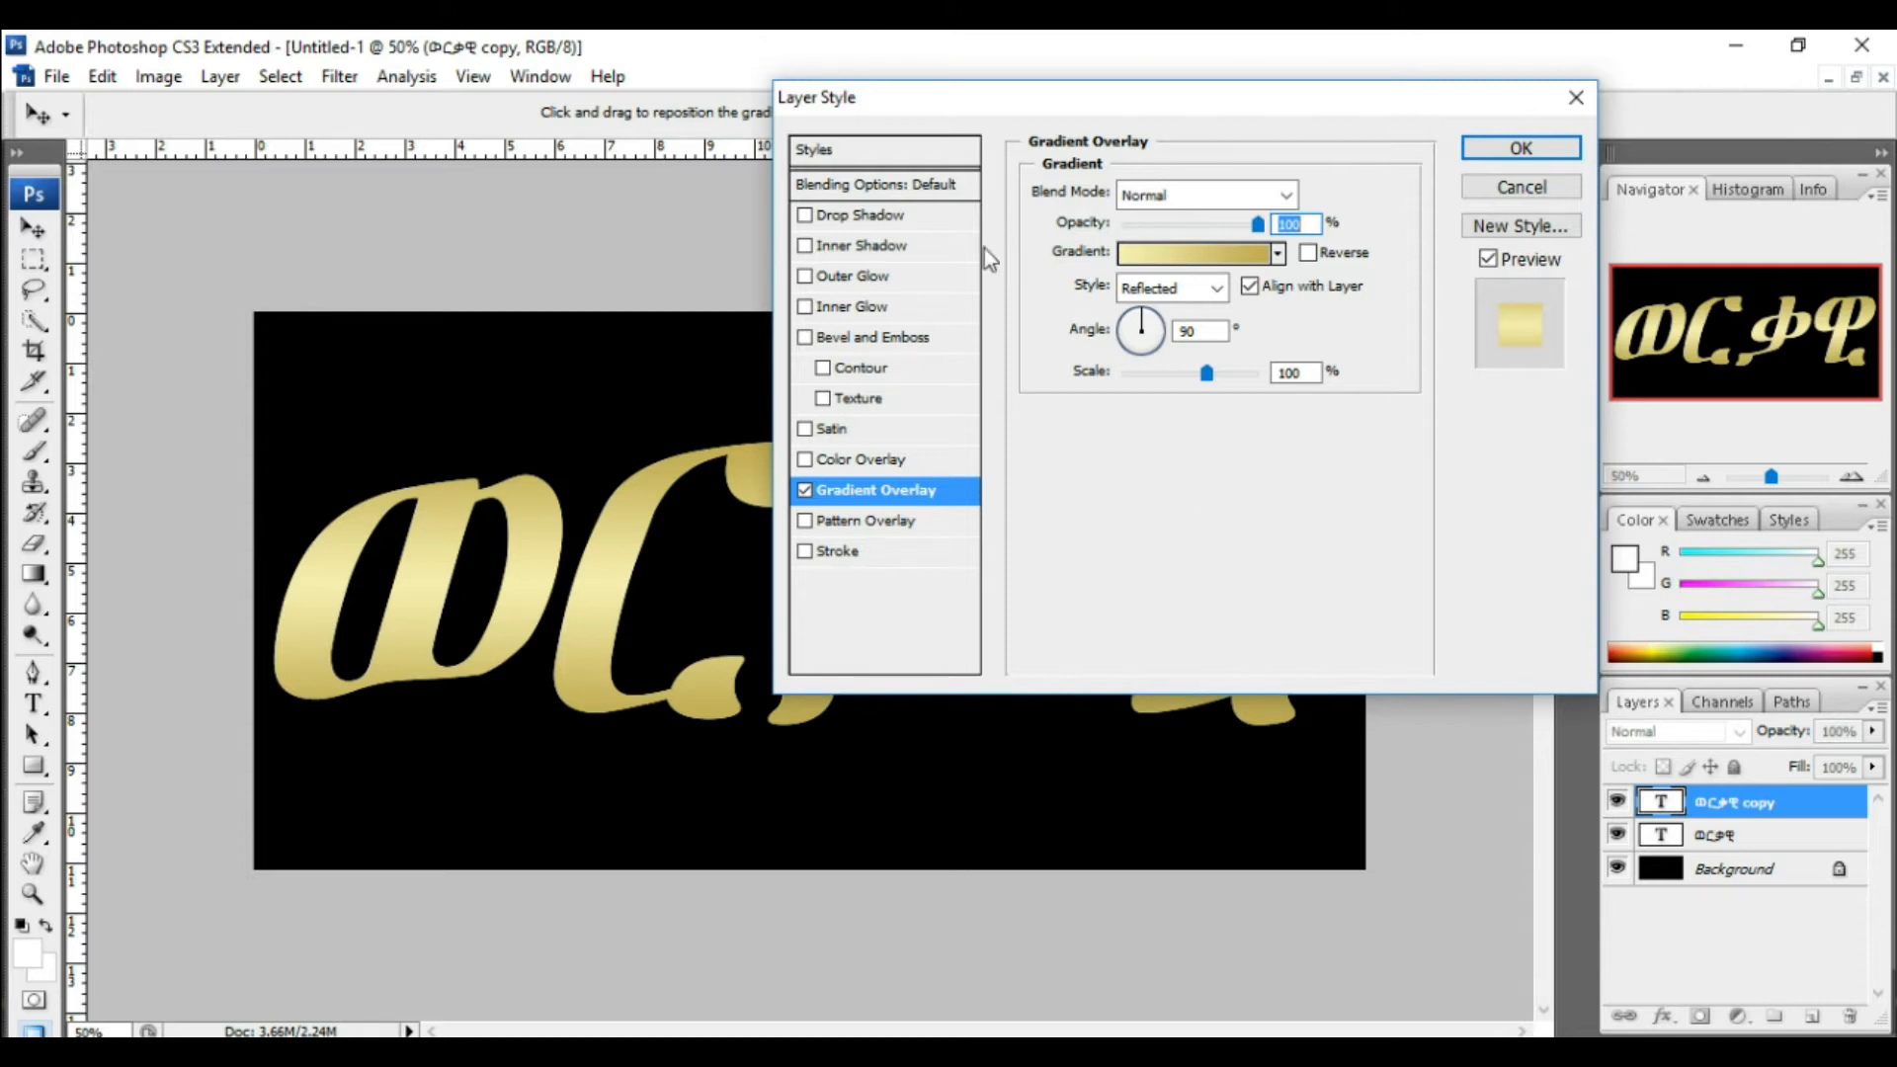
left_click_drag(1047, 96, 1092, 79)
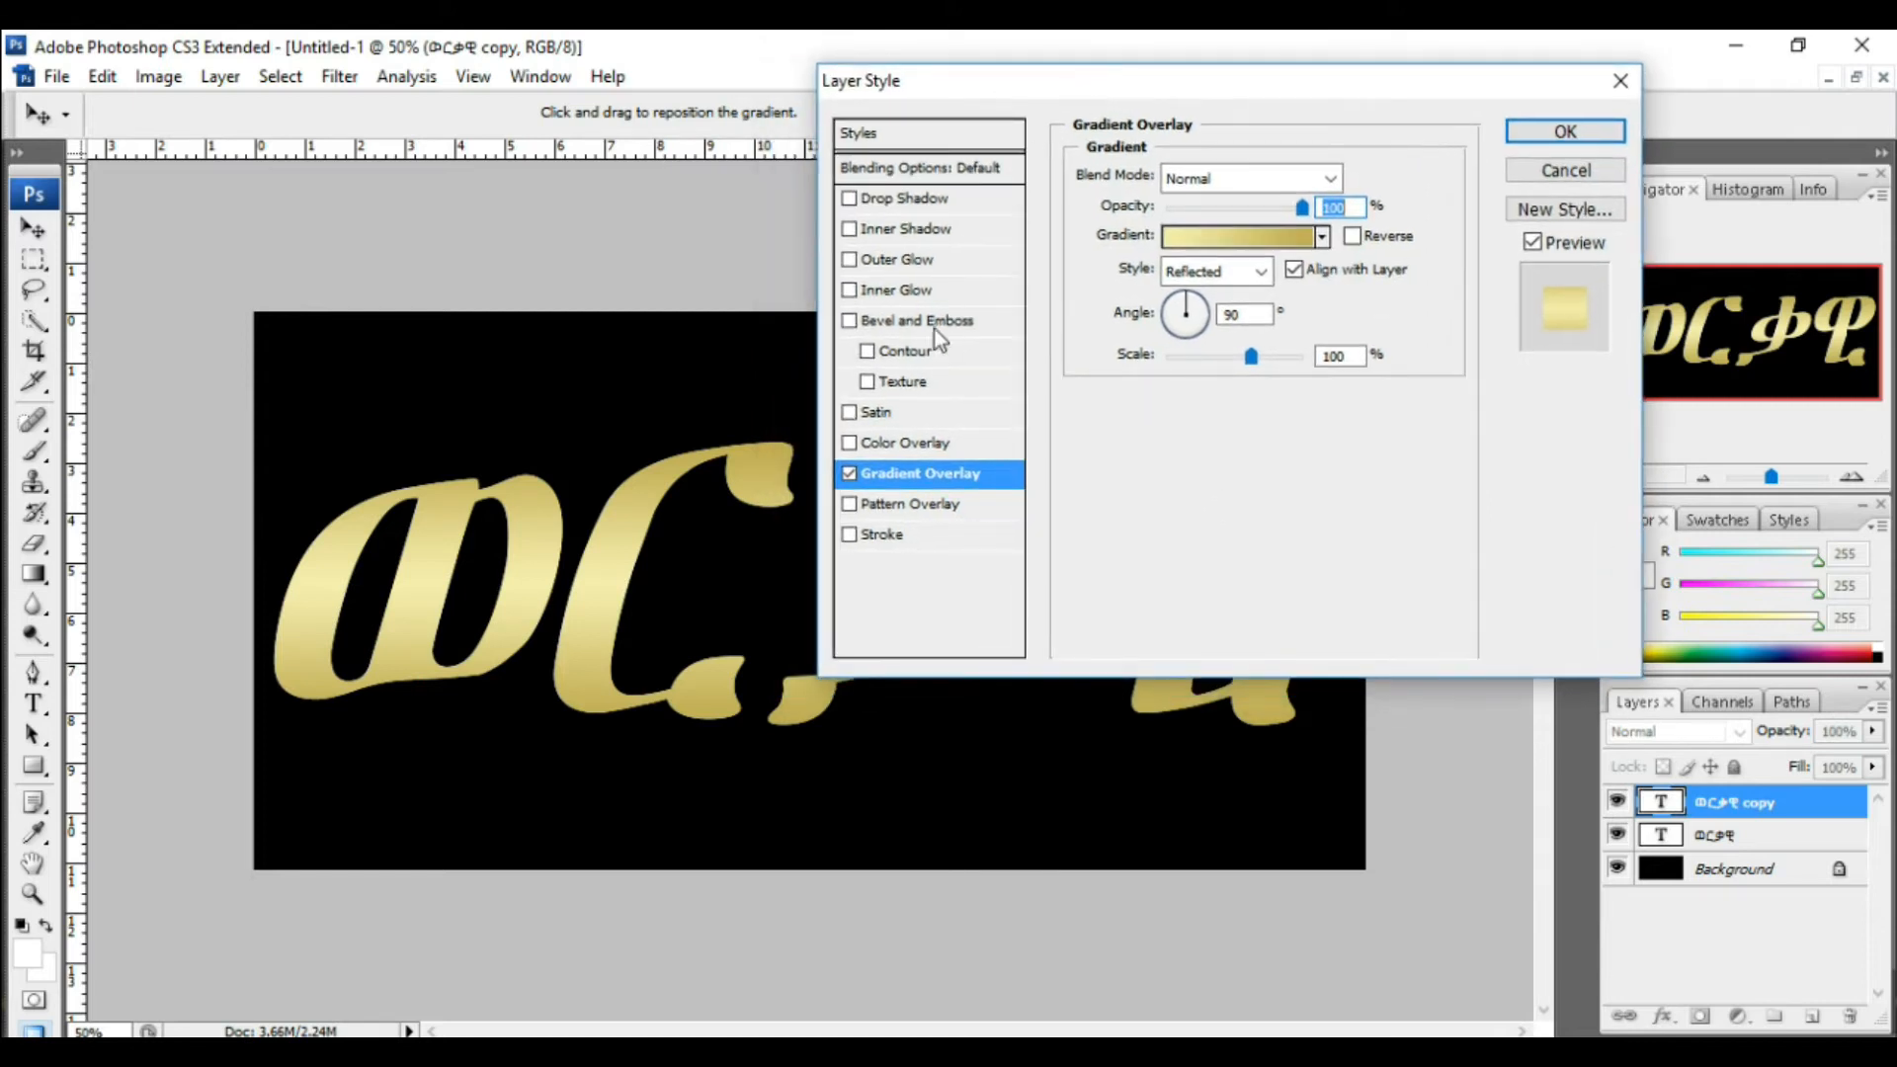
Step: Add a Bevel and Emboss effect to the text copy and set its technique to Chisel Hard
left_click(852, 319)
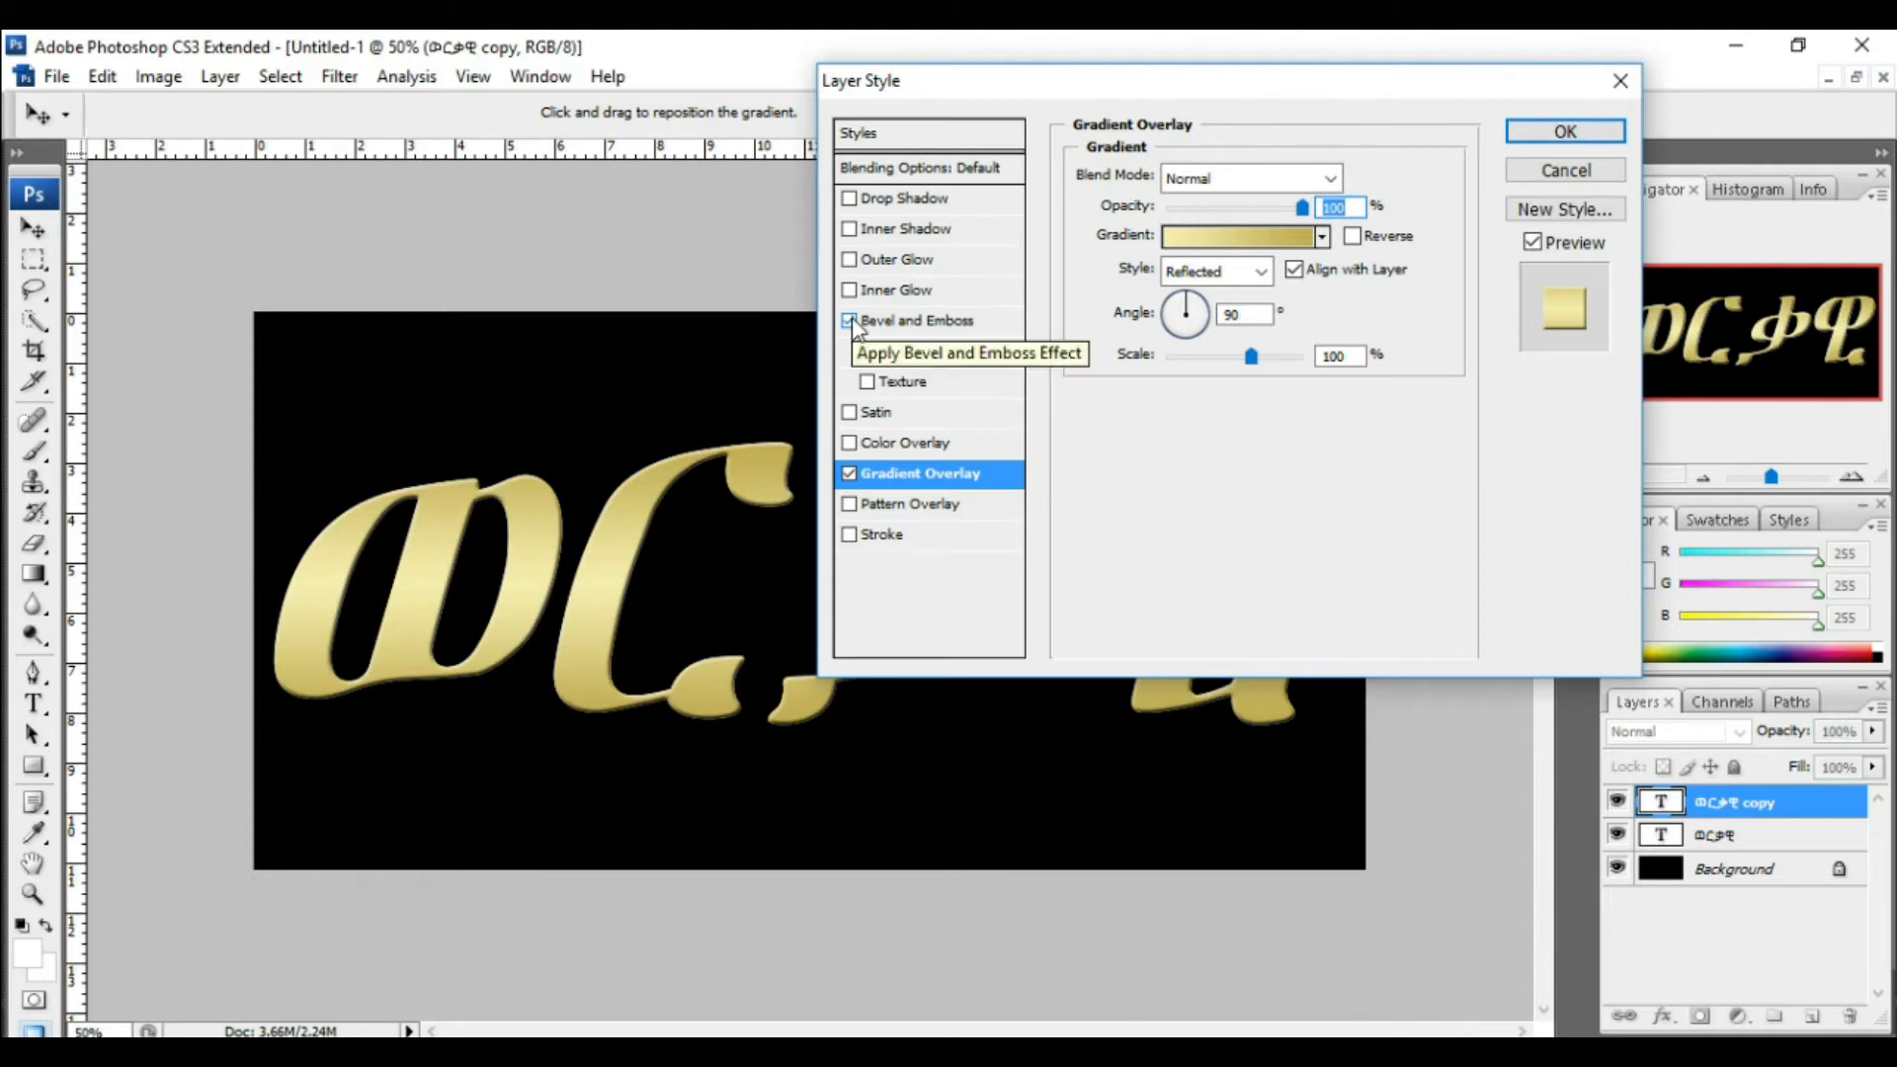
left_click(850, 320)
left_click(899, 322)
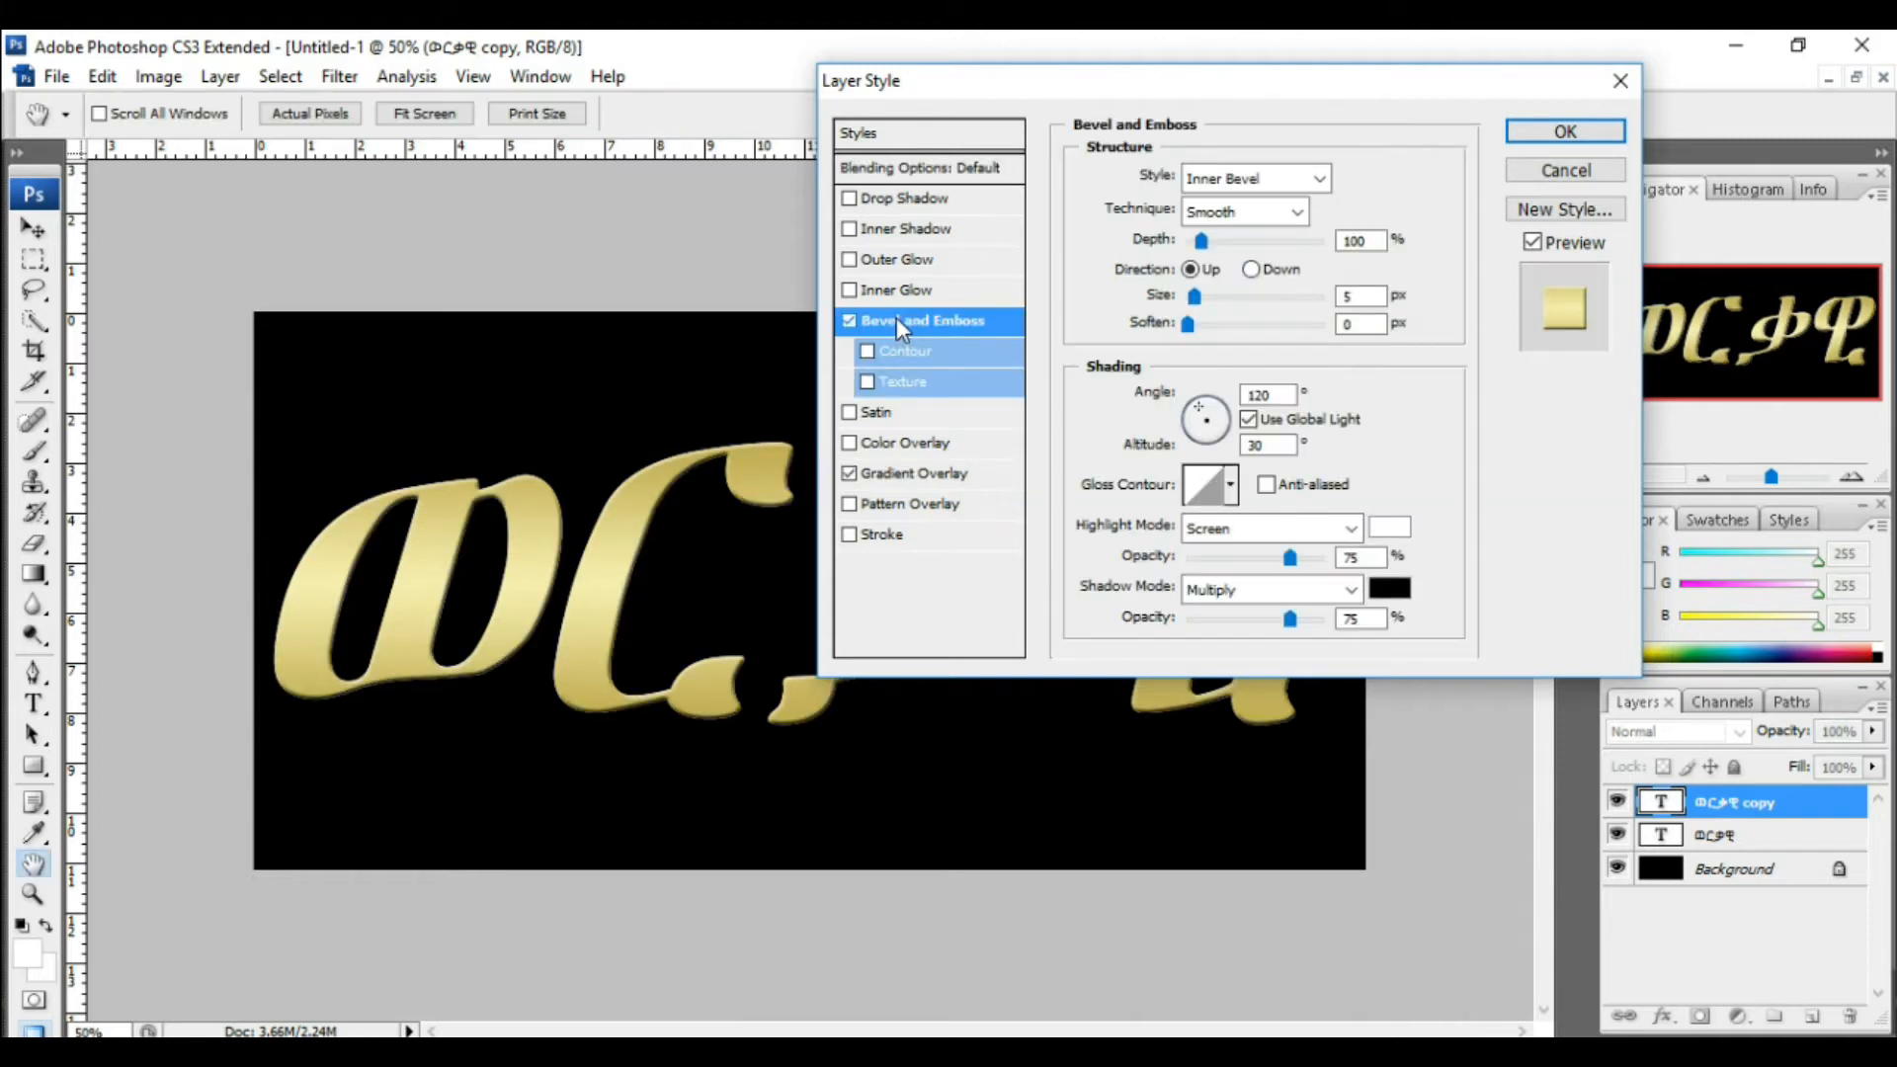
left_click(1296, 211)
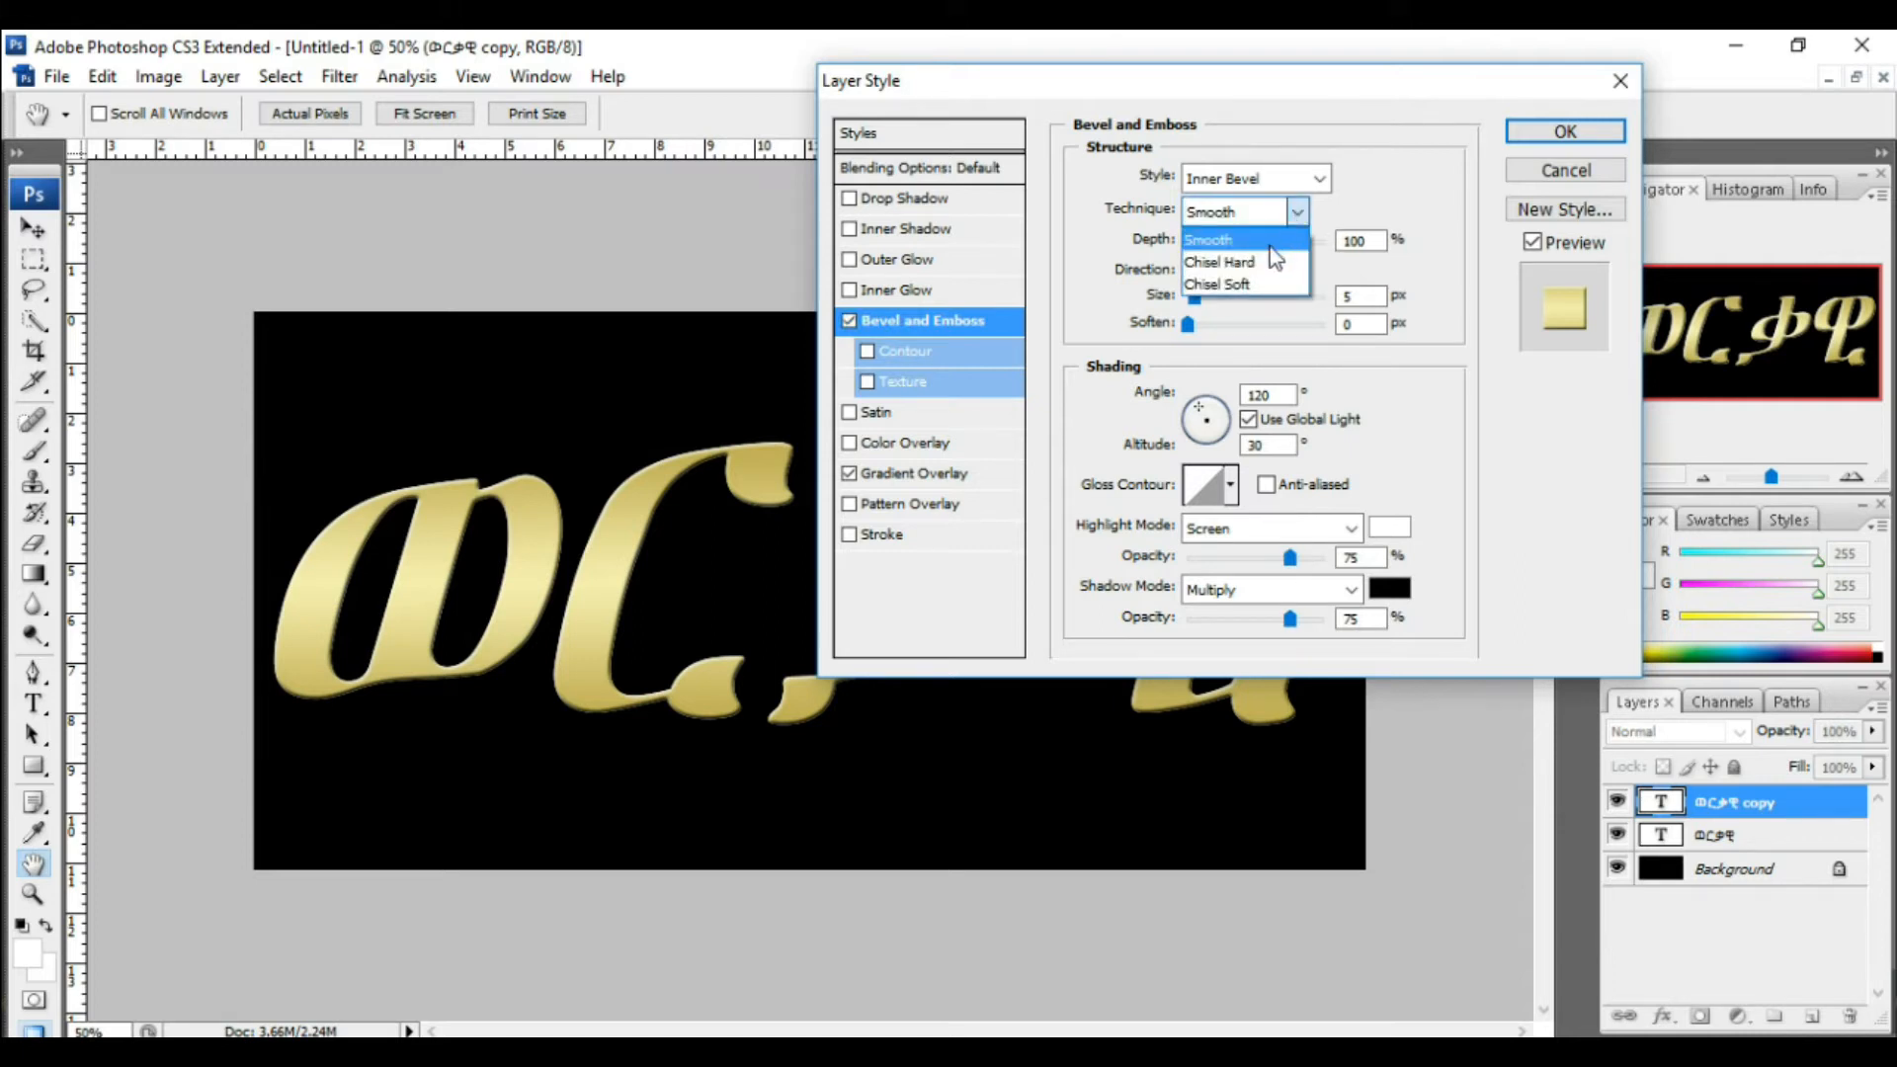
left_click(1265, 264)
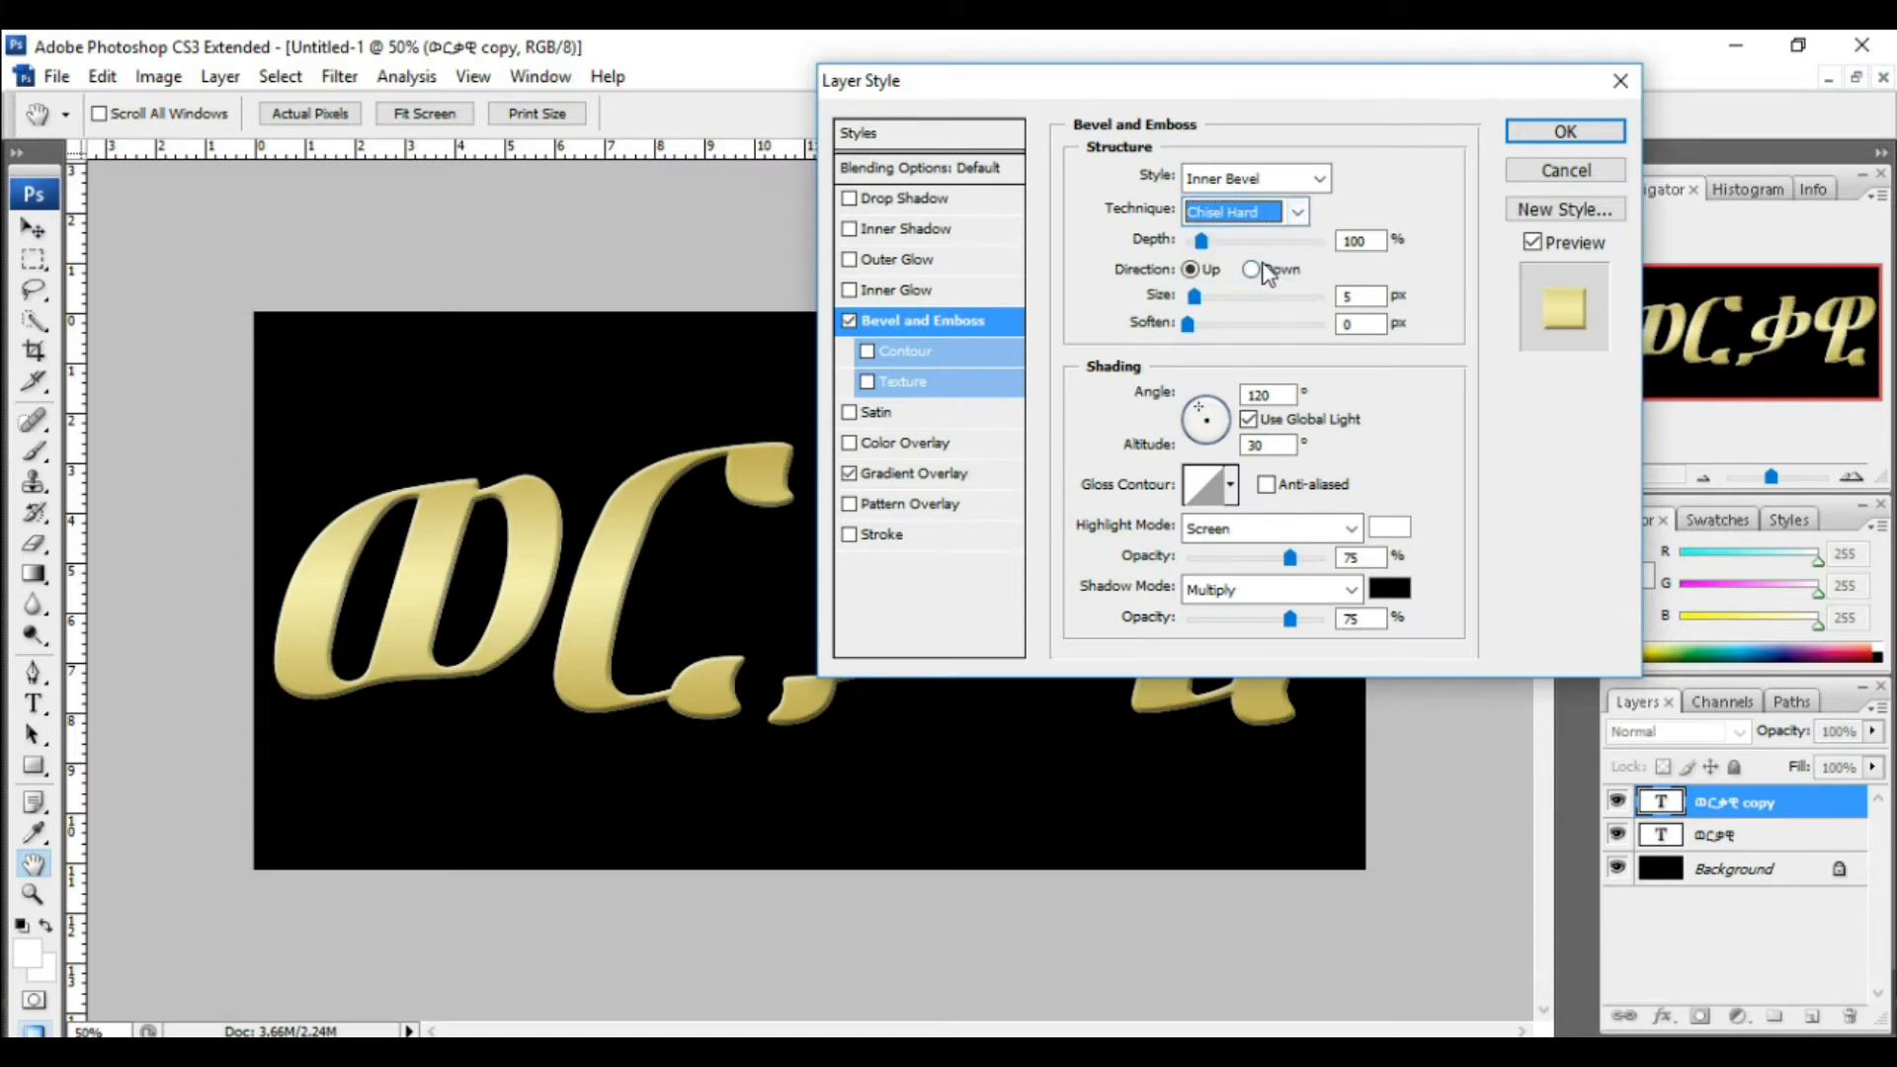
Step: Choose a ring-shaped gloss contour with anti-aliasing and keep the shading angle at 120°
left_click(1231, 486)
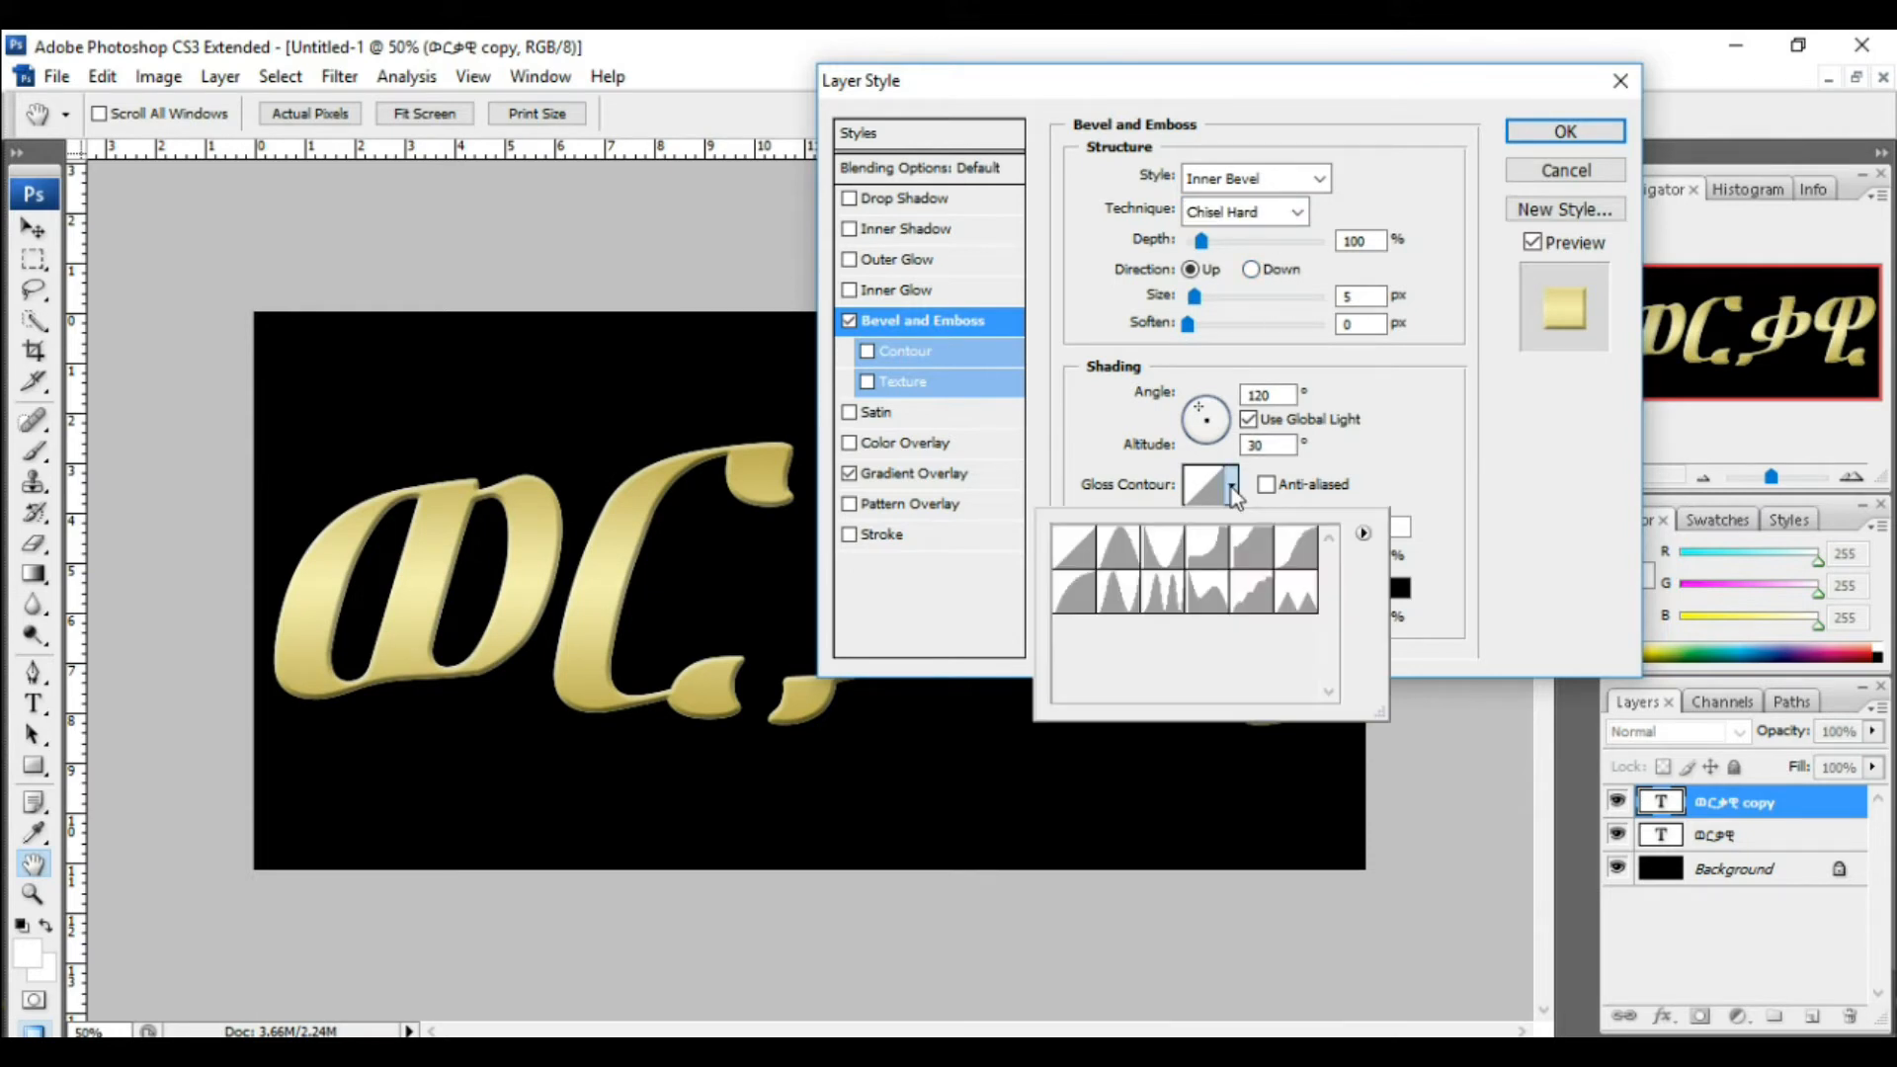
double_click(1167, 599)
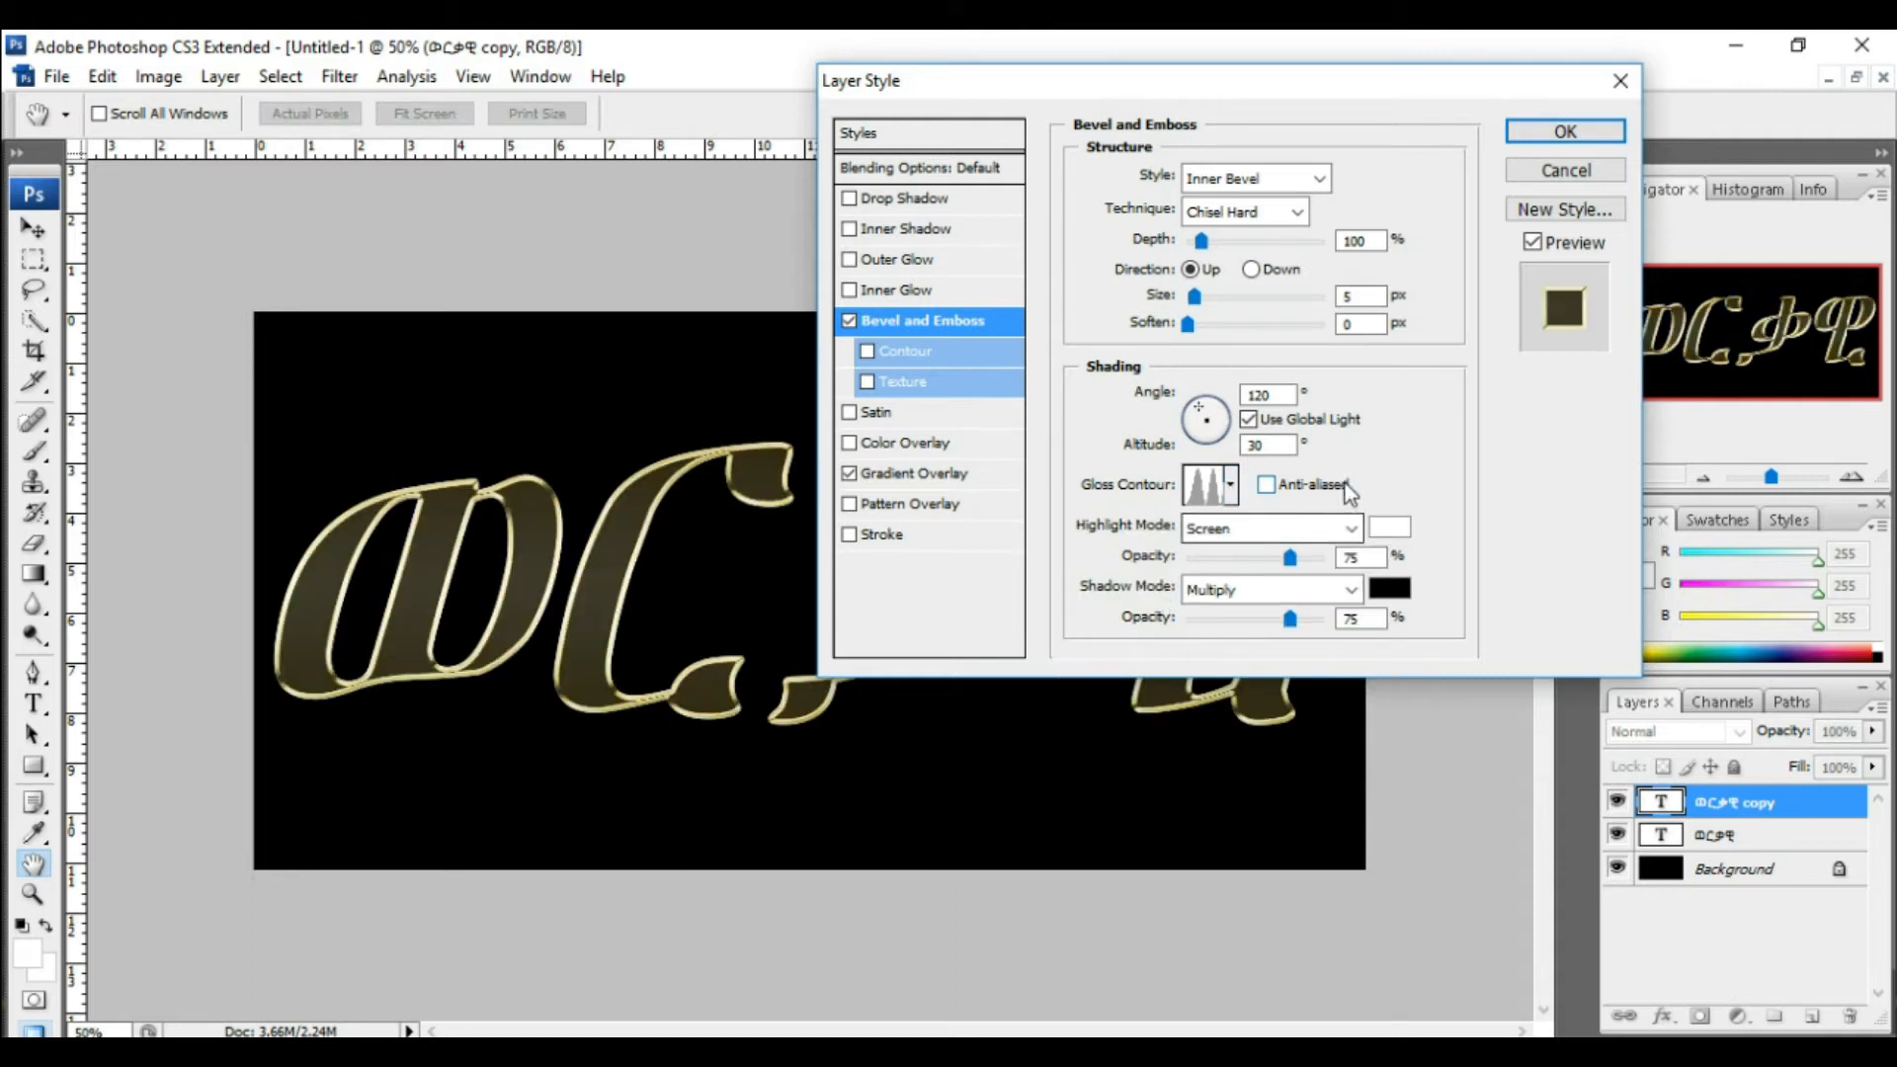
double_click(1268, 394)
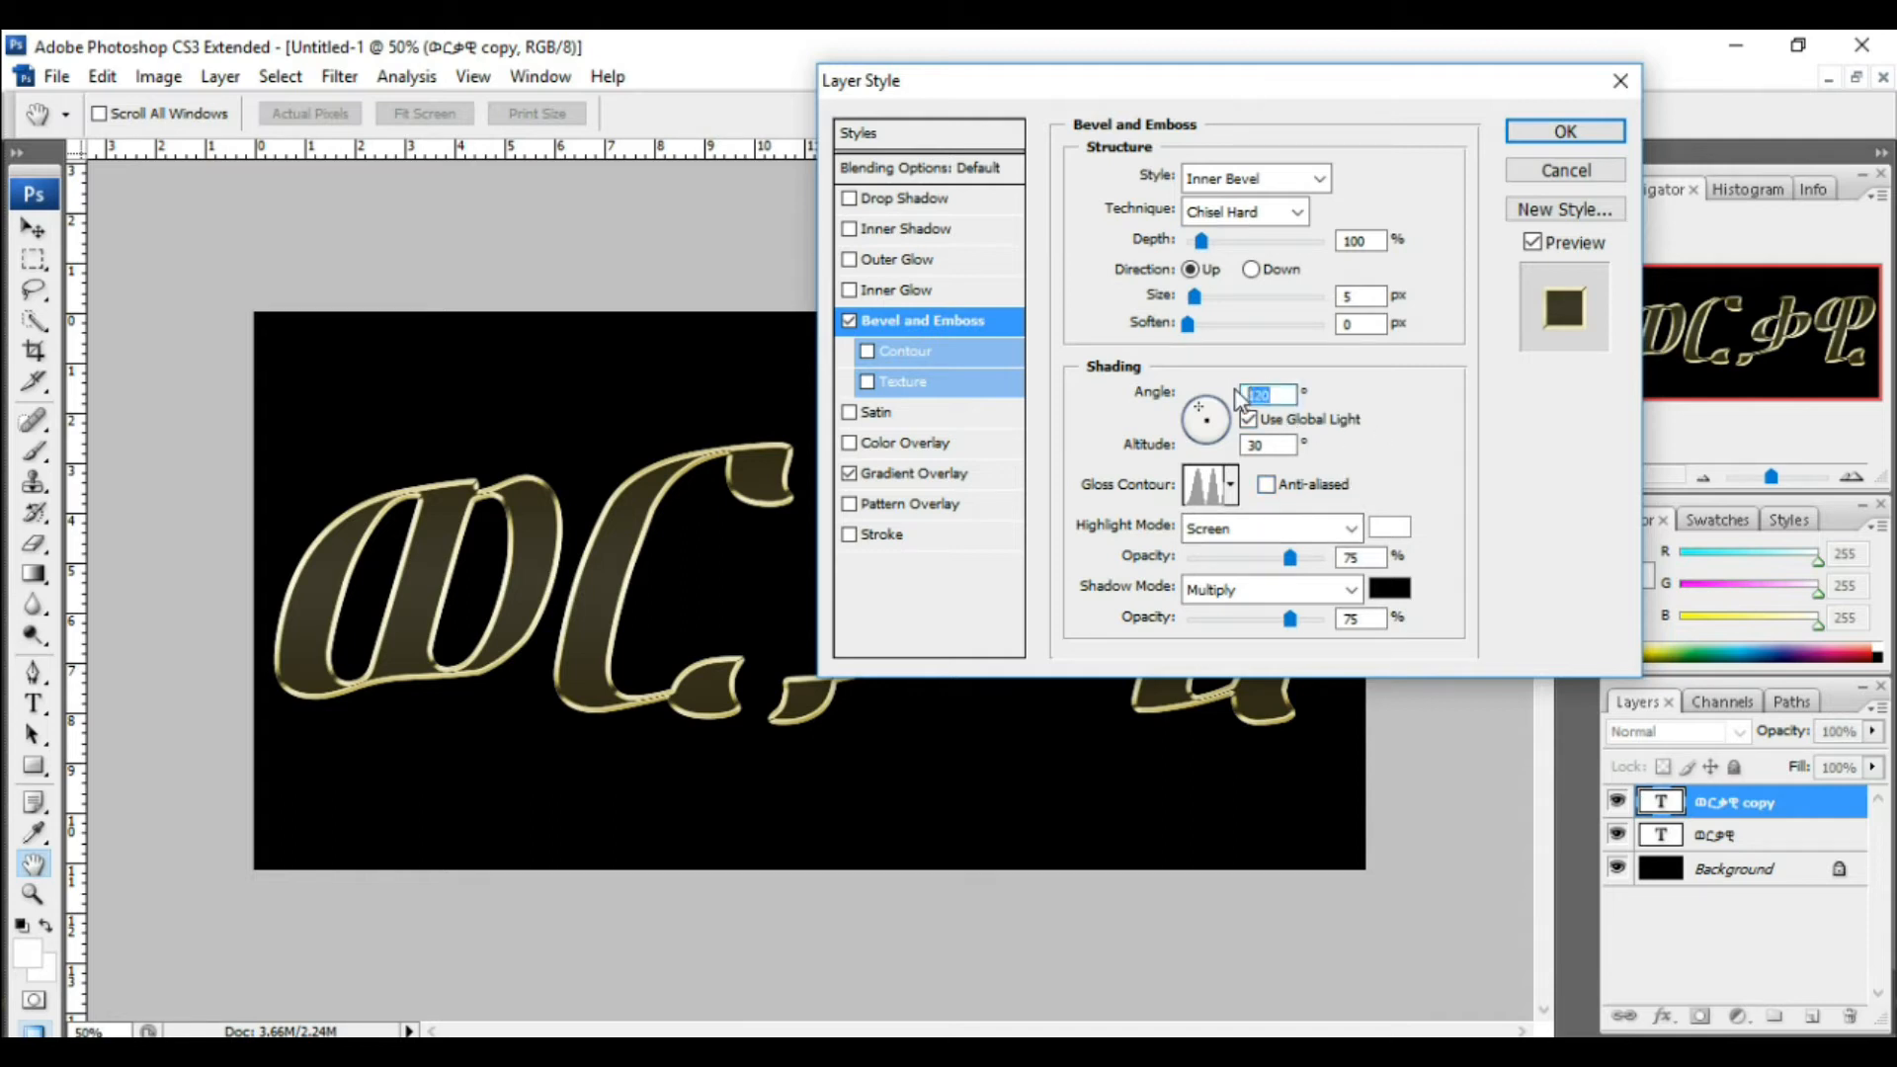
type("120")
left_click(1267, 915)
left_click(1268, 486)
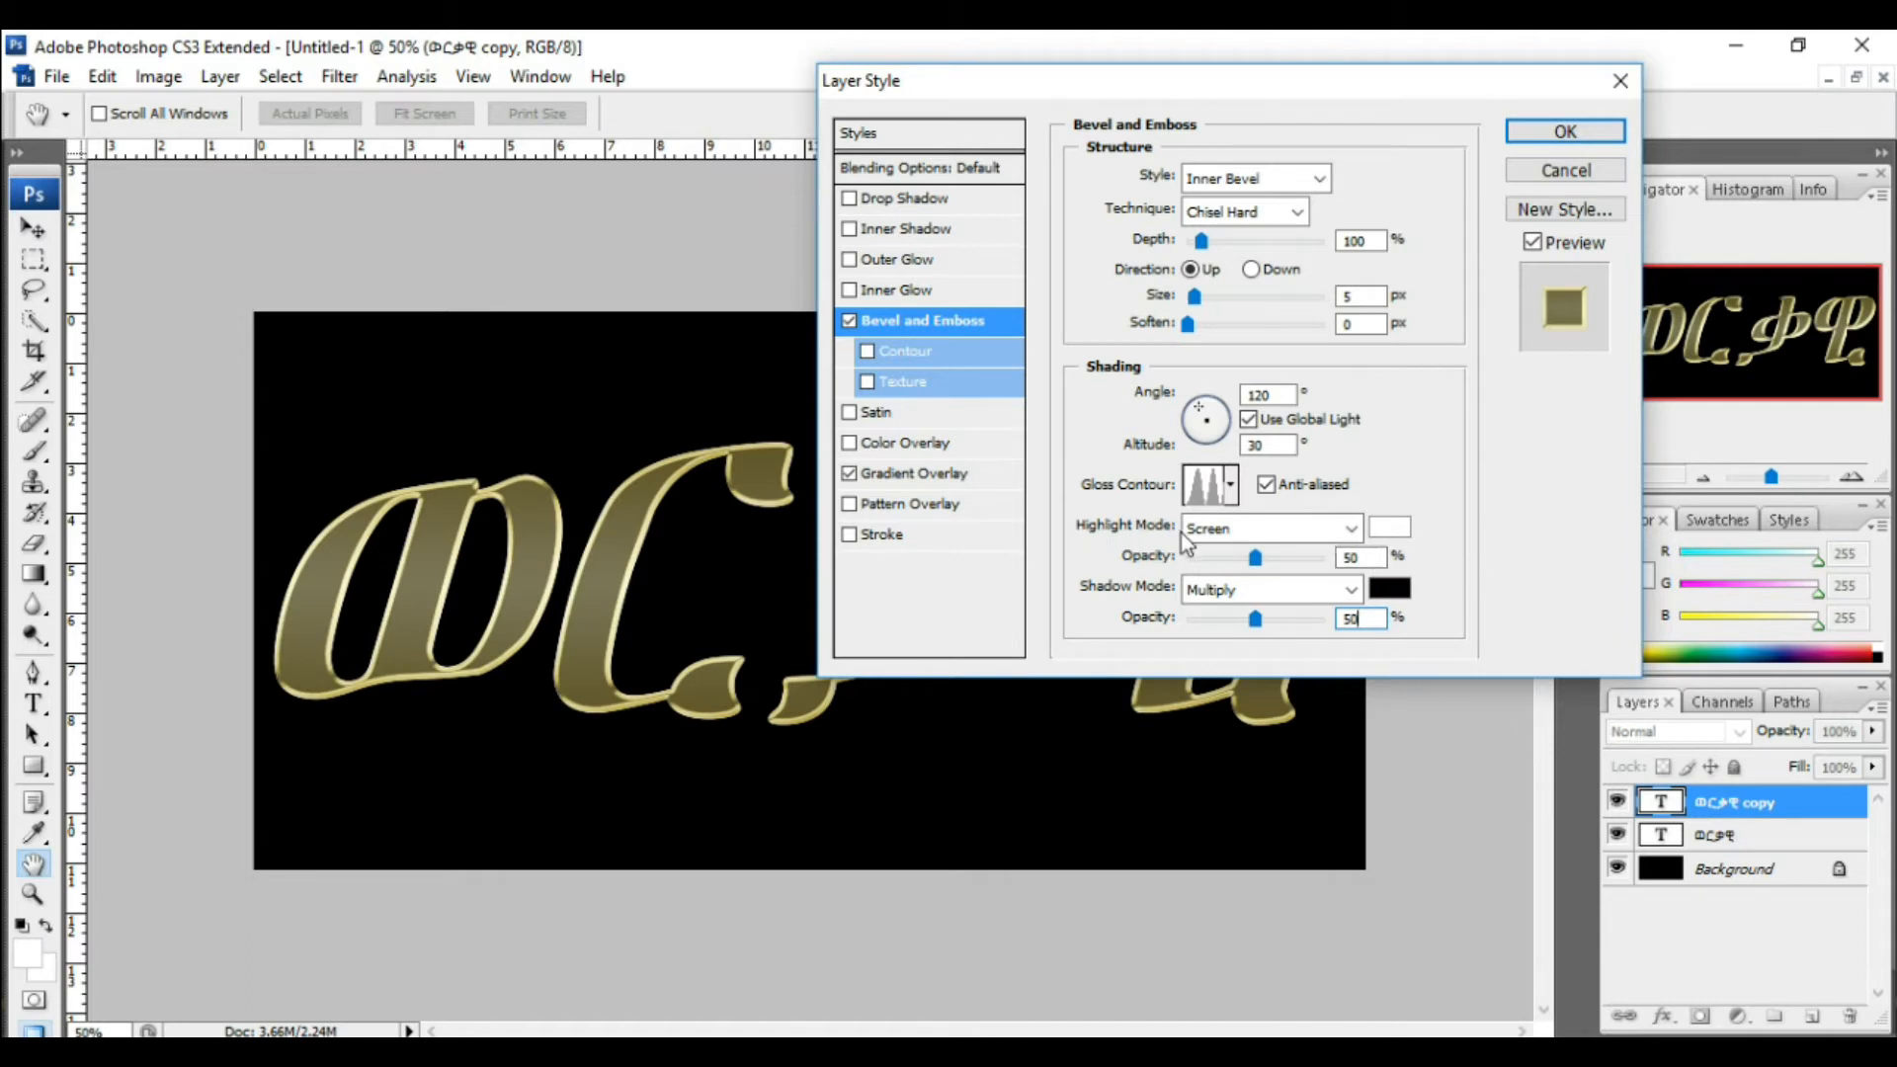
Step: Set both the highlight and shadow opacity of the bevel to 75%
double_click(1362, 557)
type("75")
double_click(1350, 618)
type("75")
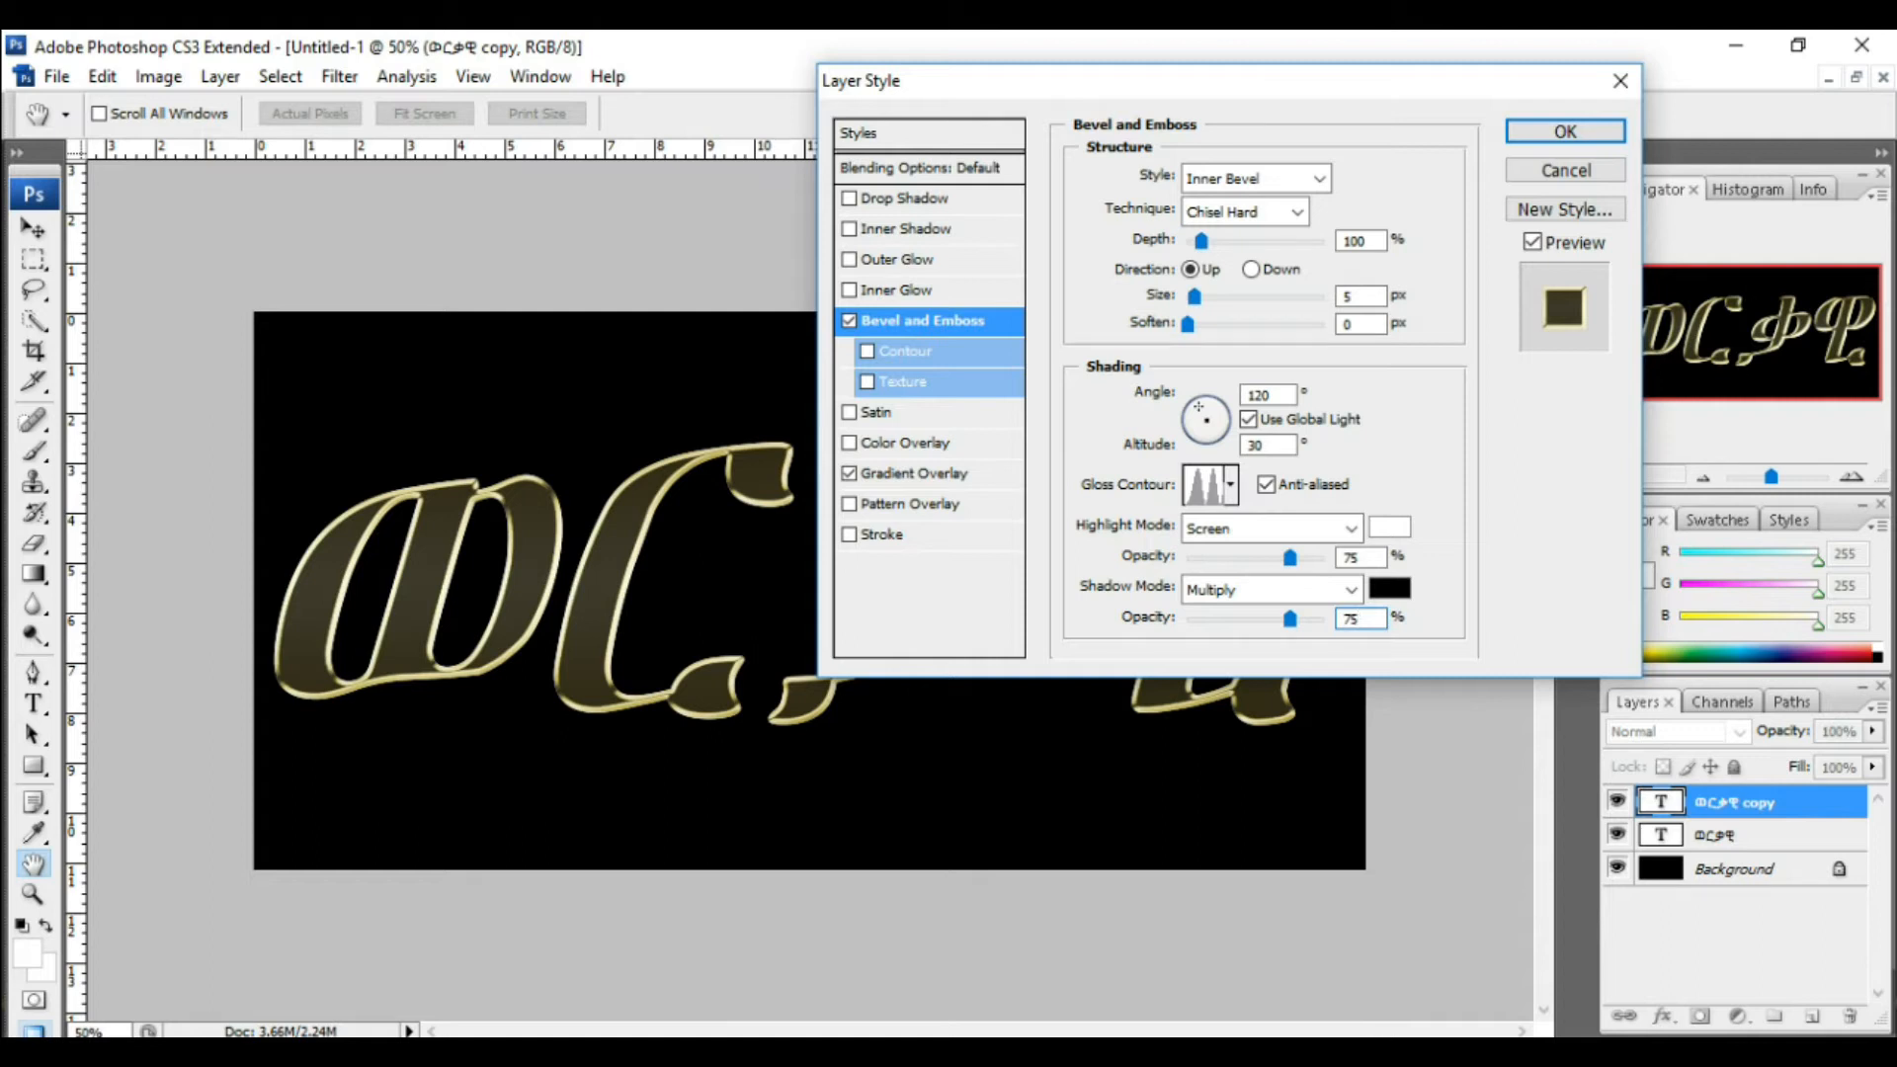
left_click(1100, 1000)
mouse_move(1154, 86)
left_mouse_down()
mouse_move(1205, 80)
mouse_move(1179, 66)
left_mouse_up()
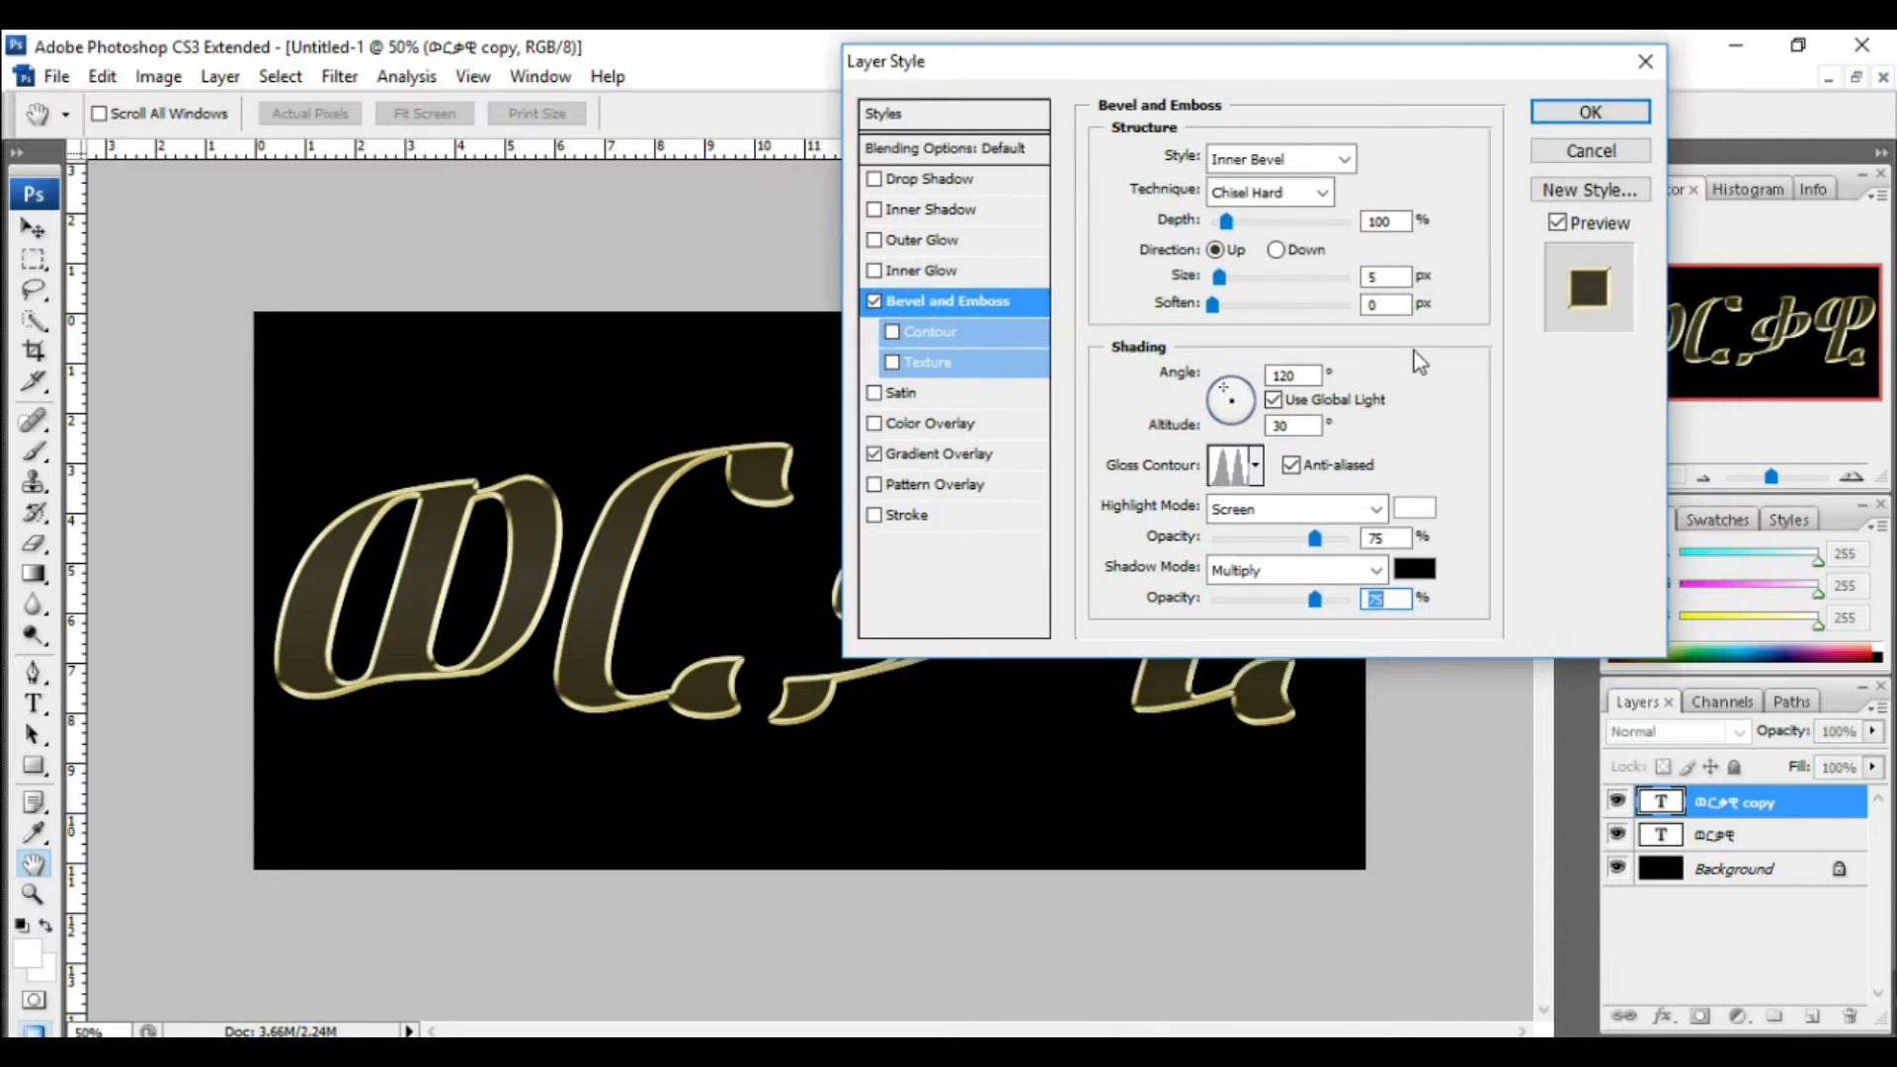
Step: Increase the bevel size step by step for a thicker golden edge
left_click(1380, 276)
key("Up")
key("Up")
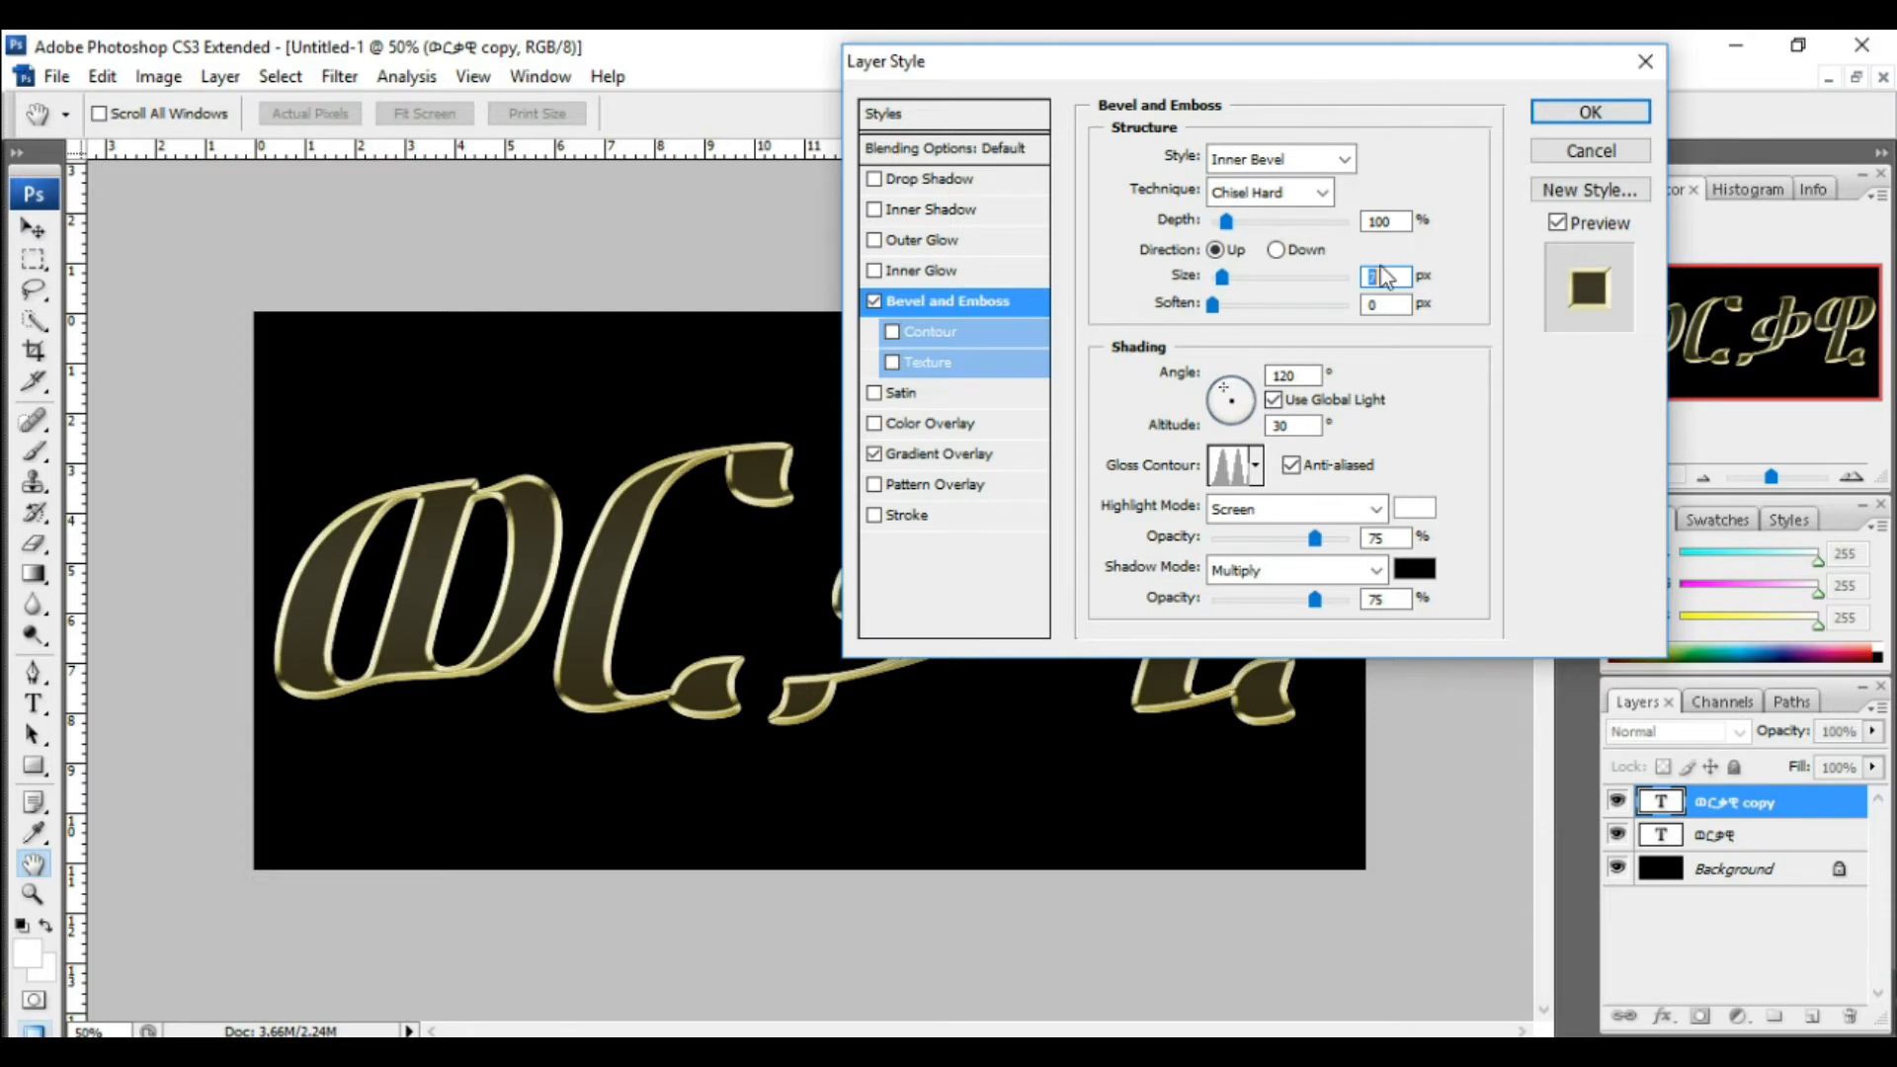
key("Up")
key("Up")
key("Up")
key("Up")
key("Up")
key("Up")
key("Up")
key("Up")
key("Up")
key("Up")
key("Up")
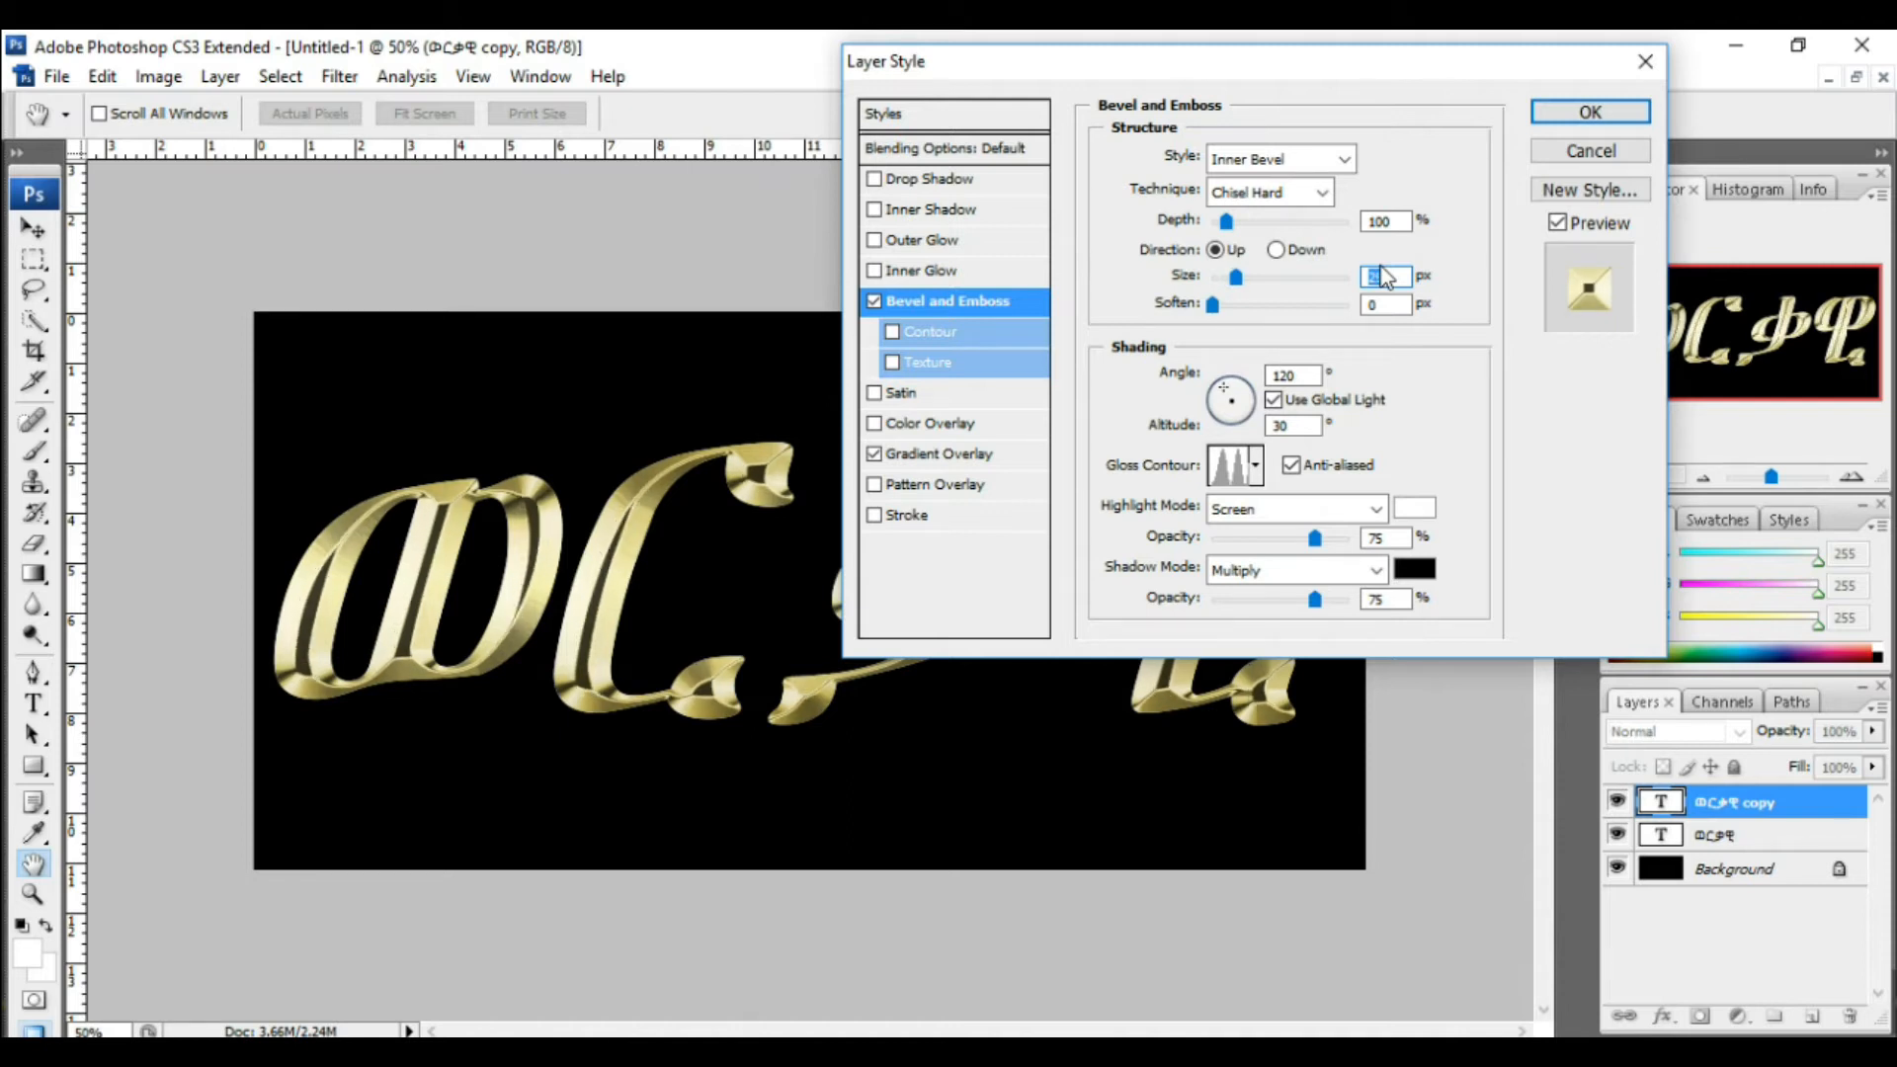
key("Up")
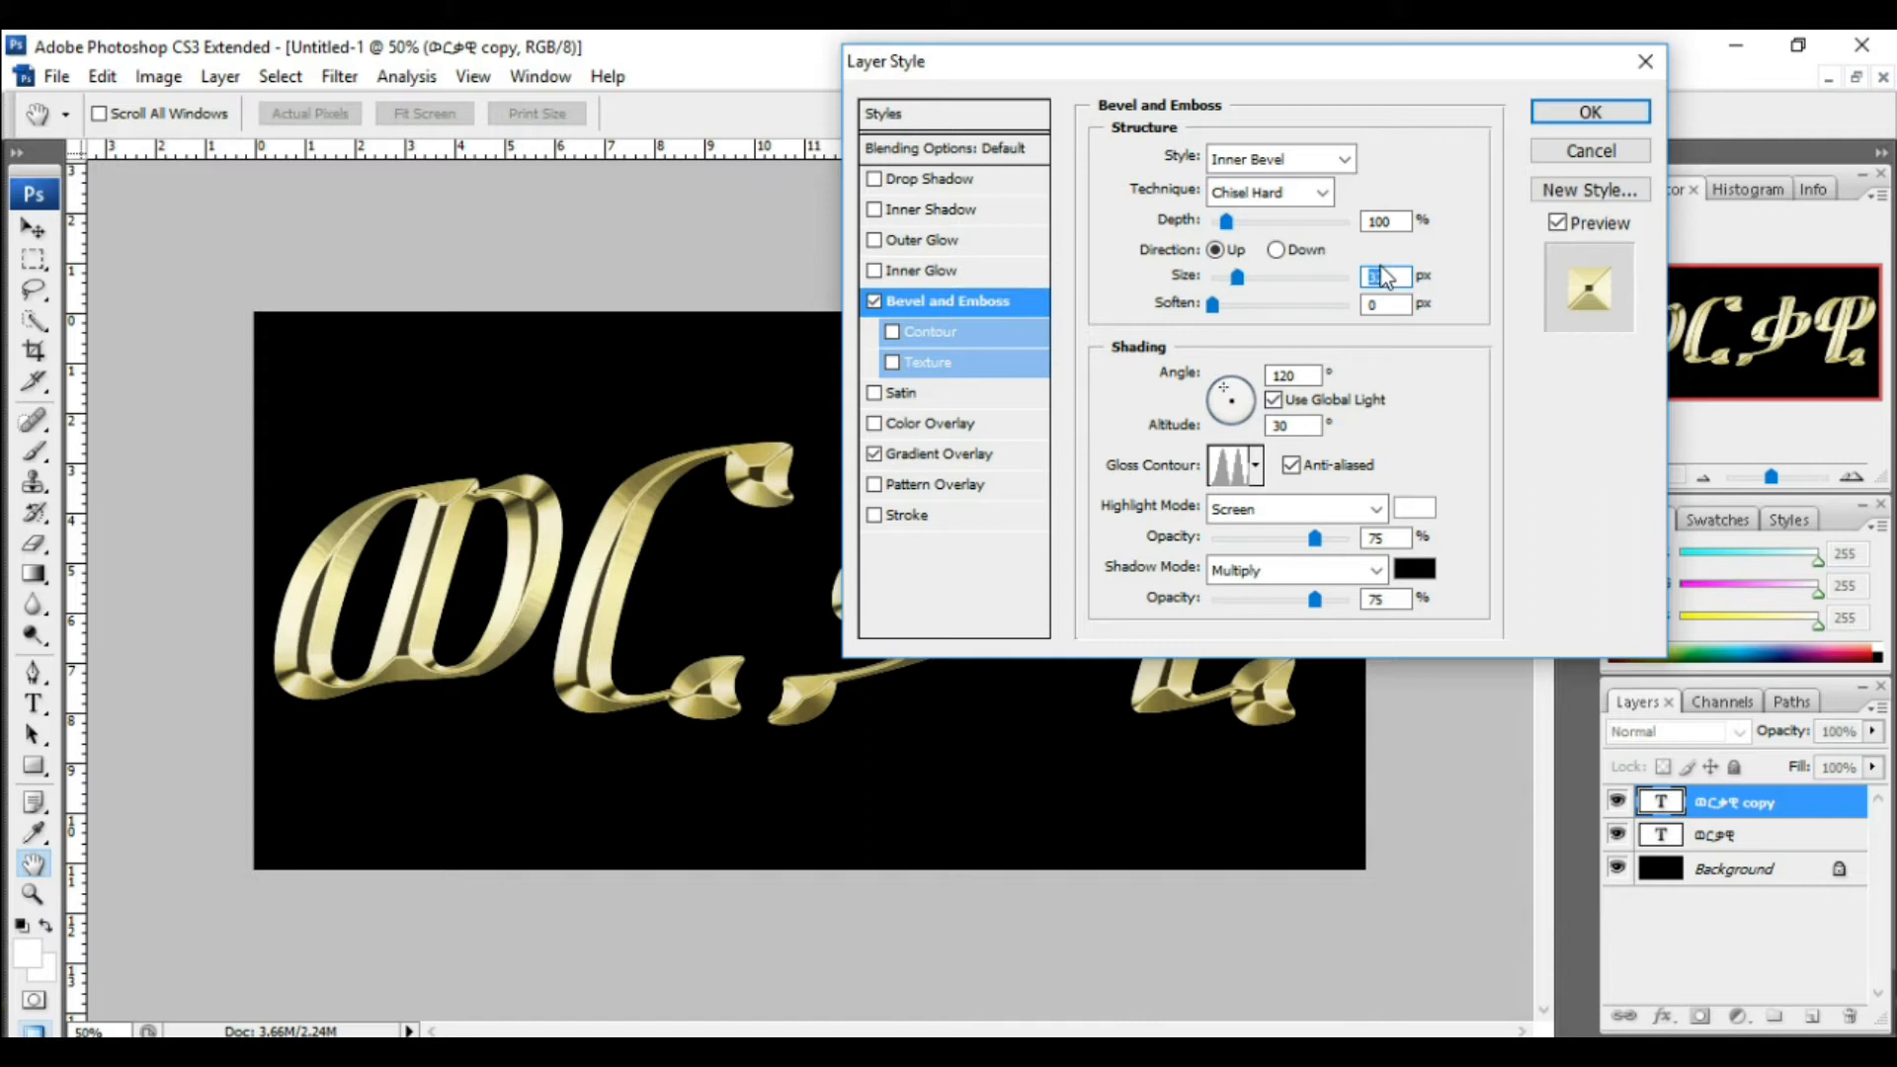
Step: Set the bevel size to 40 px and the bevel depth to 170%
key("Up")
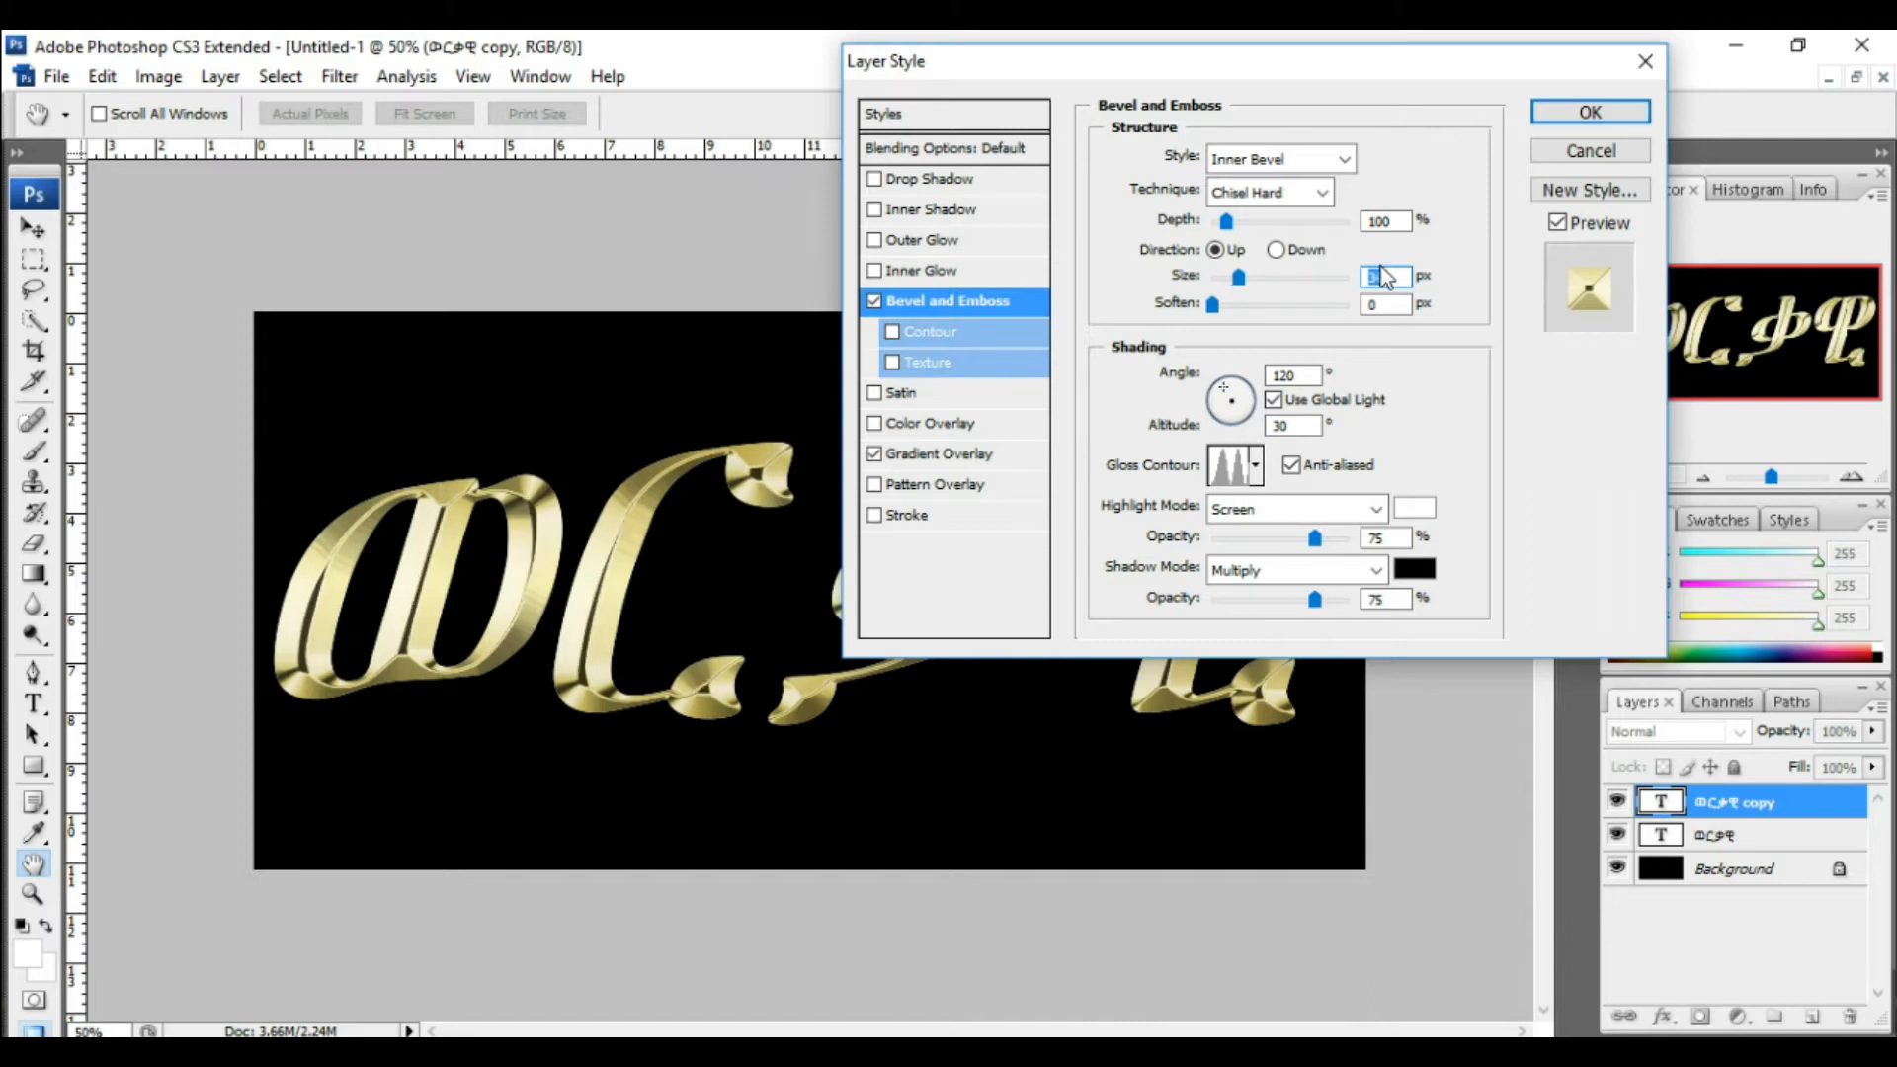
key("Up")
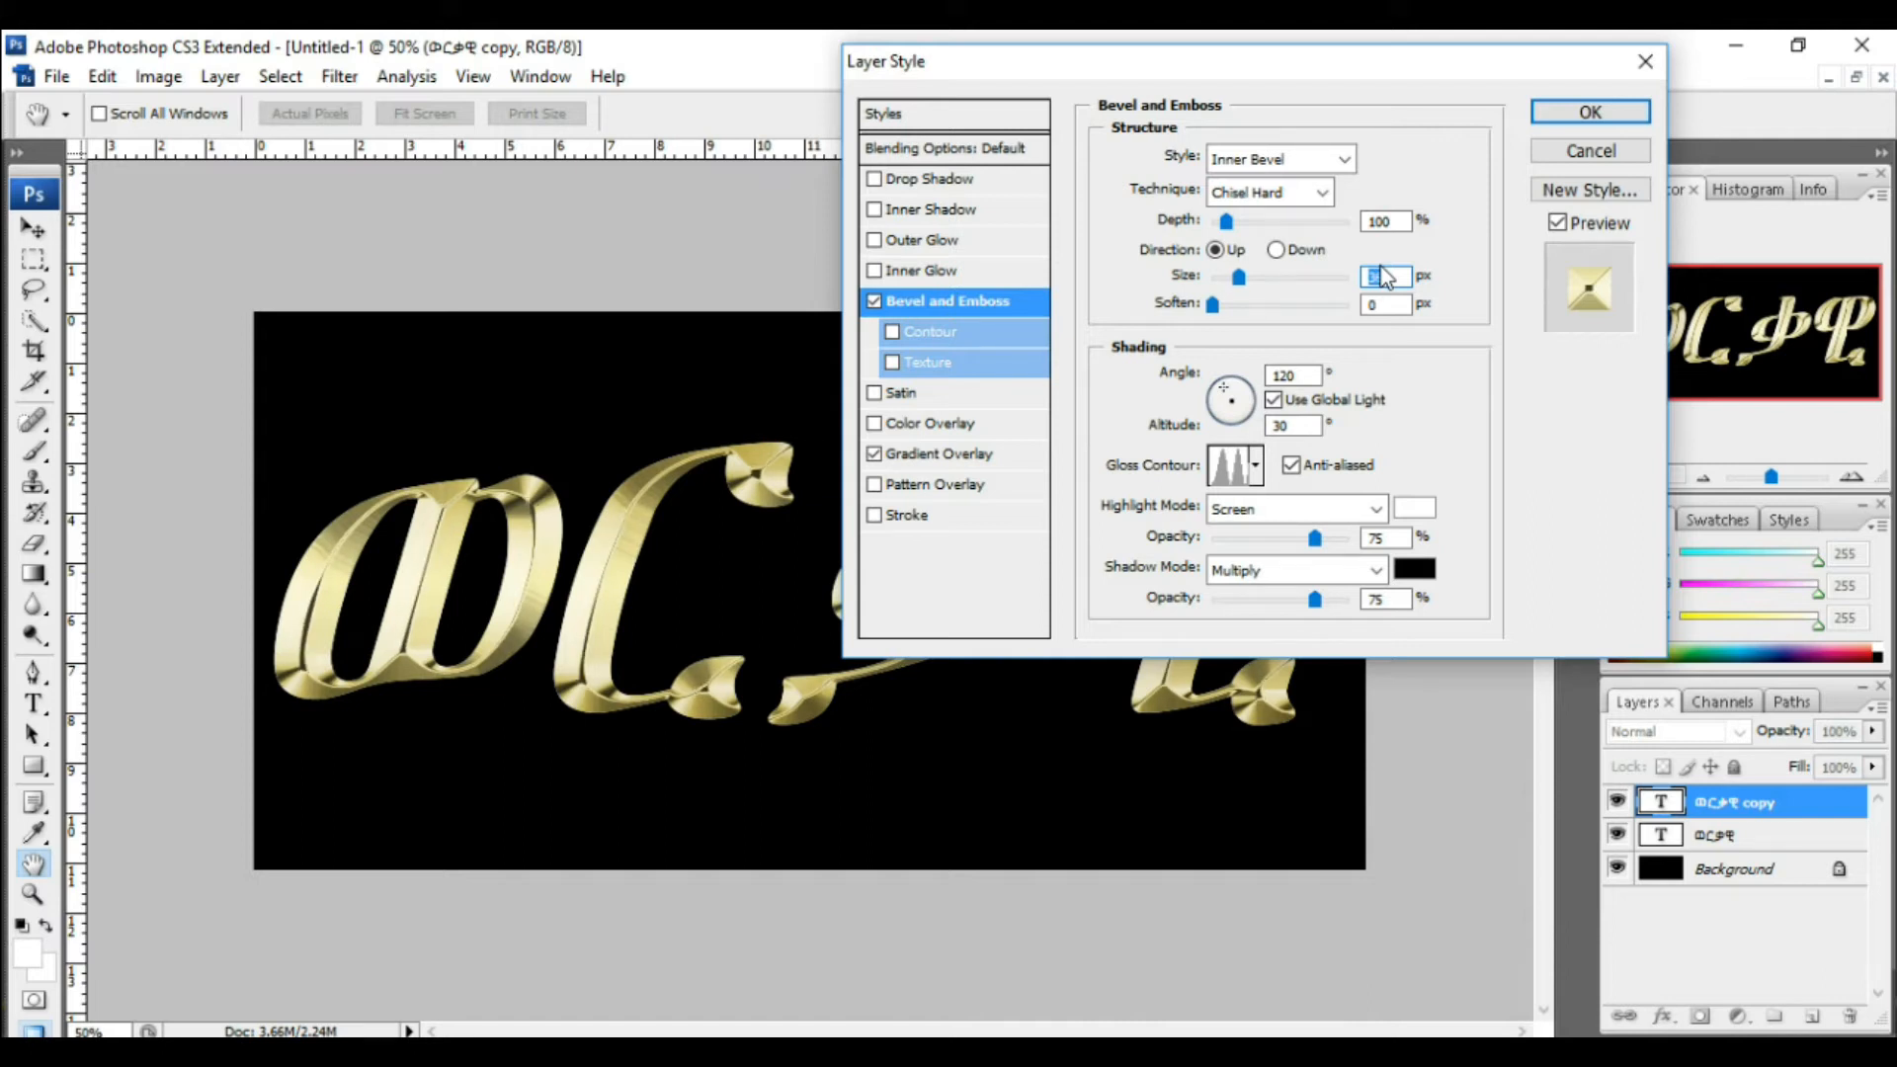
key("Up")
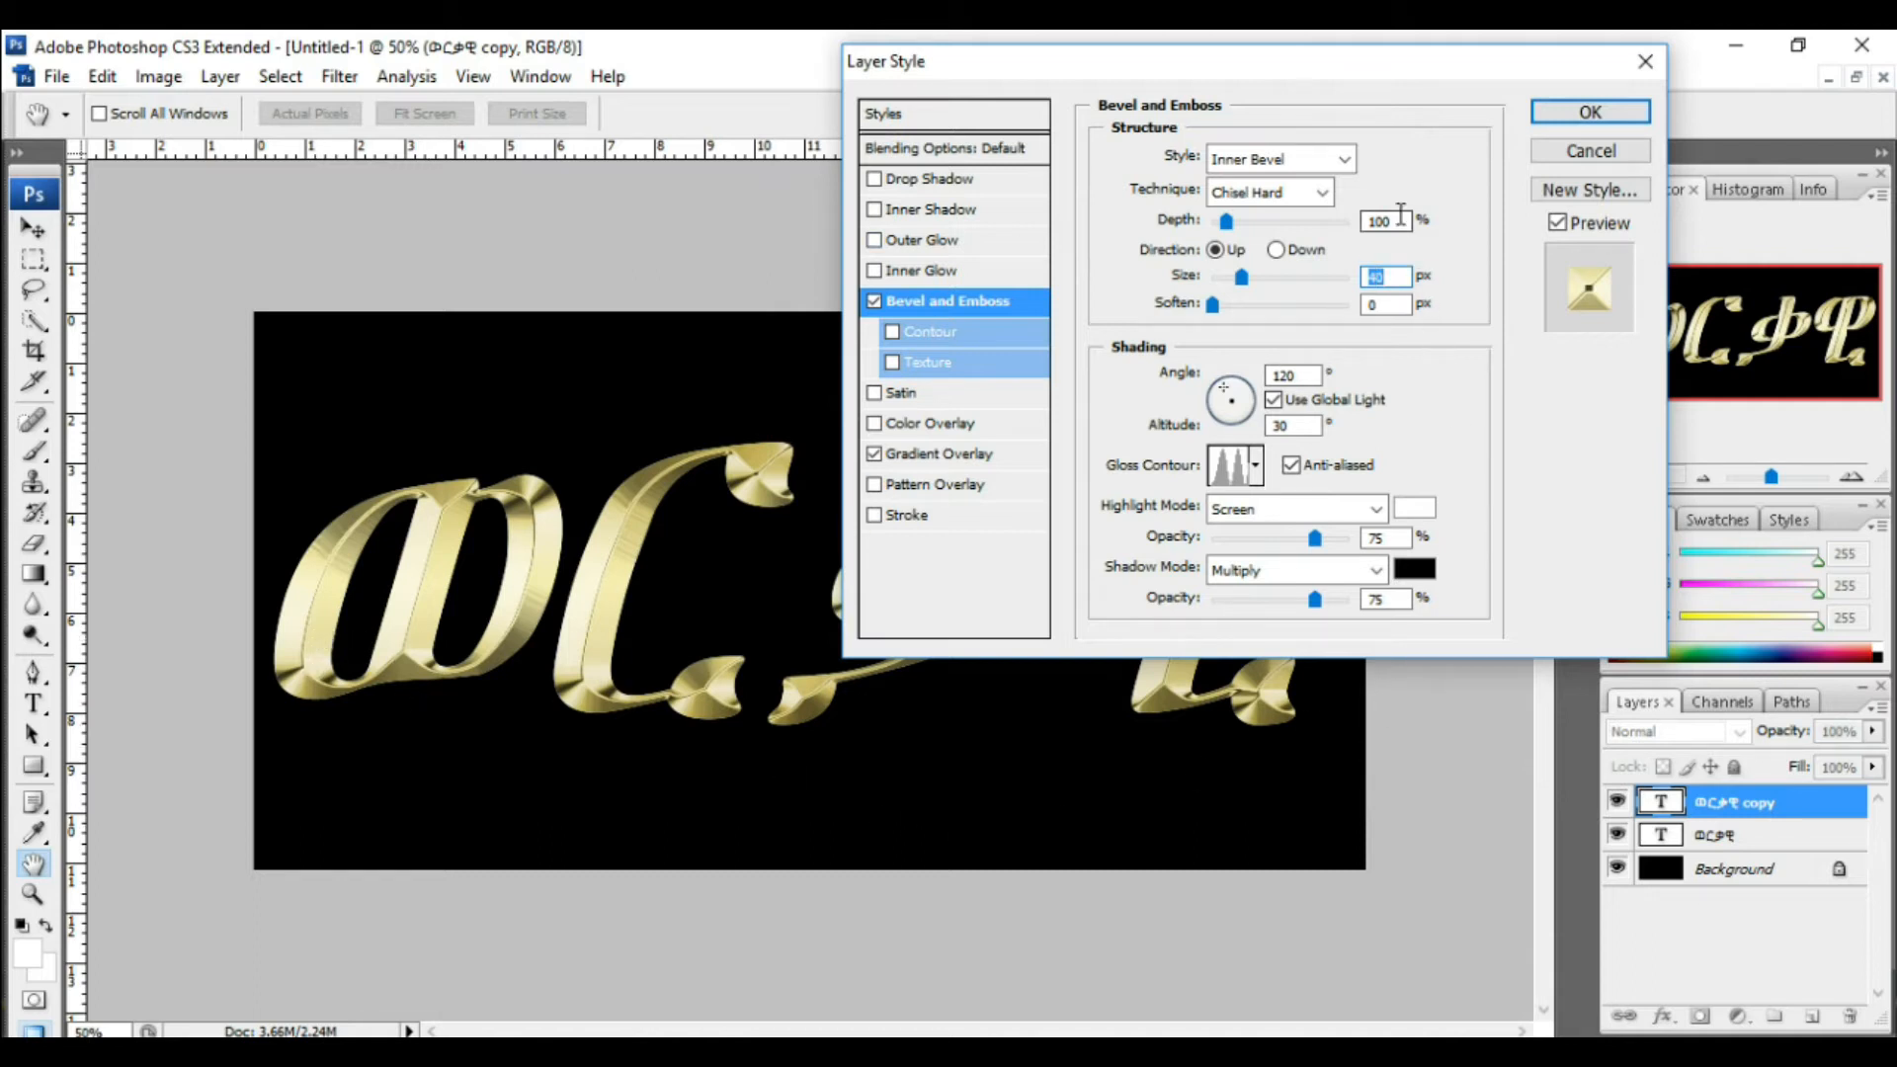
left_click_drag(1399, 219, 1368, 221)
type("17")
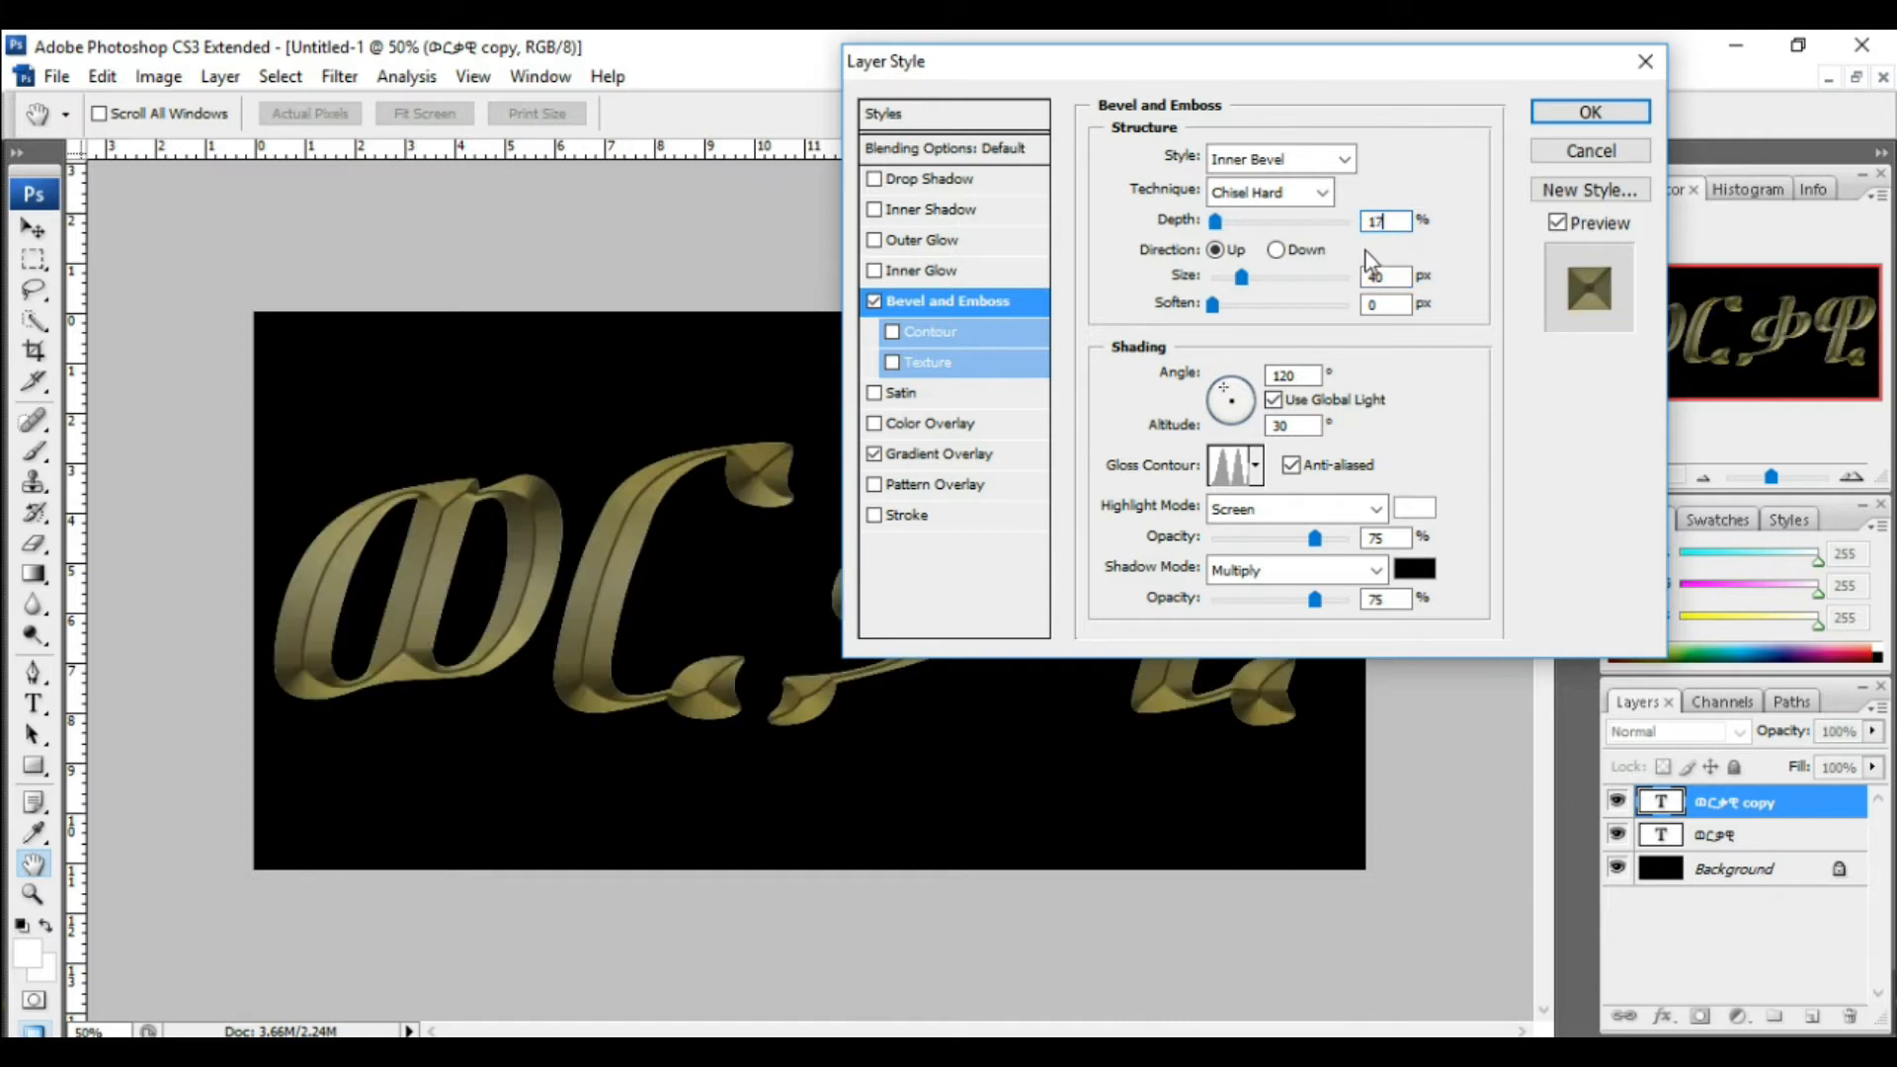
type("0")
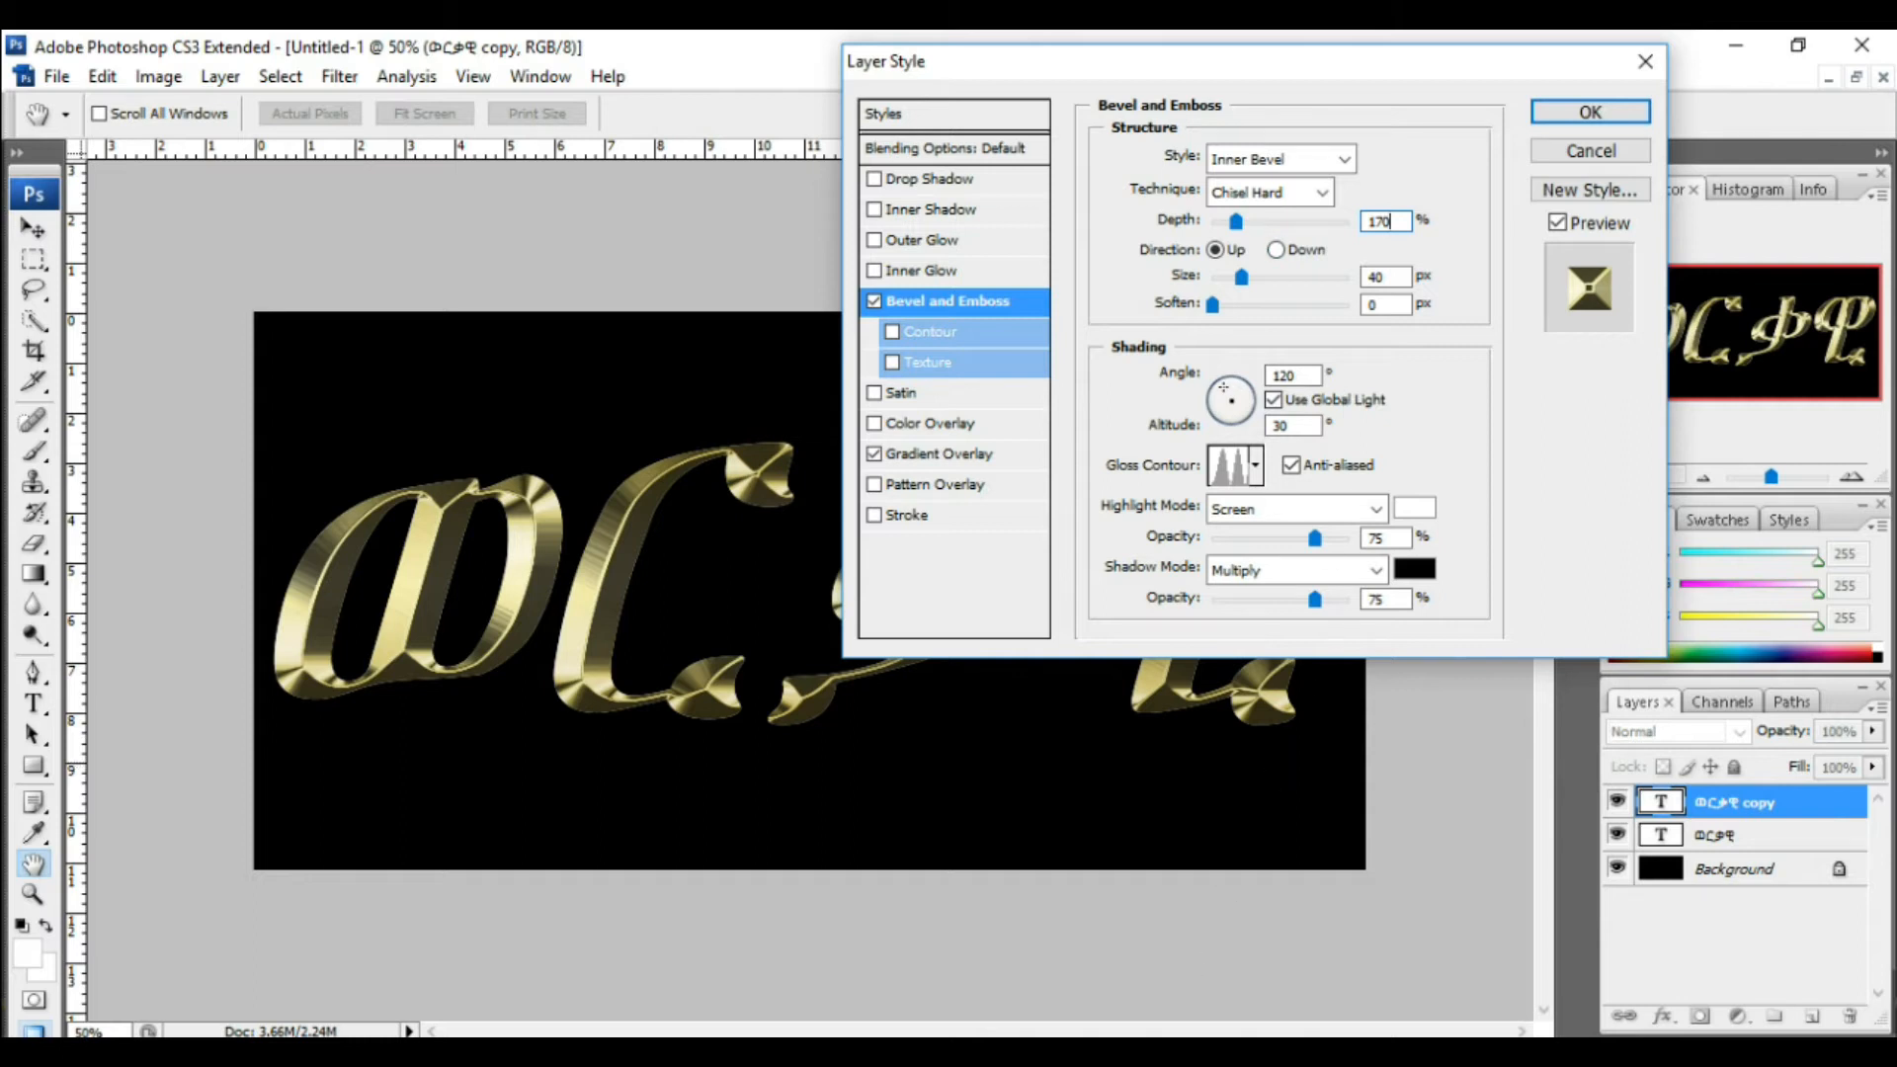
Step: Add an Inner Glow effect with Multiply blend mode and 50% opacity
left_click(939, 147)
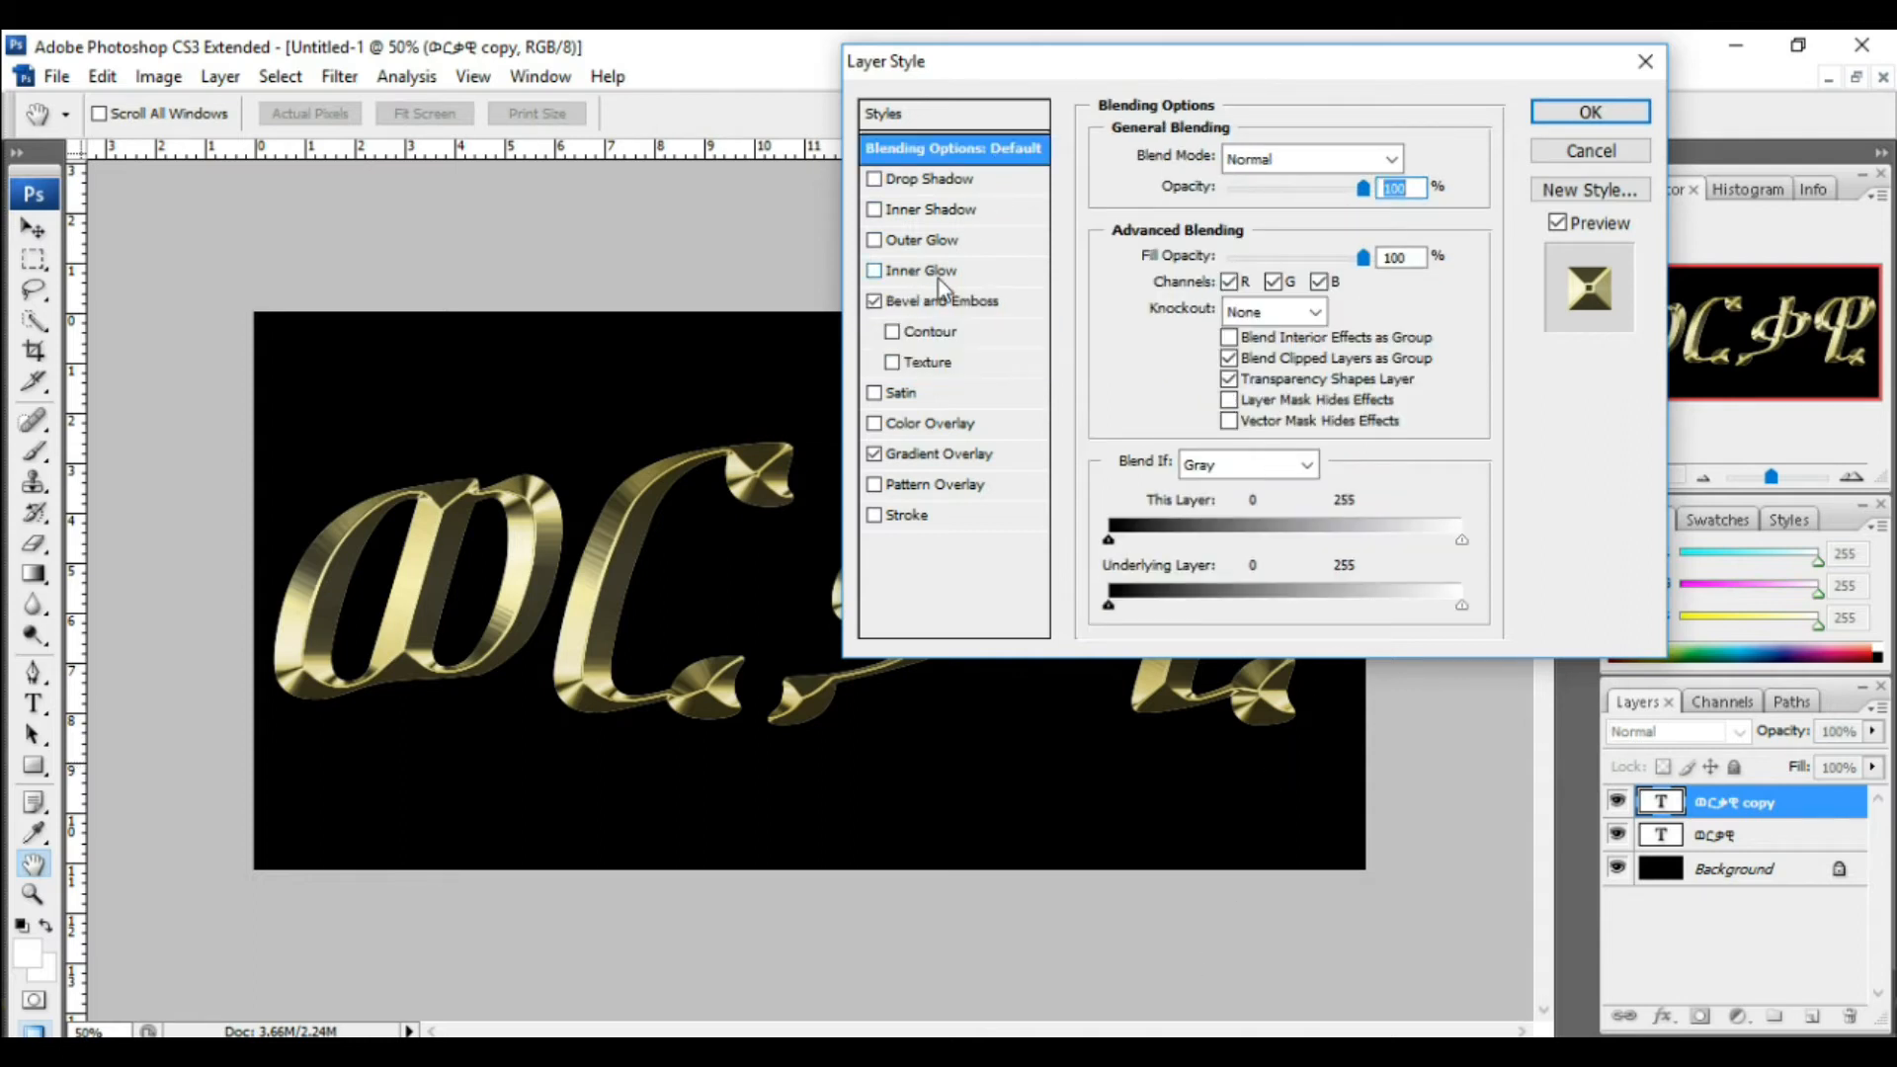
left_click(944, 273)
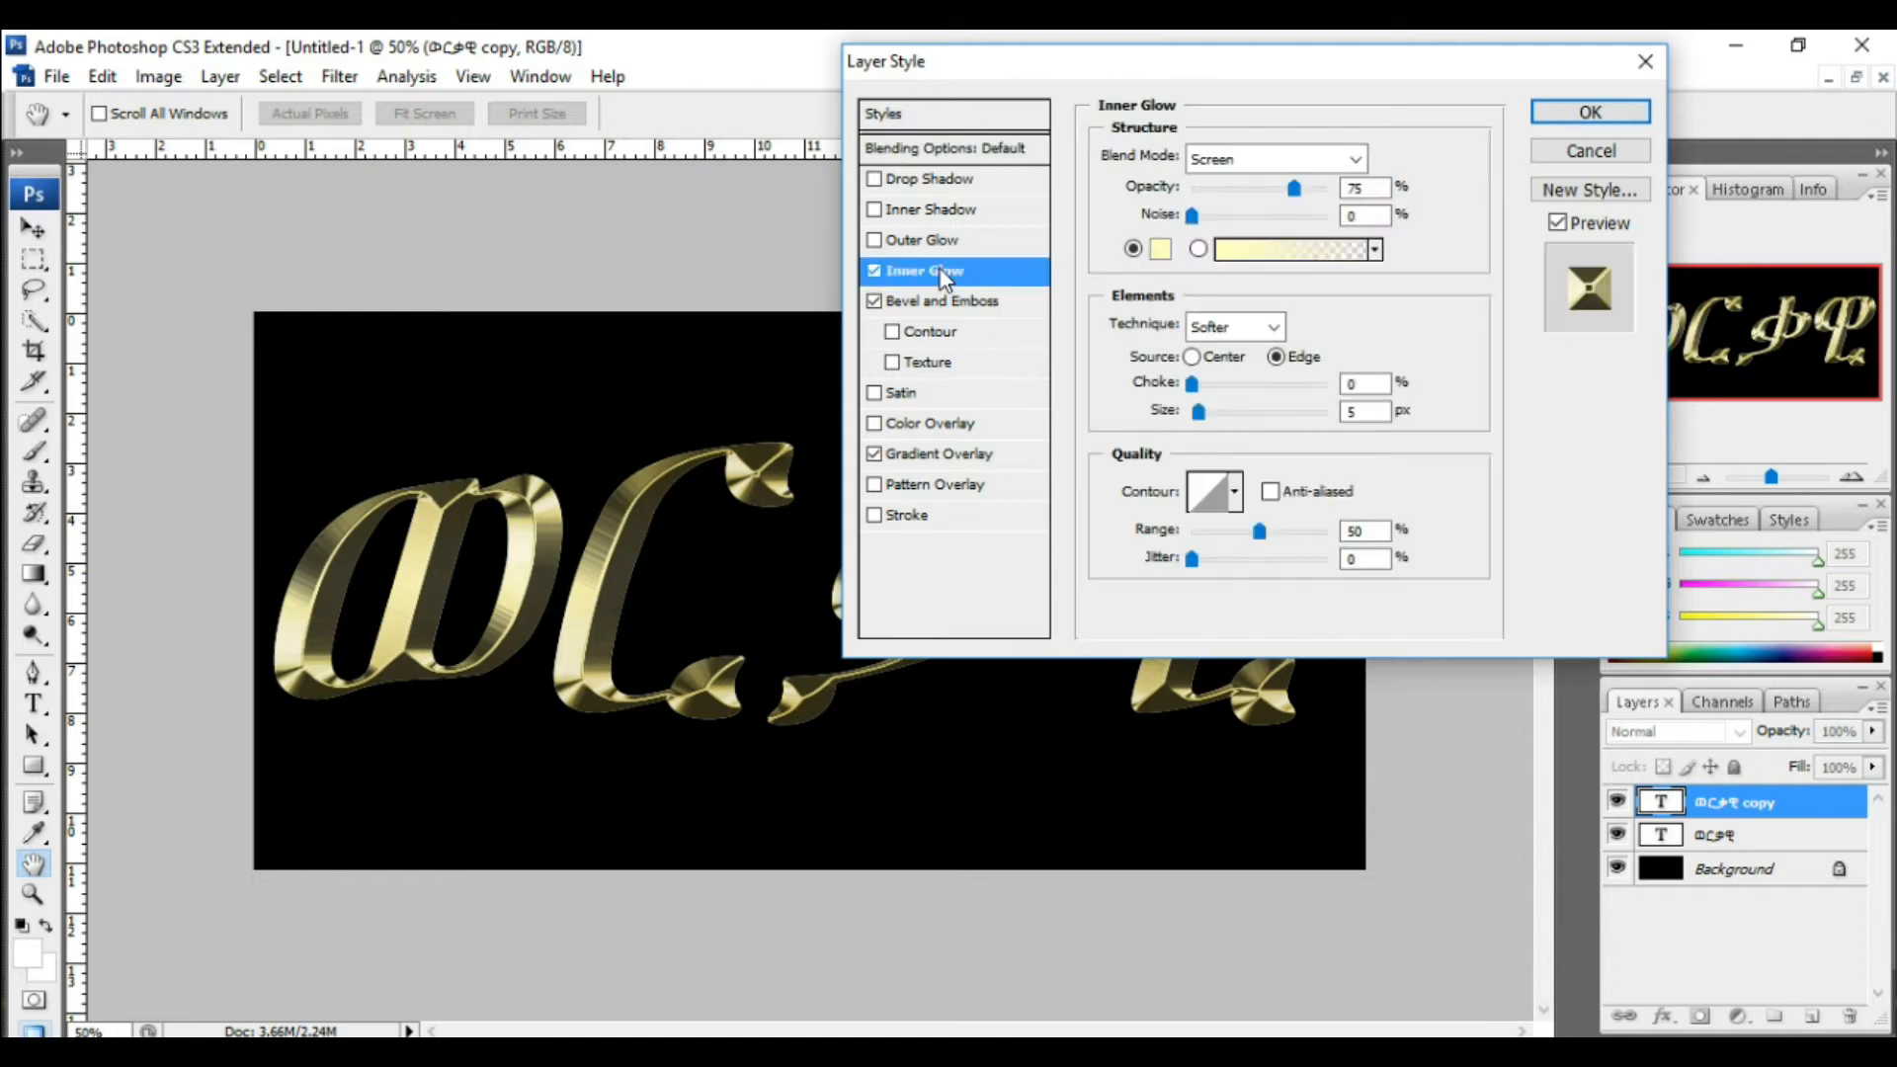
left_click(1357, 160)
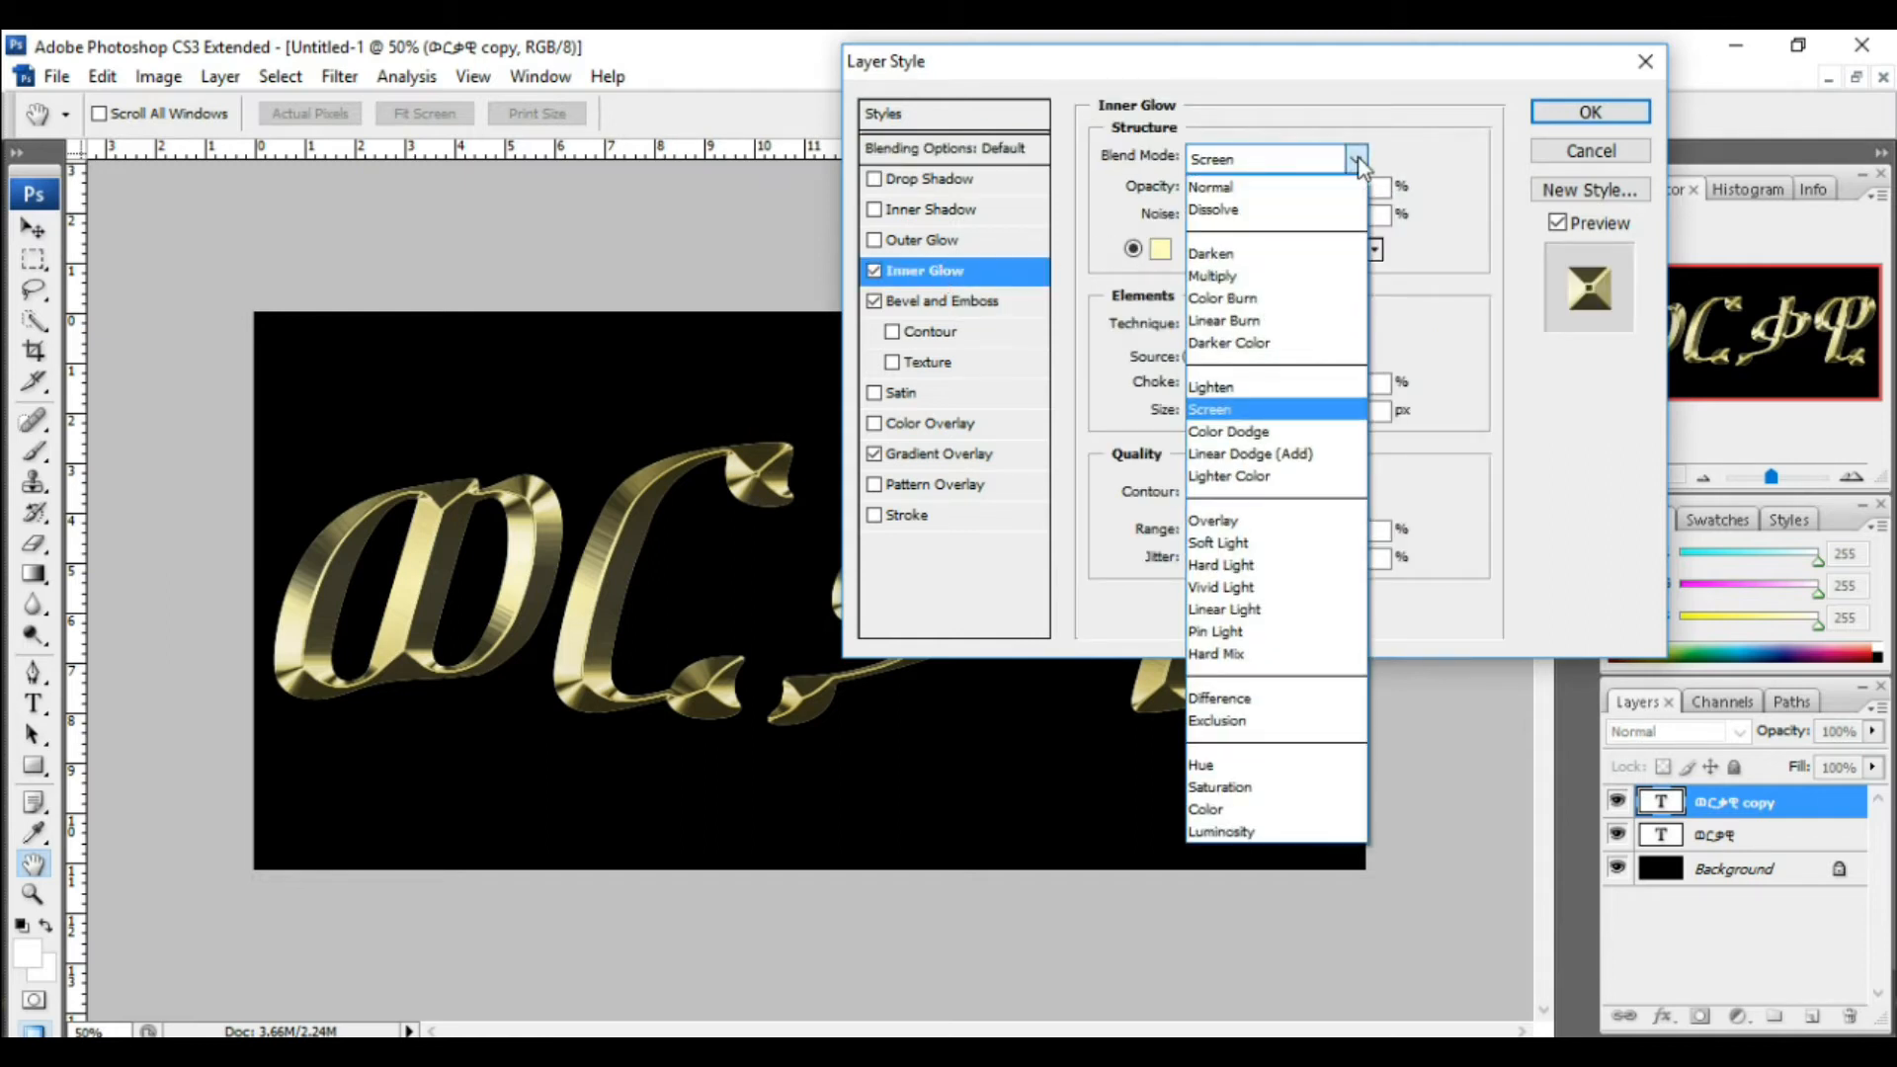
left_click(1297, 282)
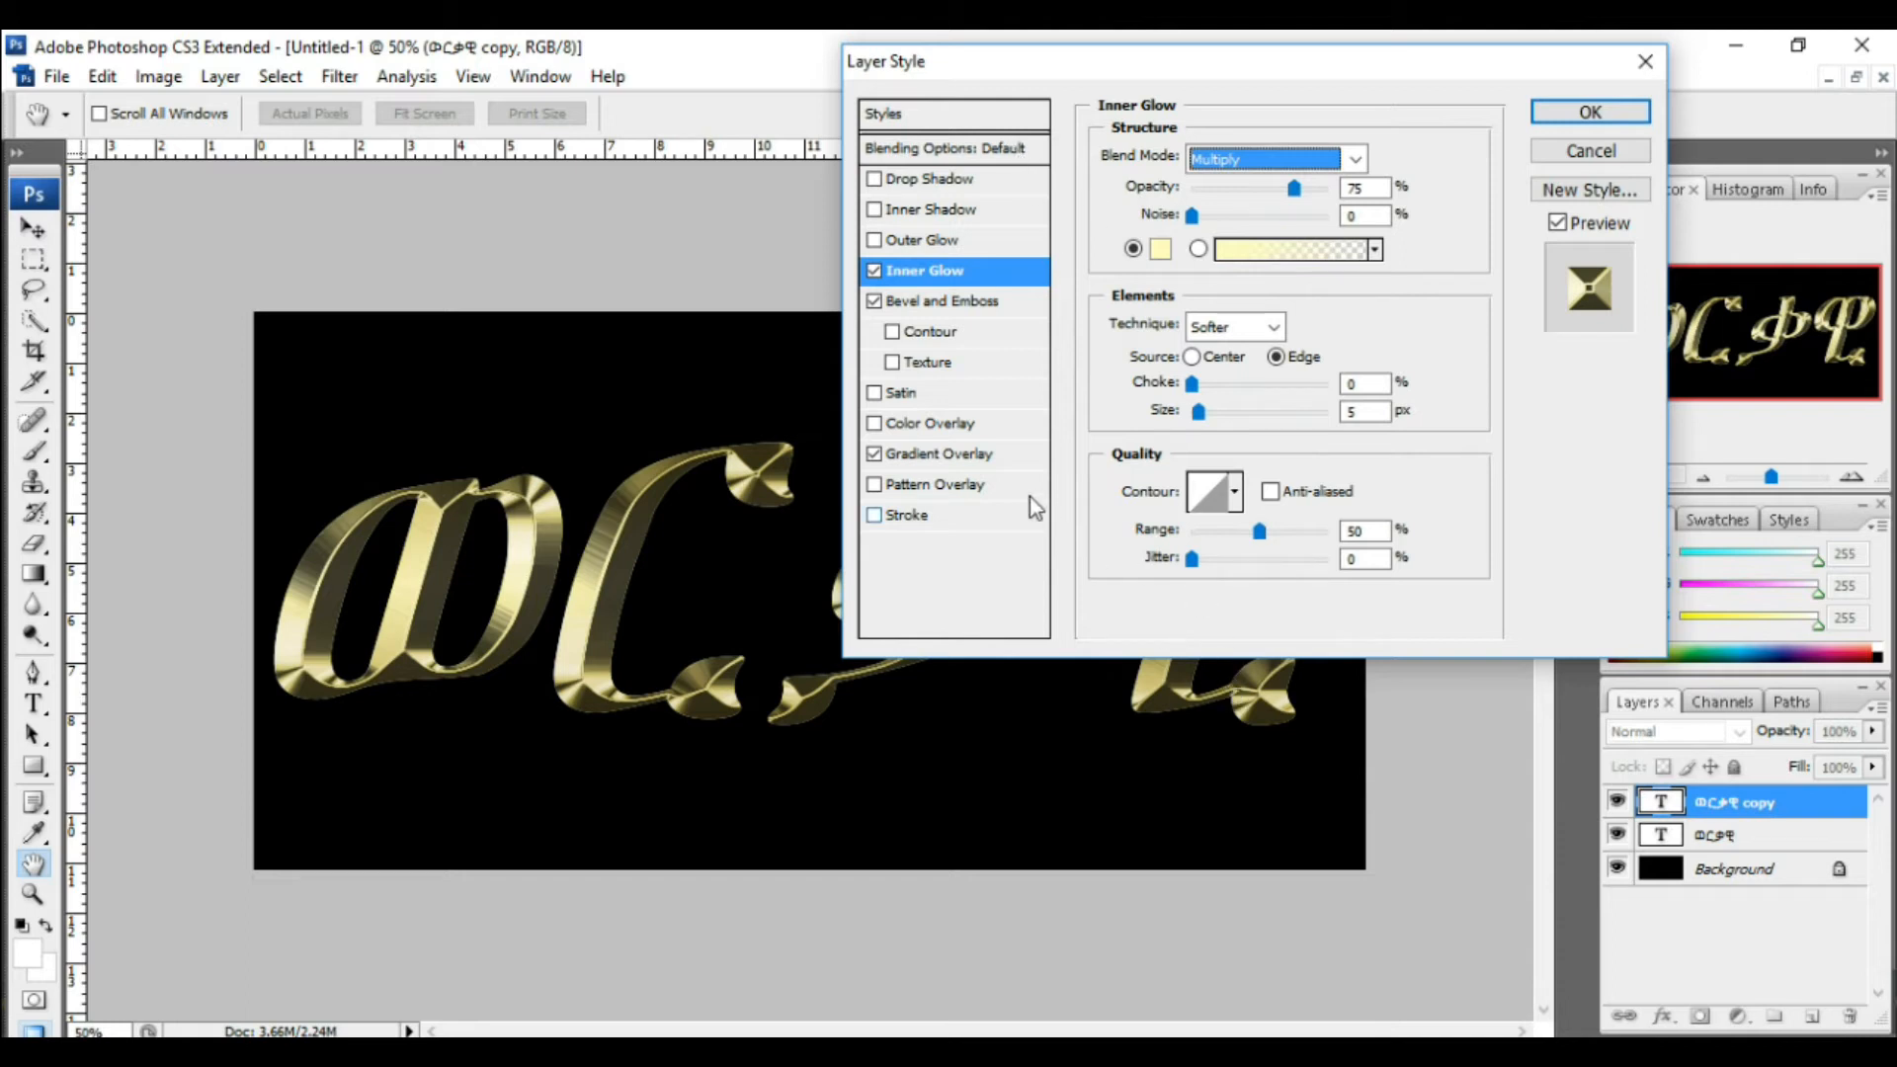
key("Tab")
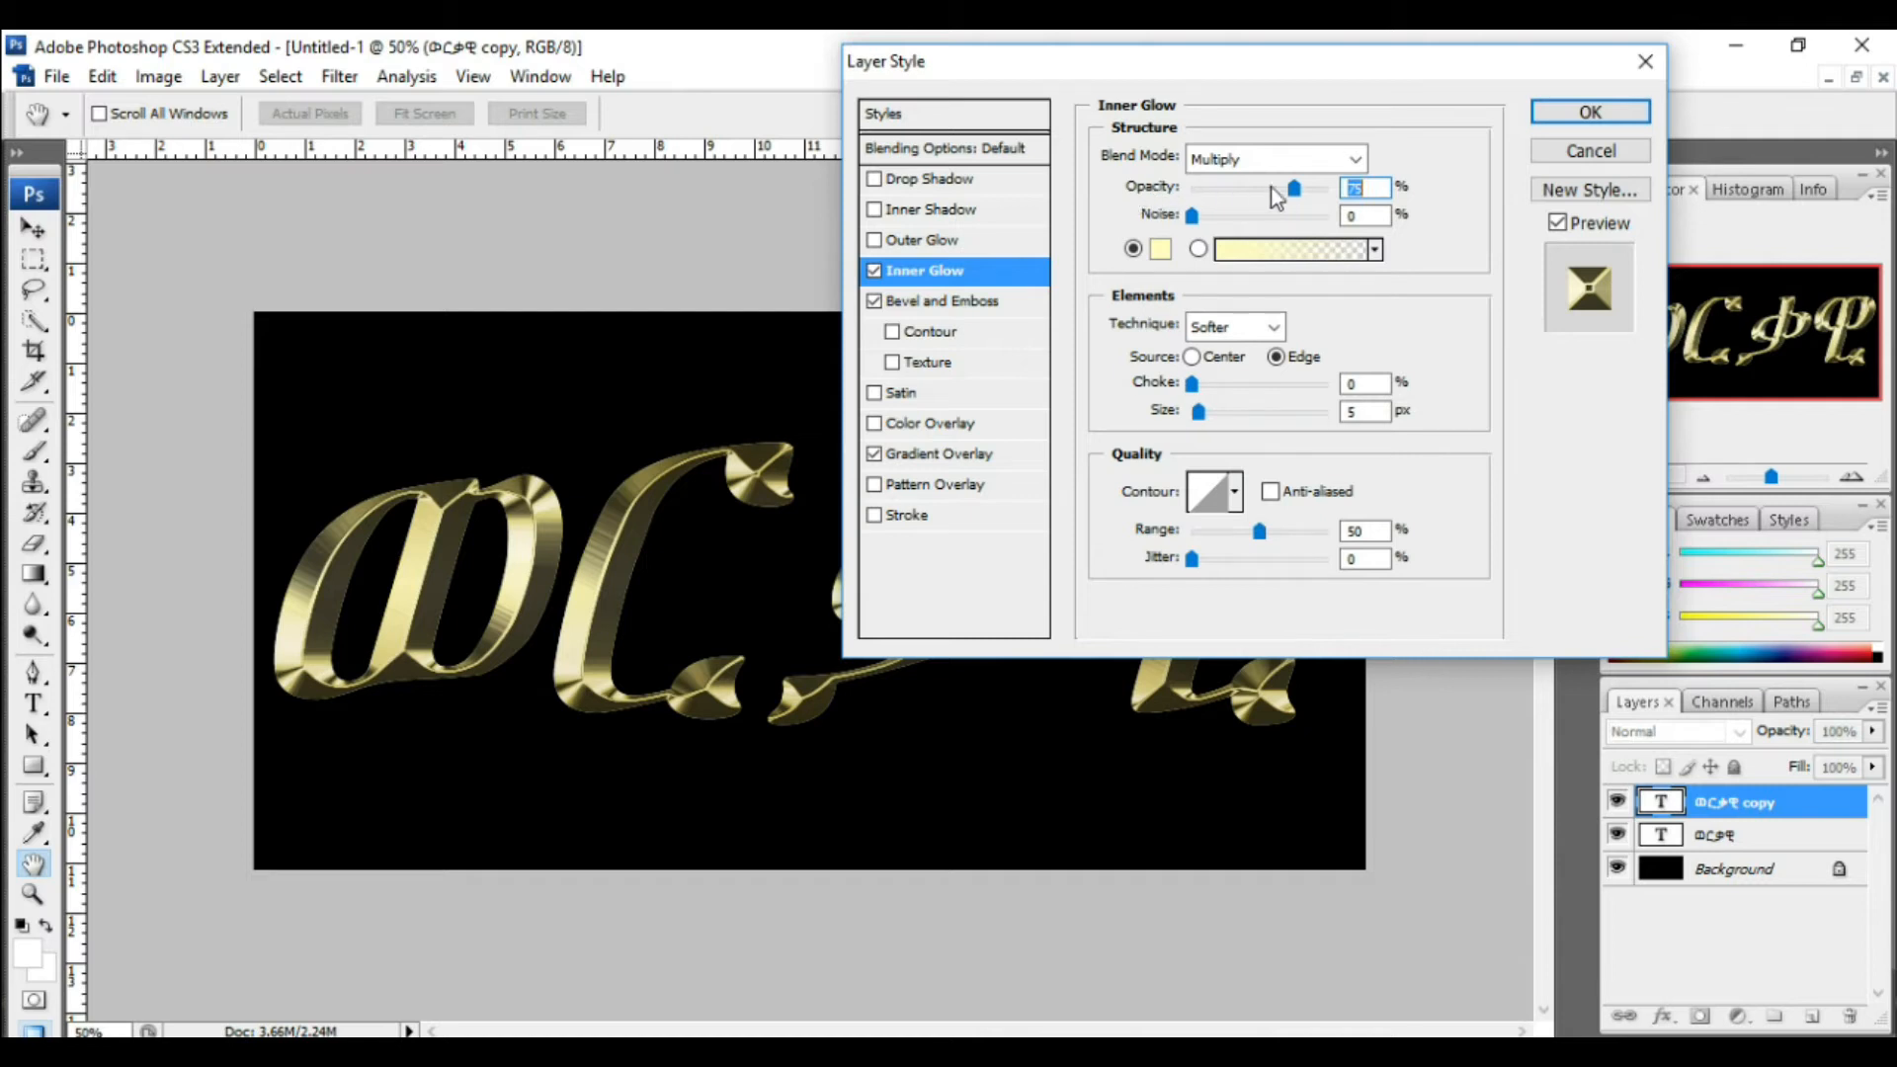
type("50")
Step: Set the inner glow colour to R 232, G 128, B 31 (e8801f)
left_click(1161, 256)
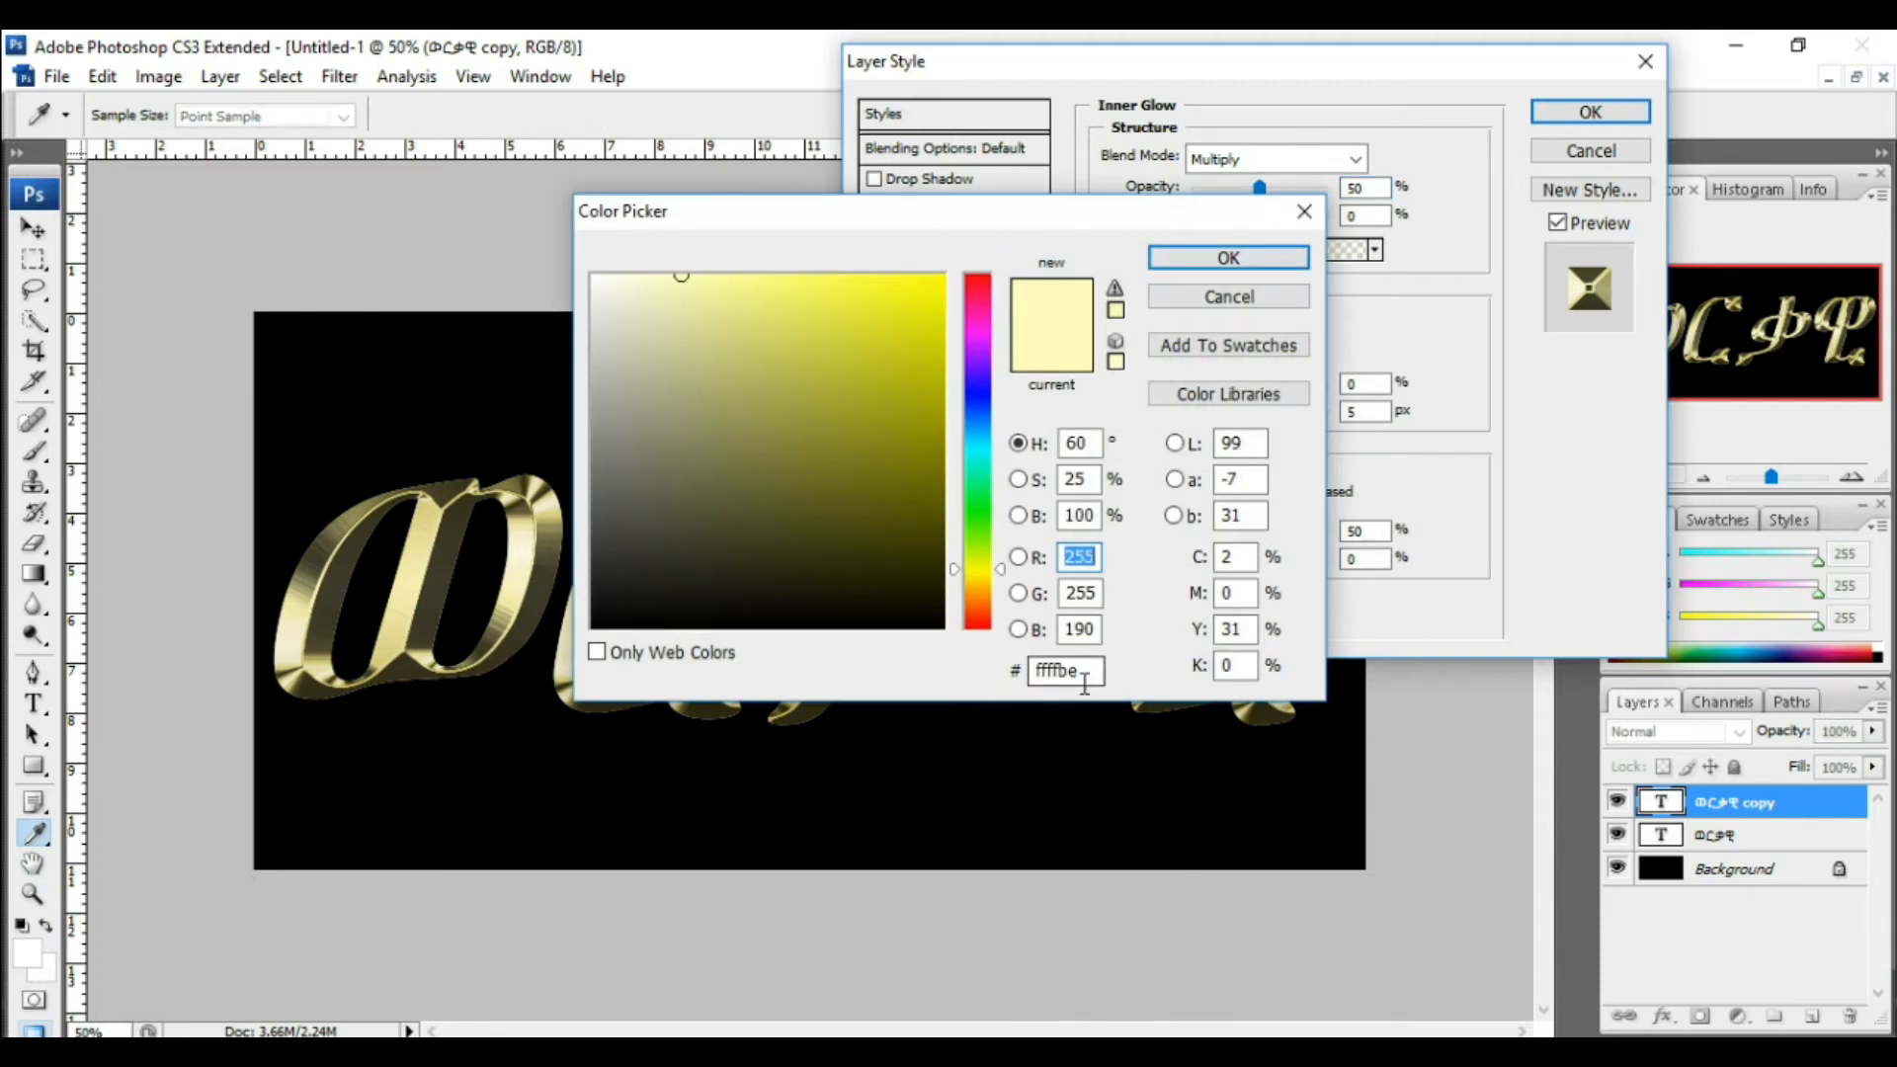
type("23")
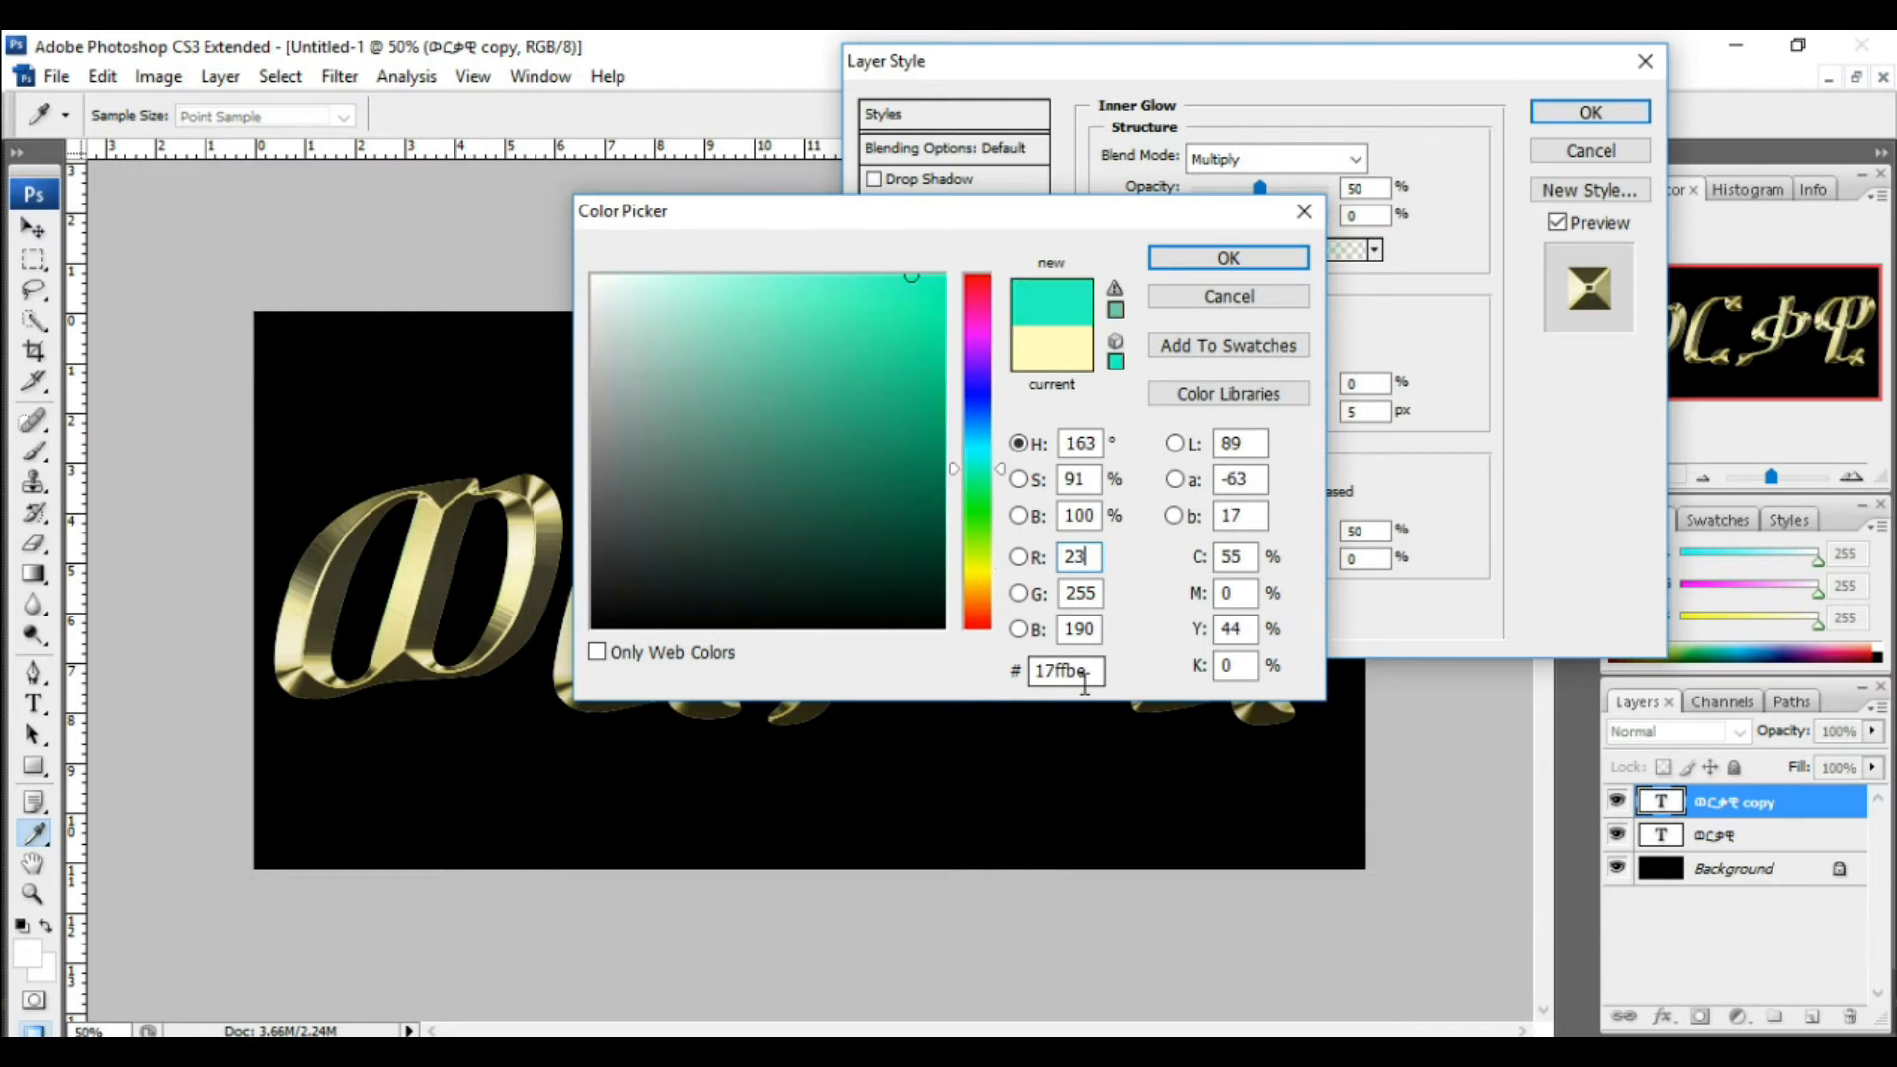
type("2")
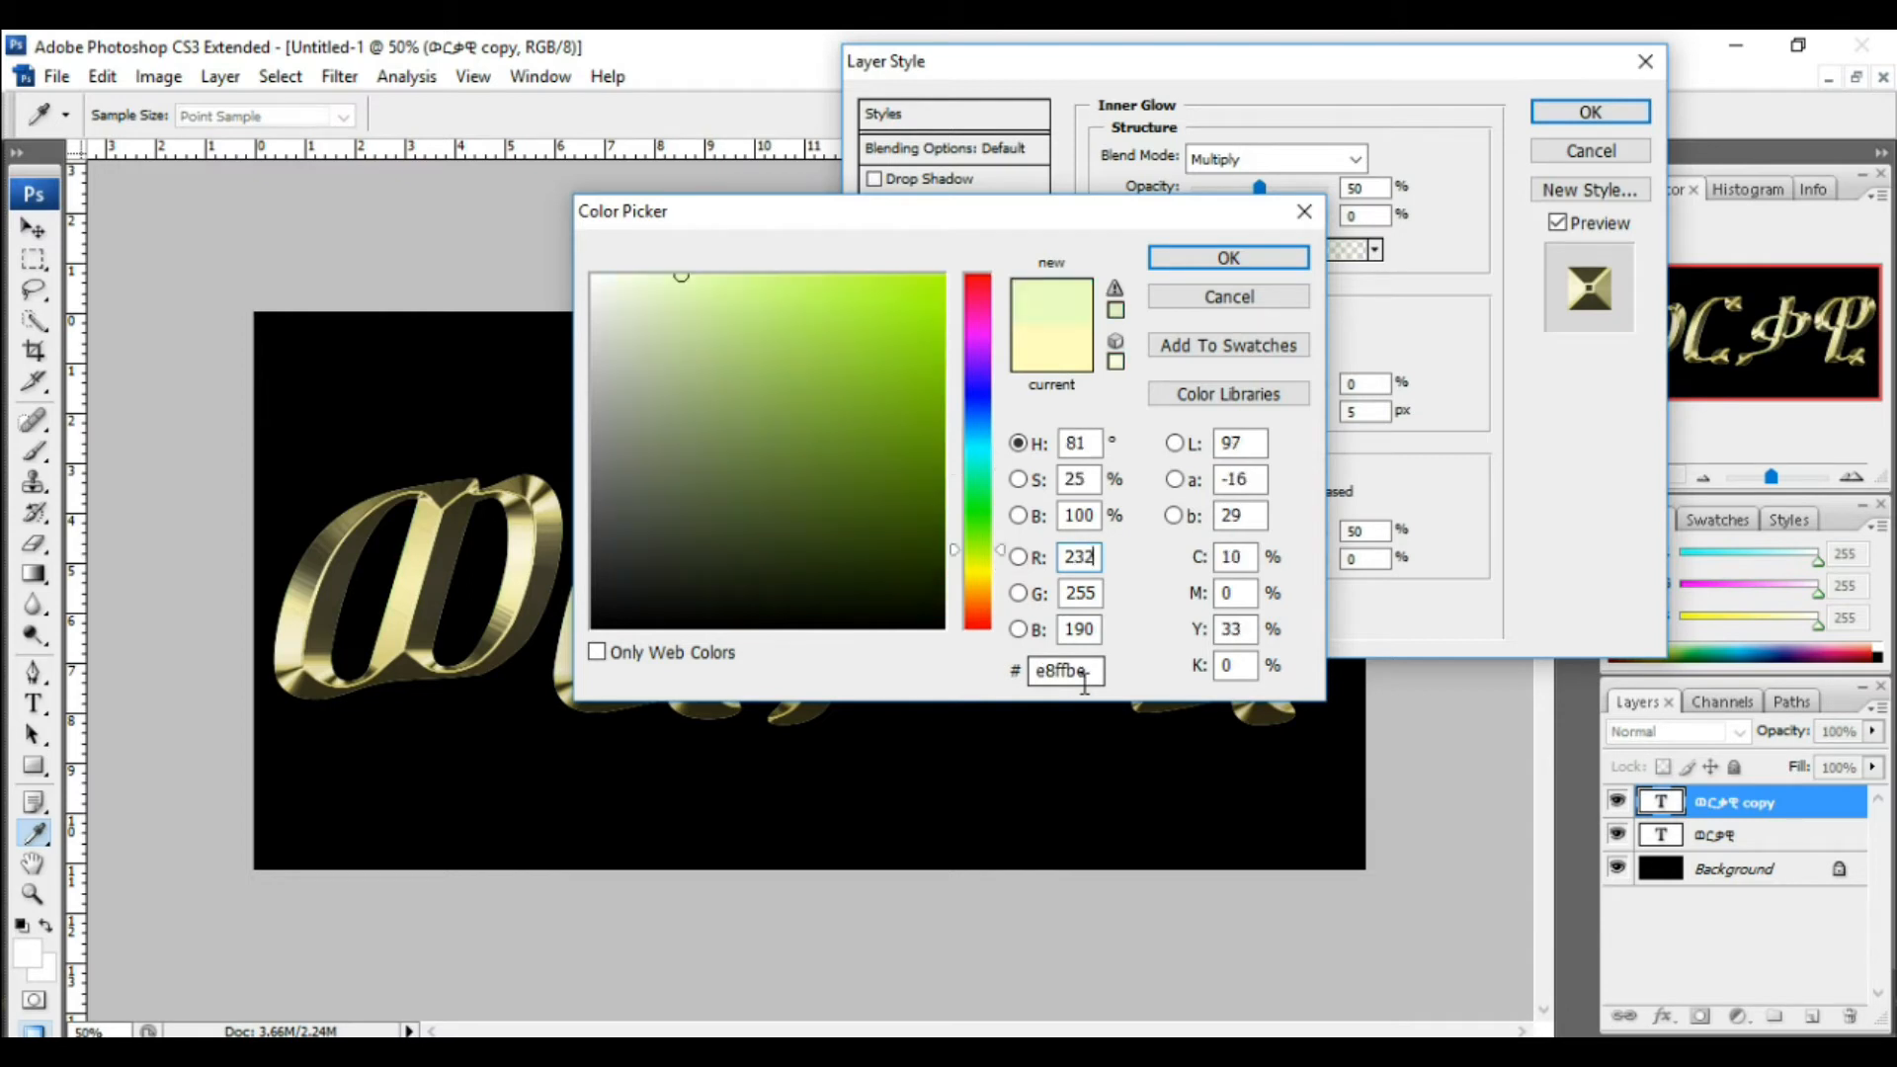
key("Tab")
type("128")
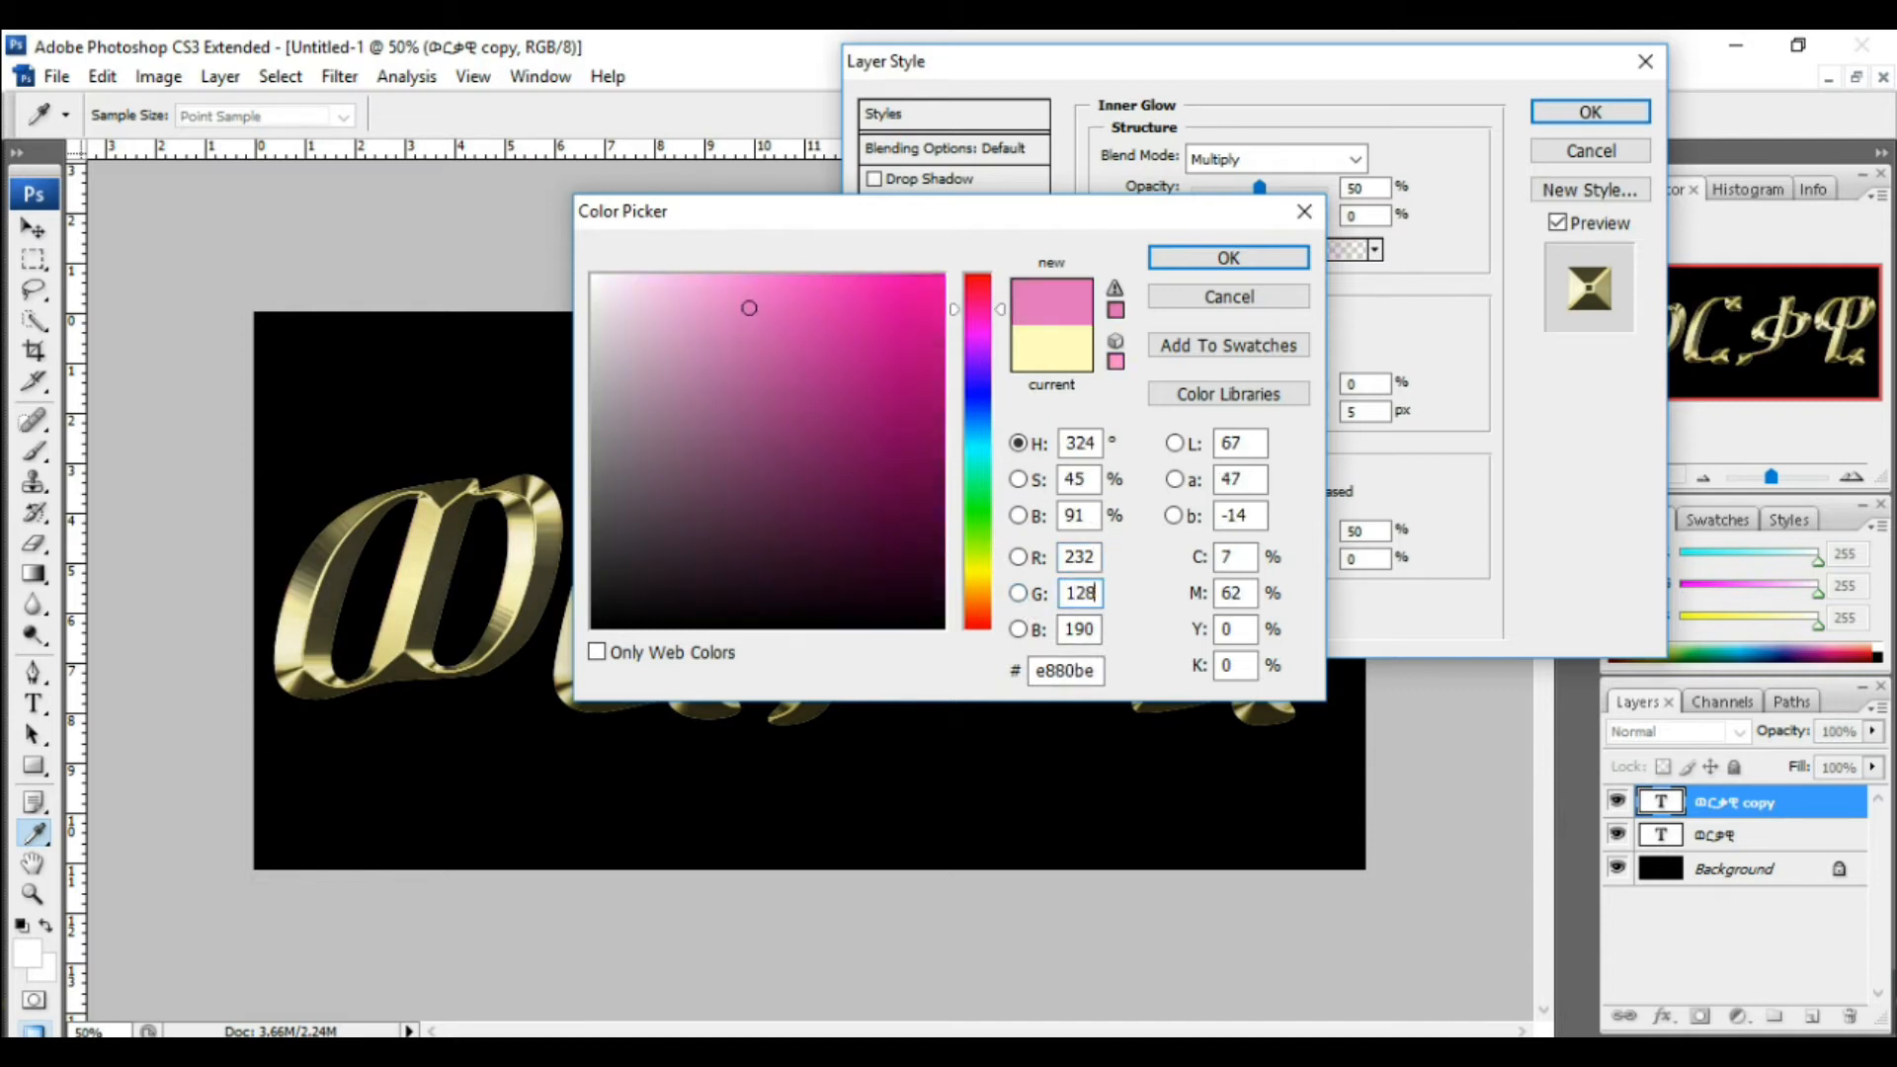
double_click(1083, 595)
double_click(1087, 630)
type("31")
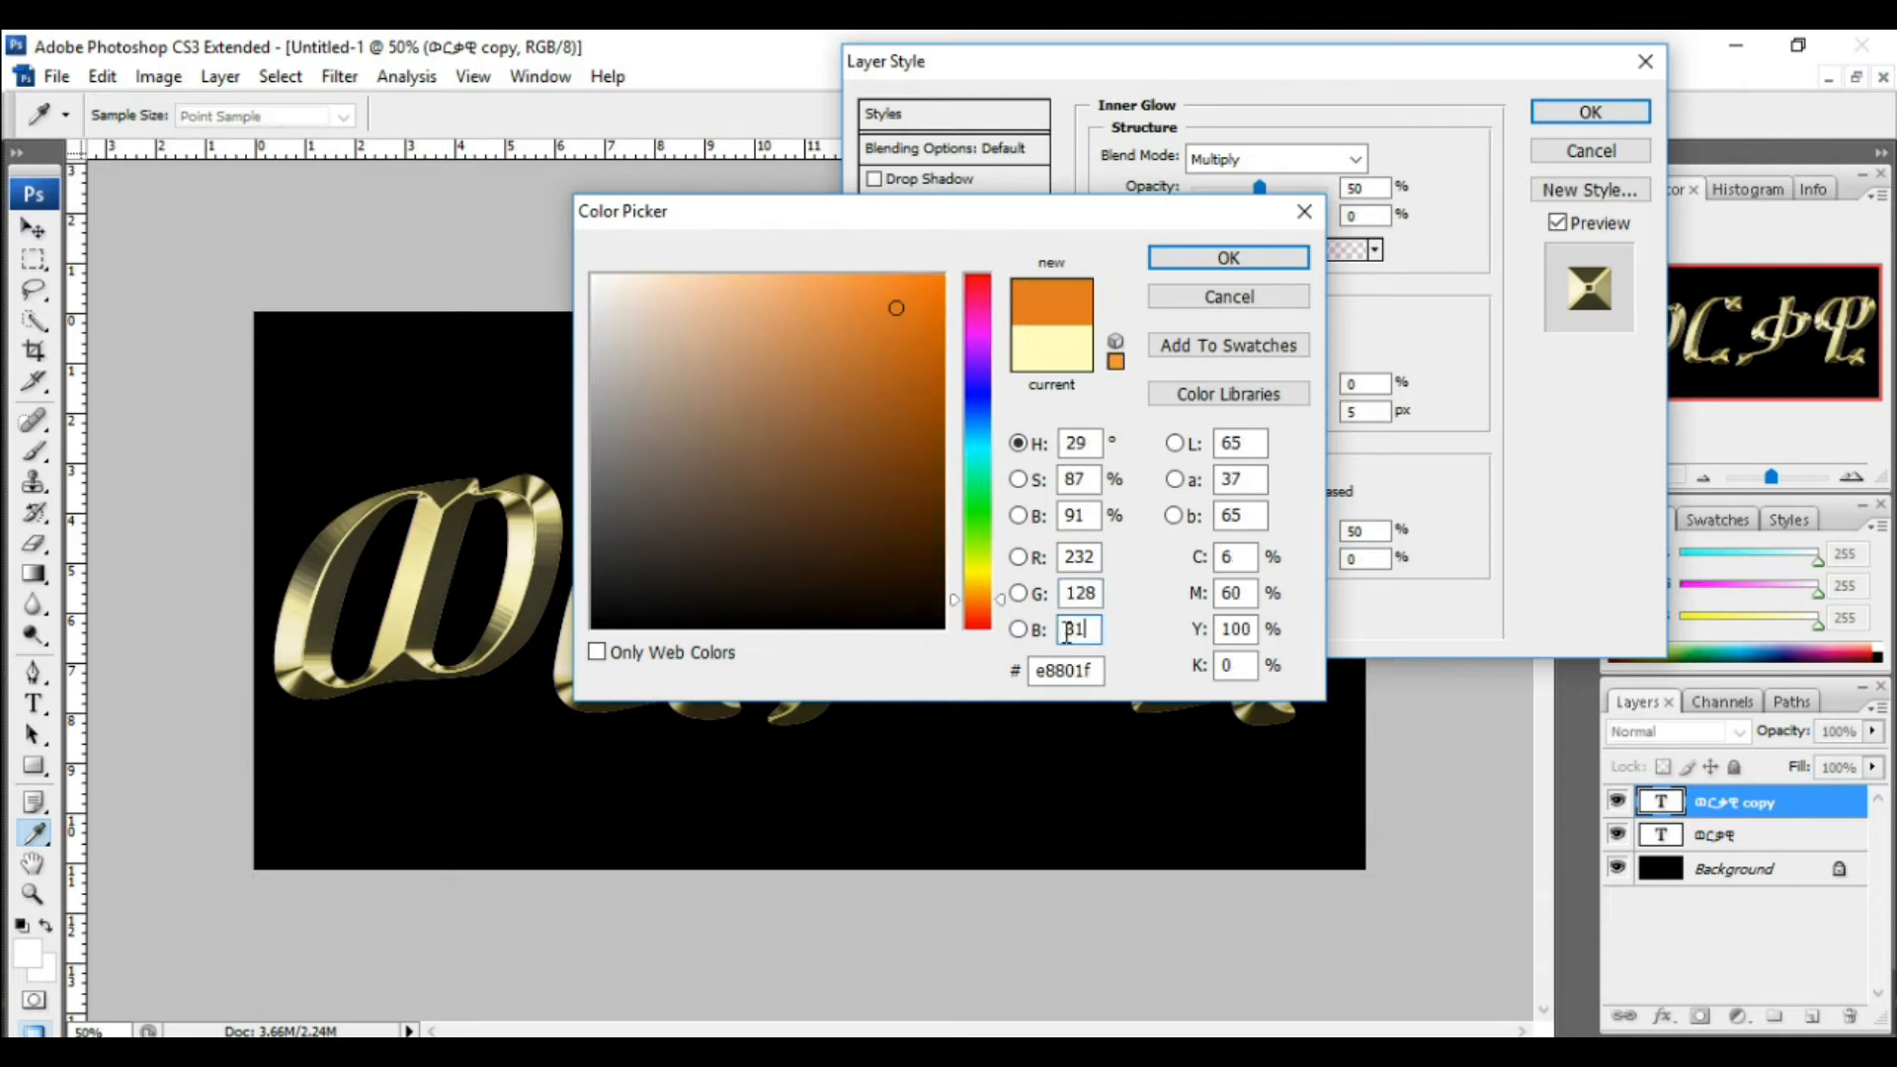
left_click(1226, 256)
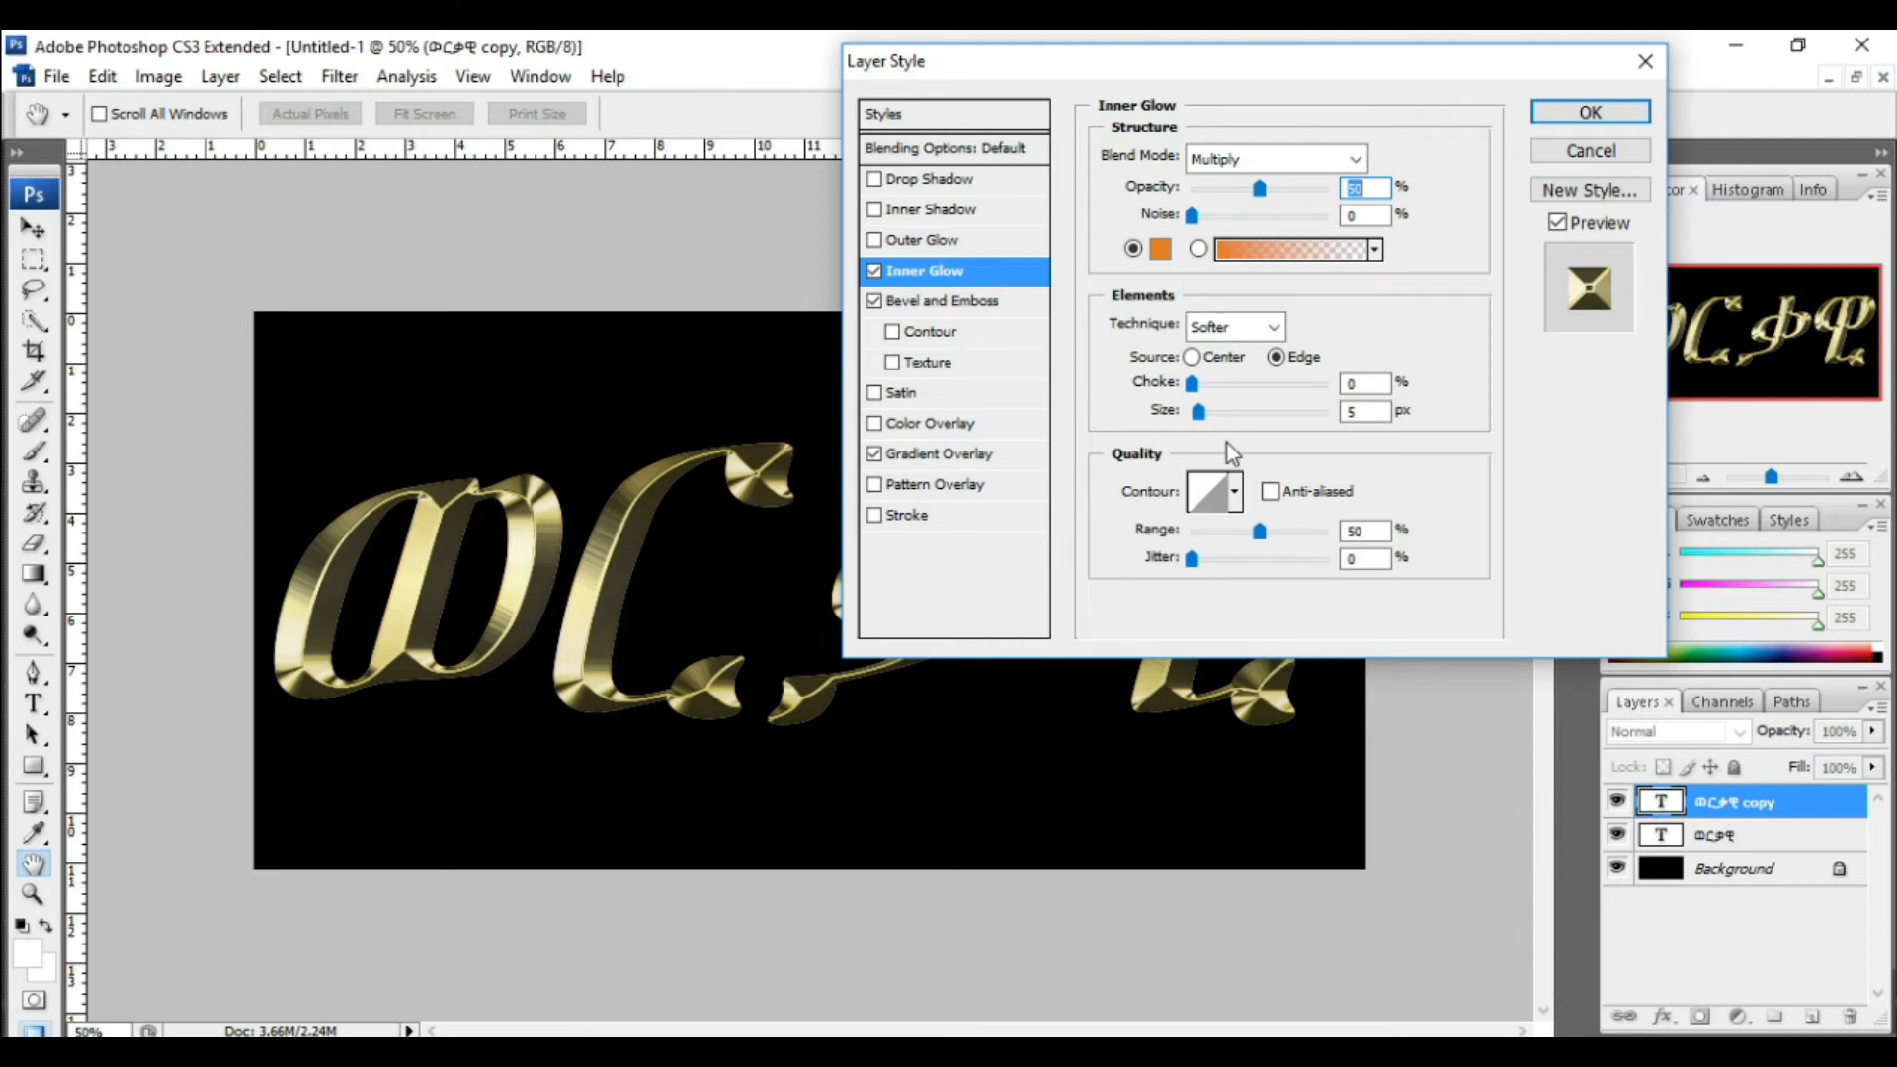
Step: Enlarge the inner glow size and apply the layer style
left_click_drag(1198, 413, 1251, 431)
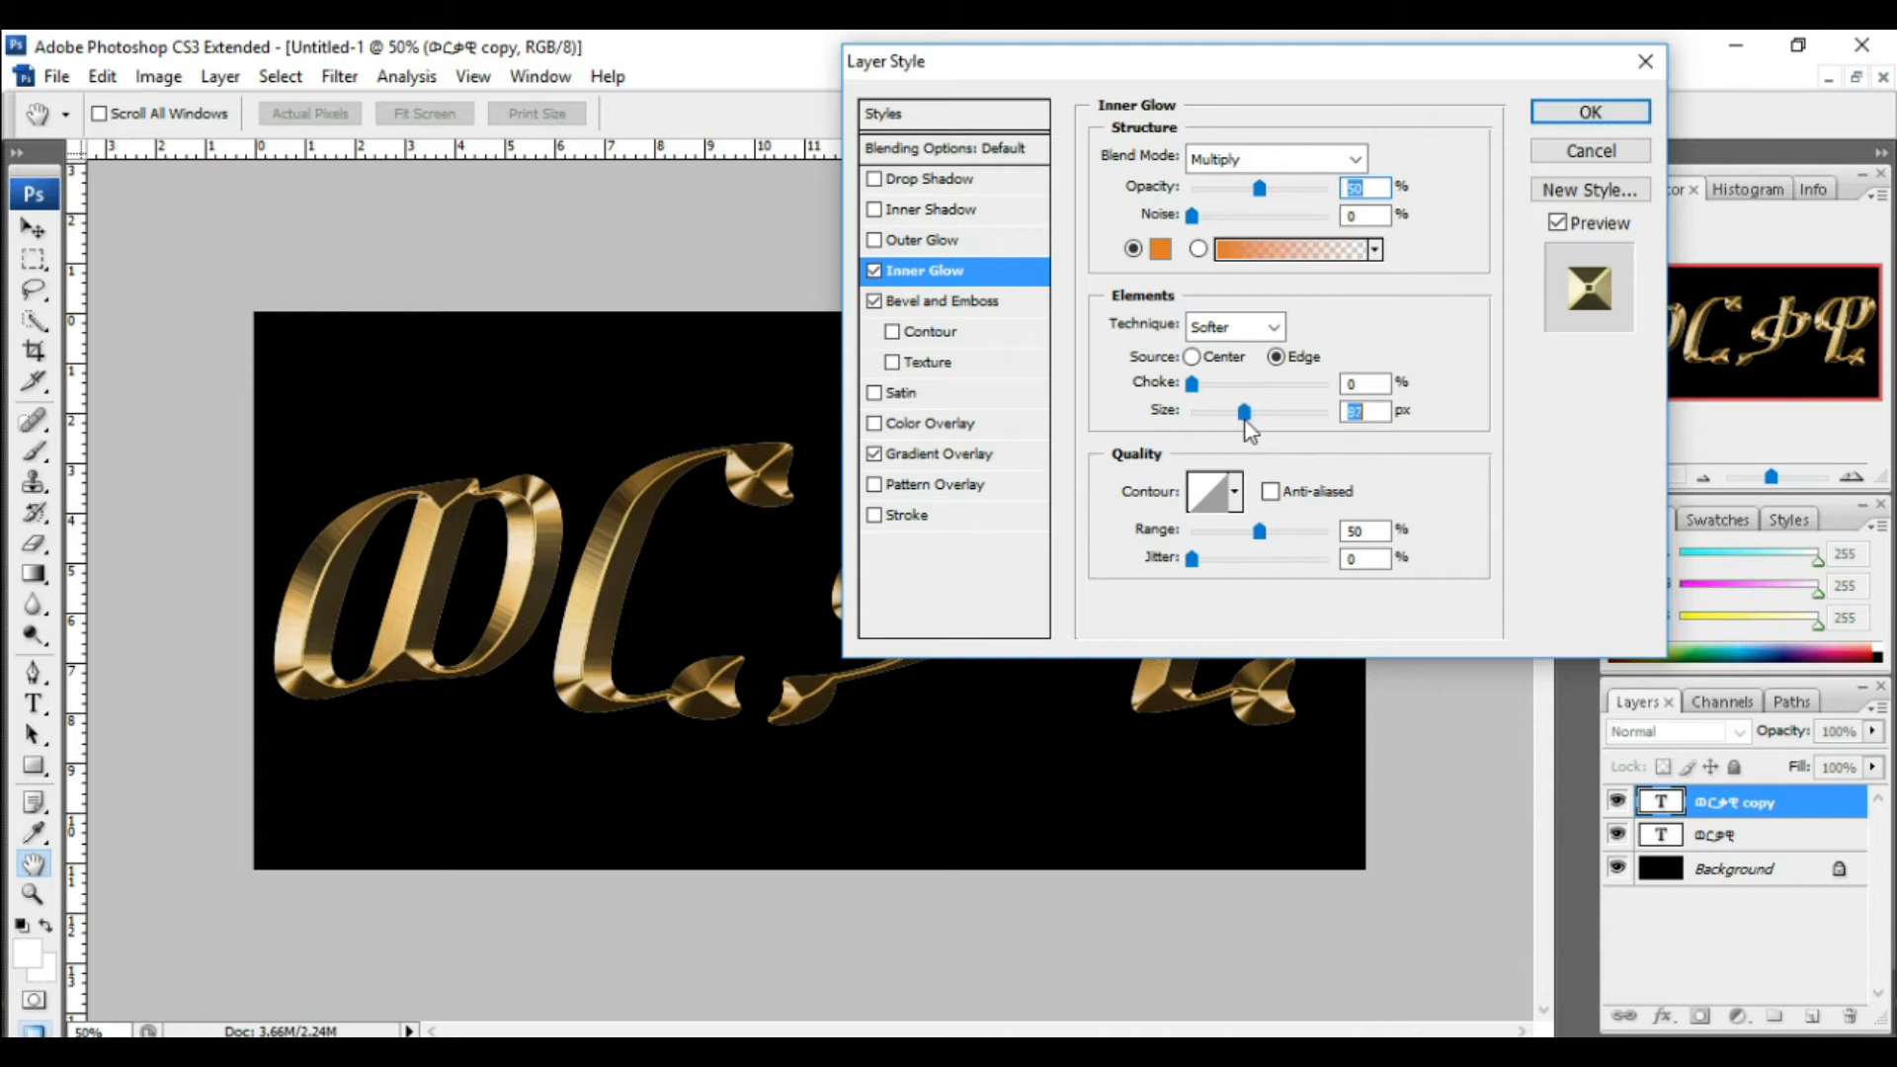
left_click_drag(1246, 423, 1248, 424)
left_click_drag(1252, 431, 1242, 432)
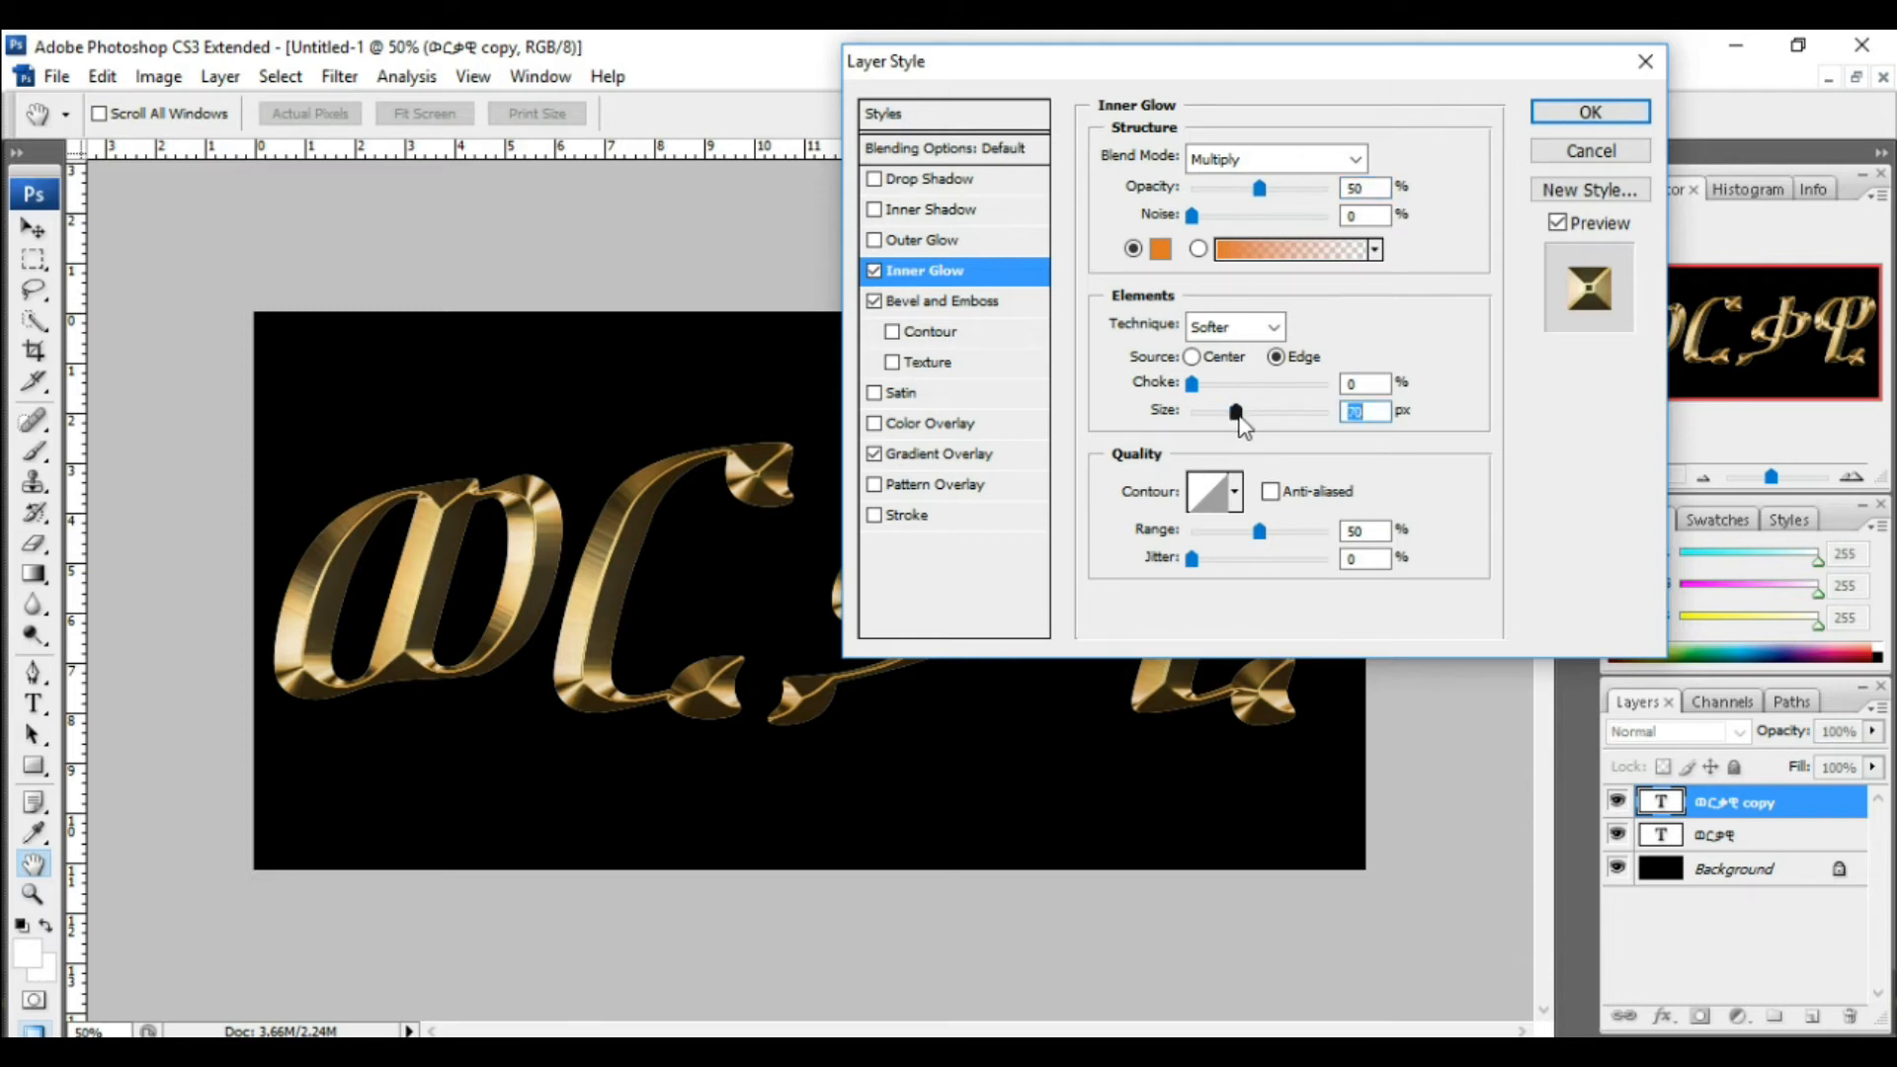
left_click(1579, 111)
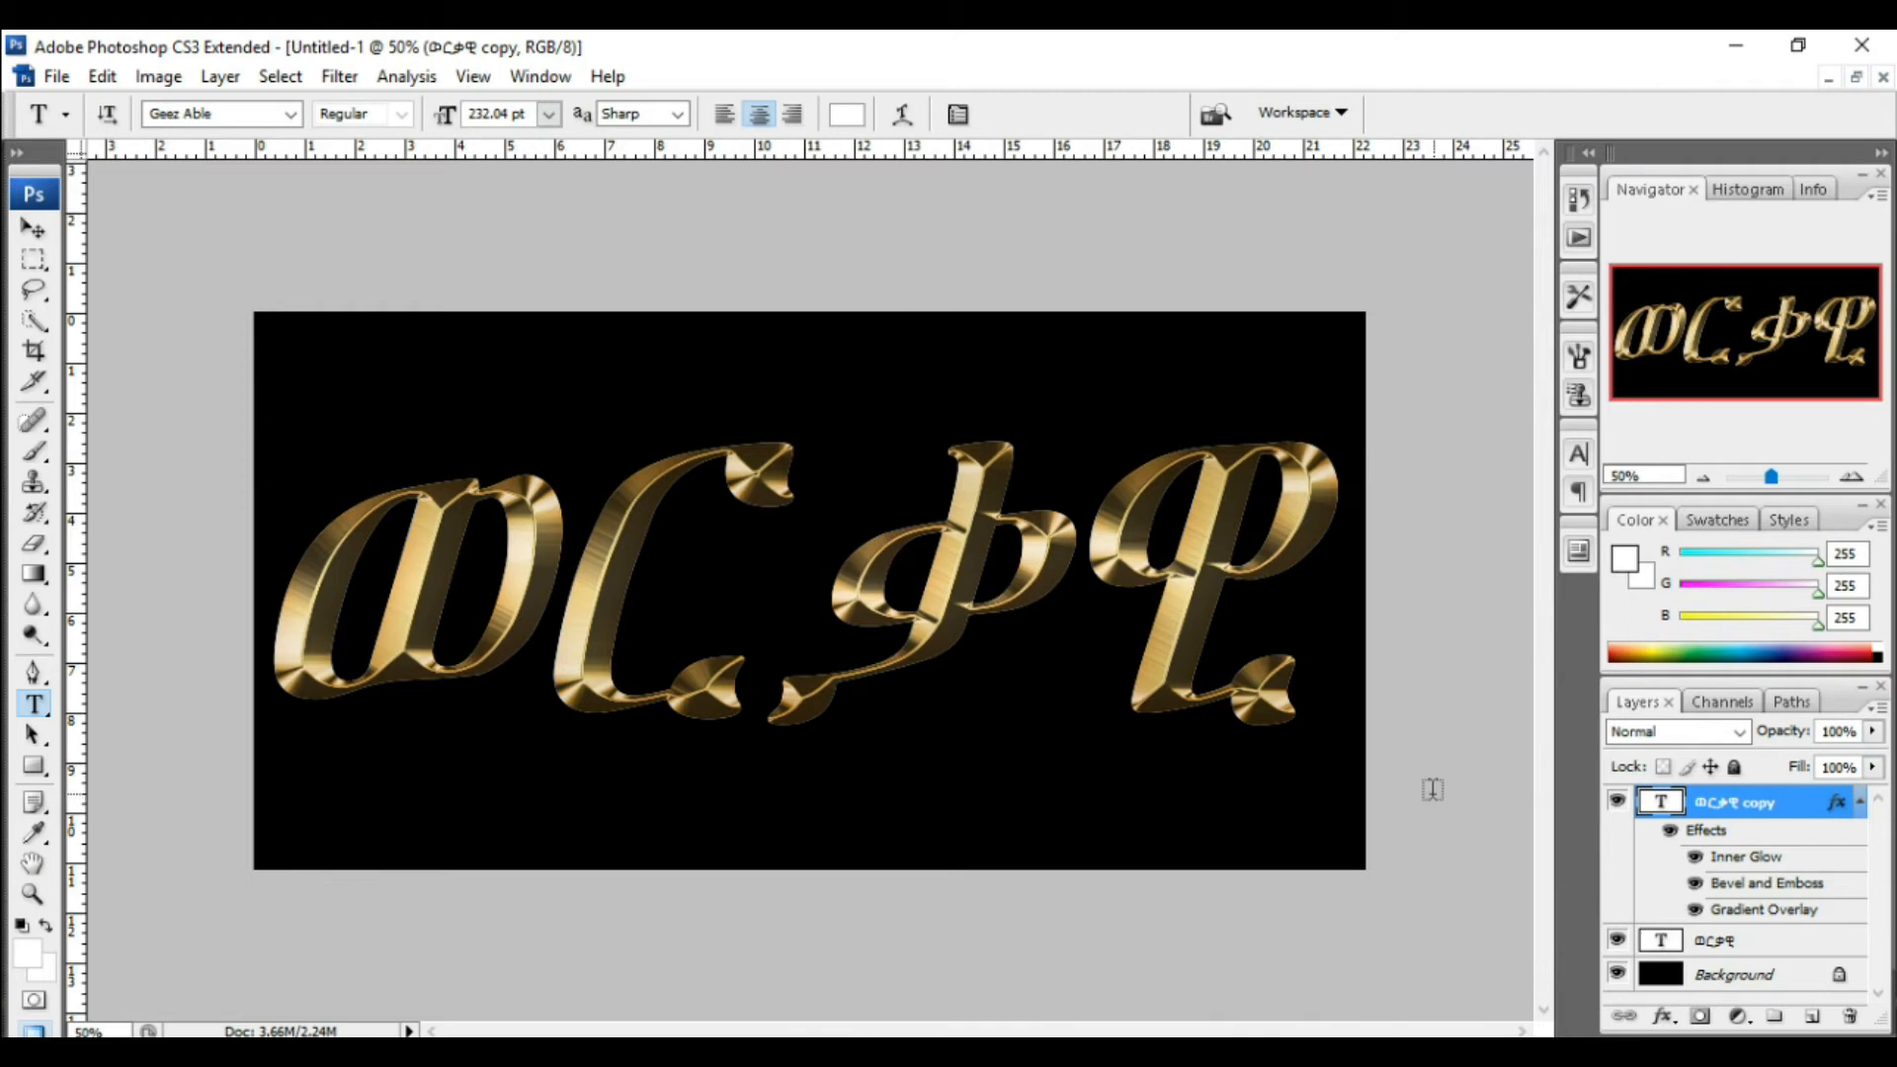
Step: Select the original text layer and add a Stroke effect with a gradient fill type
left_click(1720, 944)
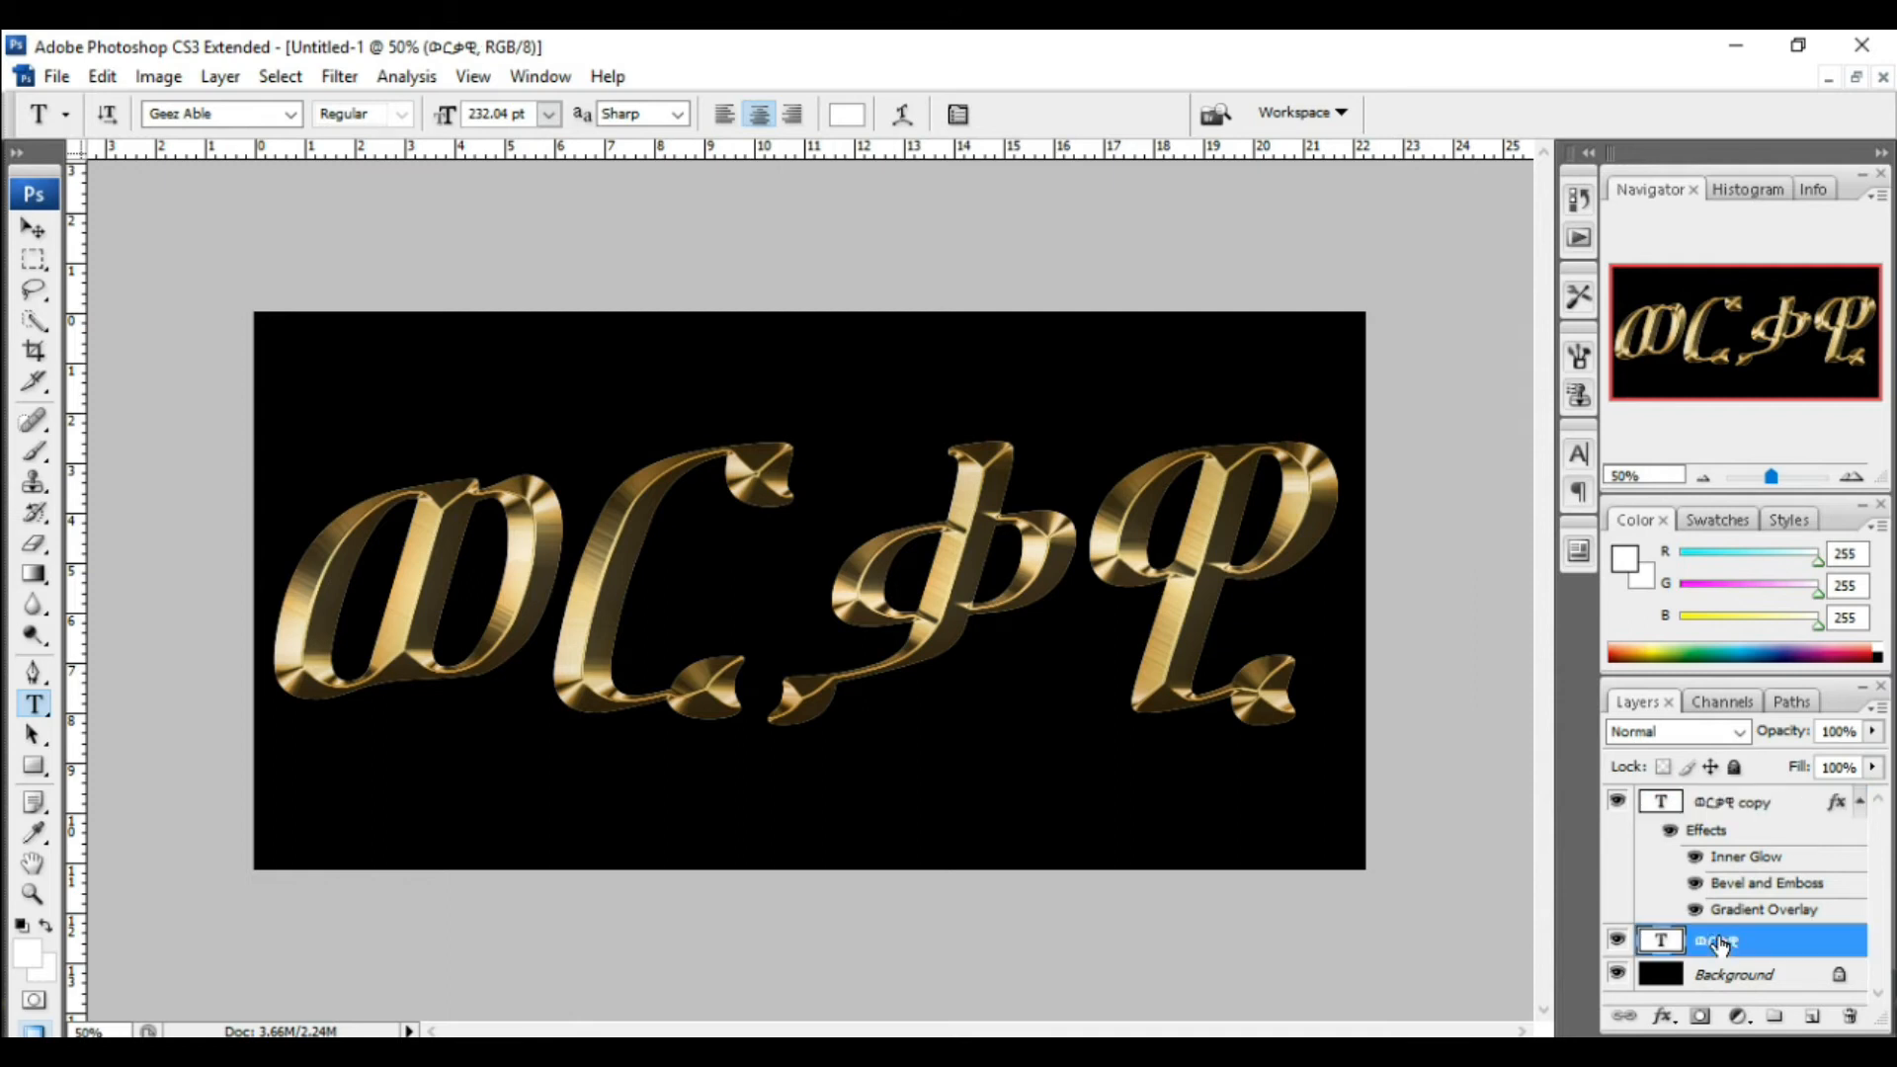
left_click(1663, 1020)
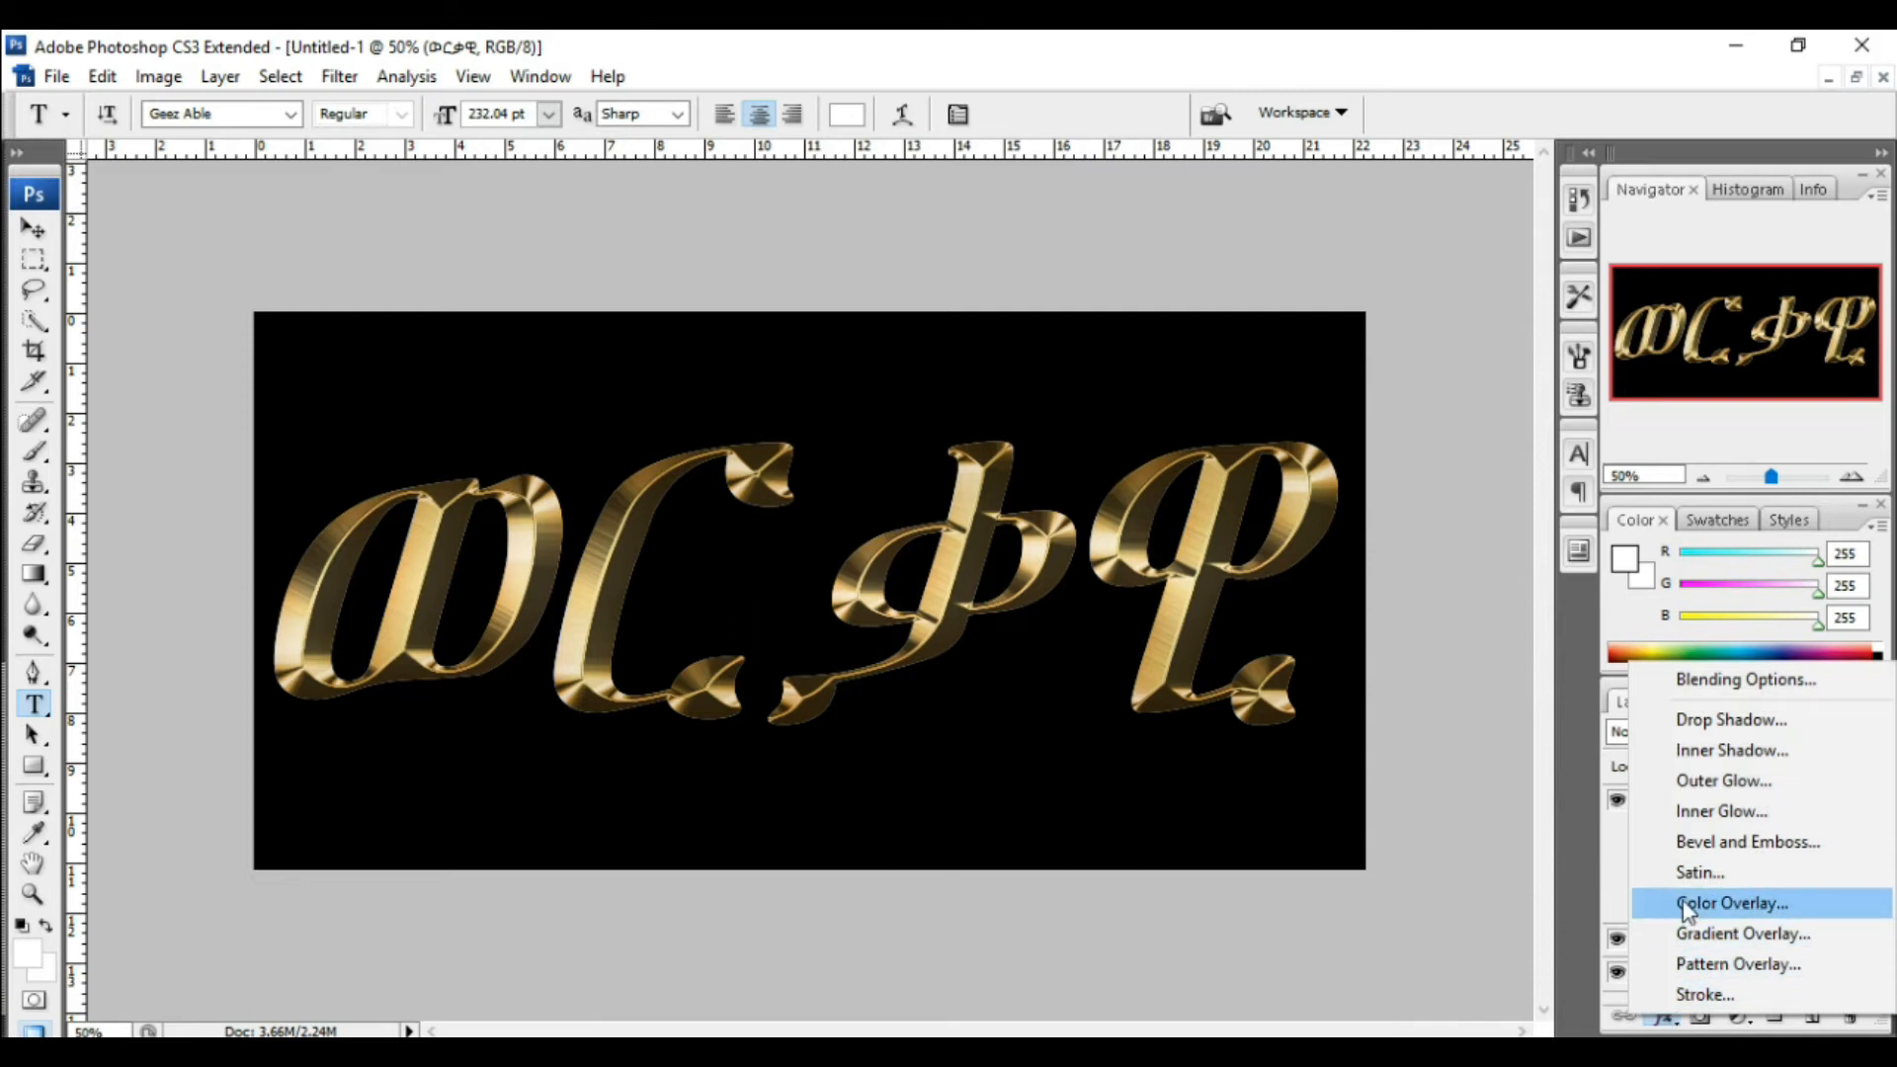
left_click(1710, 996)
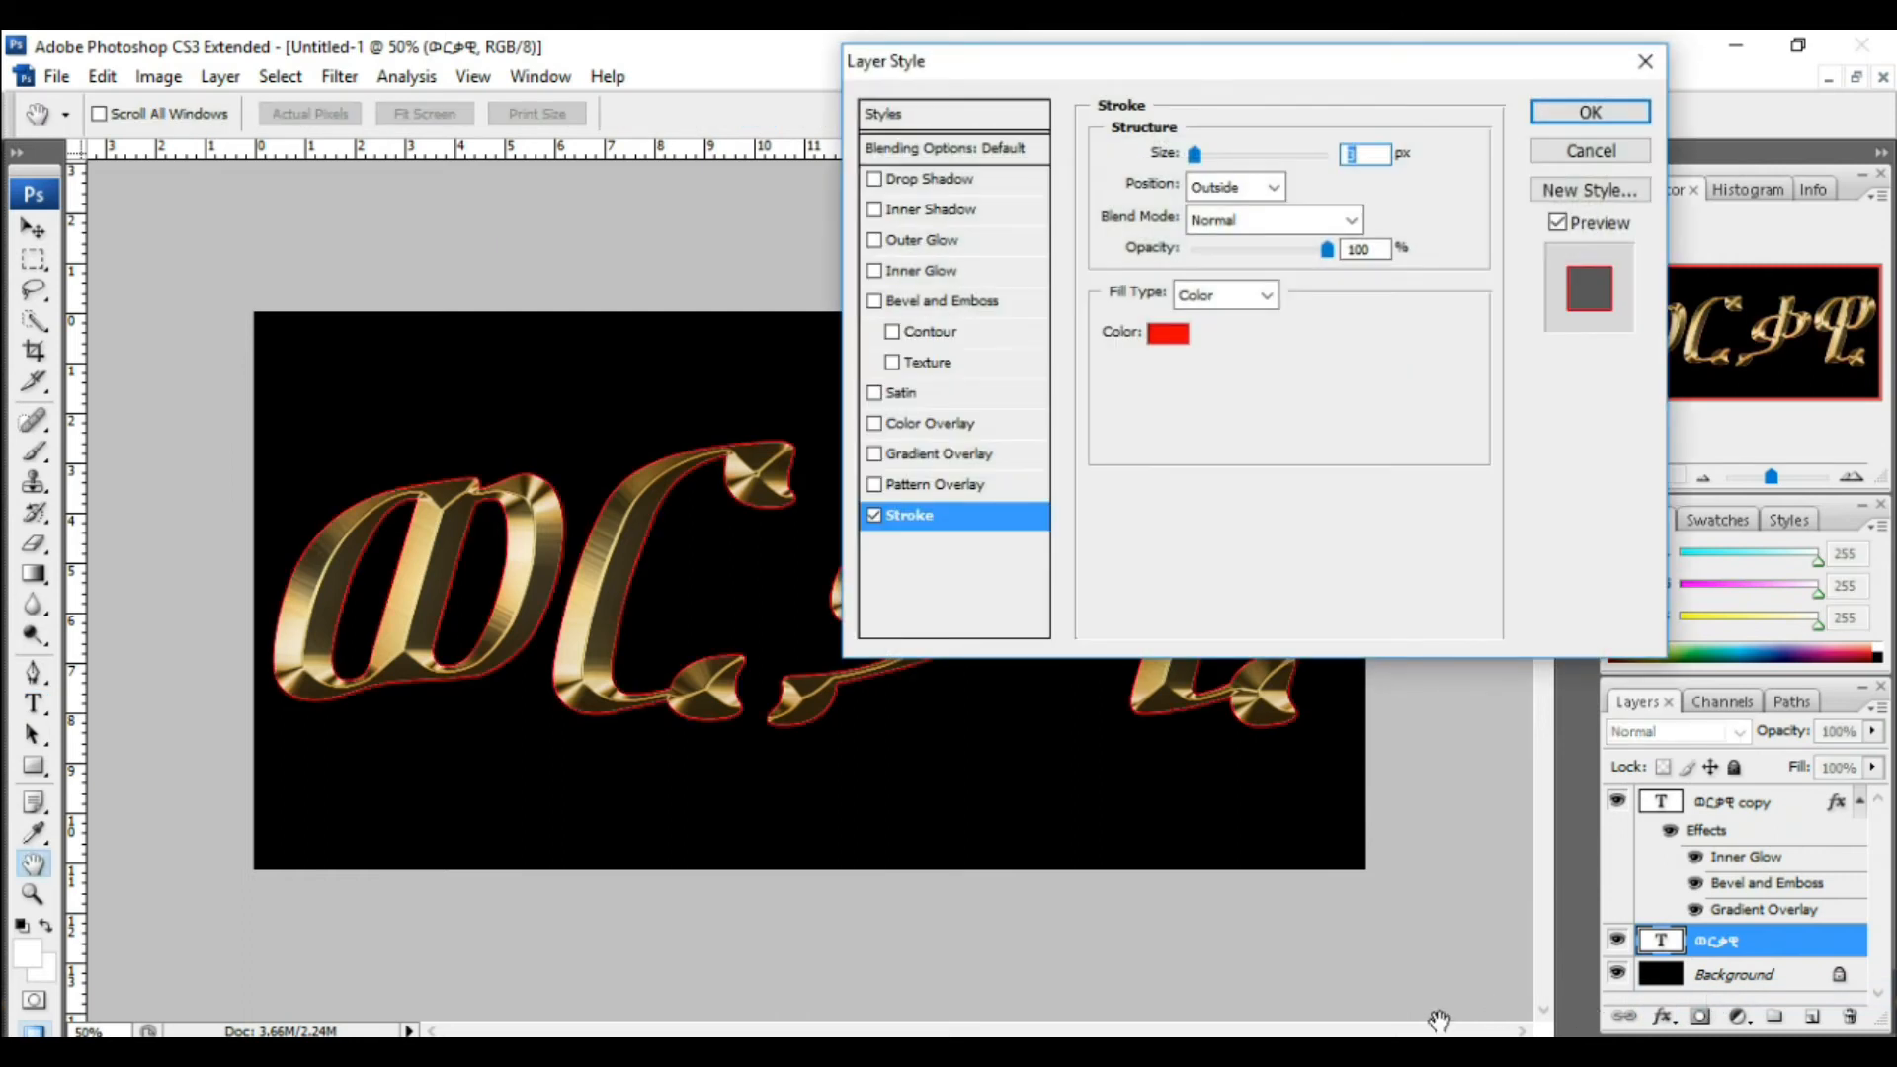
left_click(1267, 297)
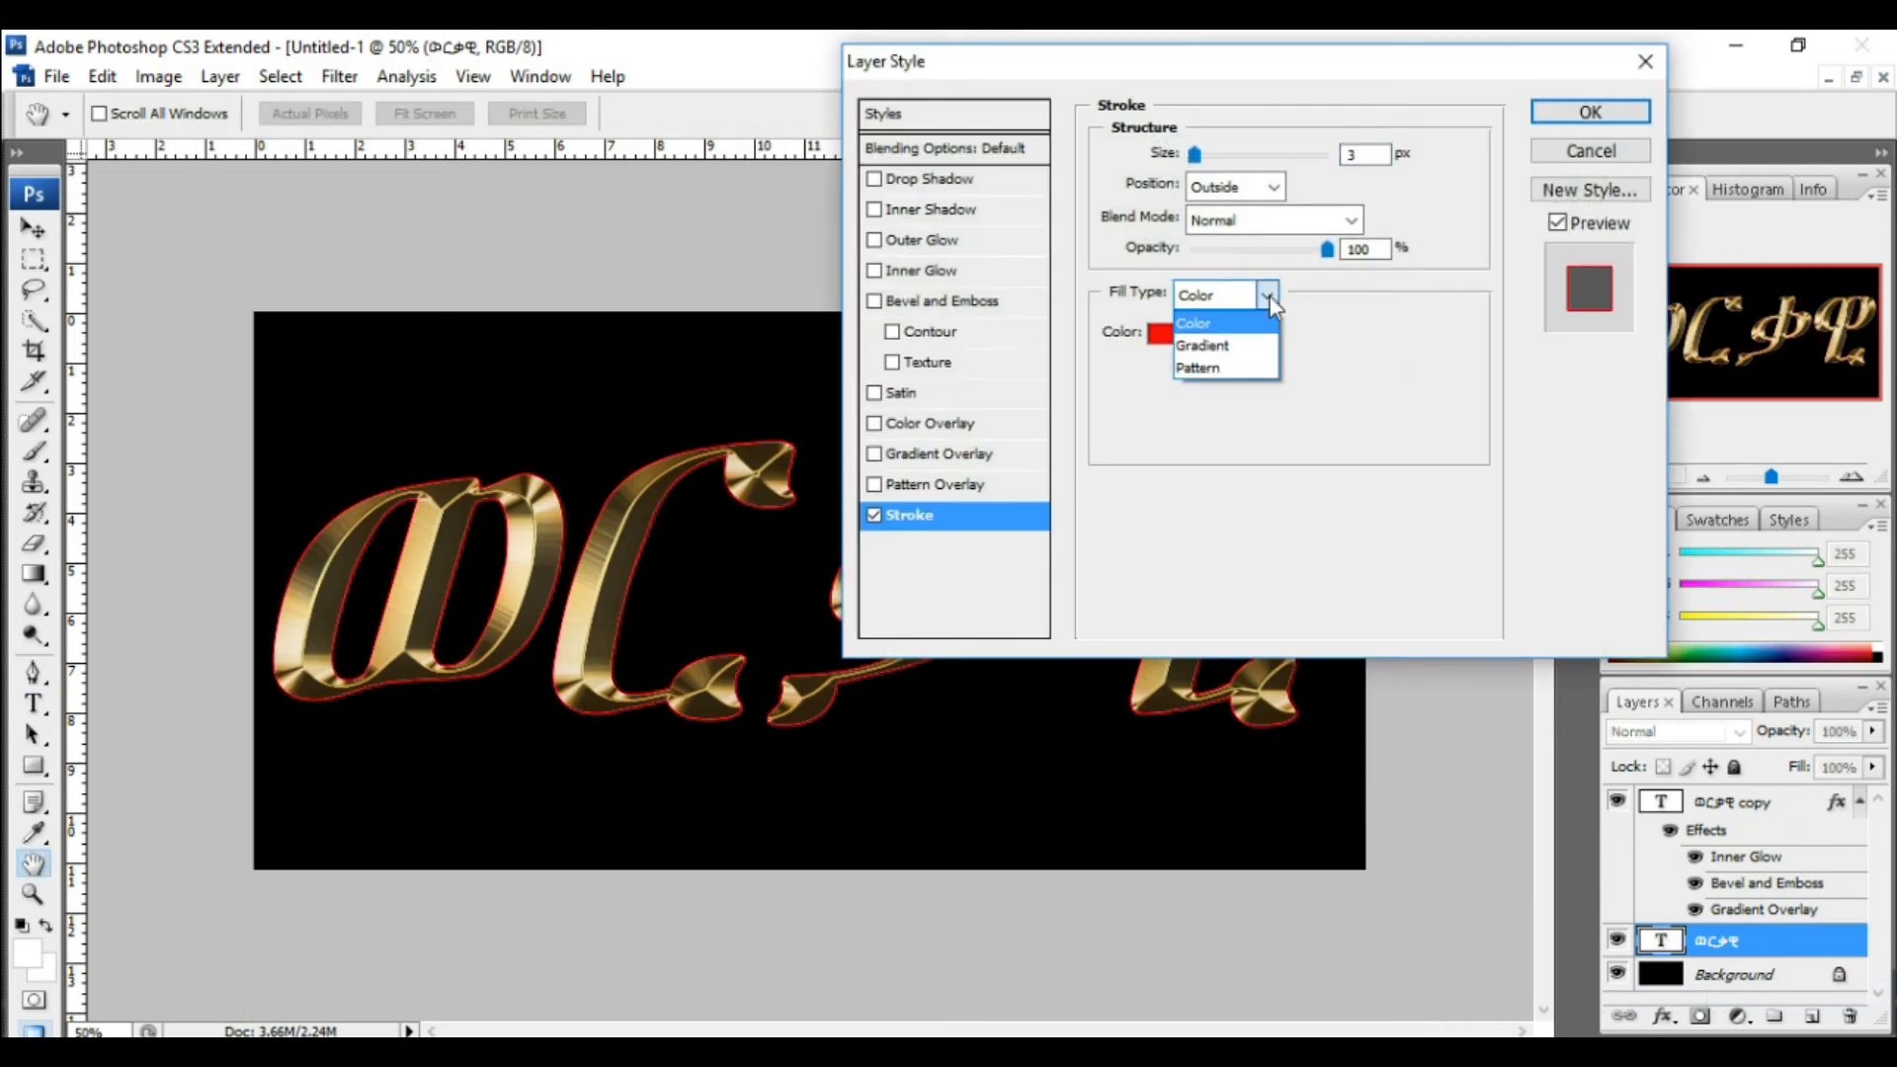
left_click(1243, 348)
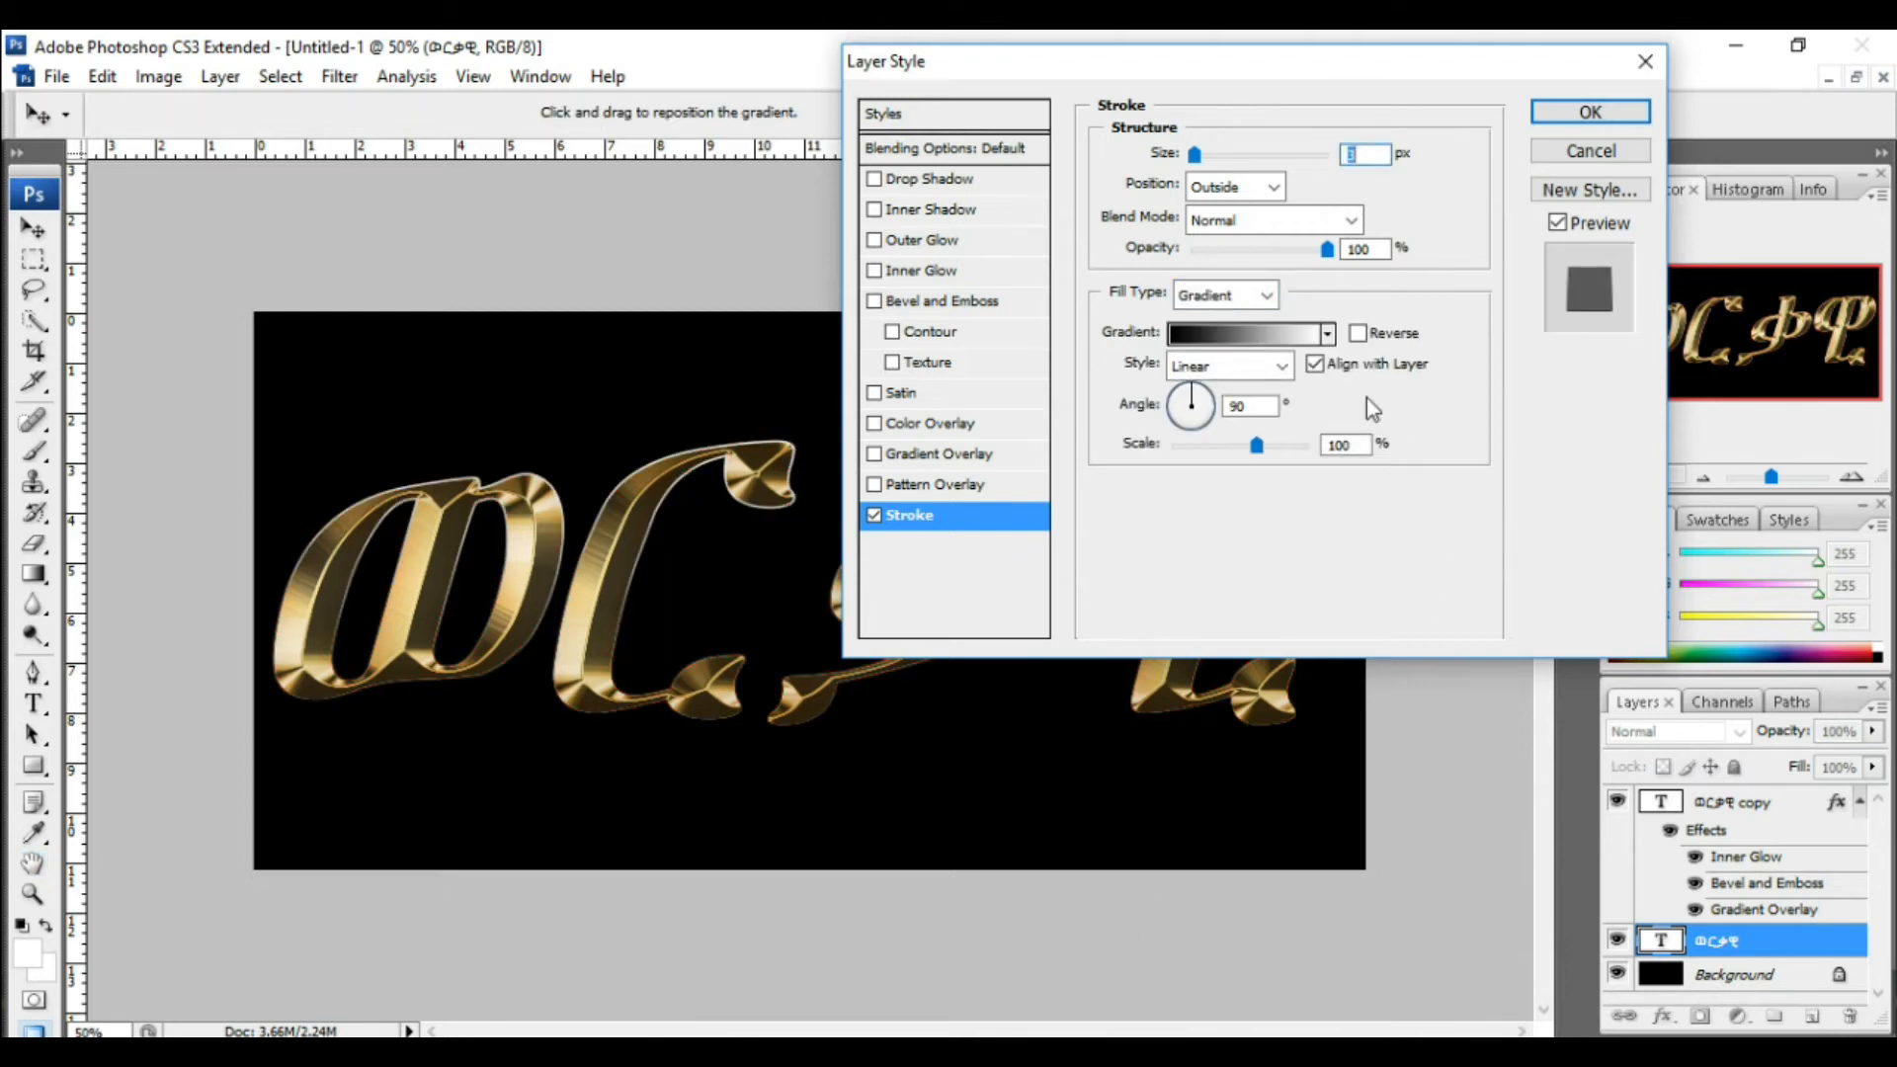
Step: Choose the gold gradient preset for the stroke and set its style to Reflected
left_click(1327, 333)
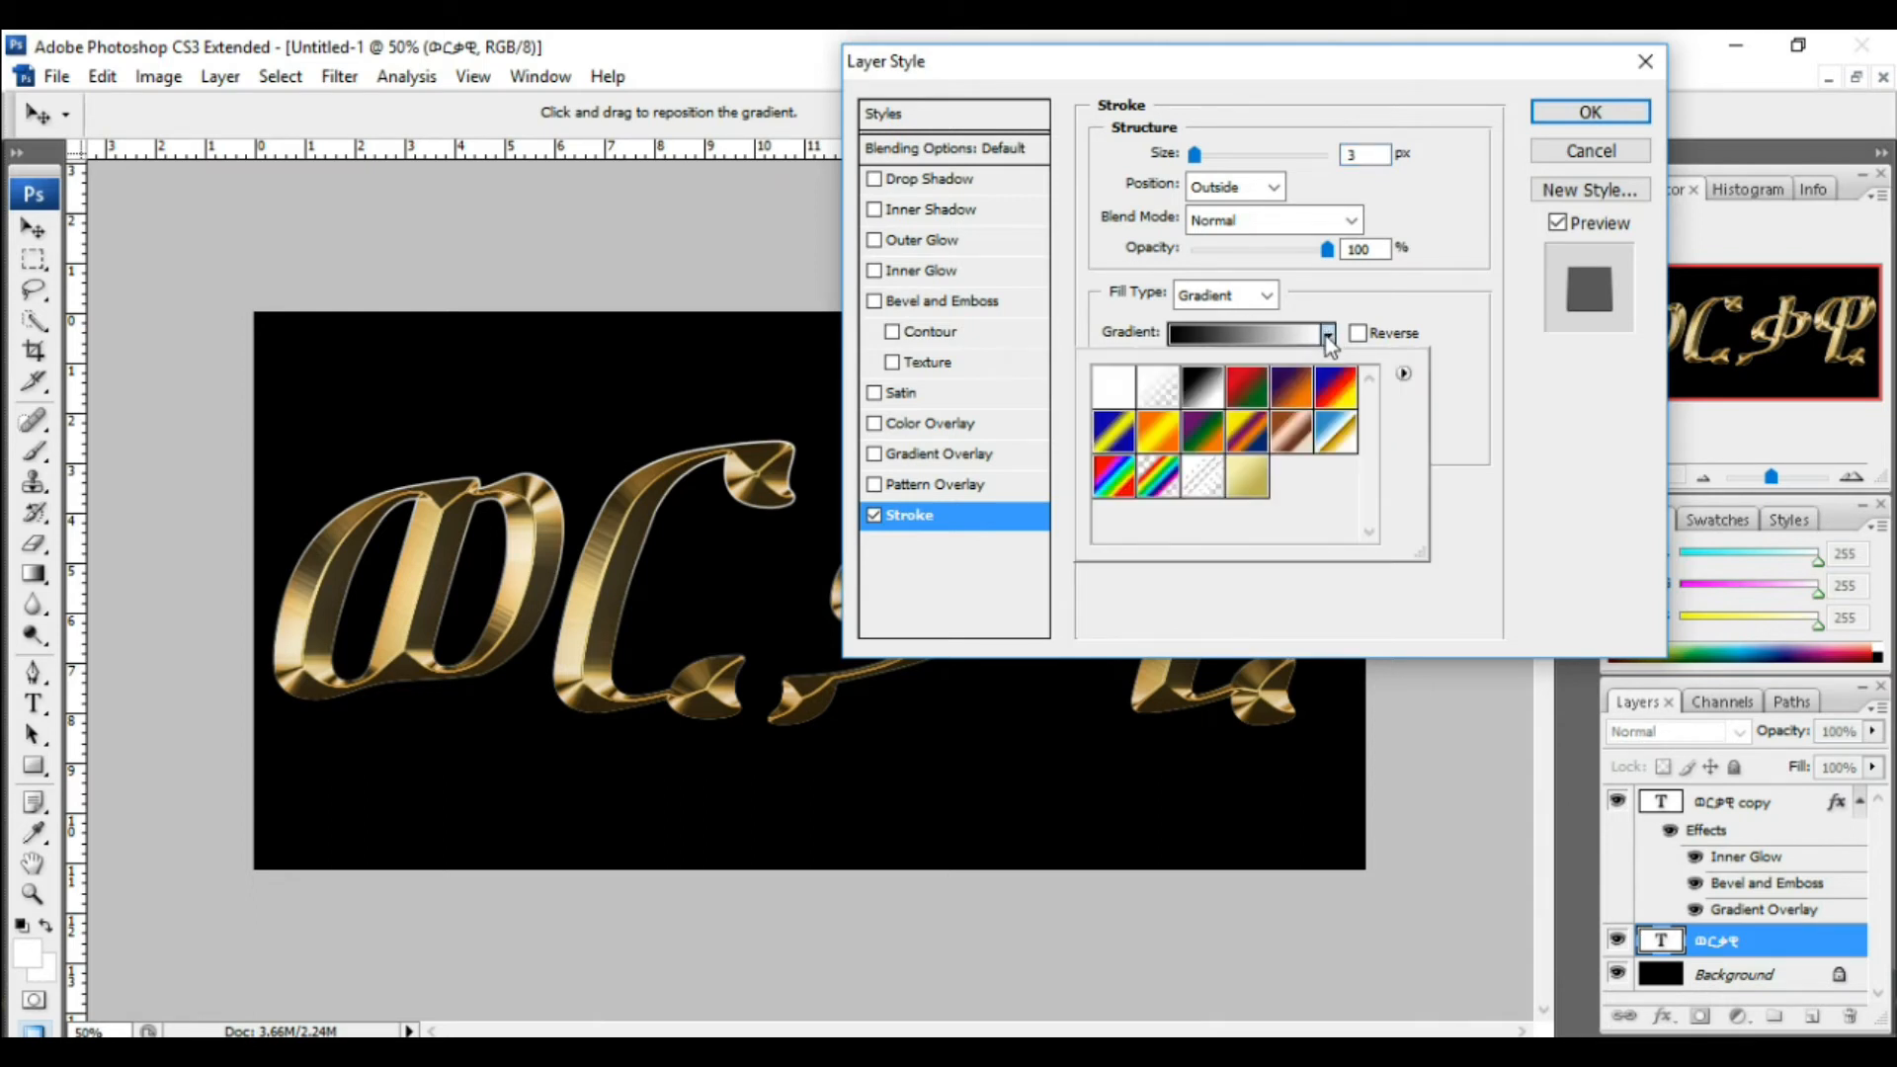
double_click(1245, 480)
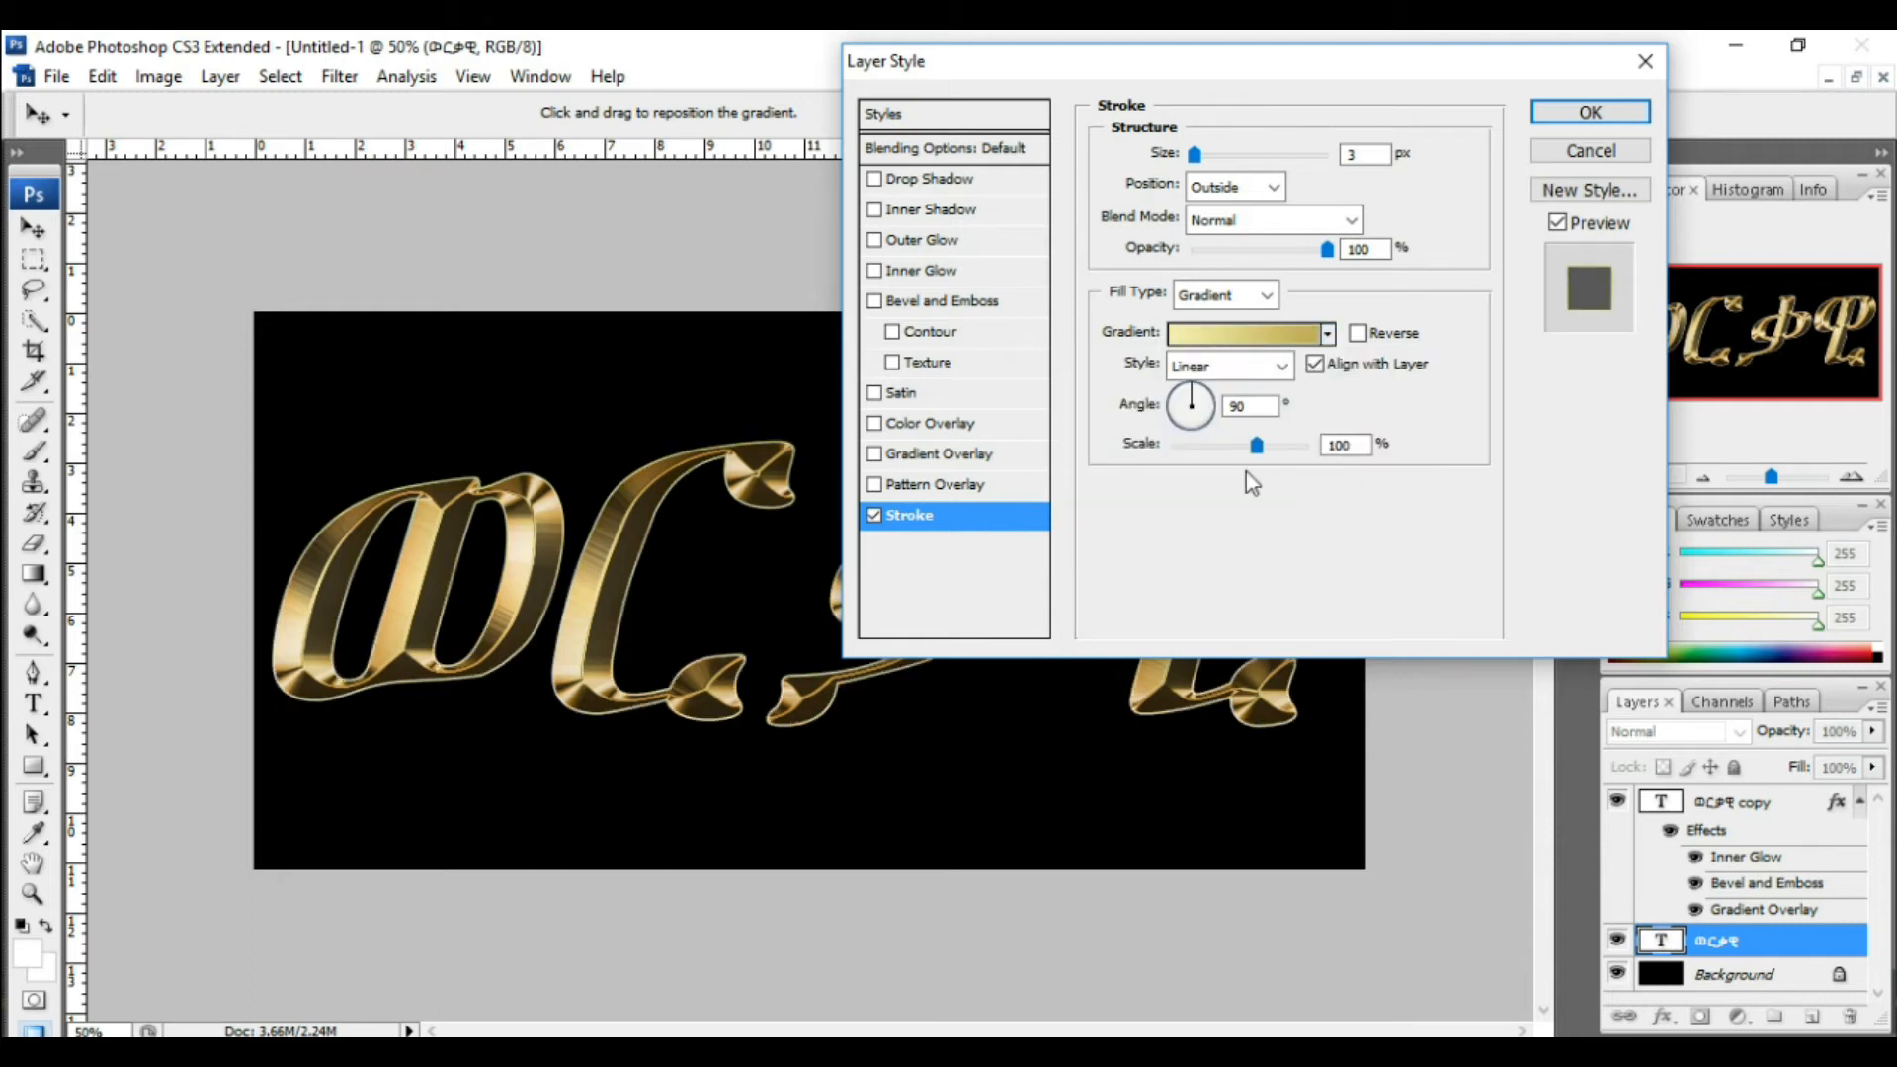
left_click(1282, 368)
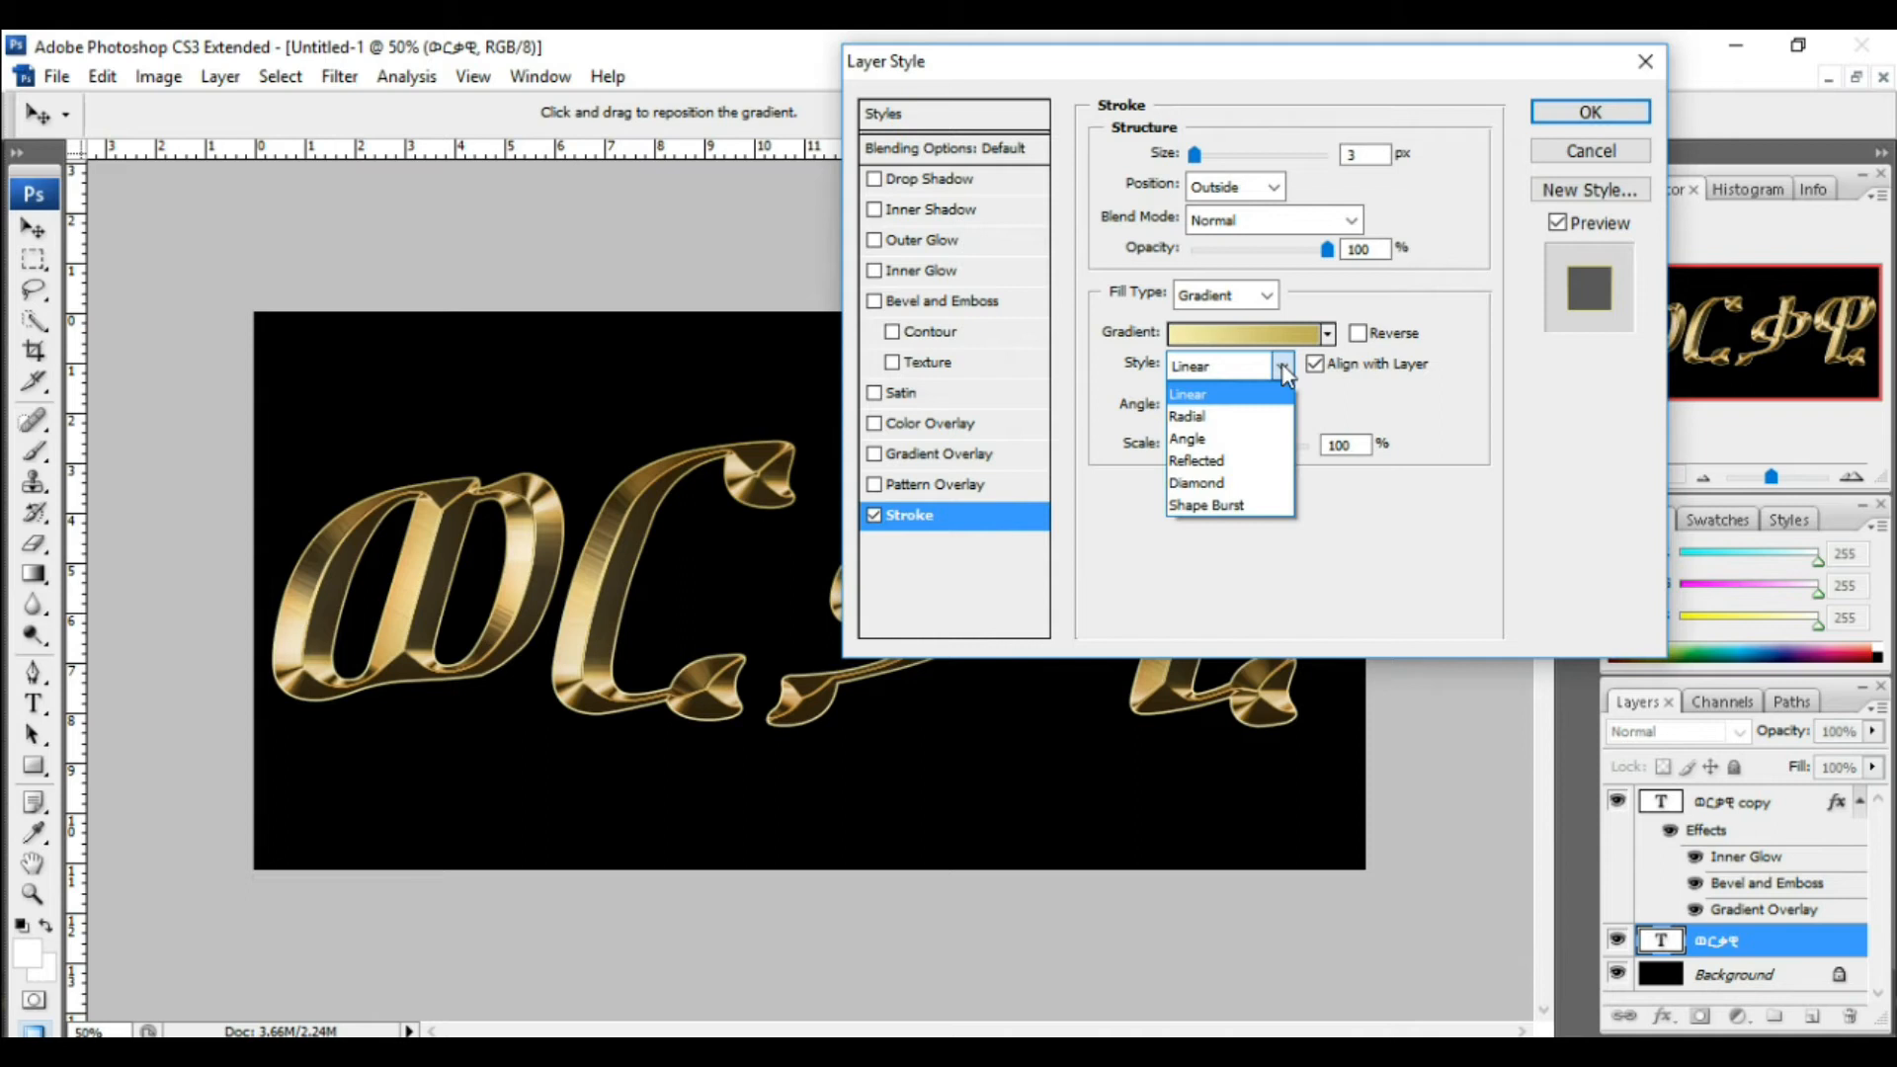
left_click(1221, 461)
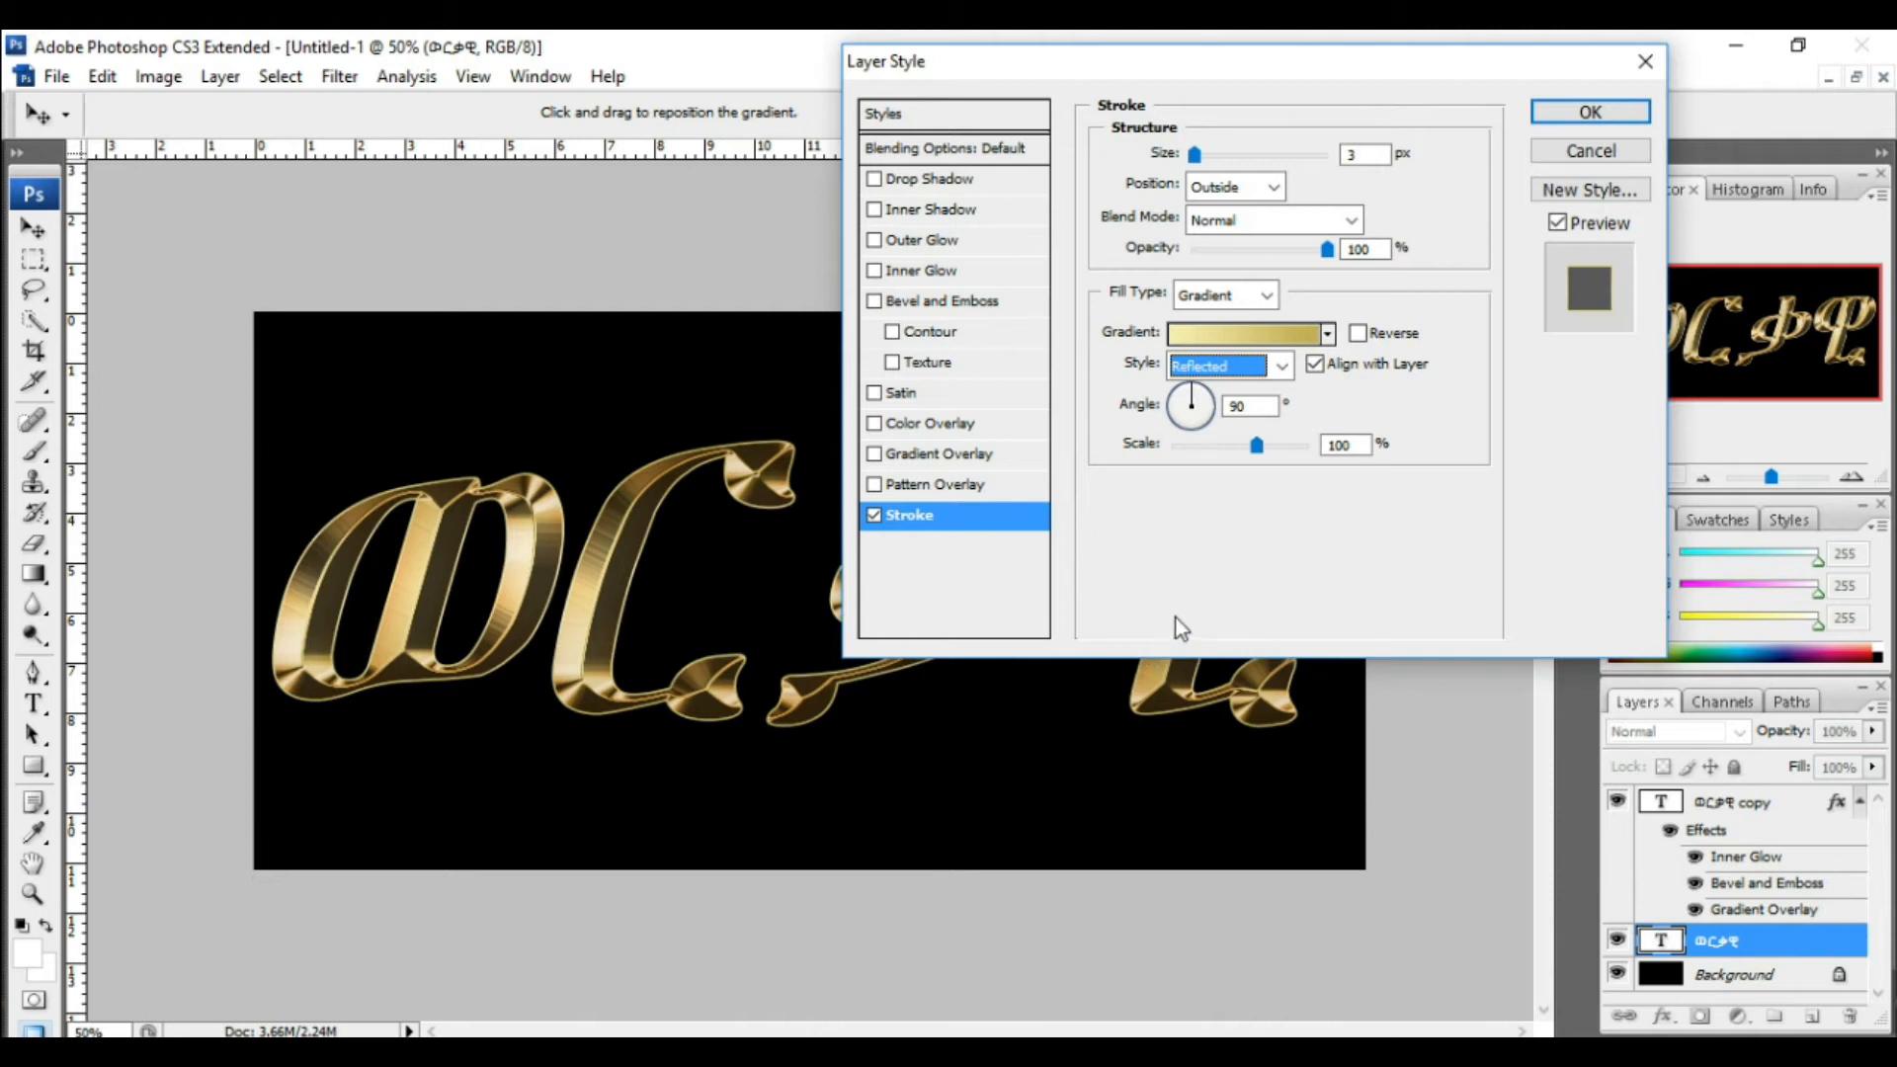
left_click(1247, 553)
left_click(1279, 186)
left_click(1235, 218)
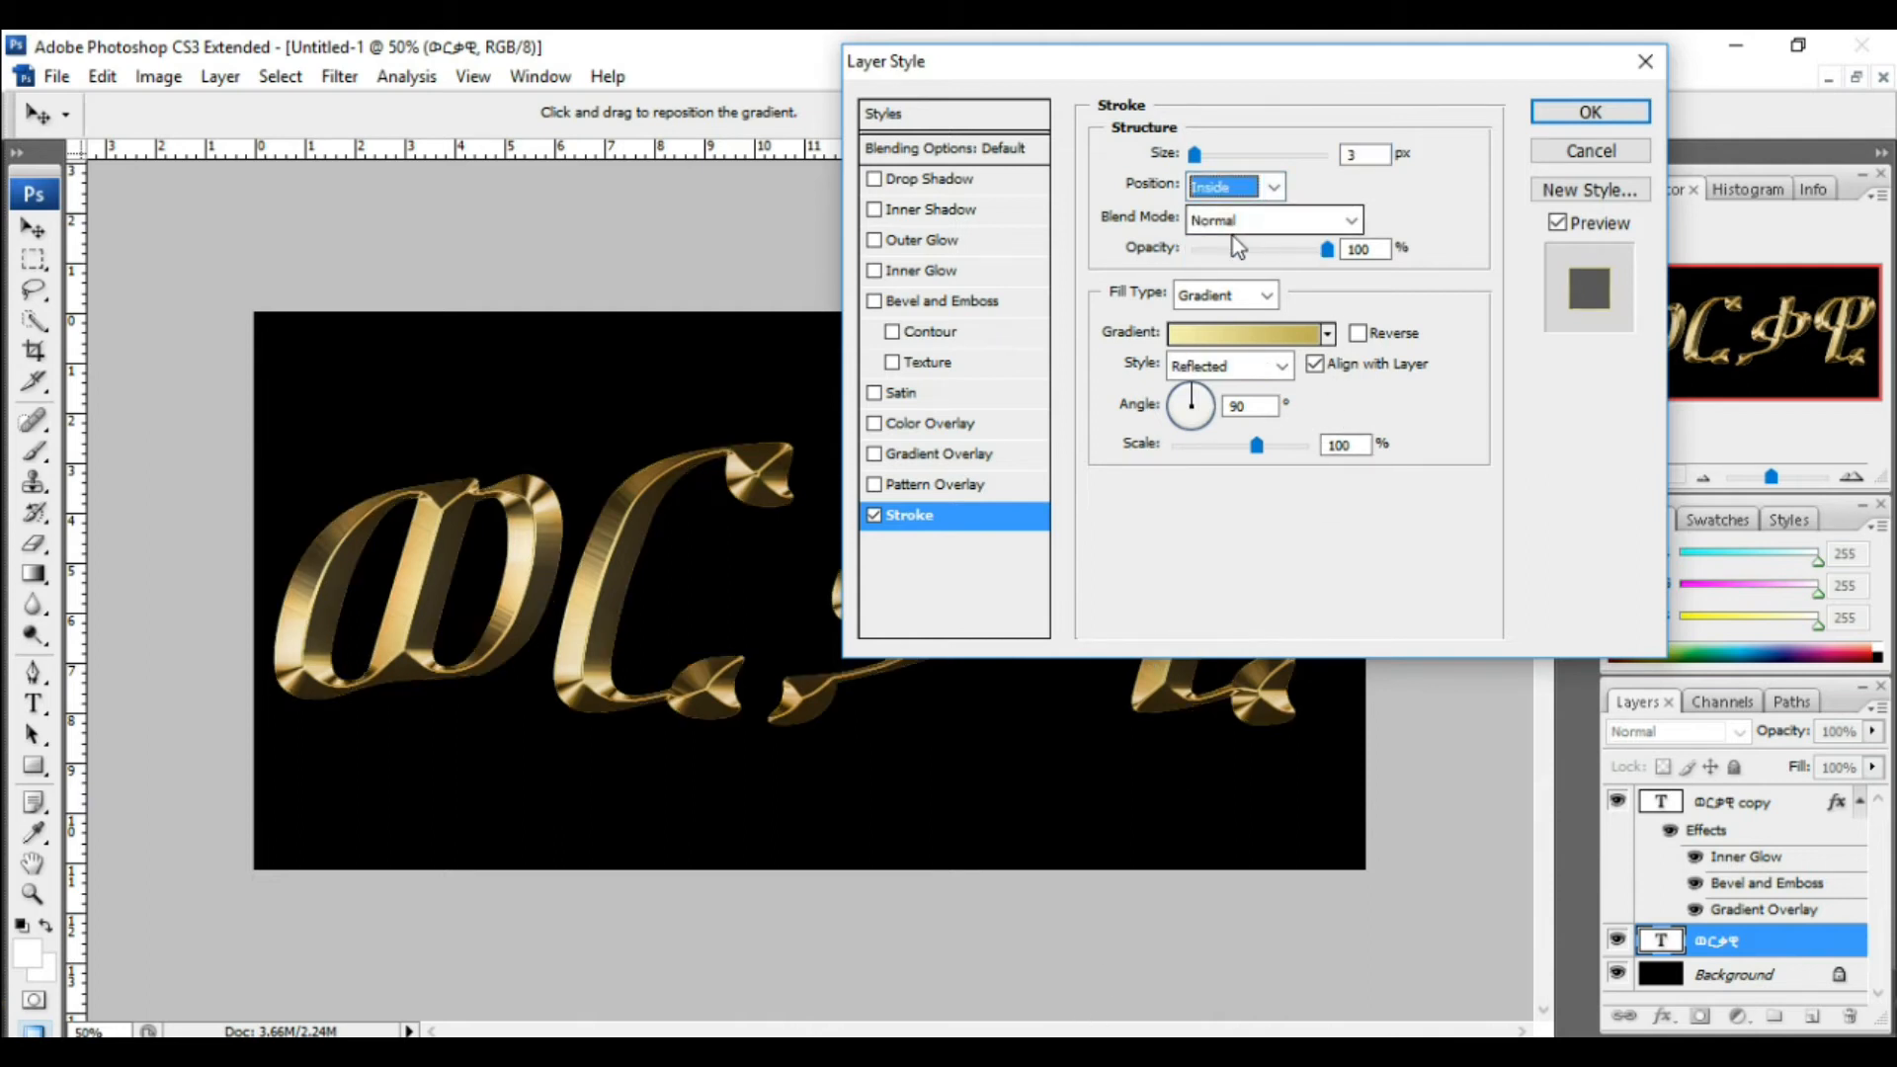
left_click(1276, 187)
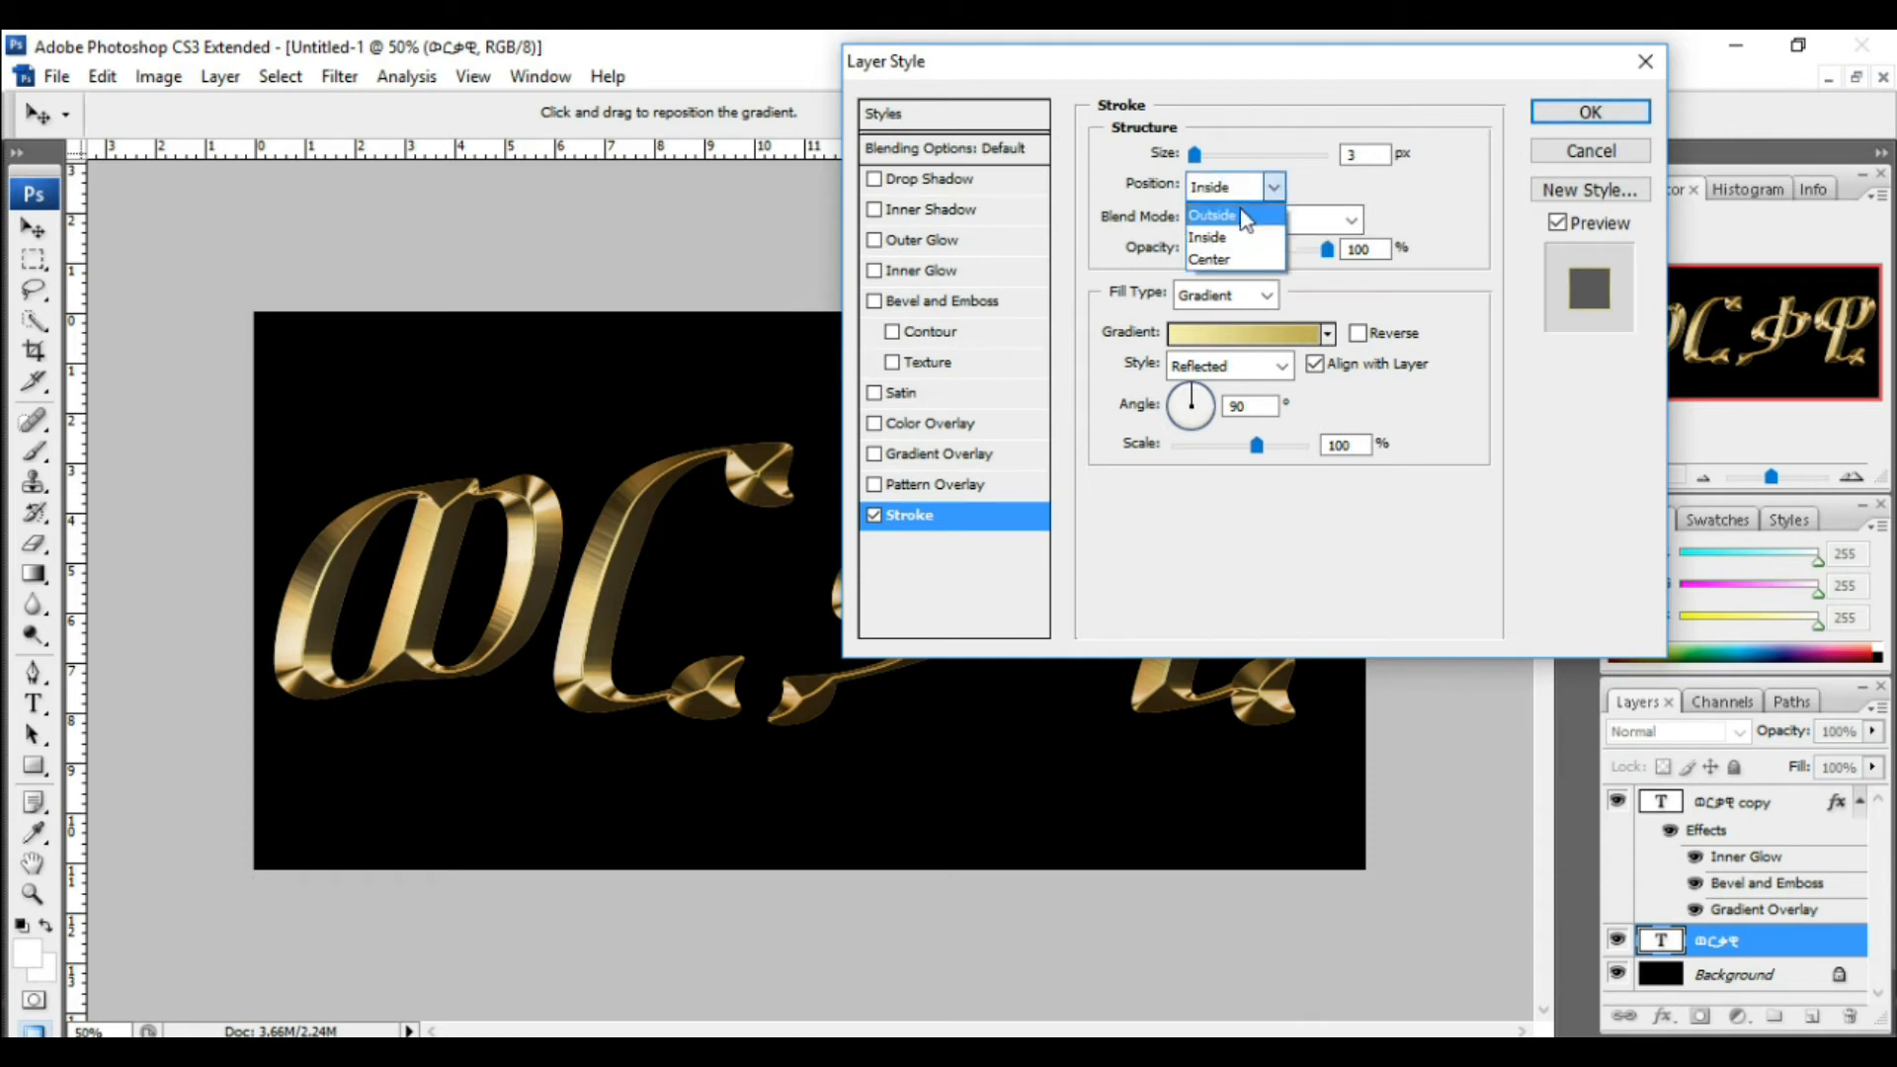
left_click(1243, 216)
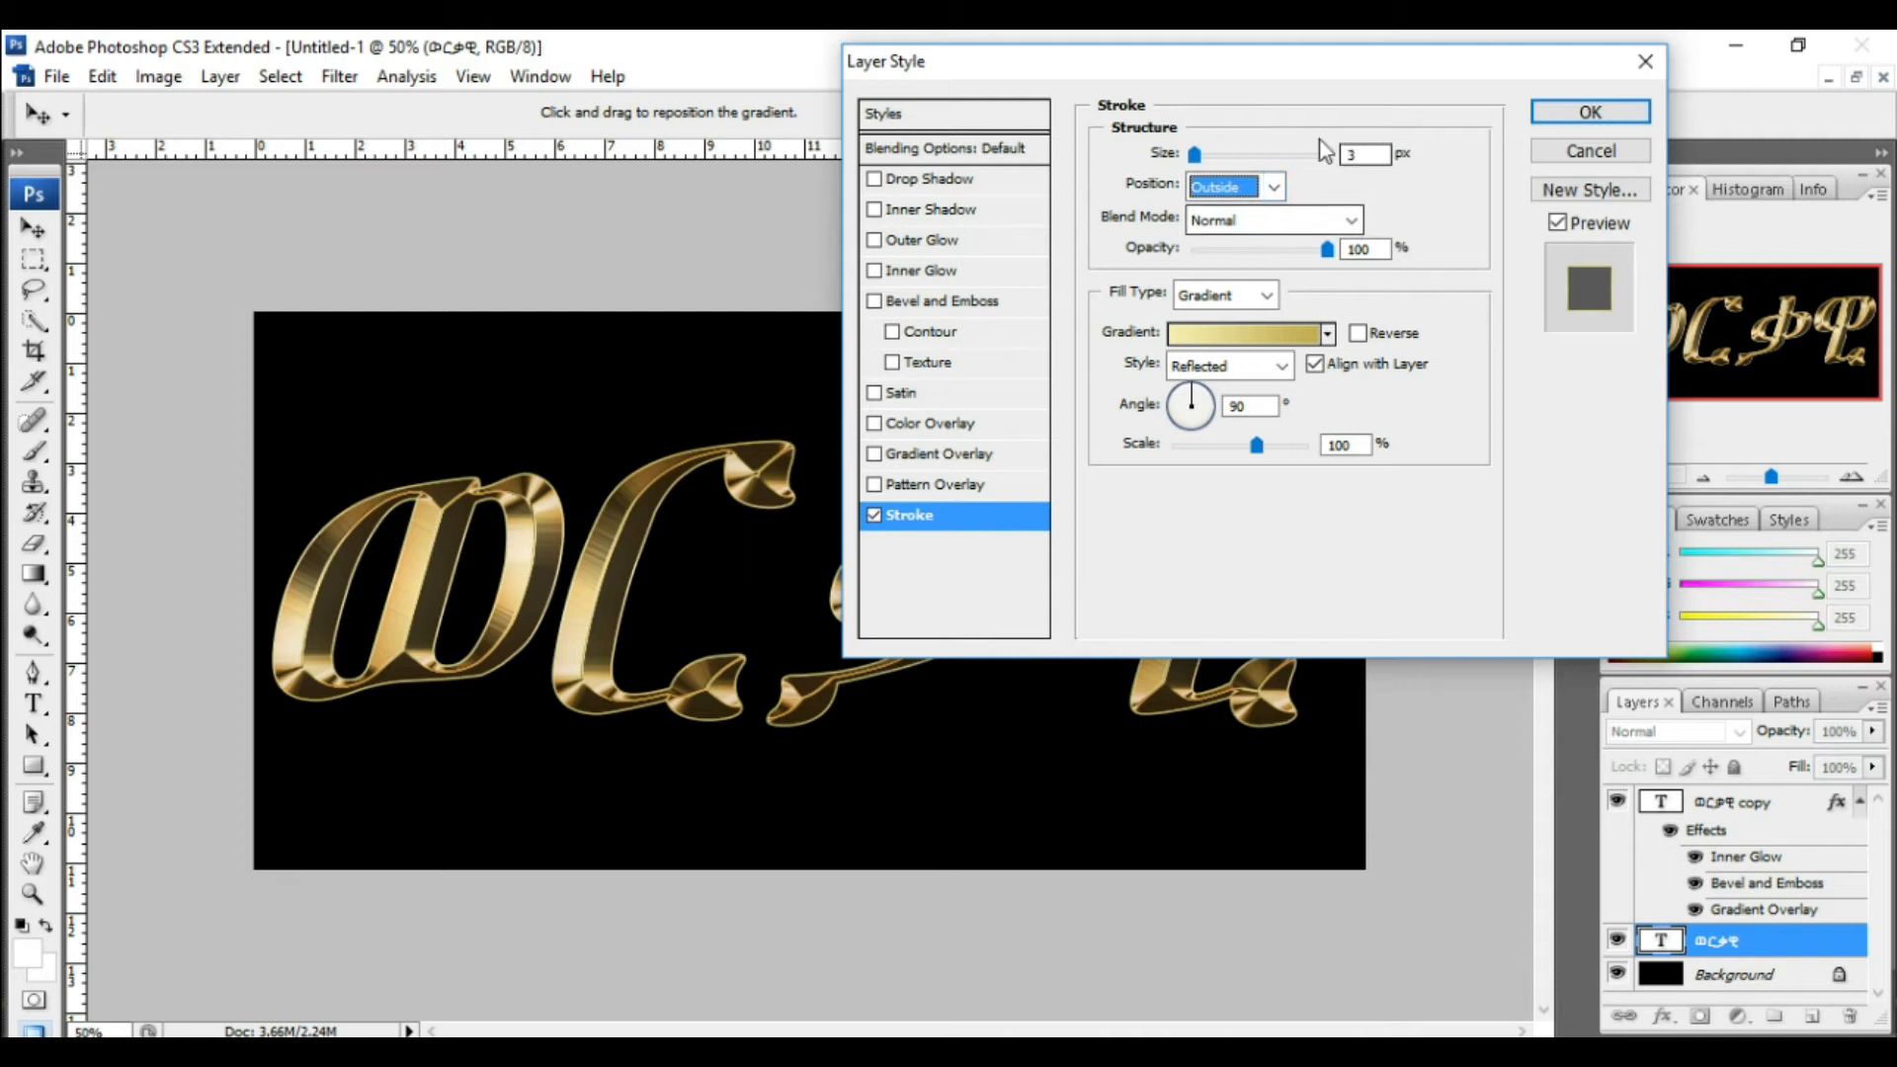
Step: Reduce the stroke size with its slider
left_click_drag(1196, 154, 1203, 159)
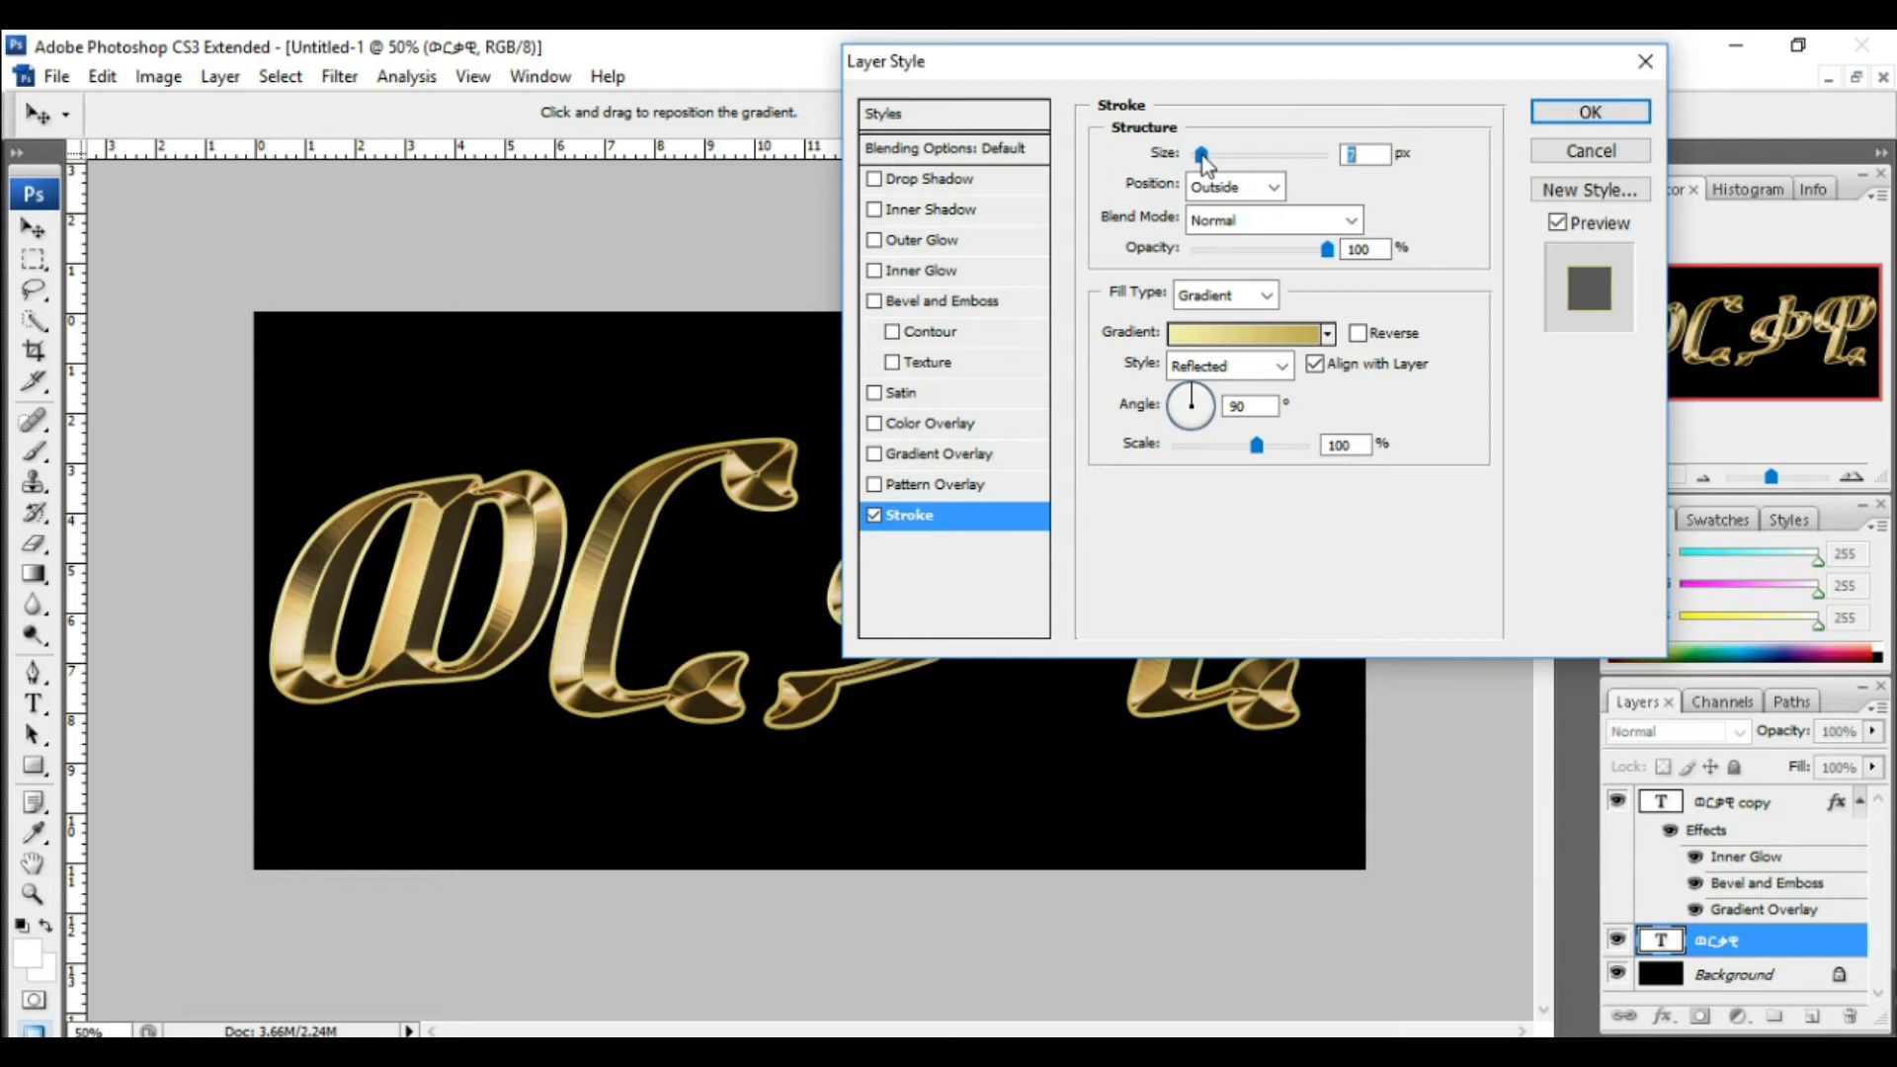
left_click_drag(1202, 157, 1205, 158)
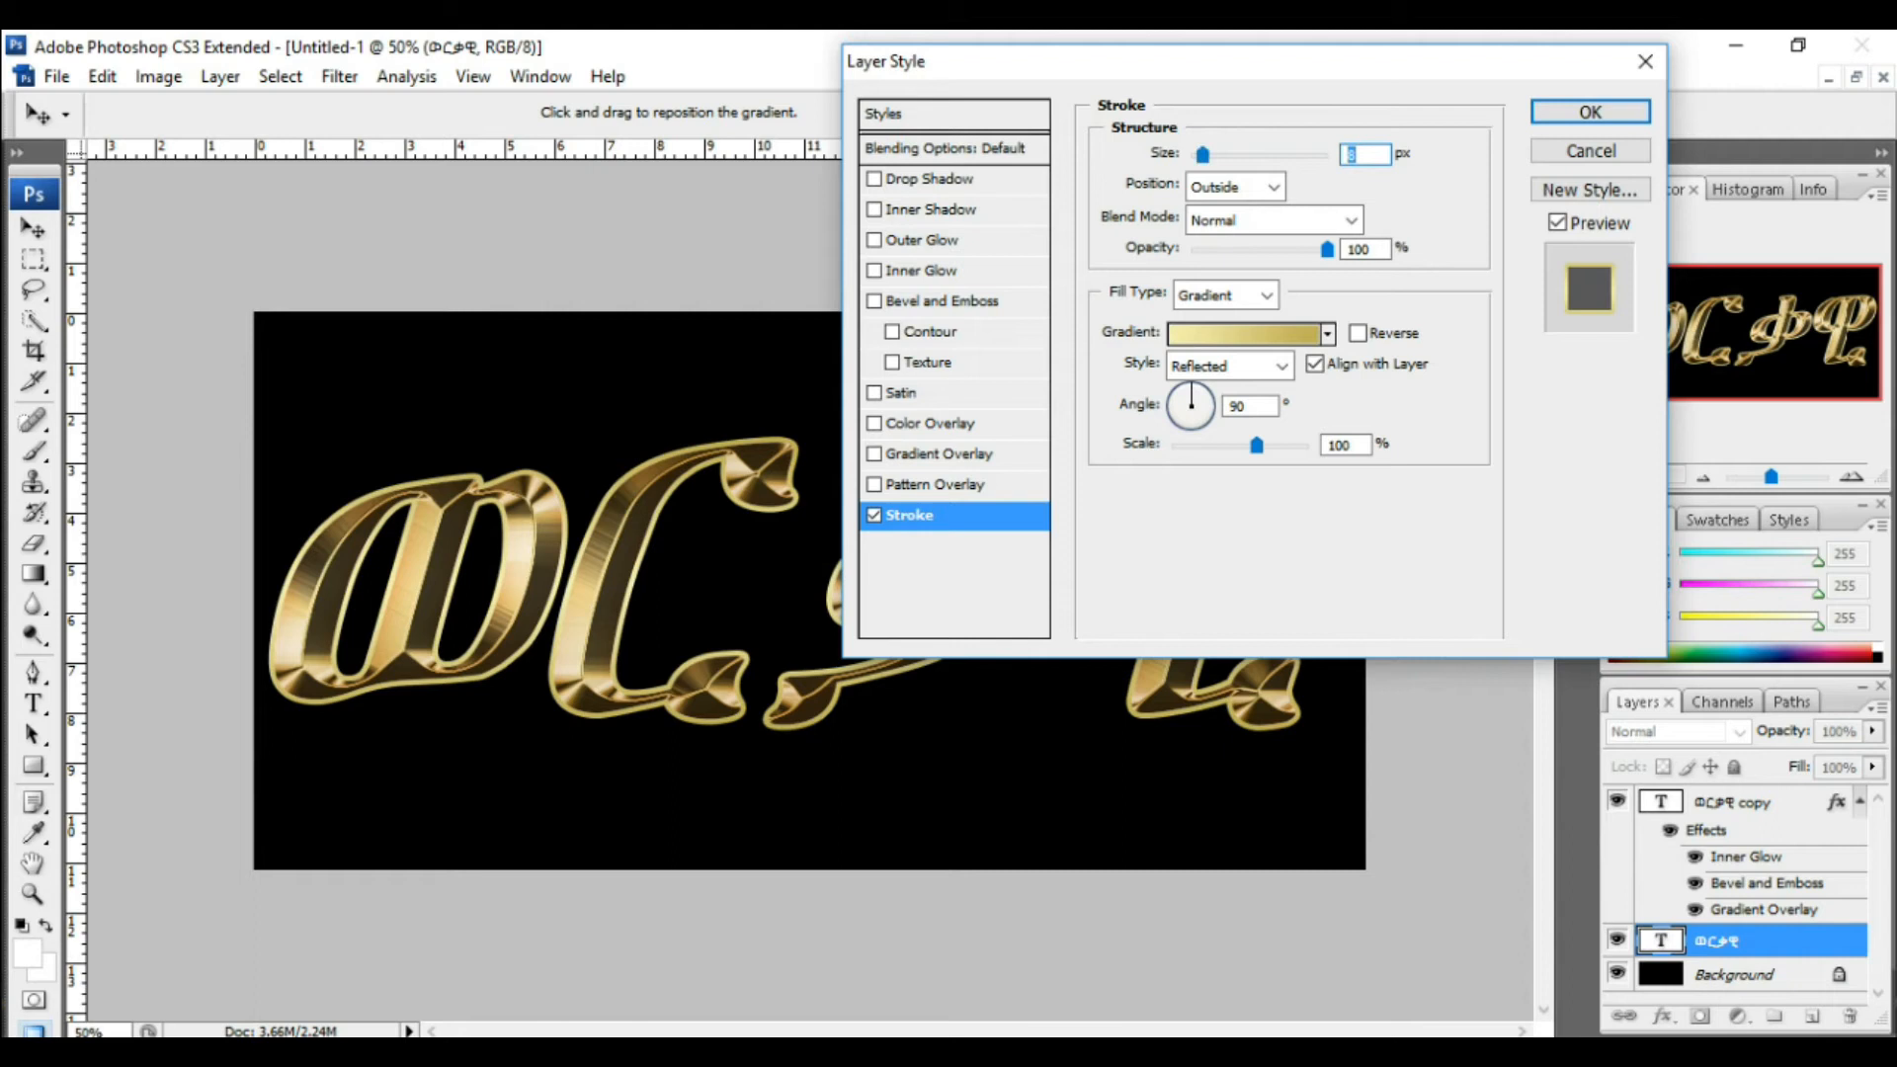
Step: Enable Bevel and Emboss on the original text and set its style to Stroke Emboss
left_click(974, 300)
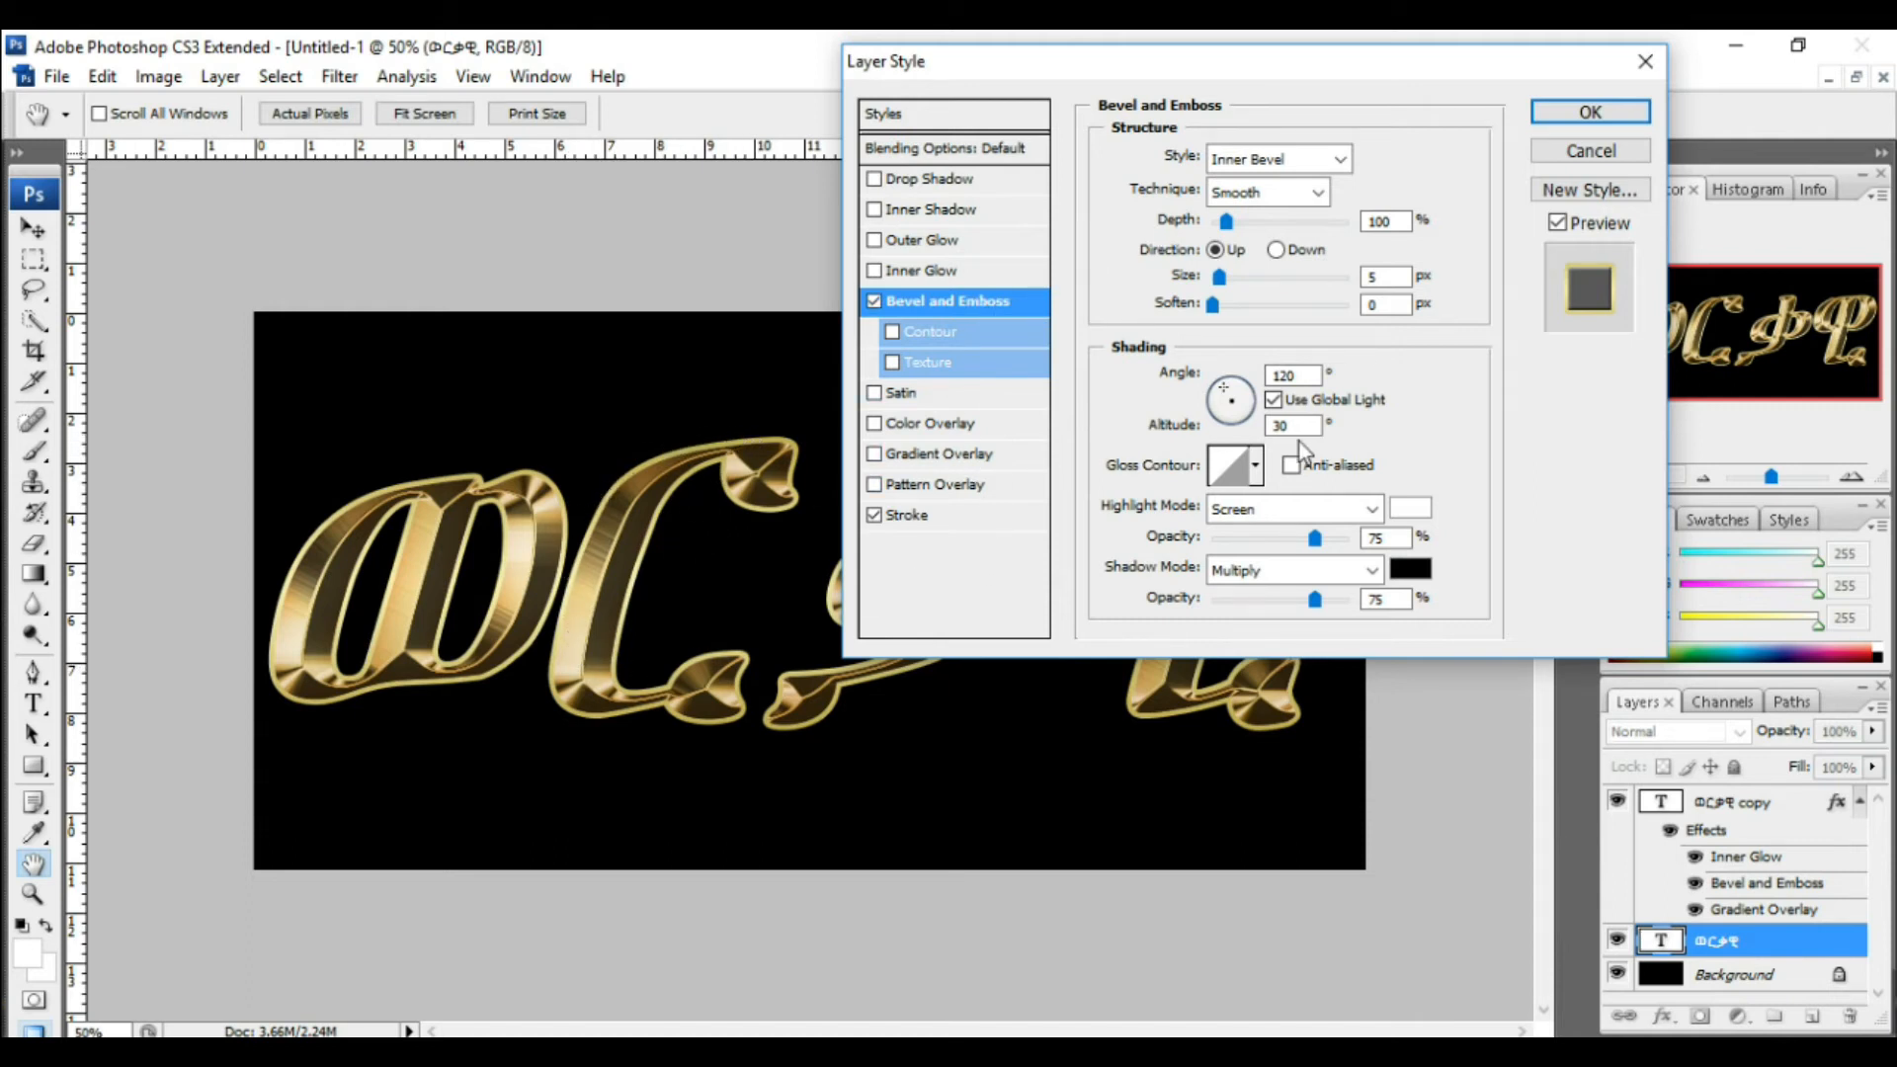
left_click(1341, 159)
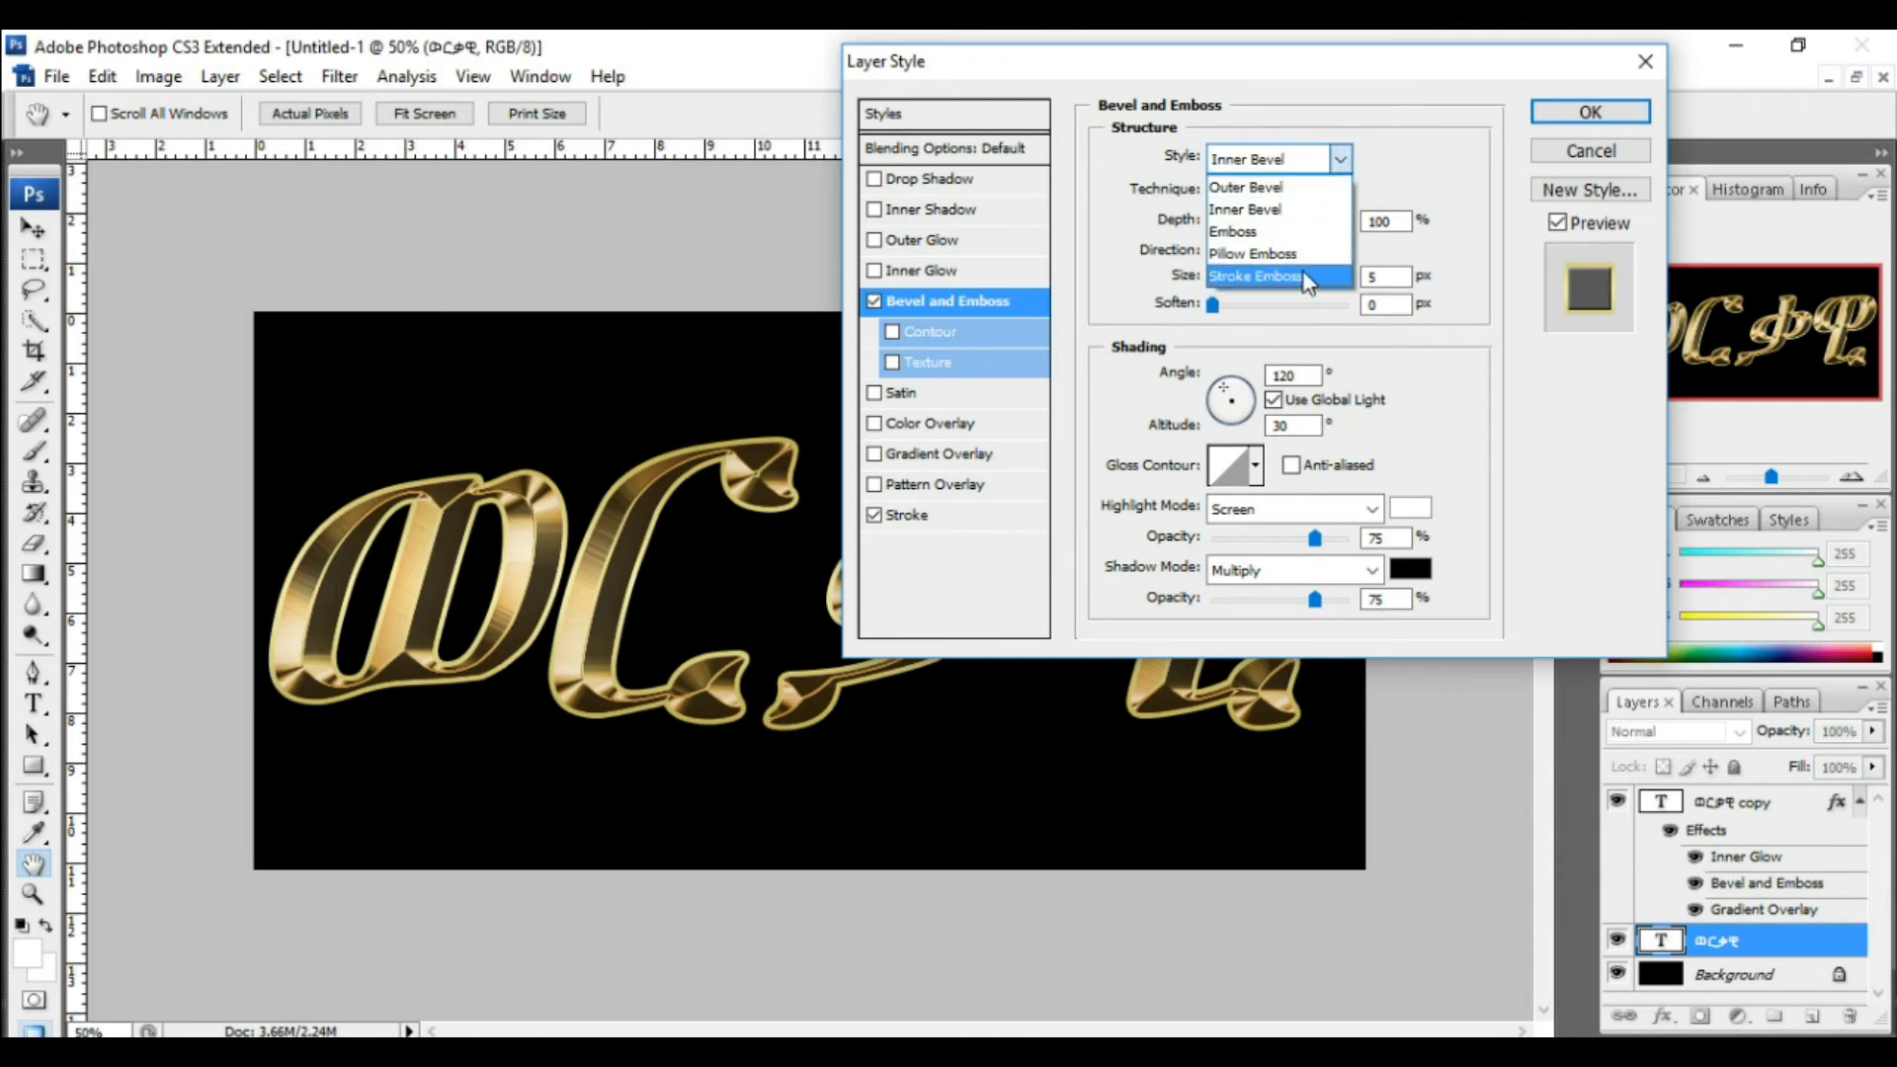
left_click(1306, 277)
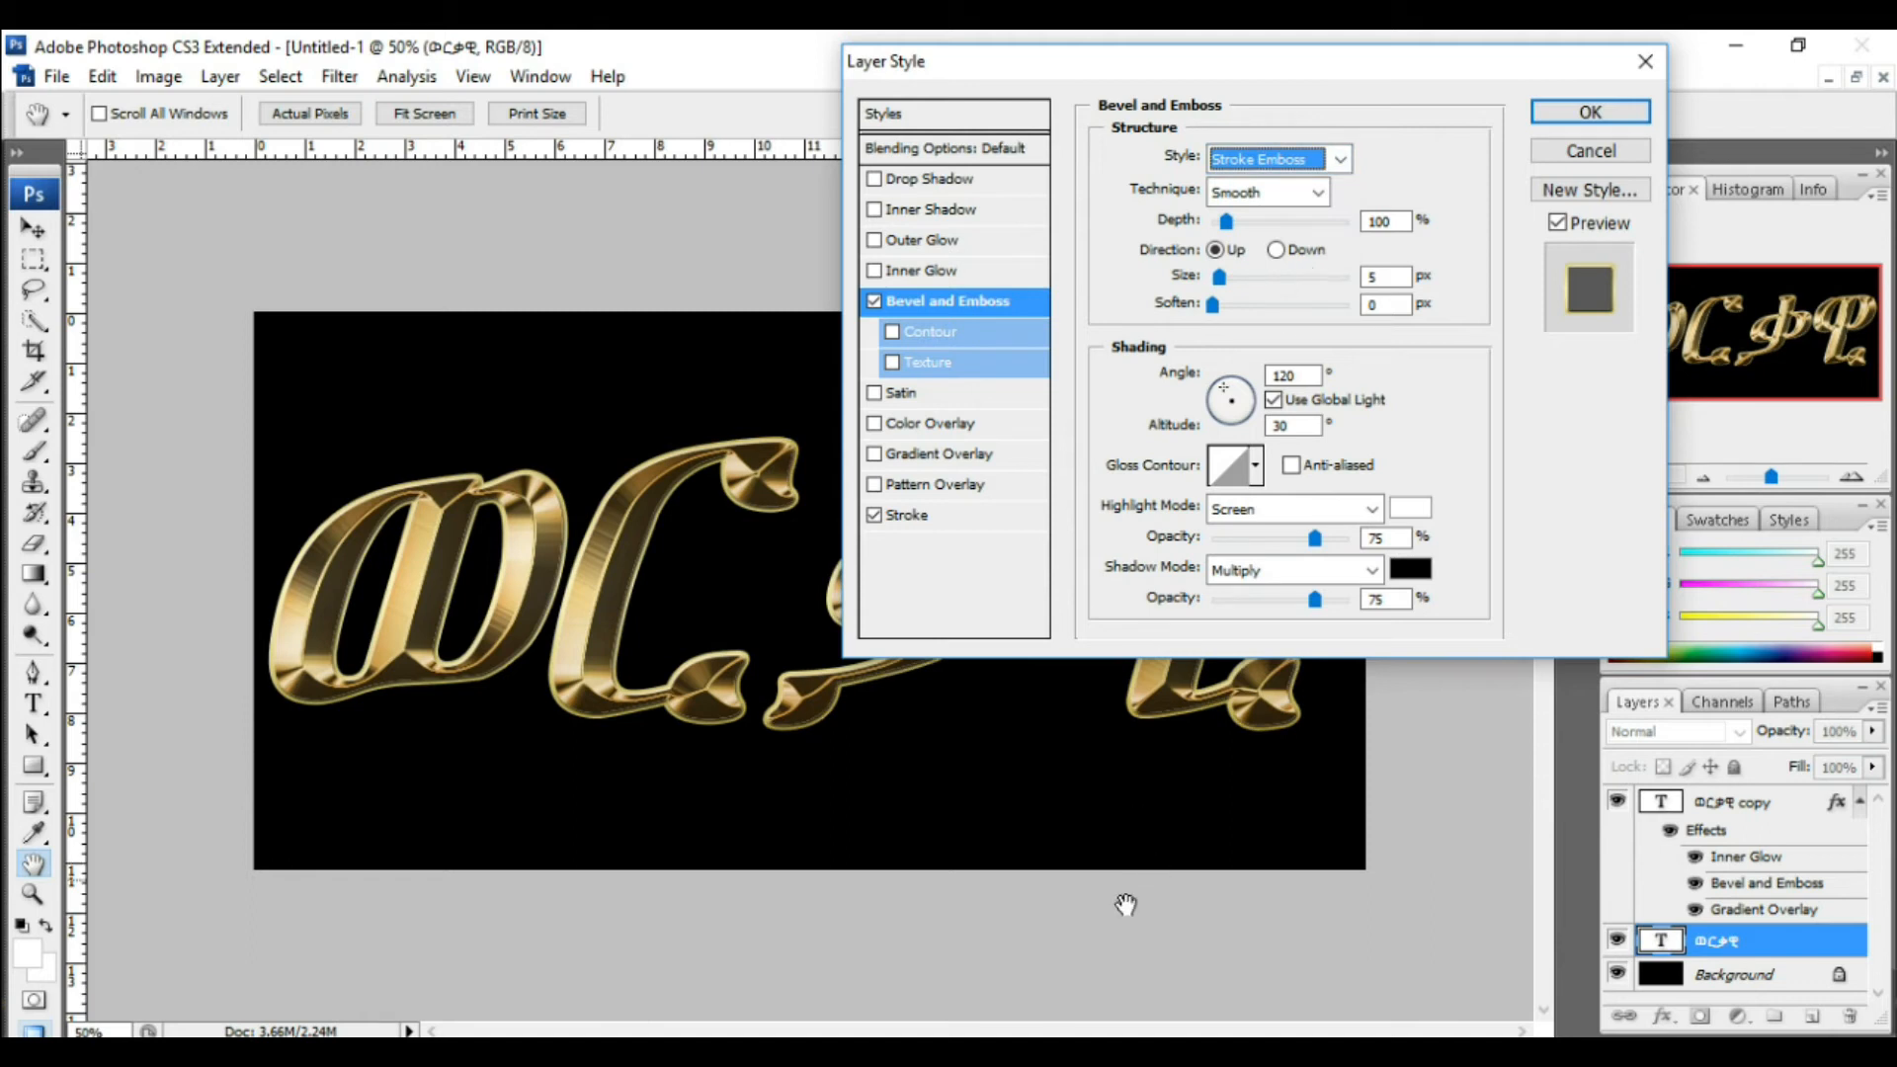
key("Tab")
key("Tab")
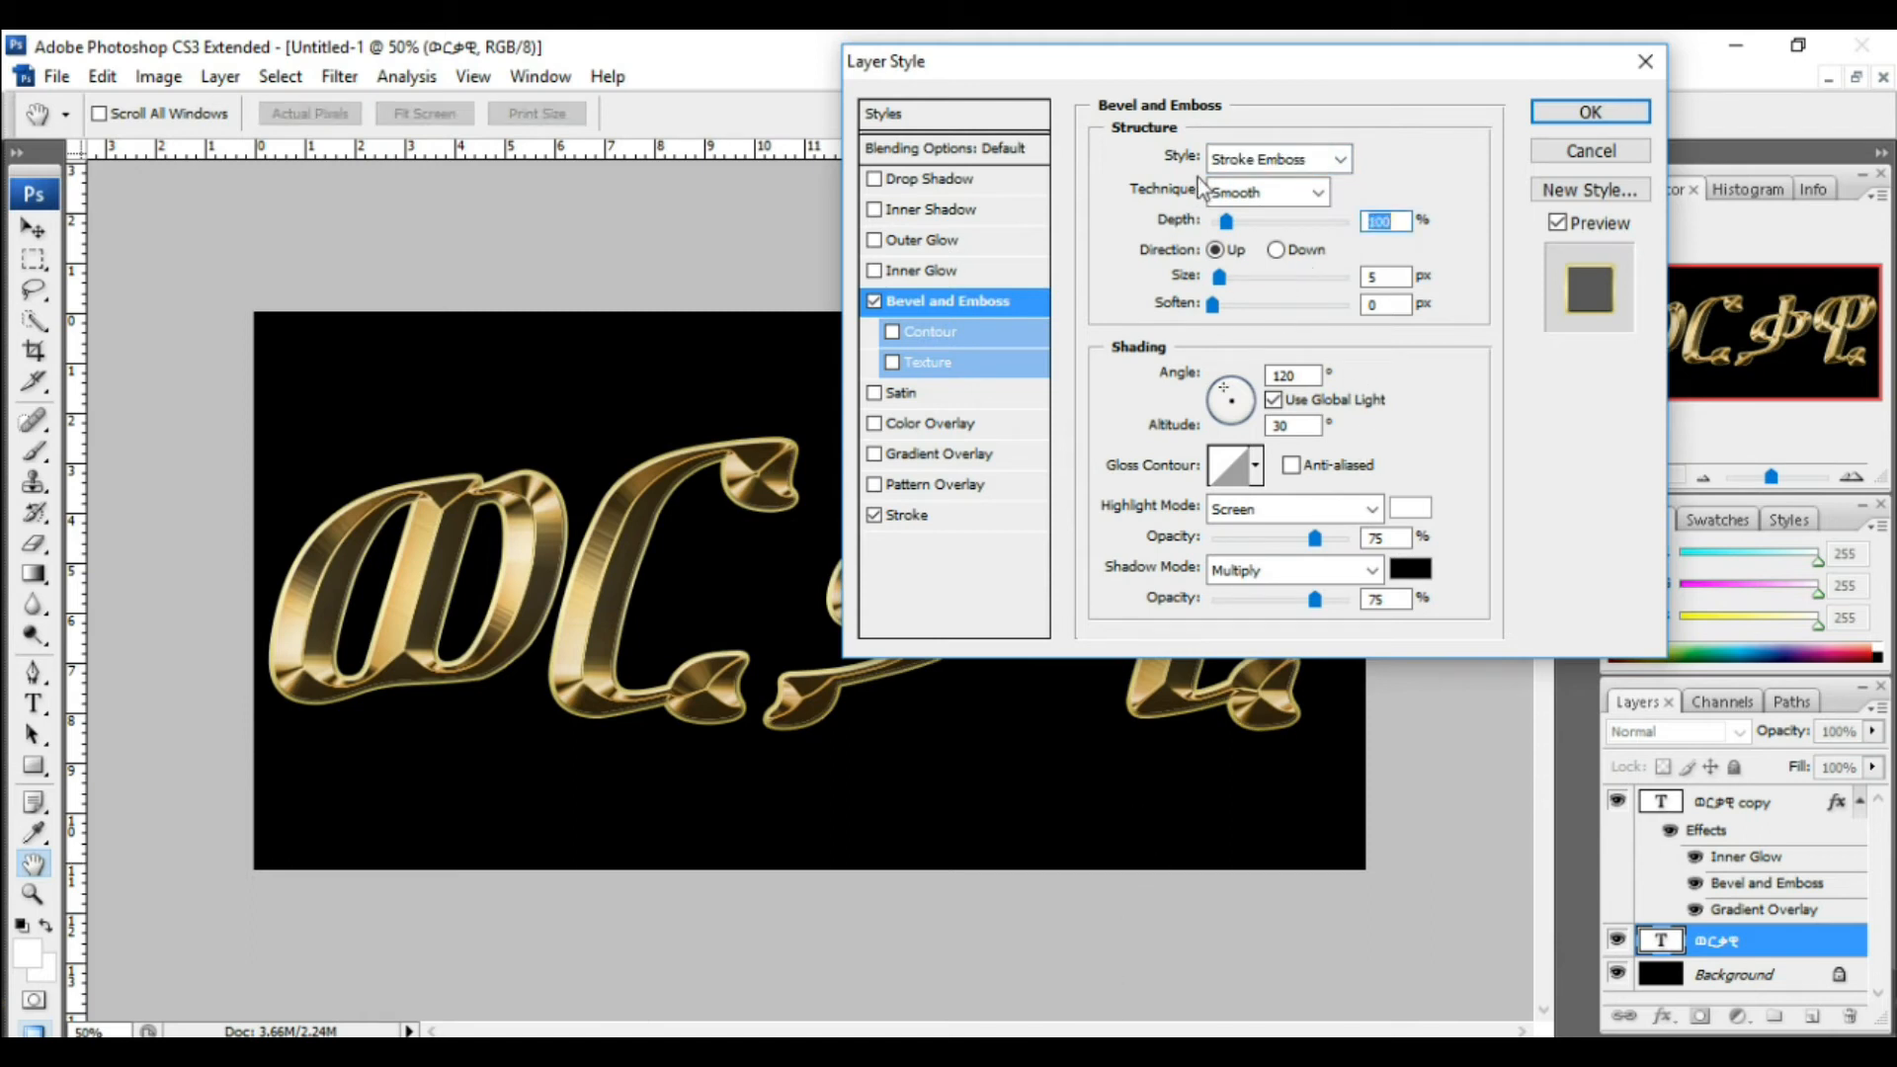
Step: Set the bevel technique to Chisel Hard and its size to 8 px
left_click(1319, 194)
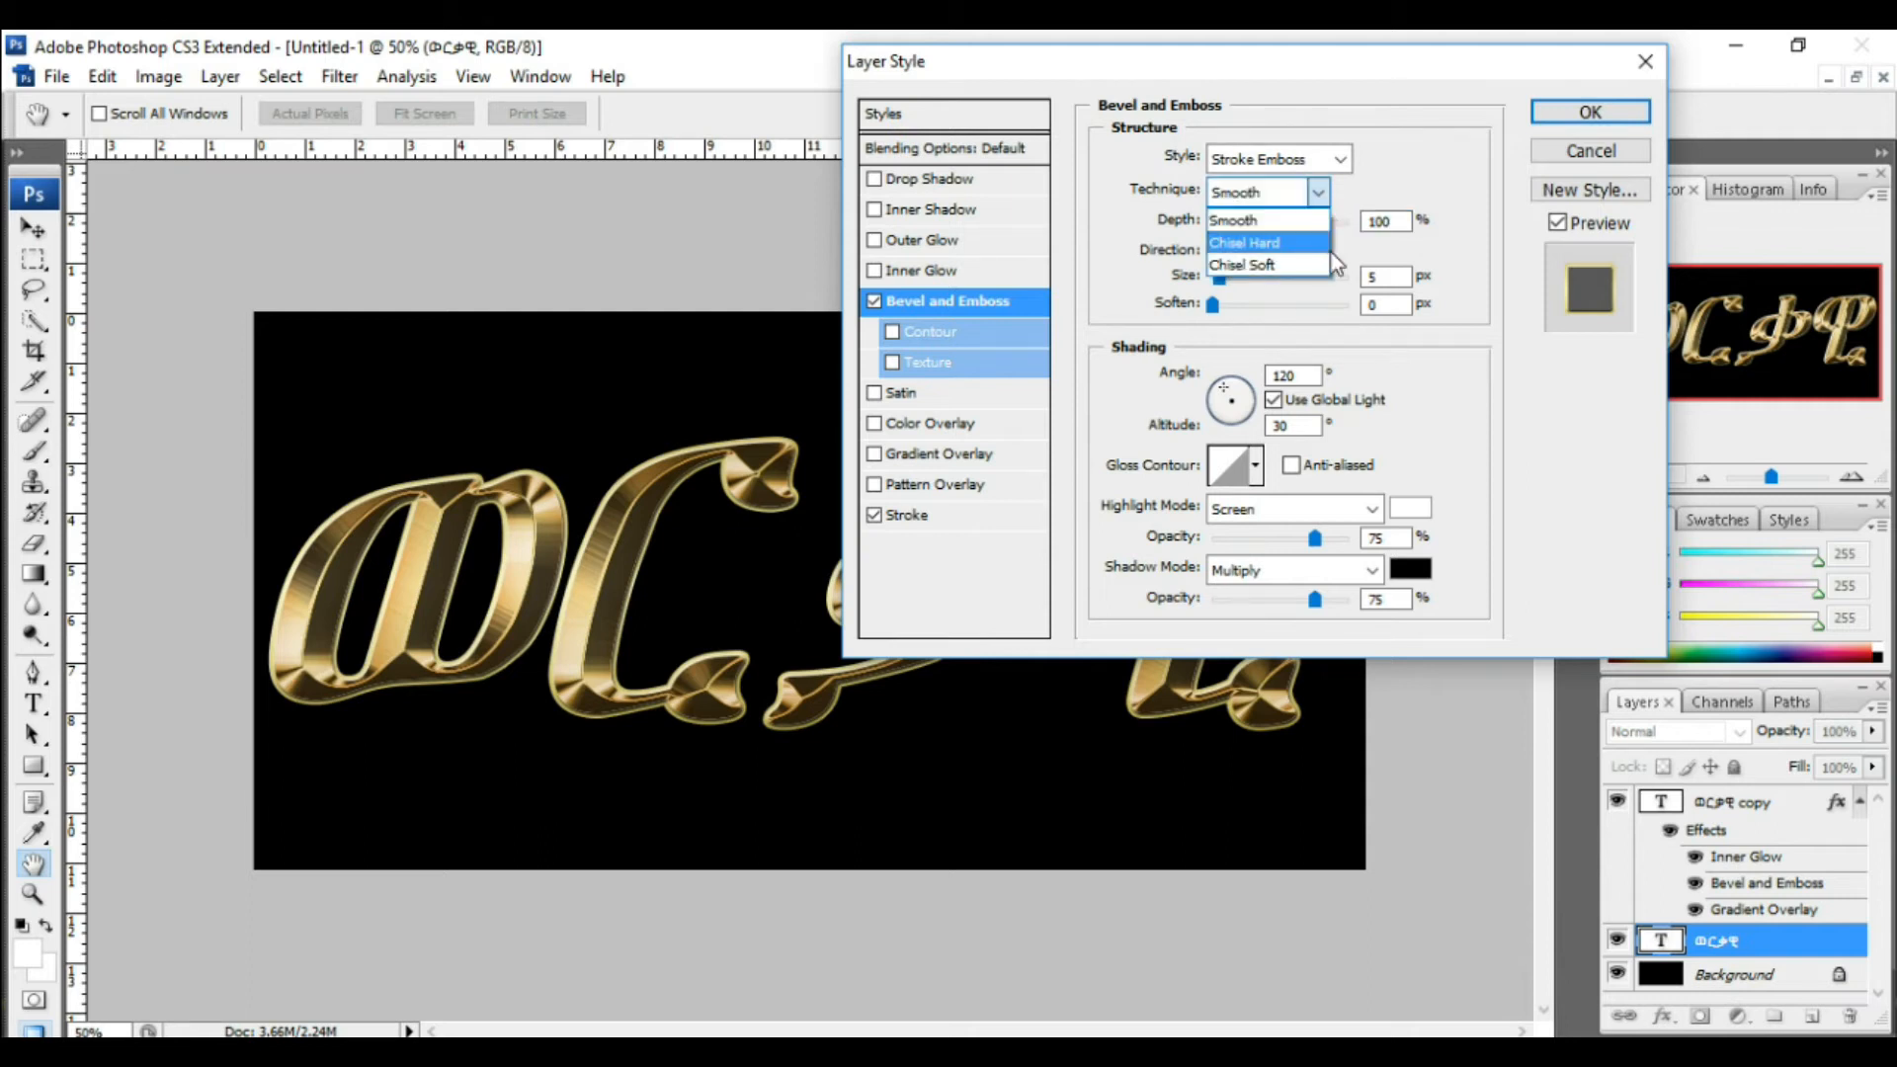
left_click(1299, 257)
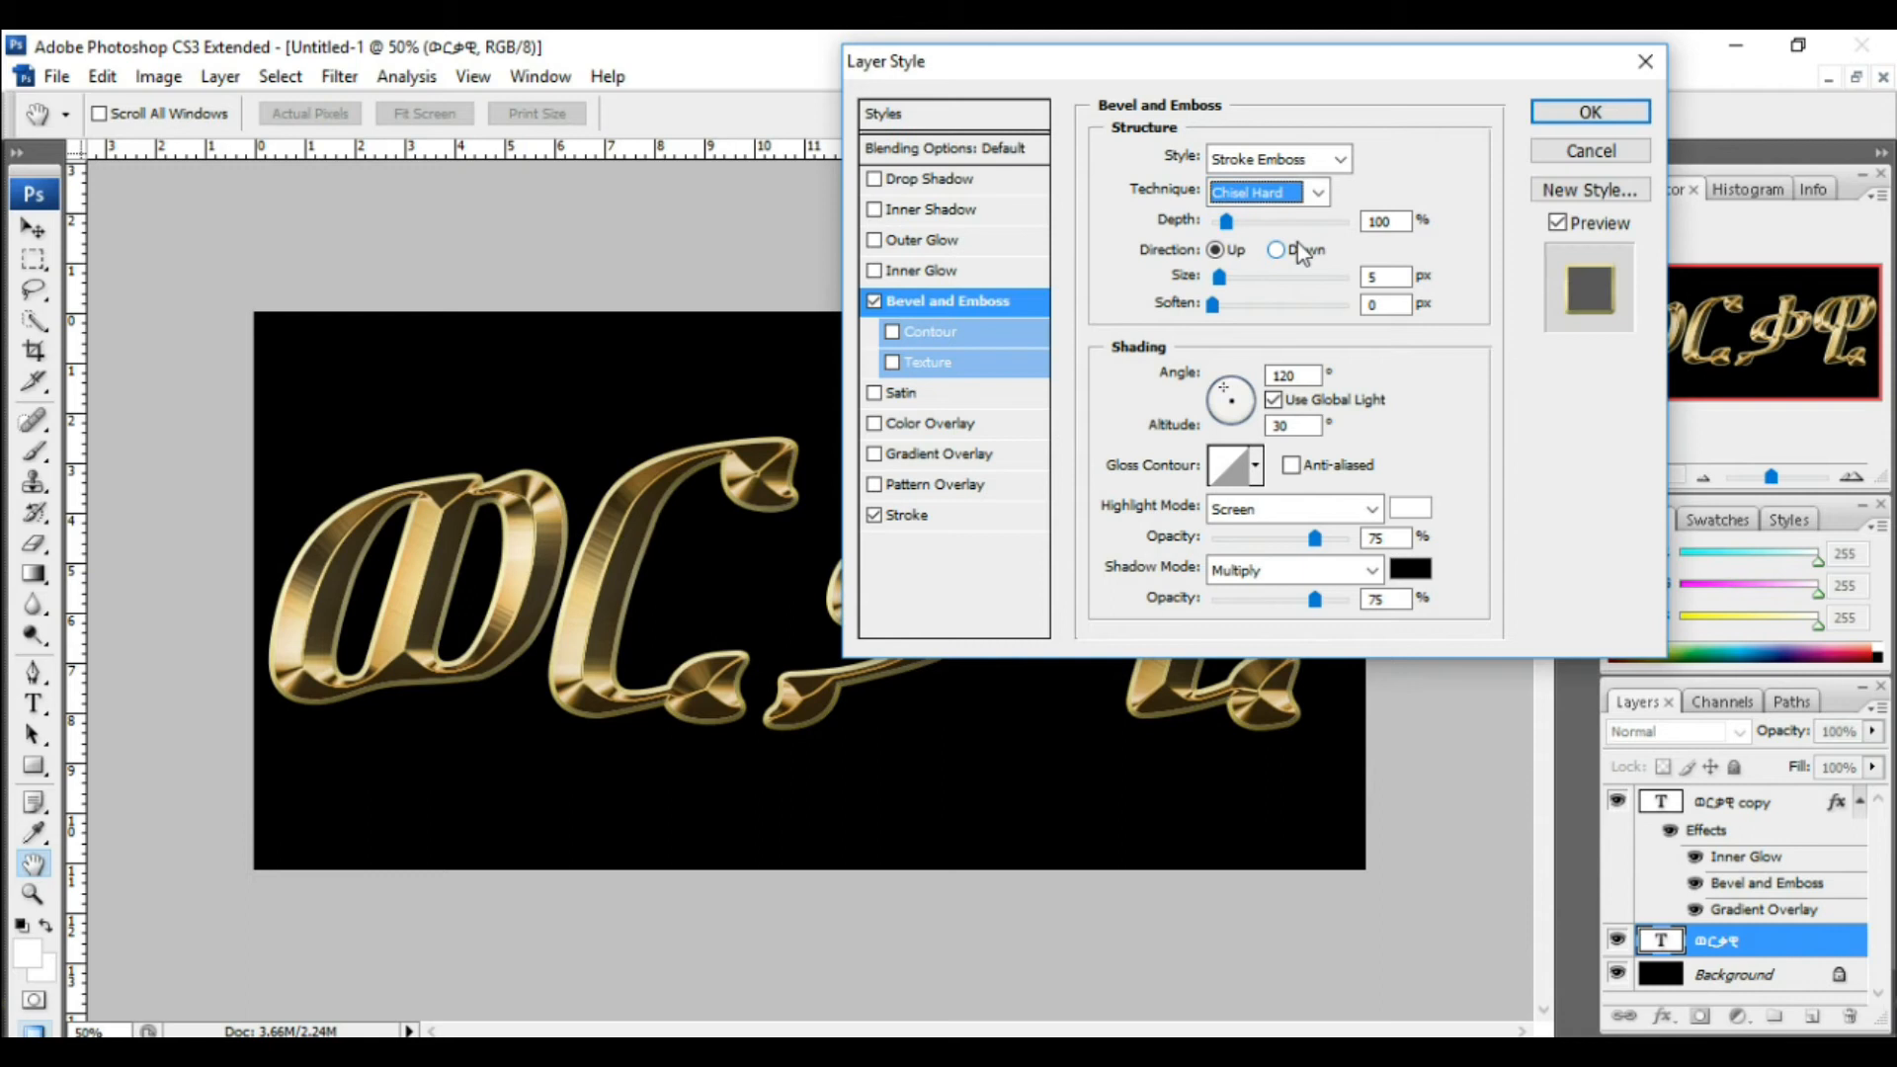
left_click_drag(1220, 279, 1226, 281)
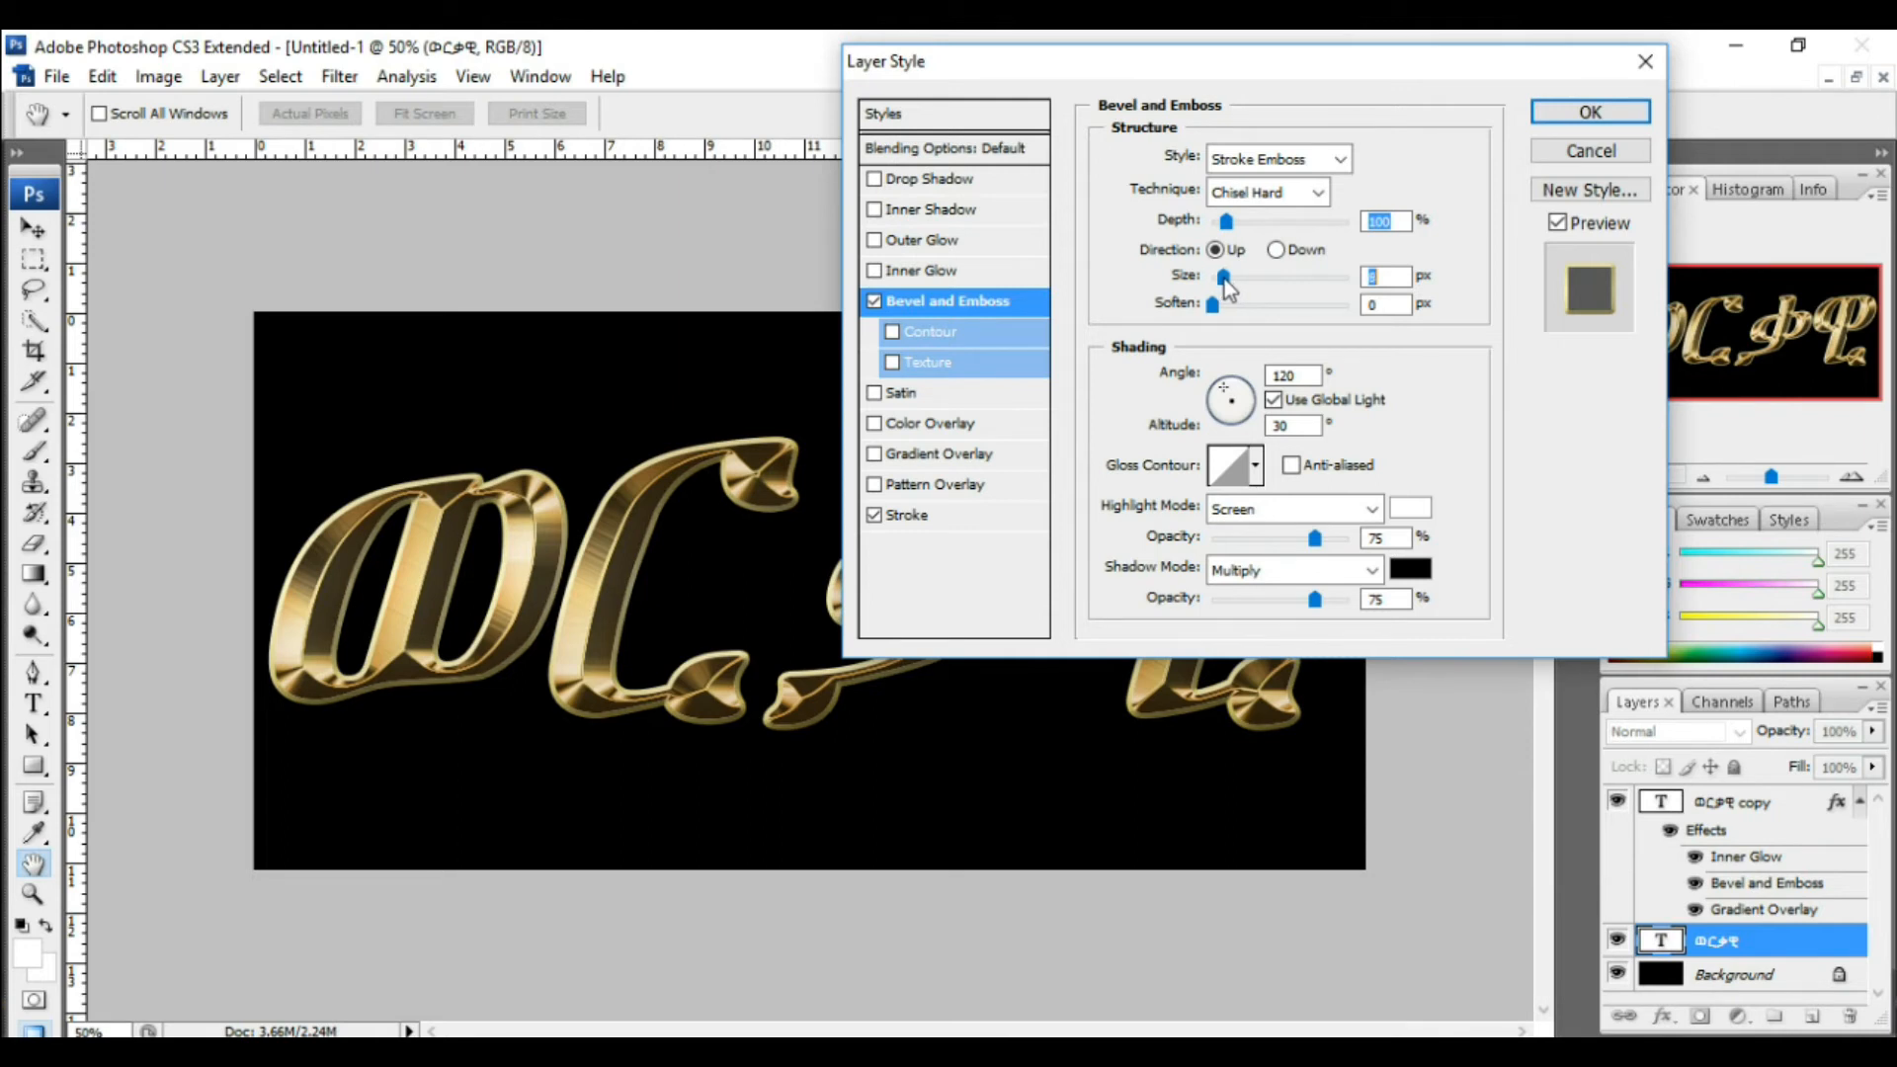
Step: Choose a multi-peak gloss contour, turn on anti-aliasing, and enable the Contour option
left_click(1256, 465)
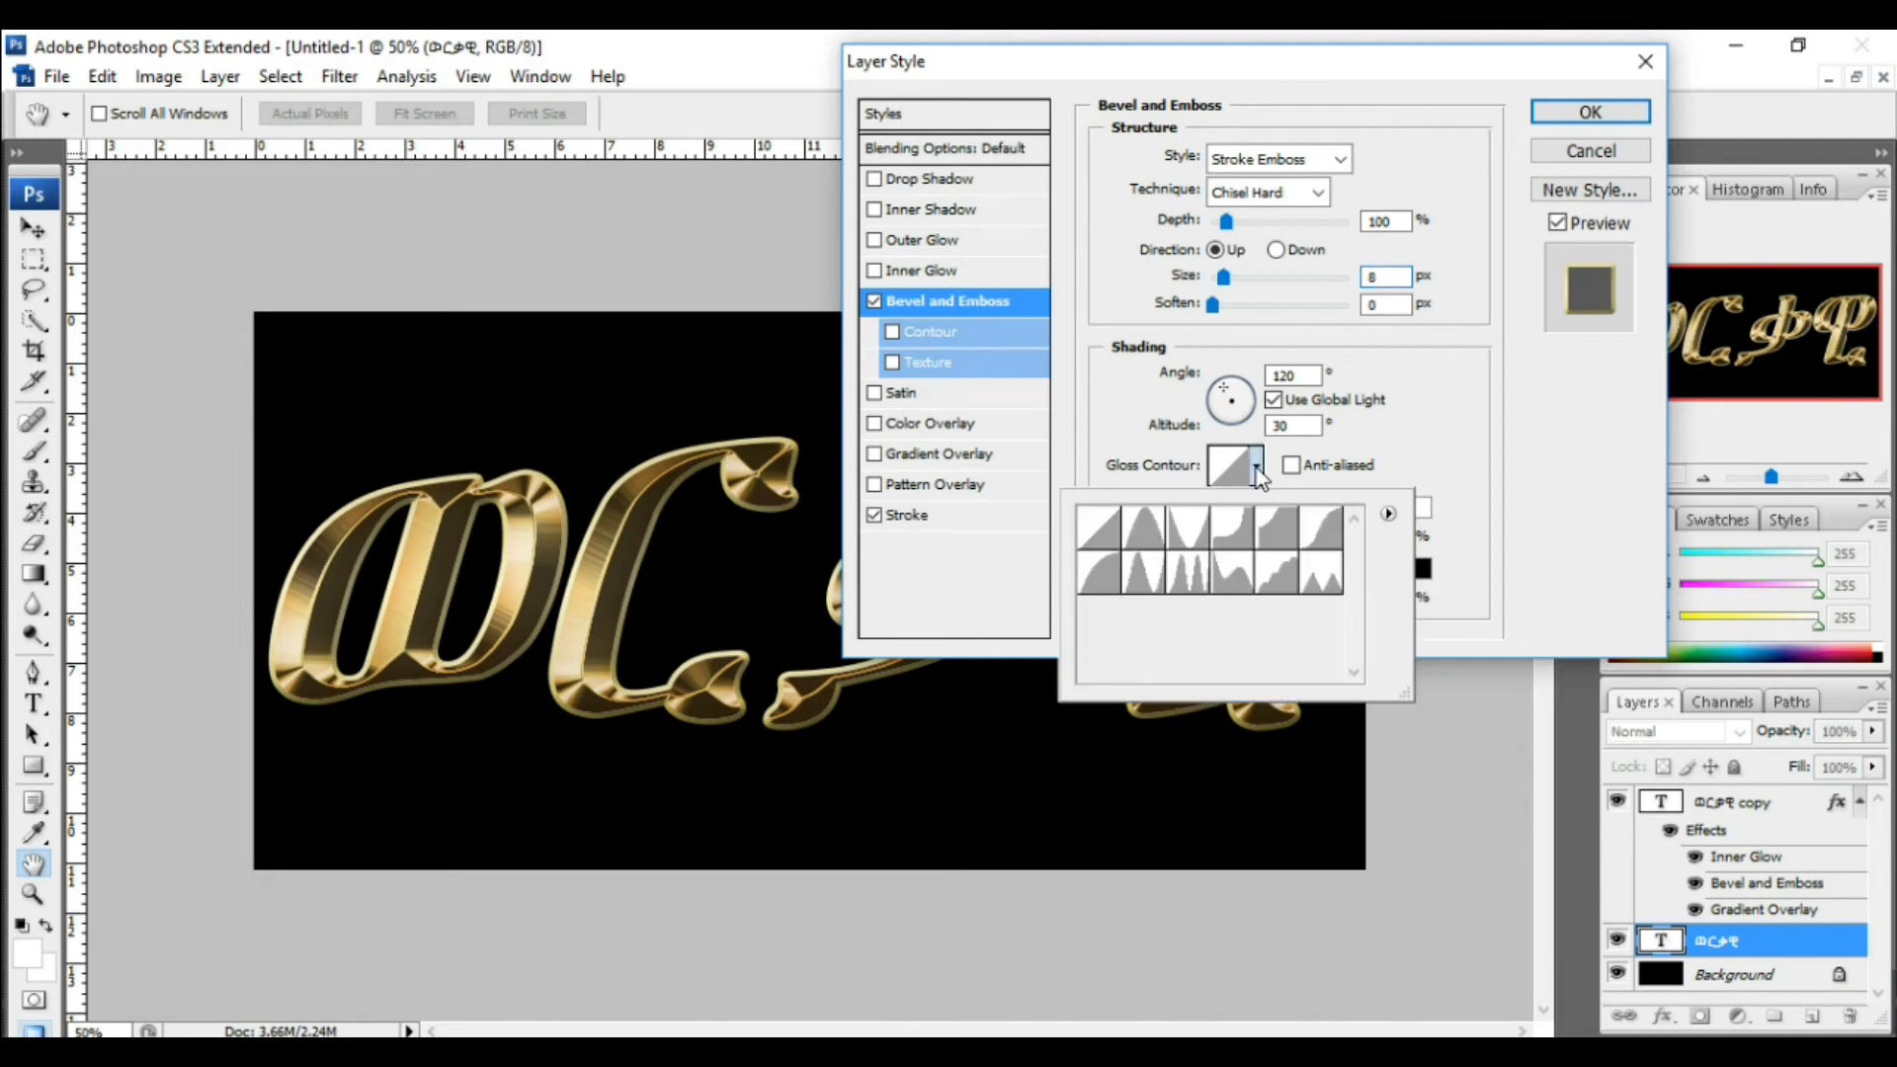
double_click(1191, 583)
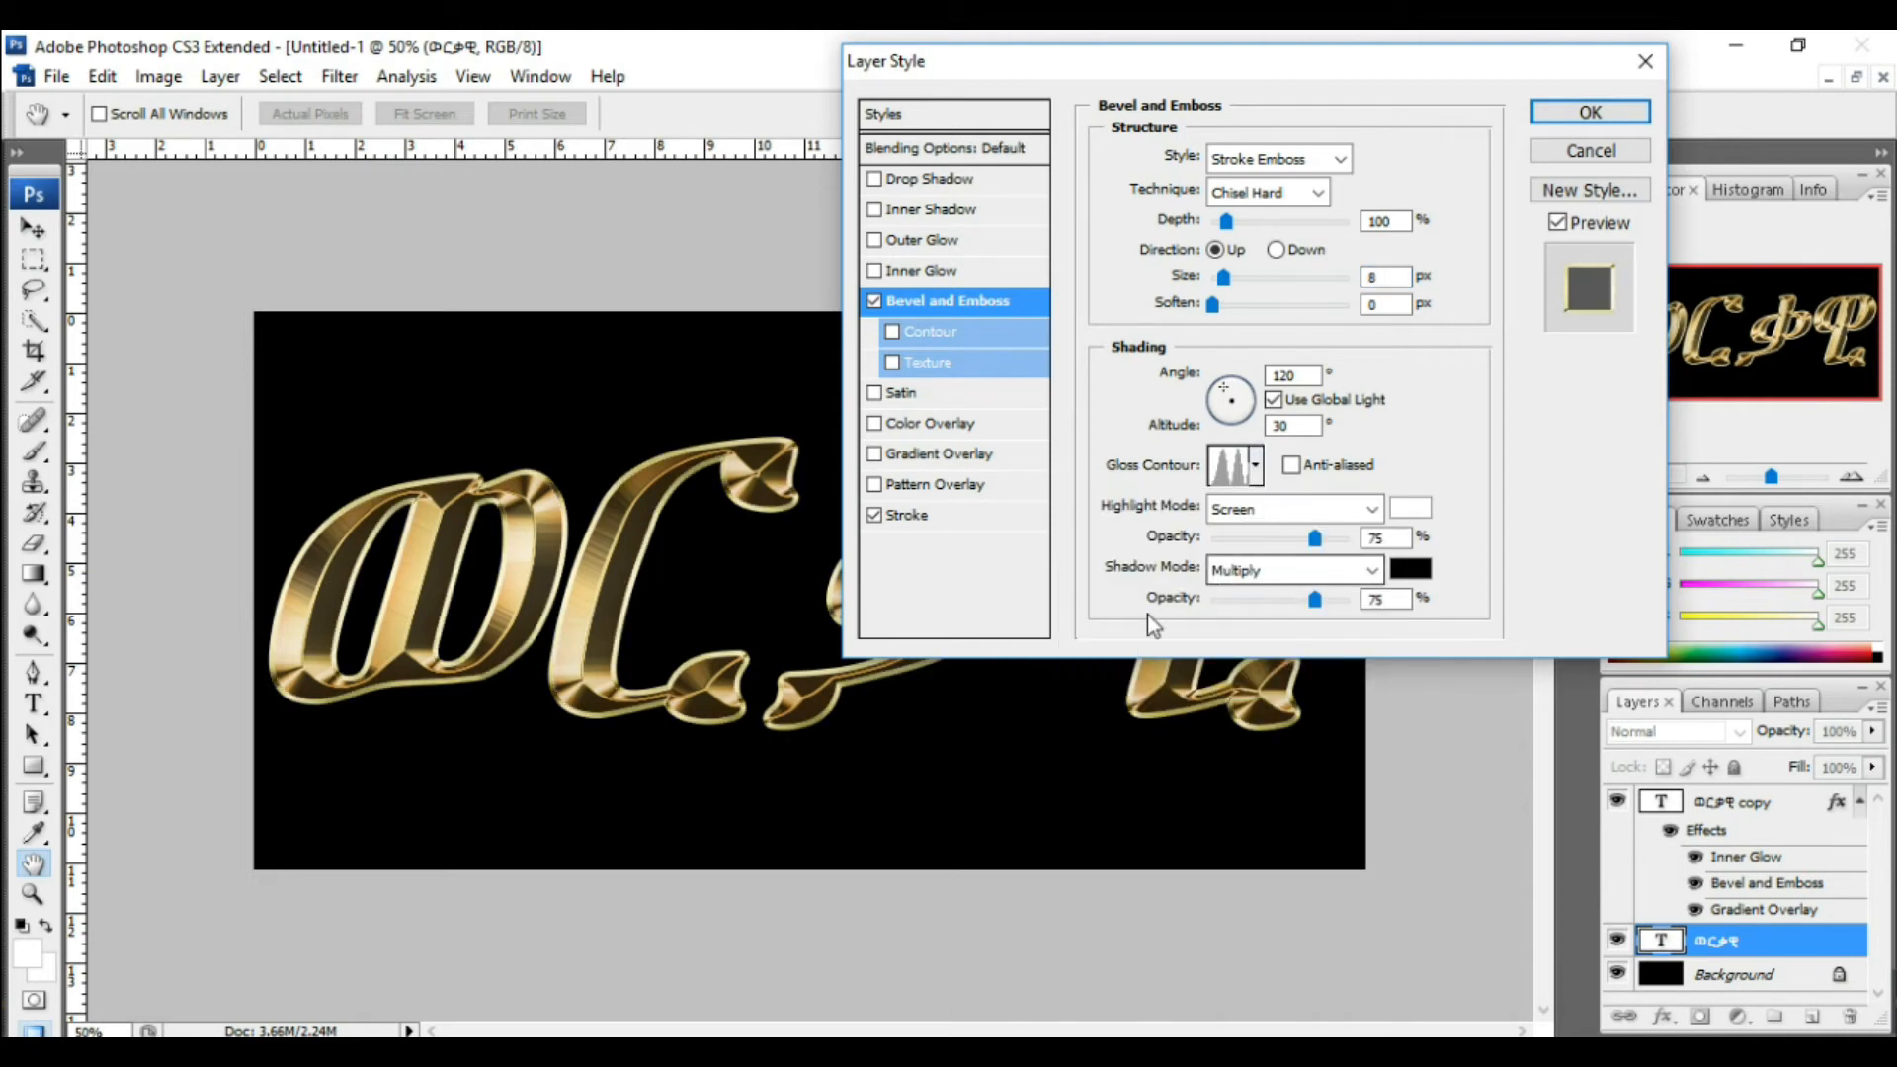
left_click(1292, 467)
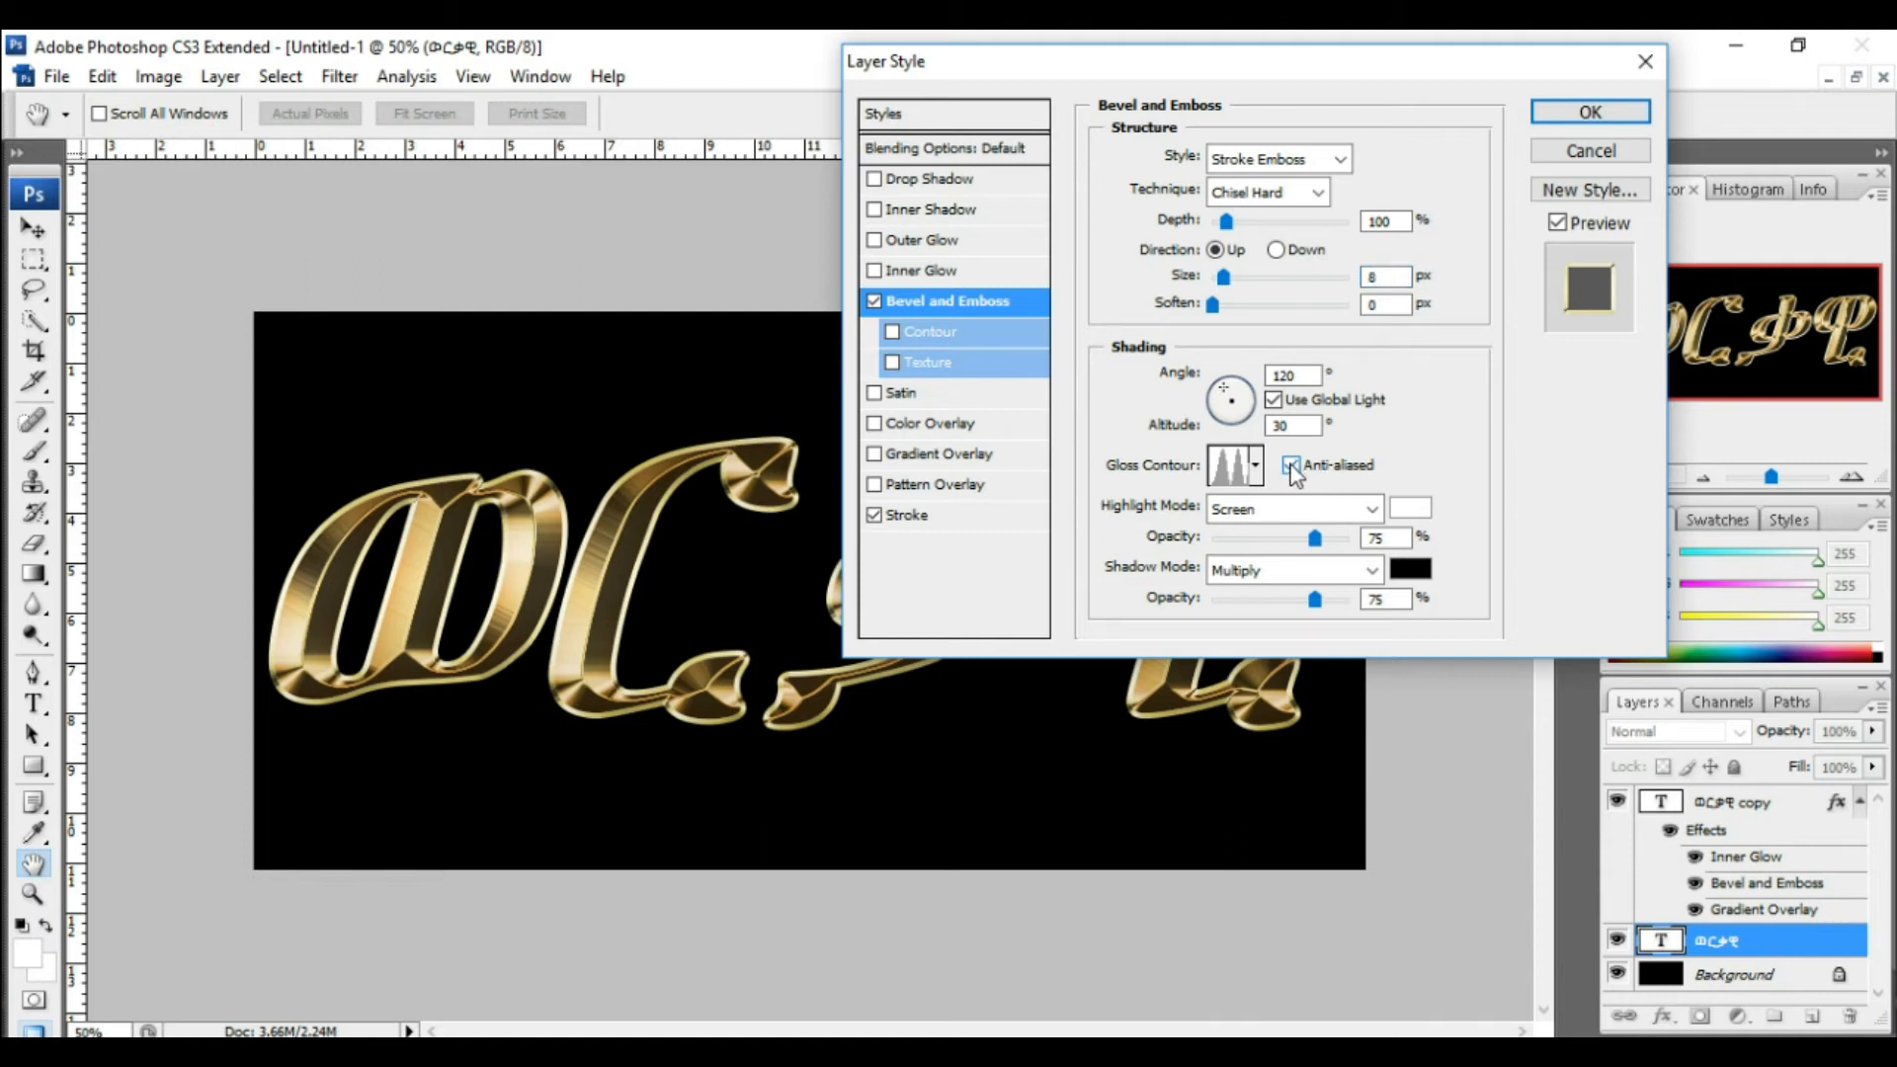
left_click(1103, 854)
left_click(894, 332)
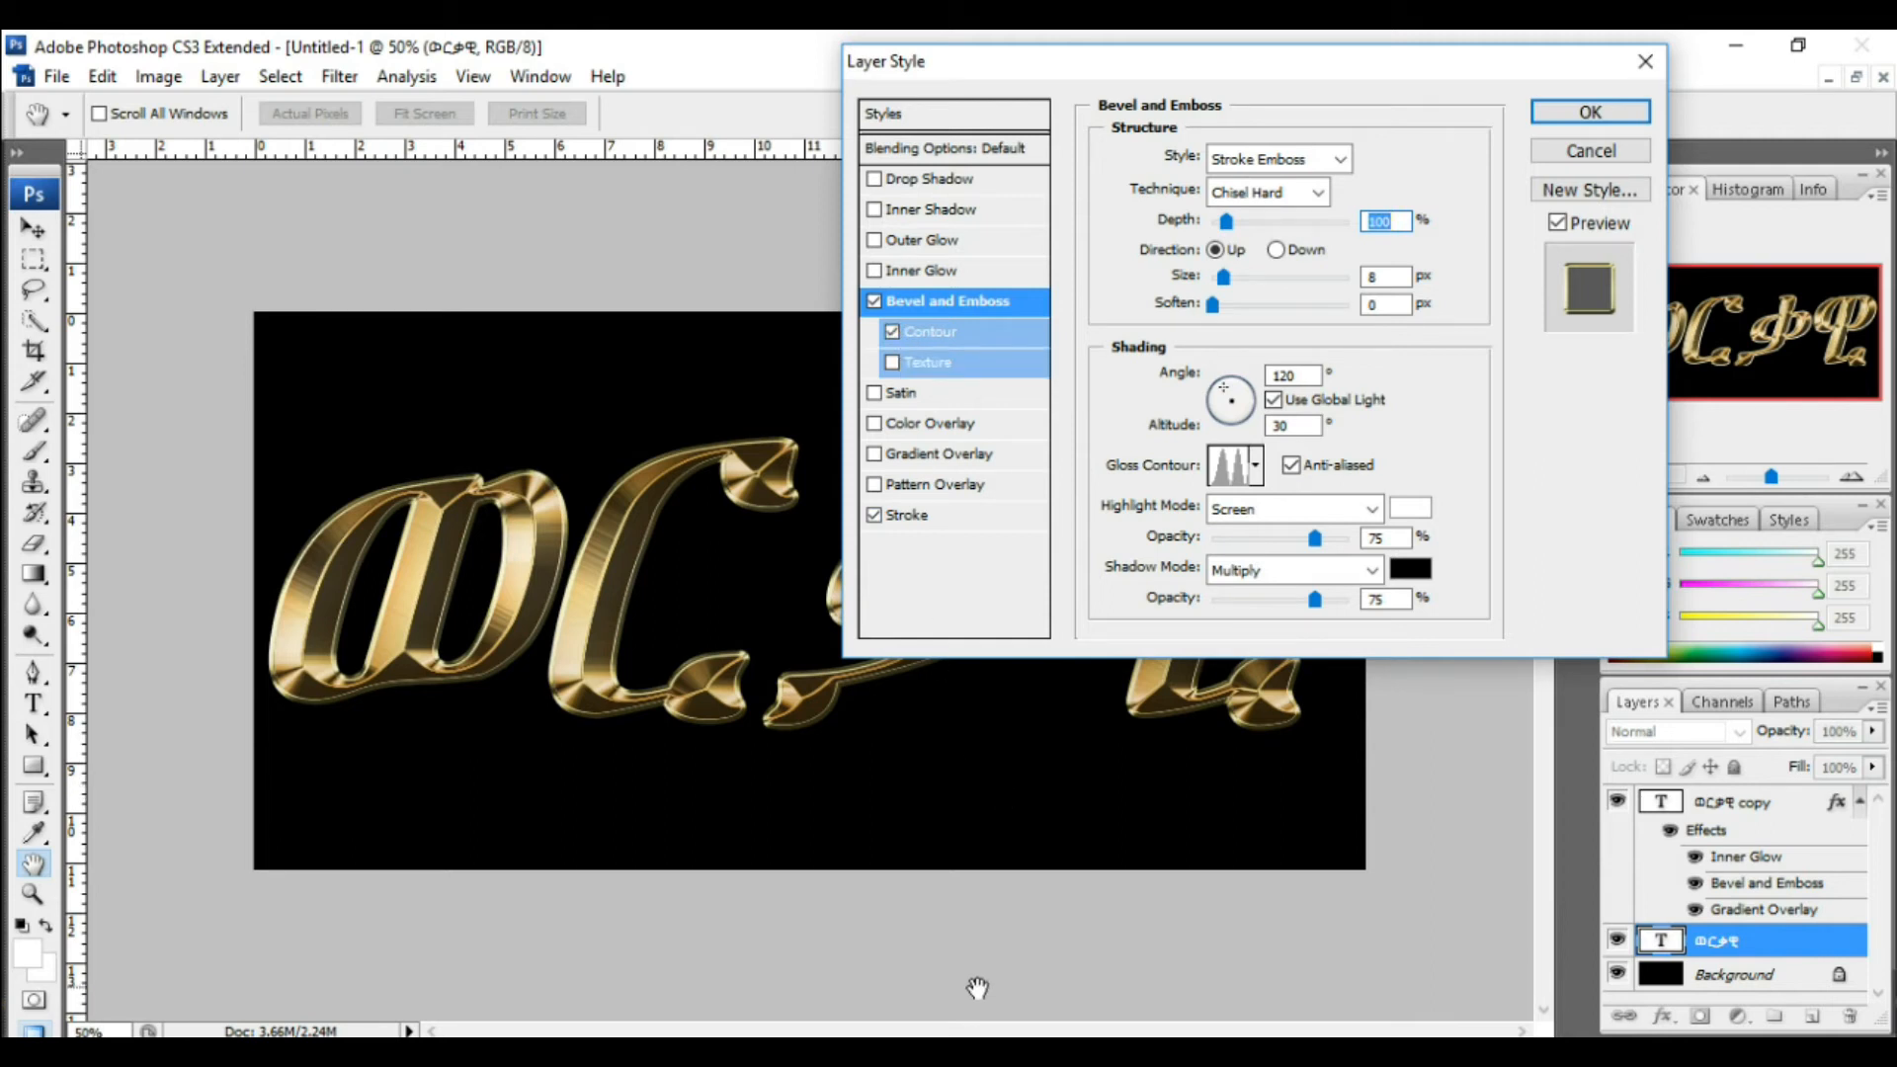
Step: Enable Outer Glow and set its opacity to 40%
left_click(917, 239)
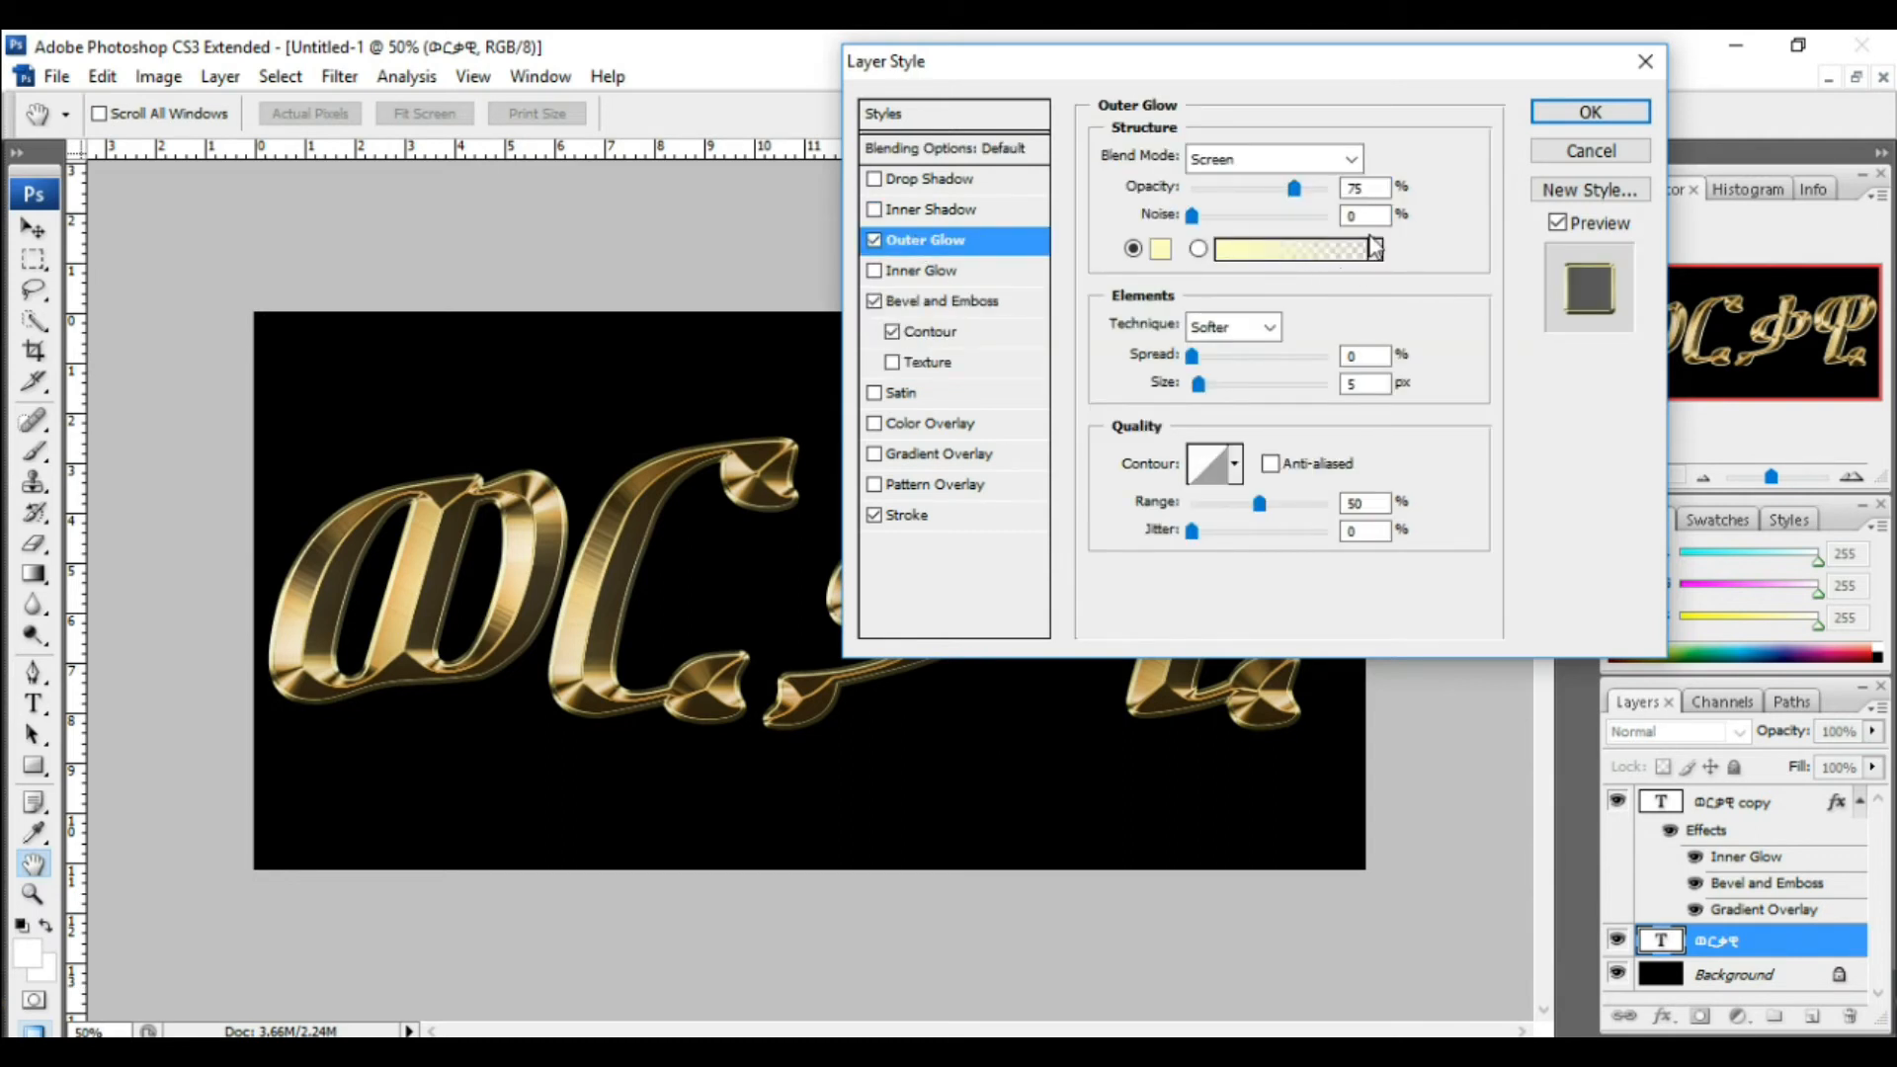
double_click(1350, 189)
type("40")
double_click(1352, 193)
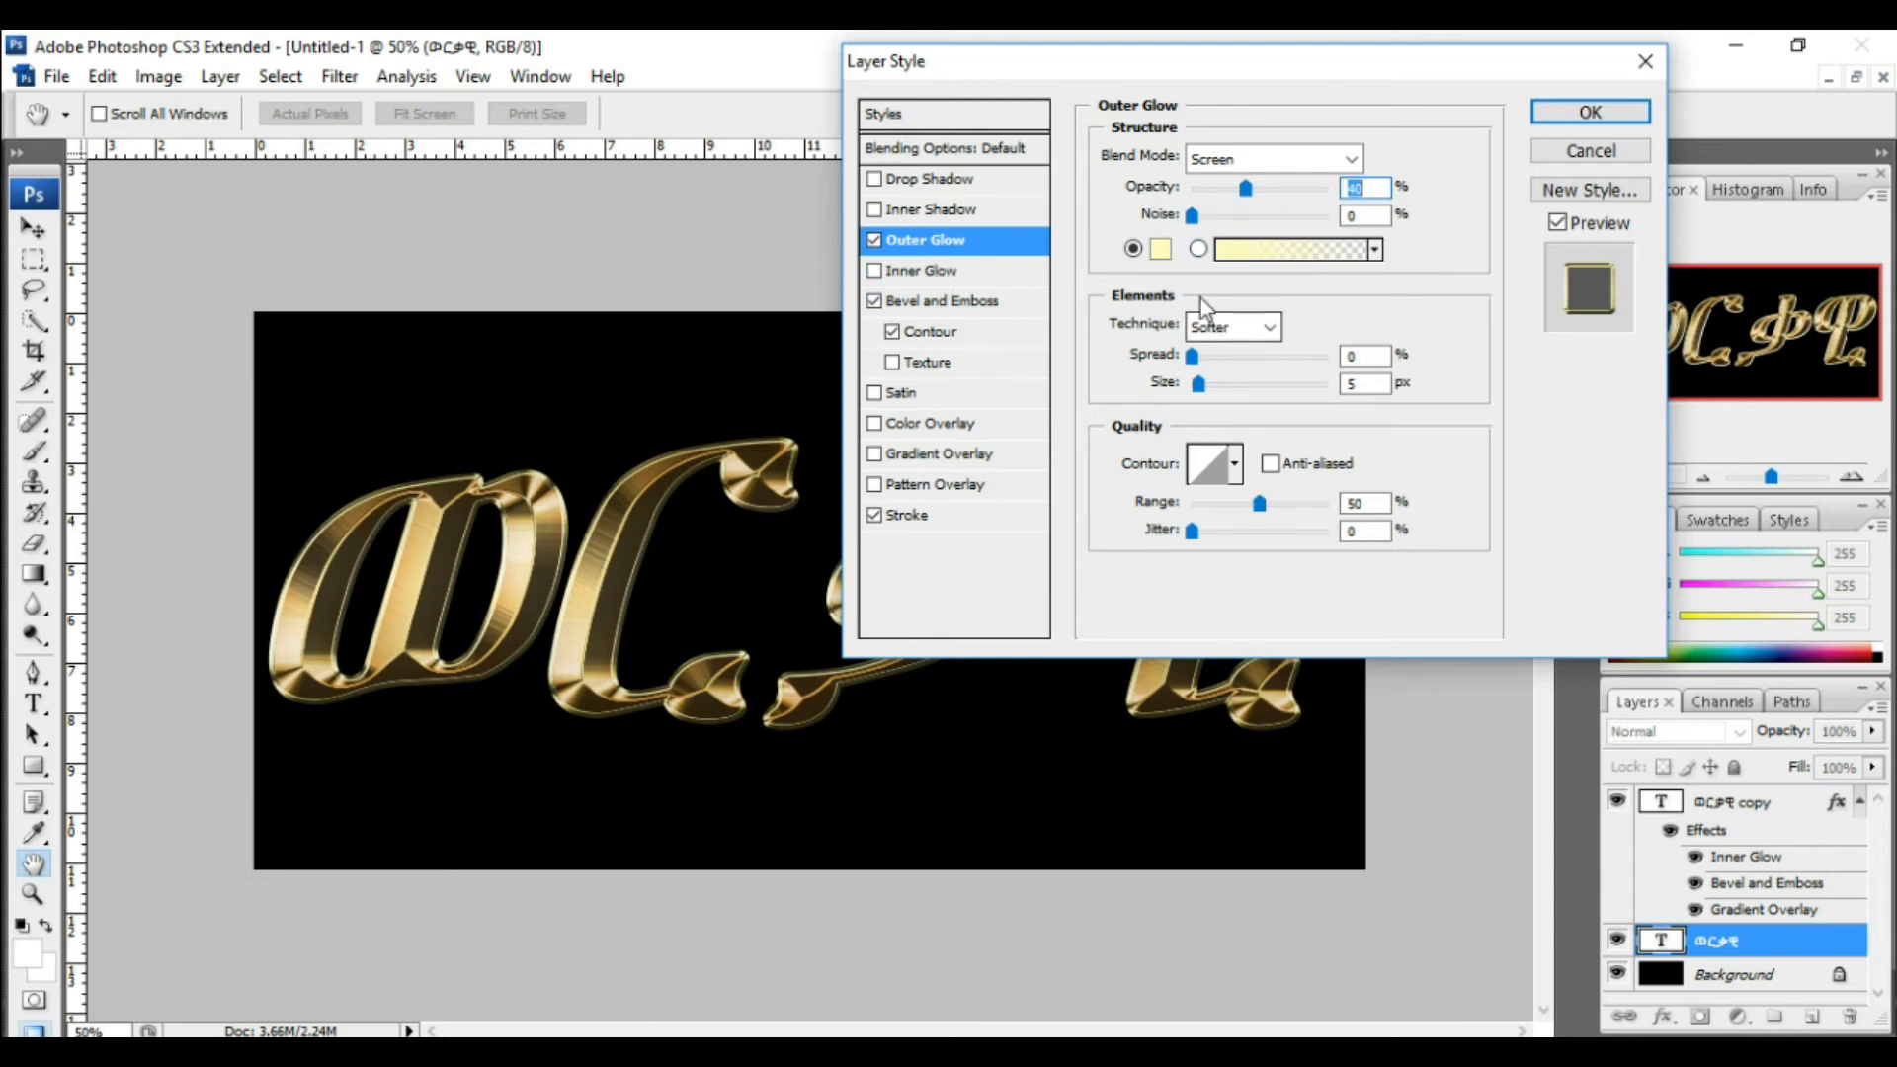
Step: Set the outer glow colour to R 232, G 128, B 31 (e8801f)
left_click(1160, 253)
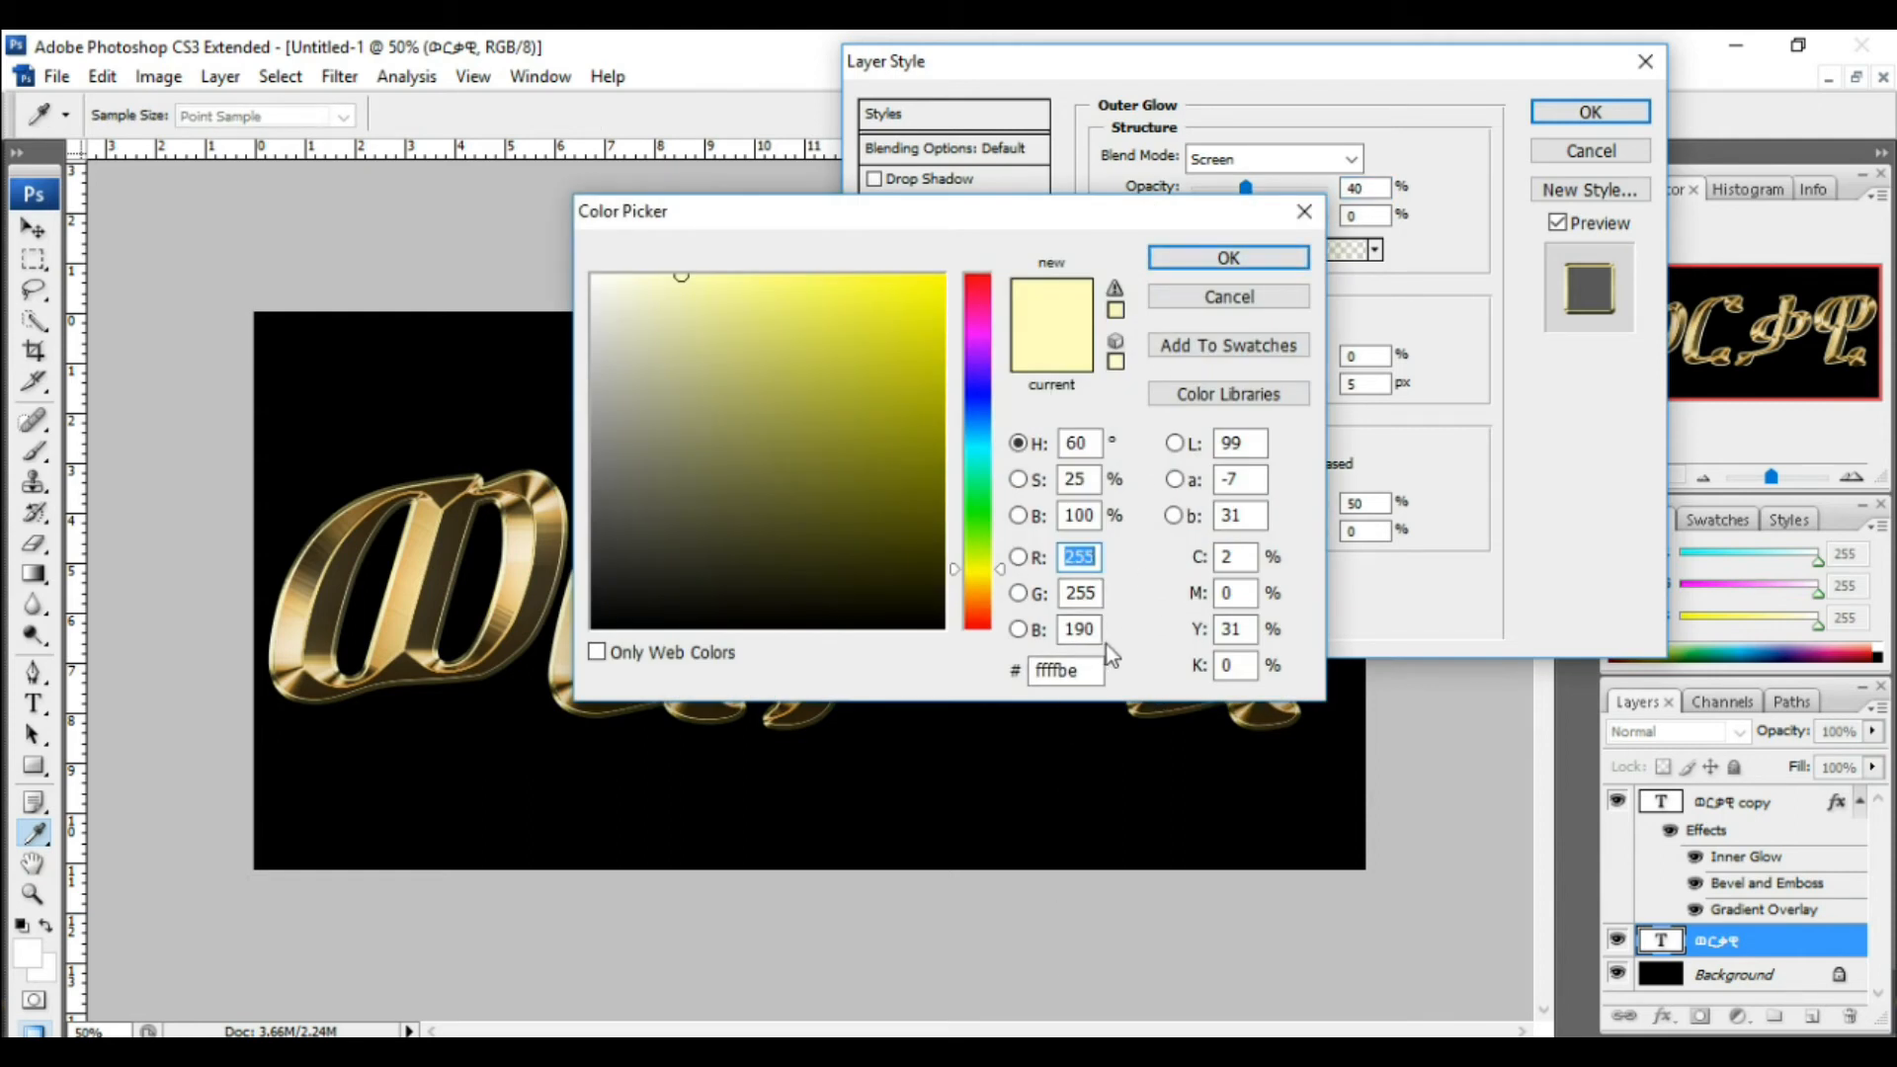
type("2")
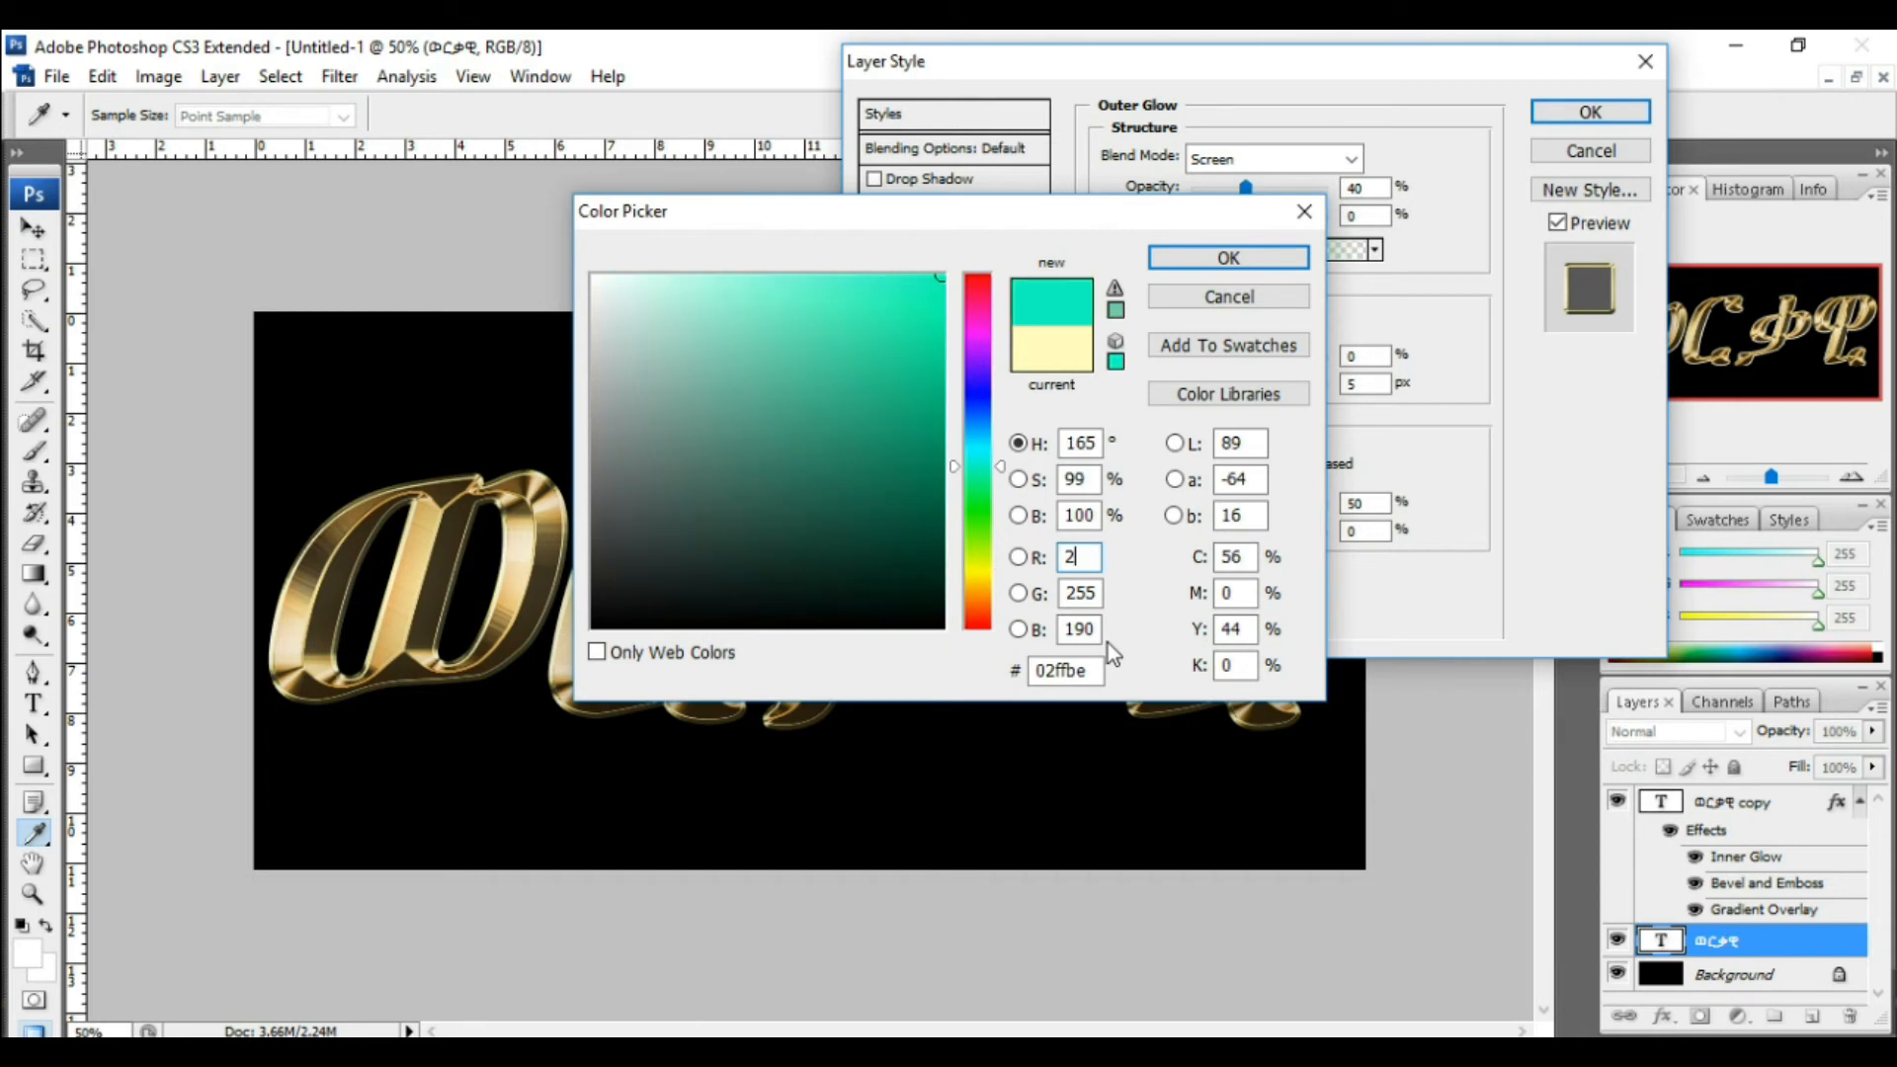
type("32")
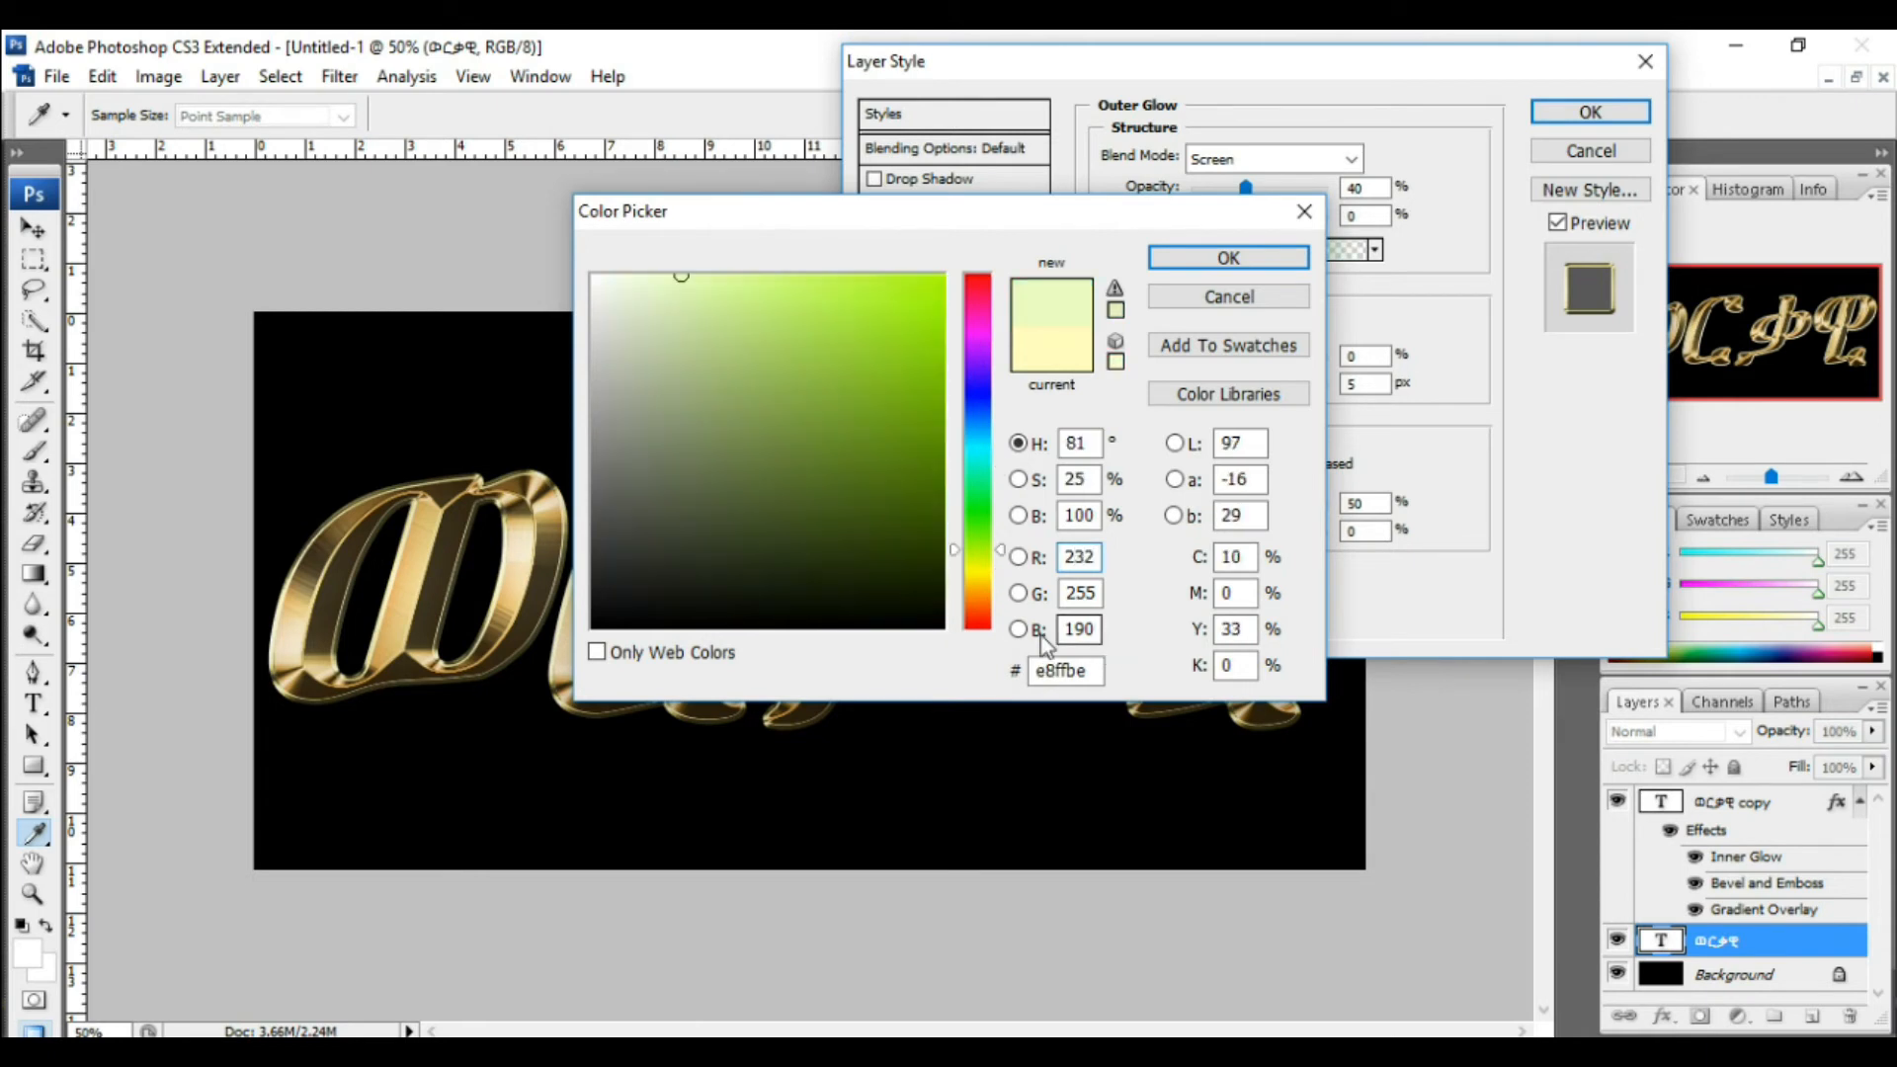
left_click_drag(1095, 593, 1056, 604)
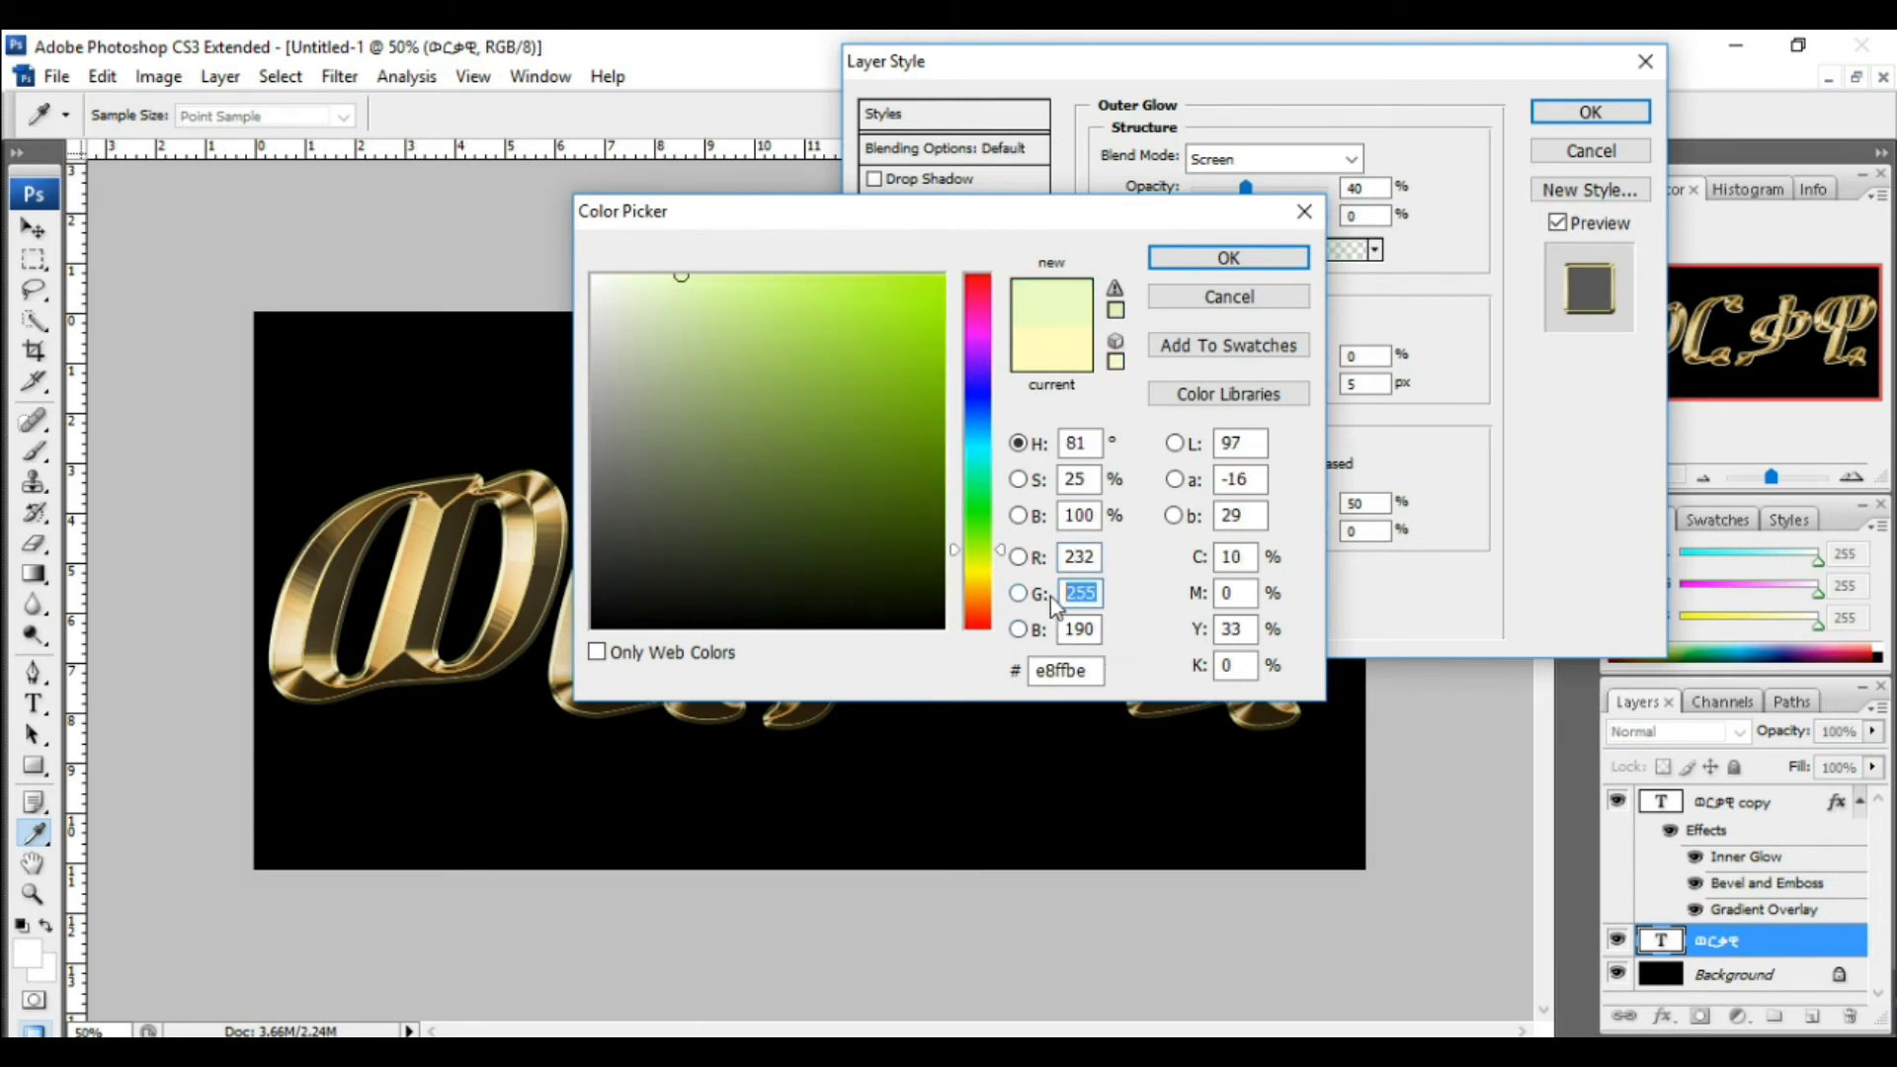
type("128")
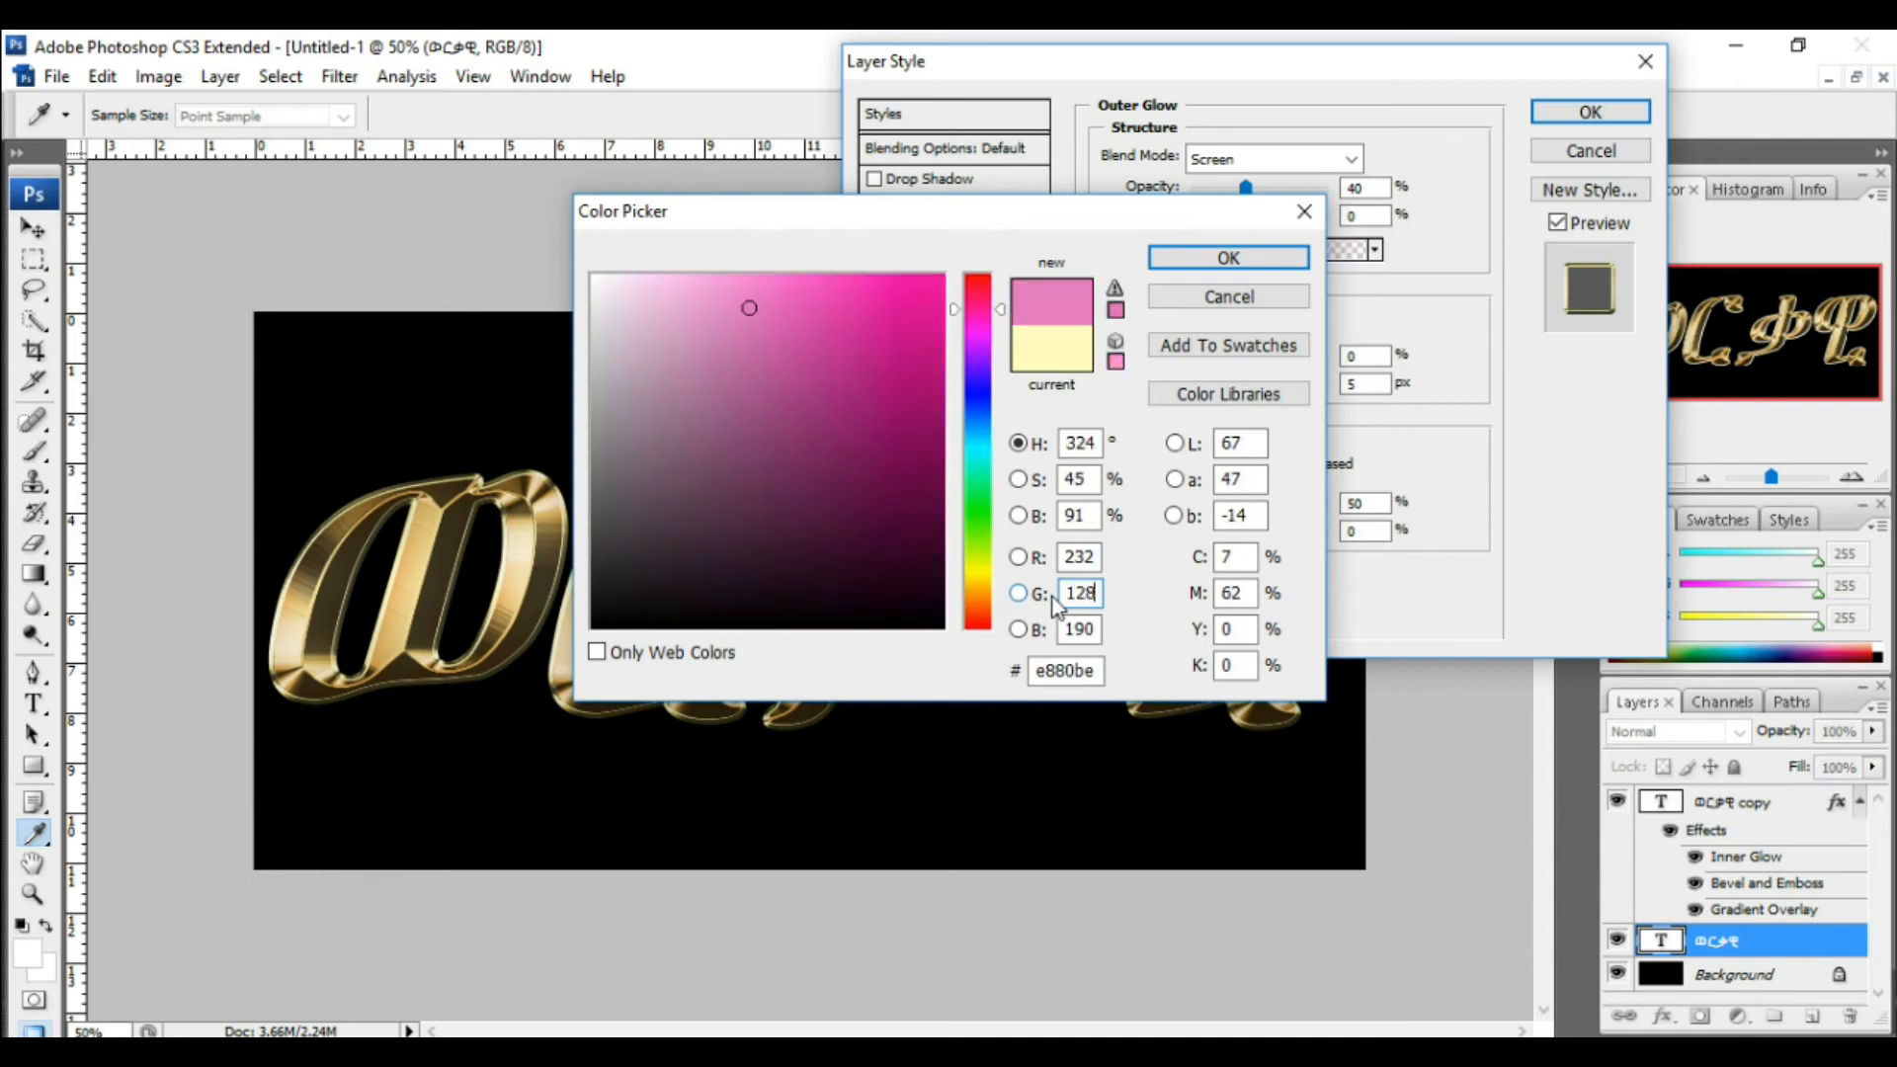
left_click_drag(1087, 630, 1049, 638)
type("31")
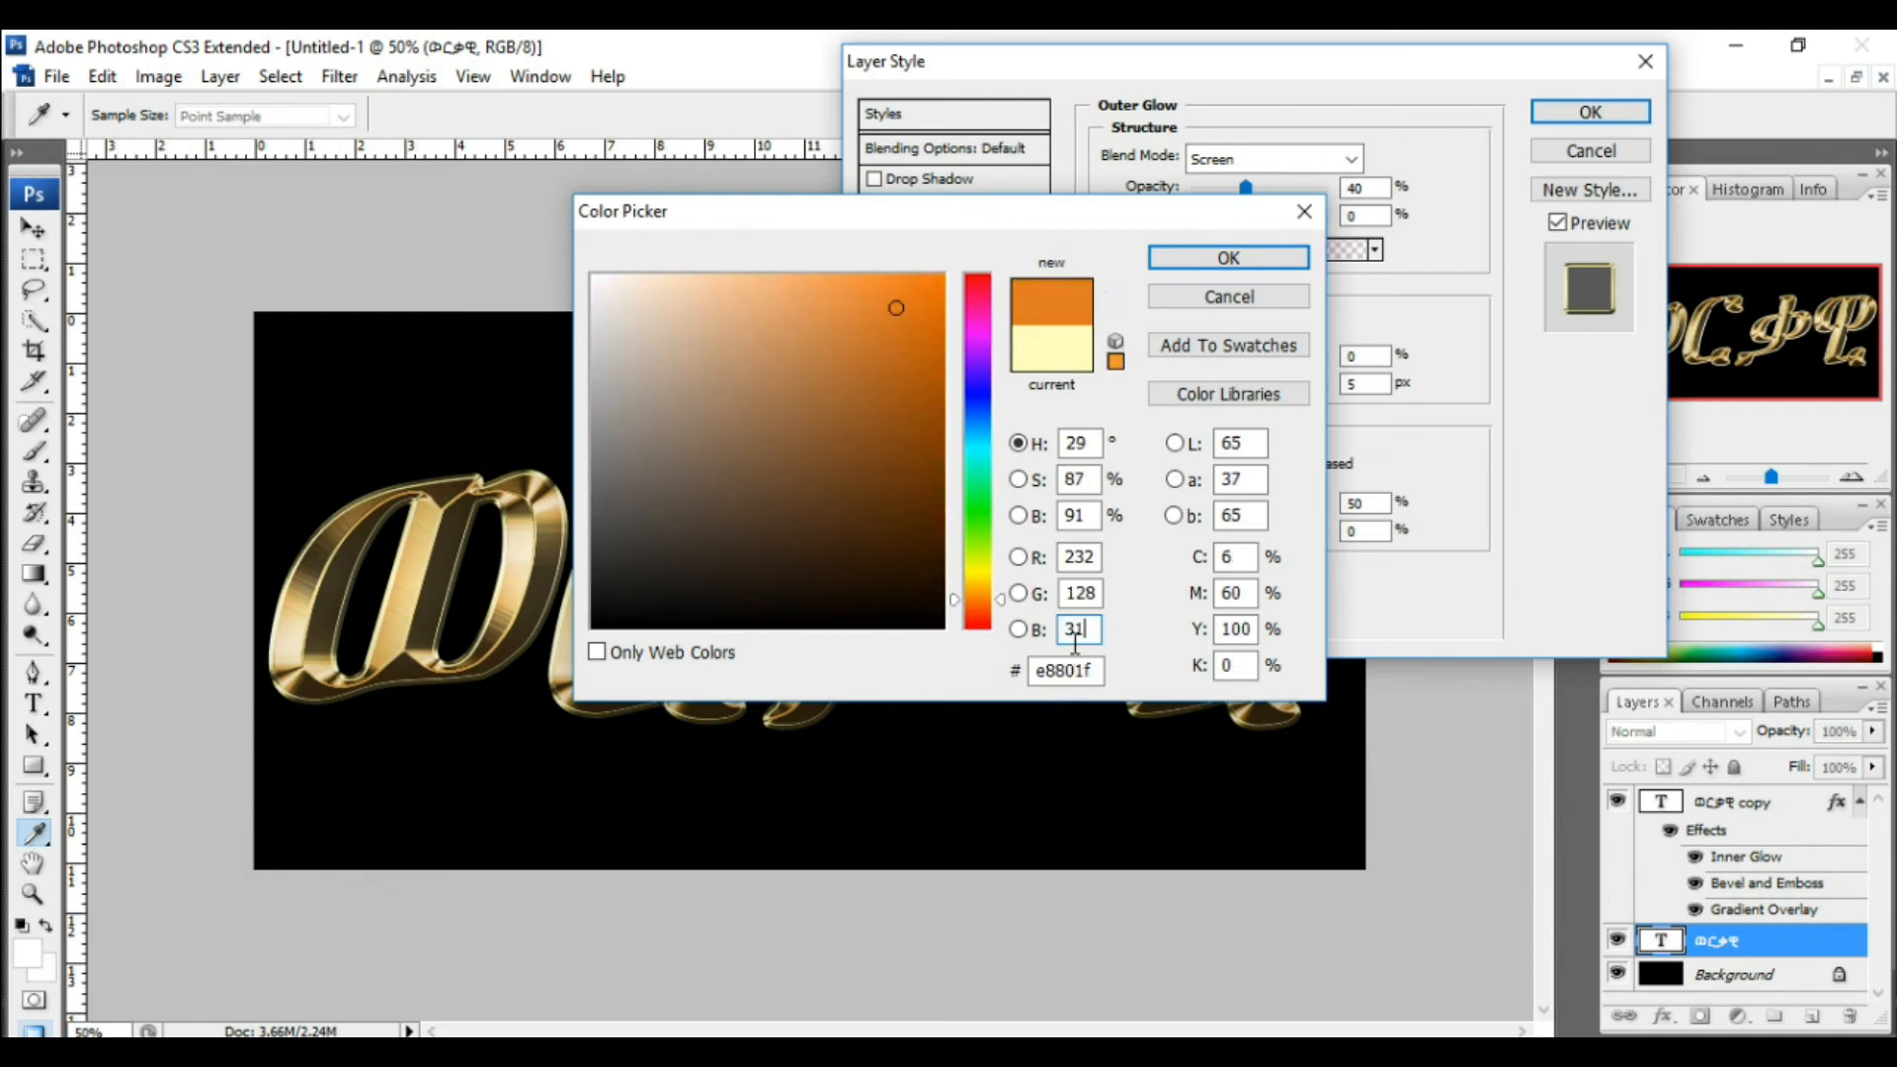
left_click(1201, 261)
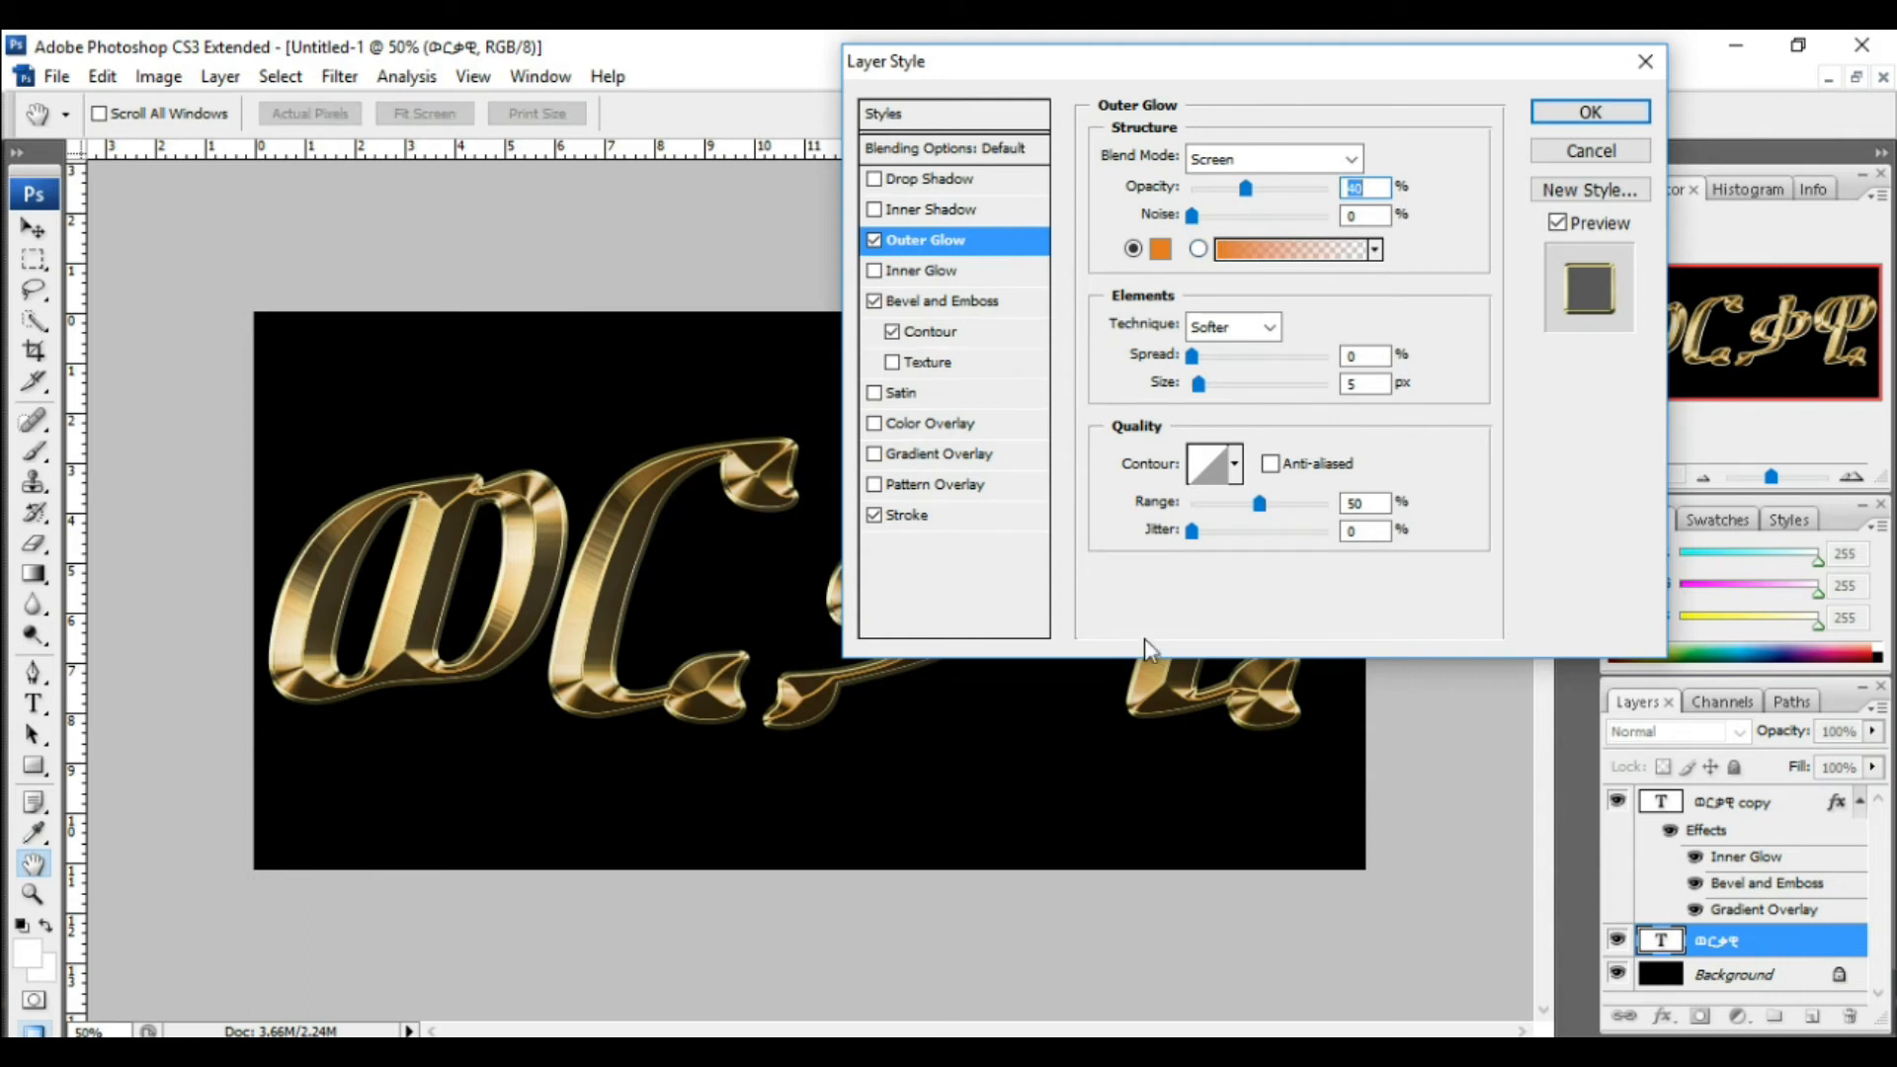
Step: Enlarge the outer glow size and apply the layer style
left_click_drag(1200, 389, 1233, 392)
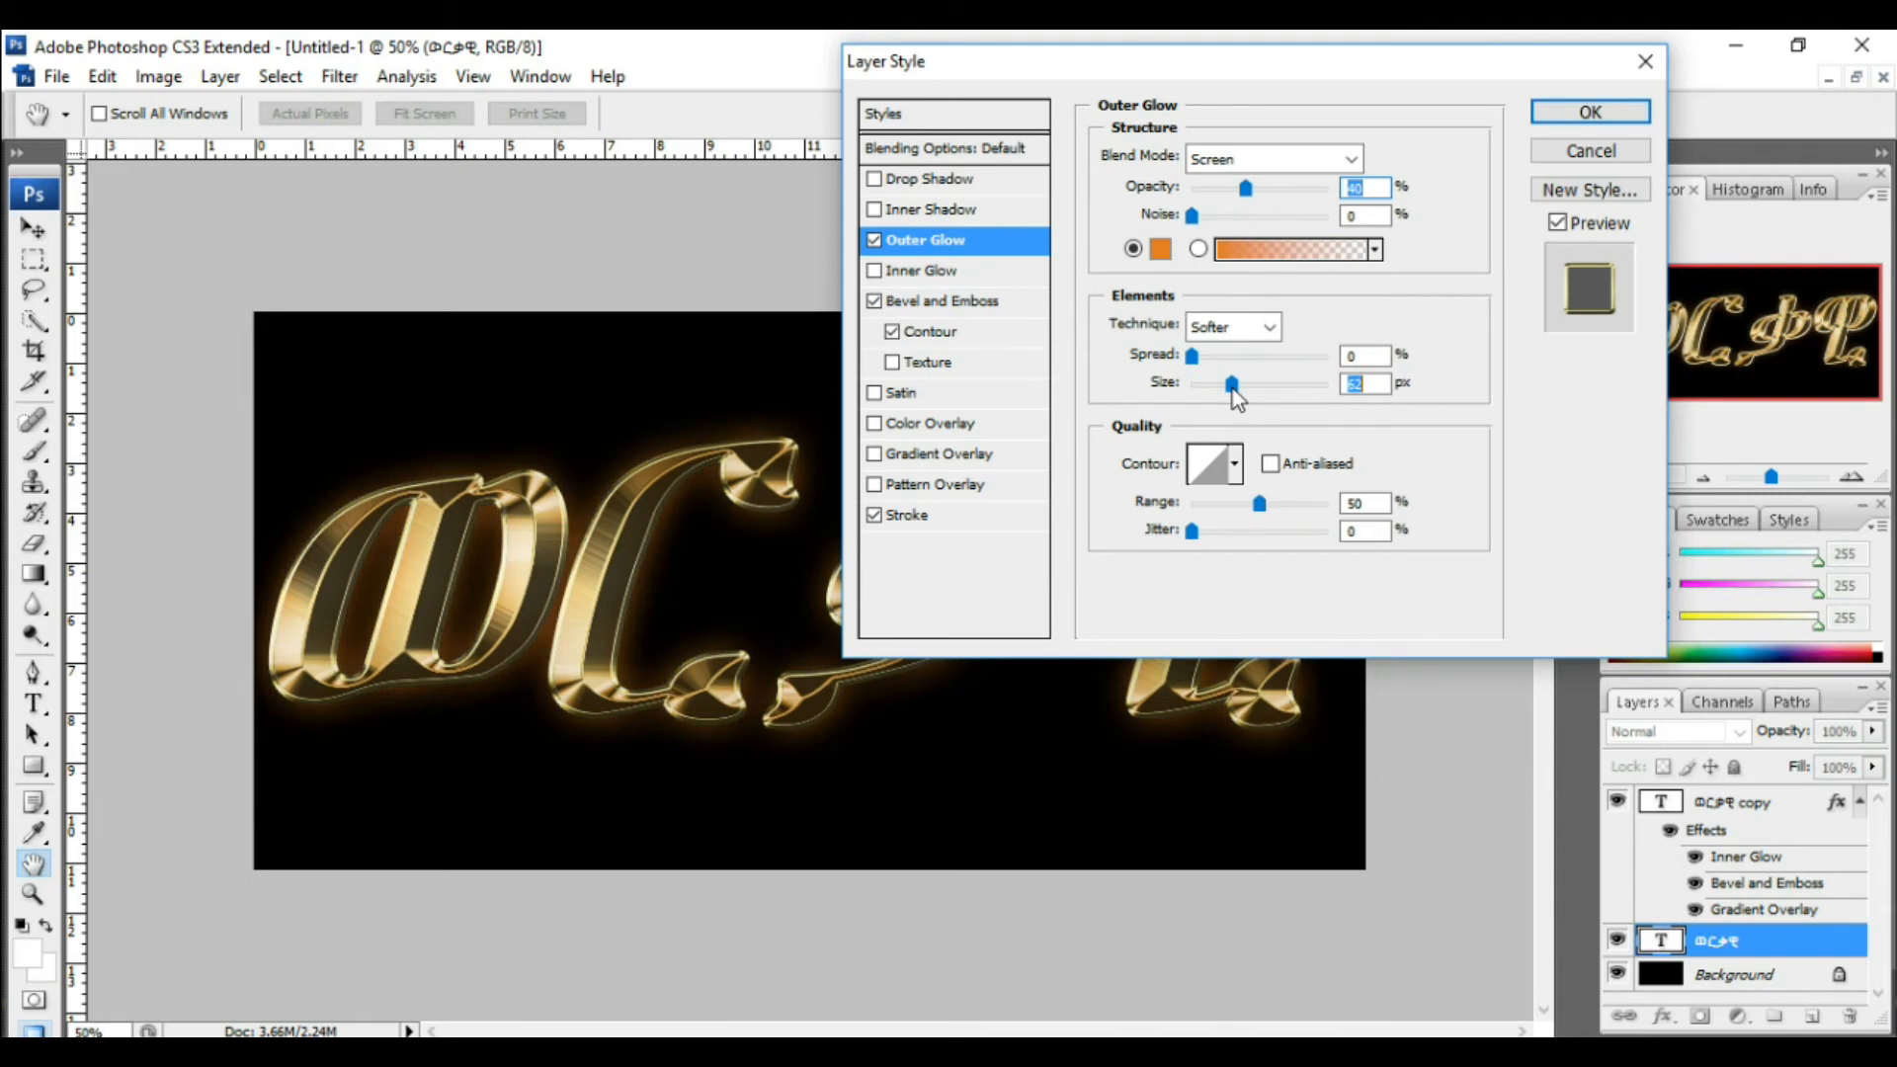
left_click_drag(1231, 388, 1232, 390)
left_click_drag(1232, 388, 1231, 386)
left_click(1590, 112)
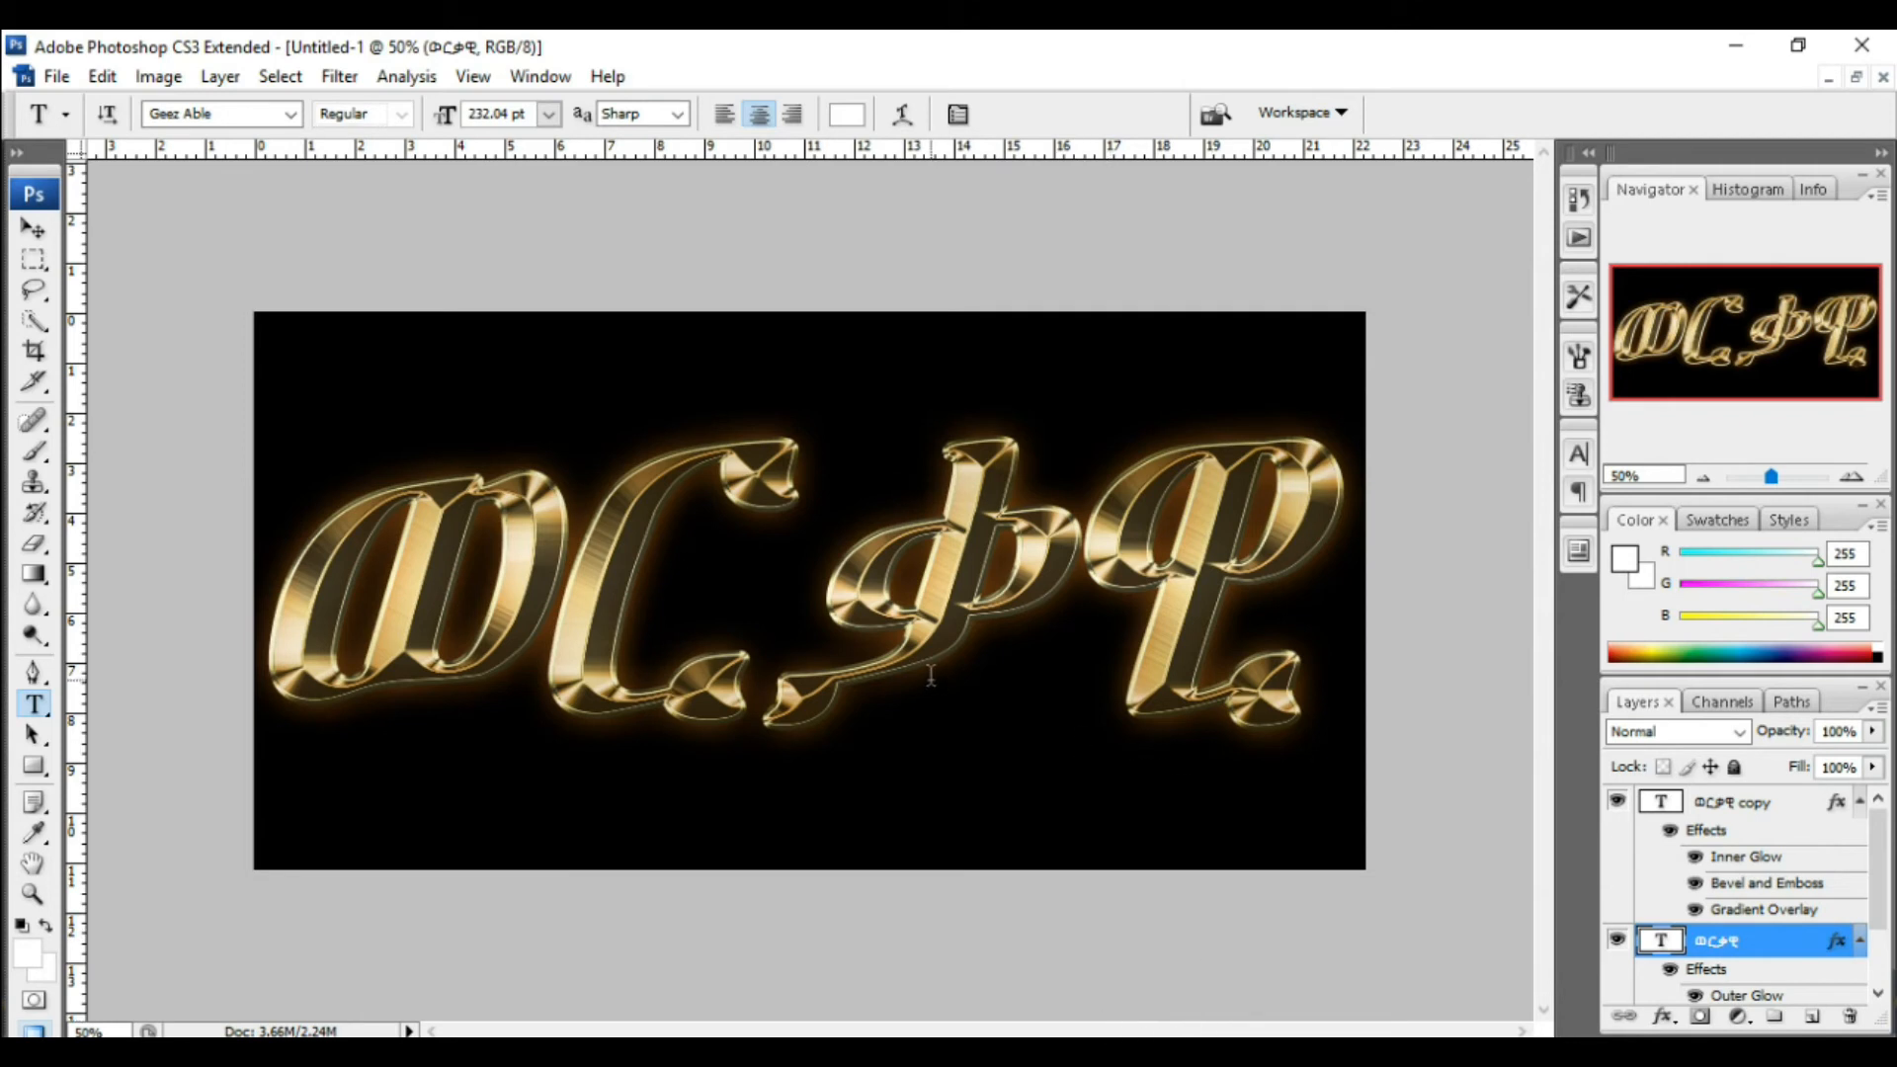
Step: Create a new layer above the text copy layer and name it ጸብርቅ
left_click(1763, 810)
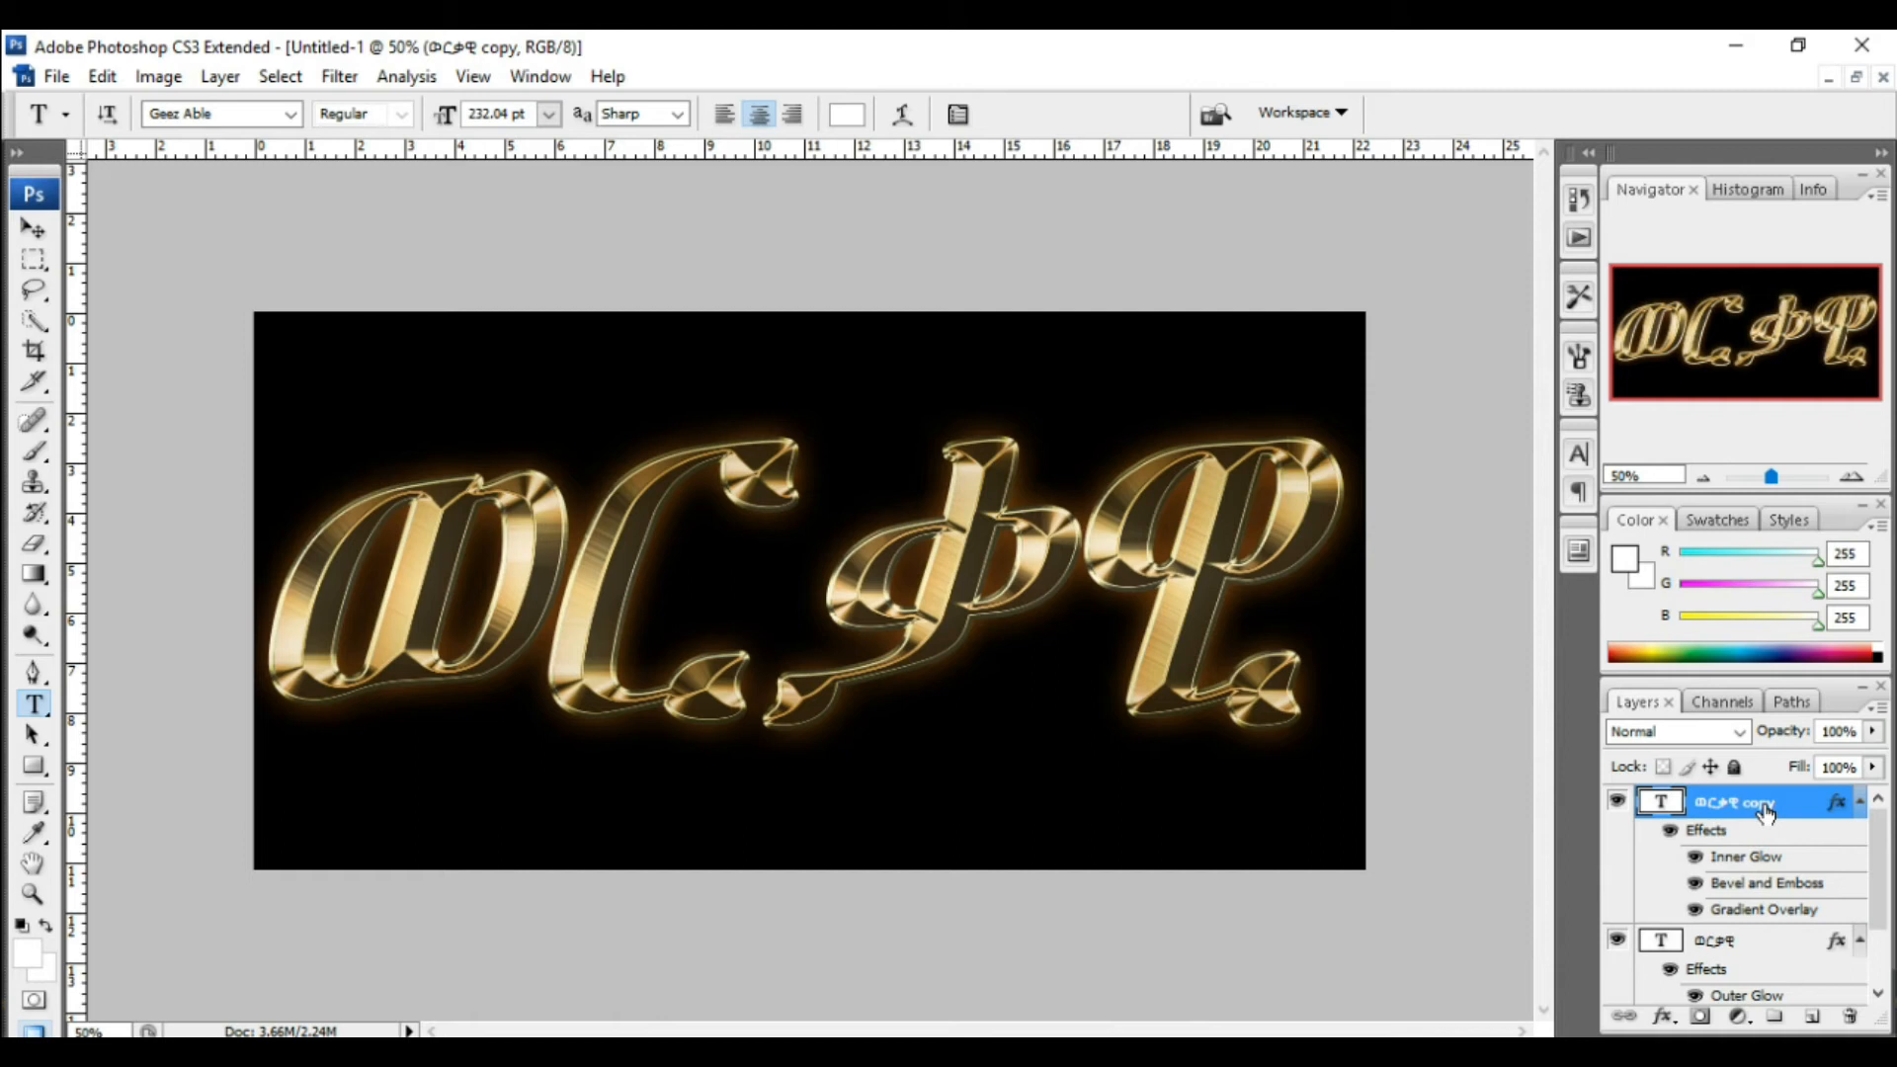
left_click(1814, 1017)
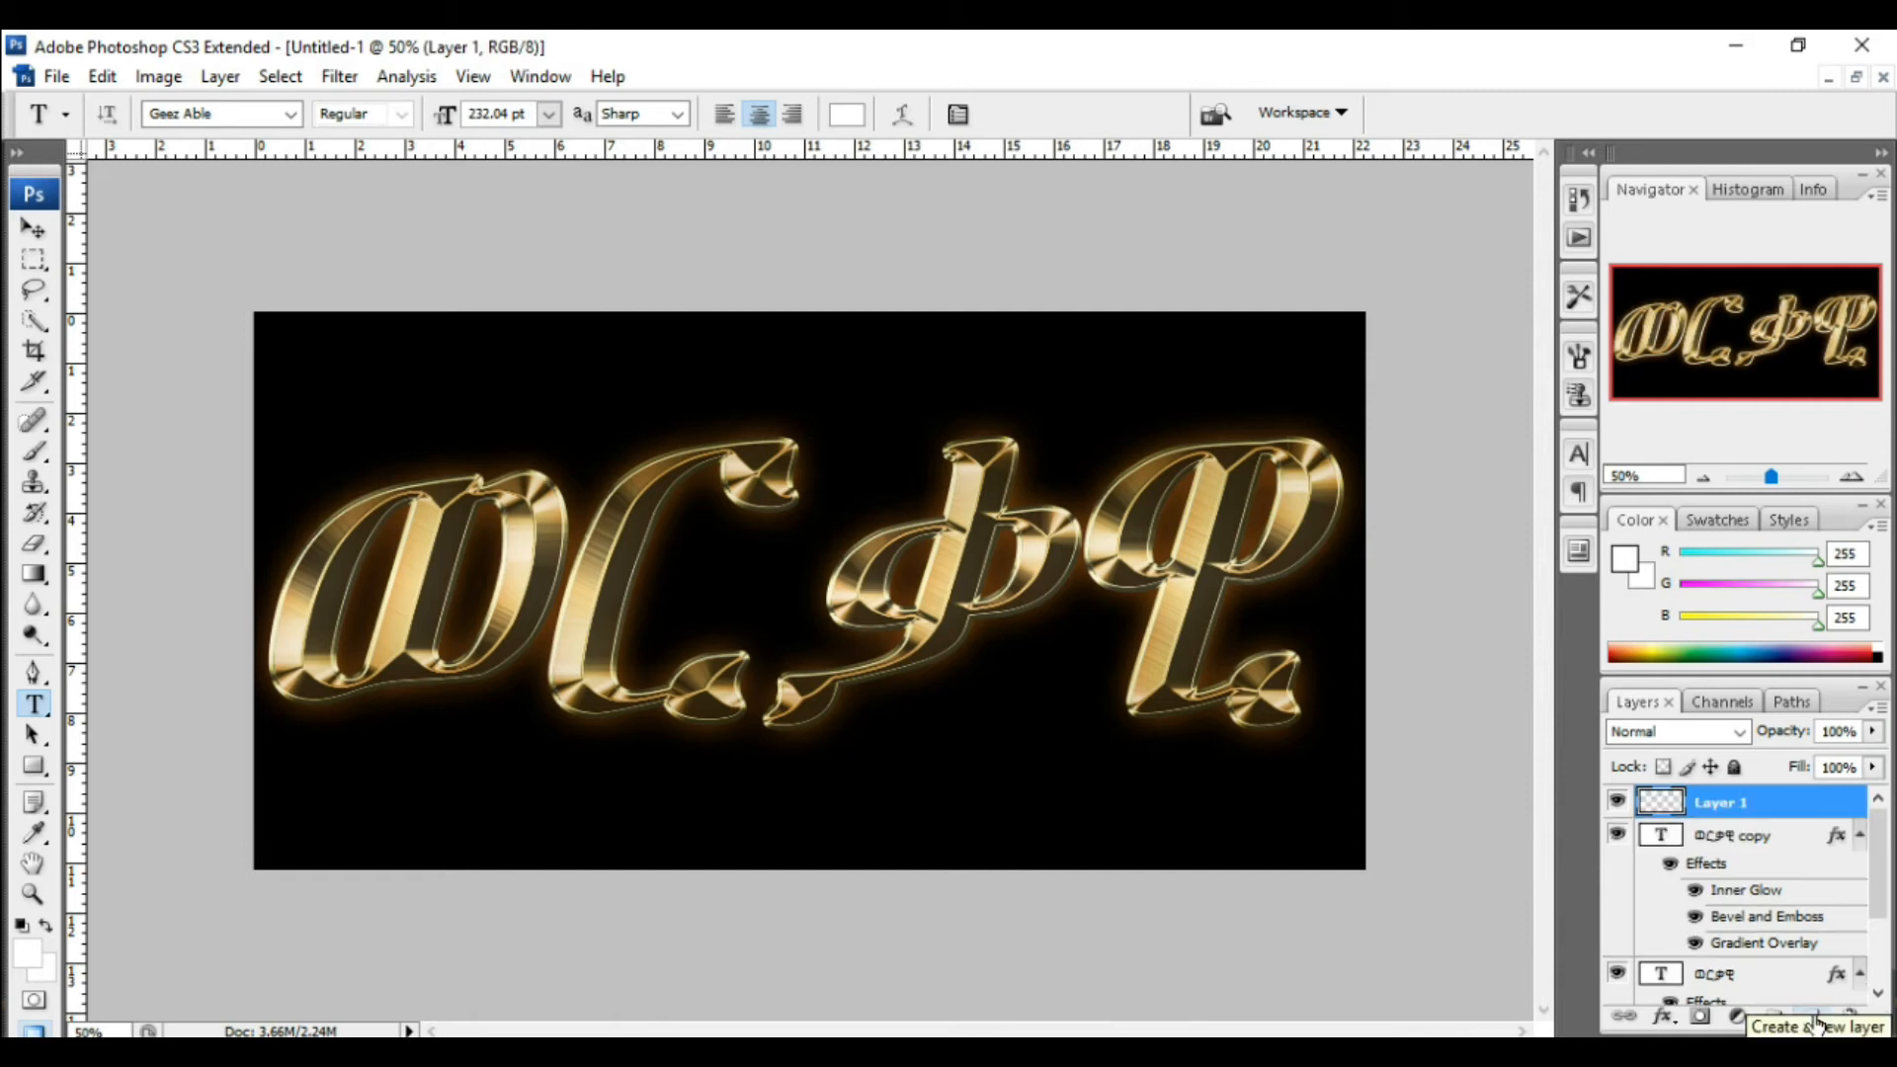
double_click(1745, 804, "alt")
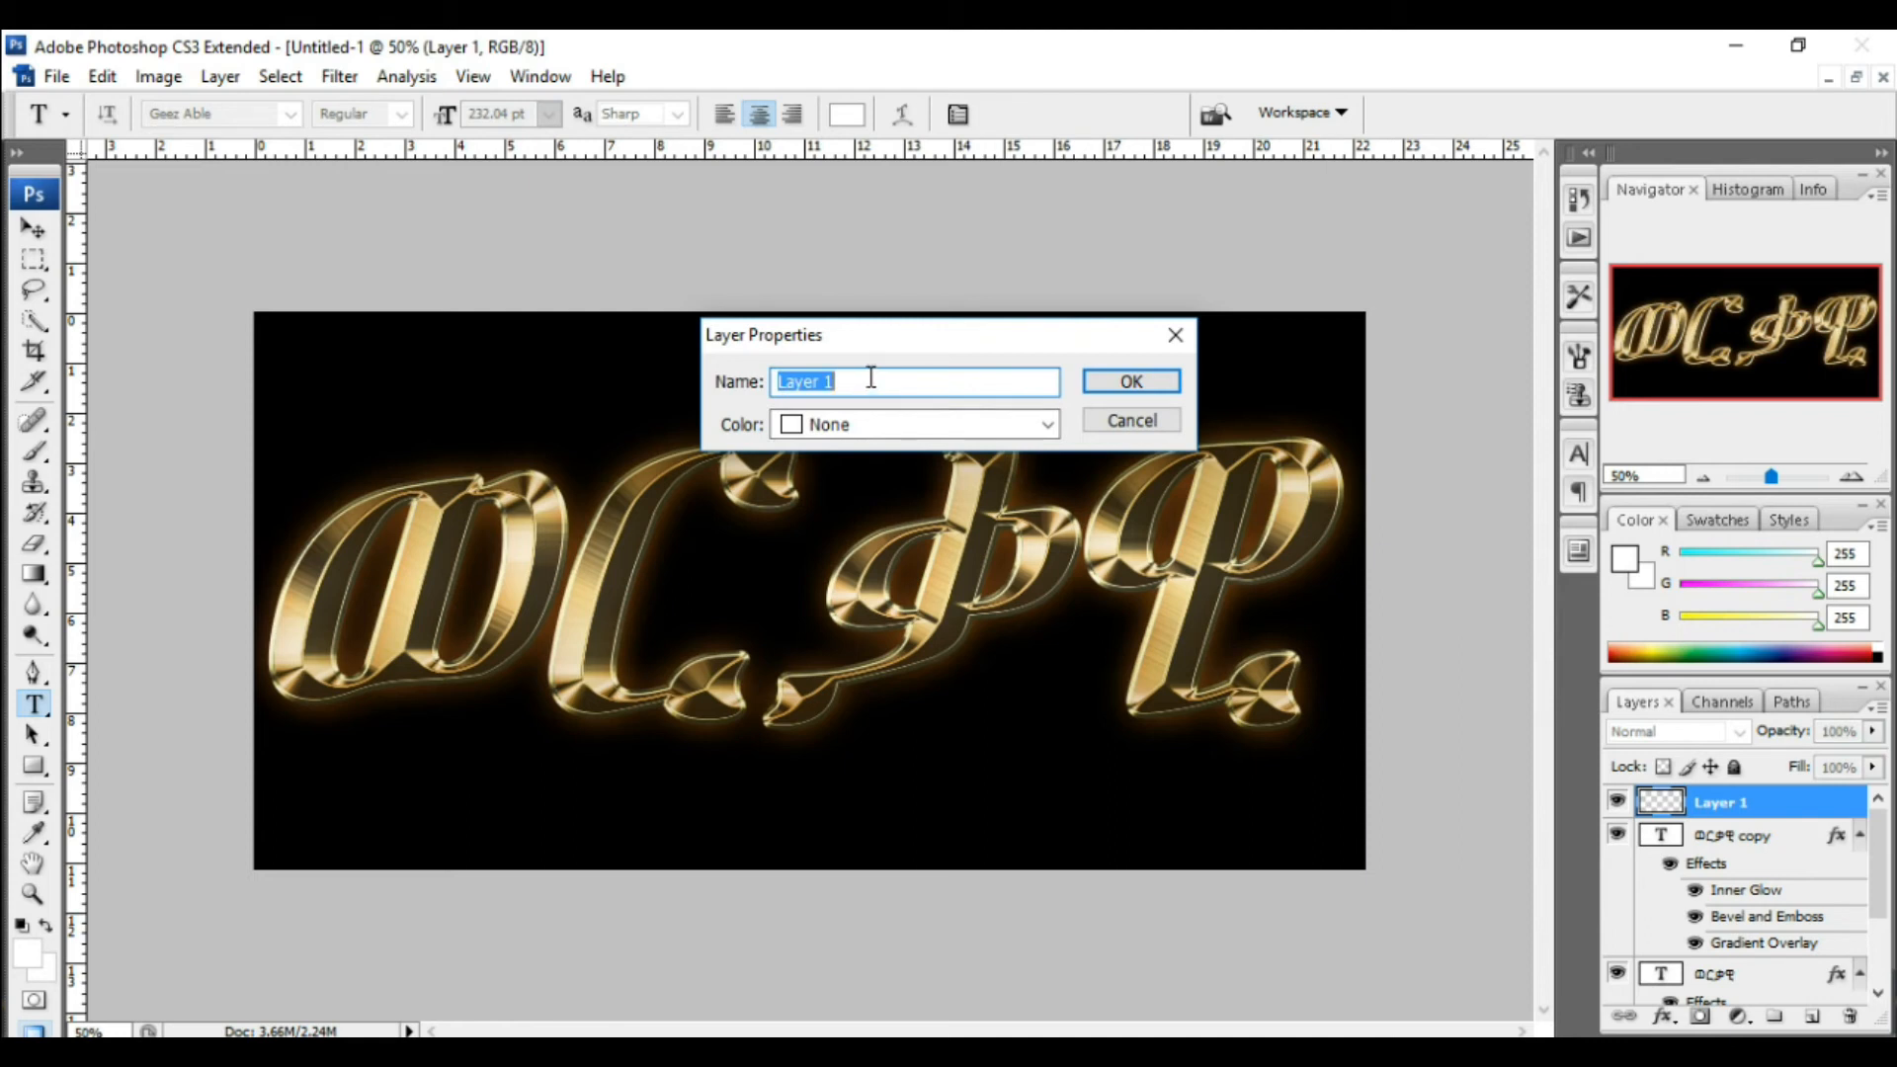
type("'ጸብር")
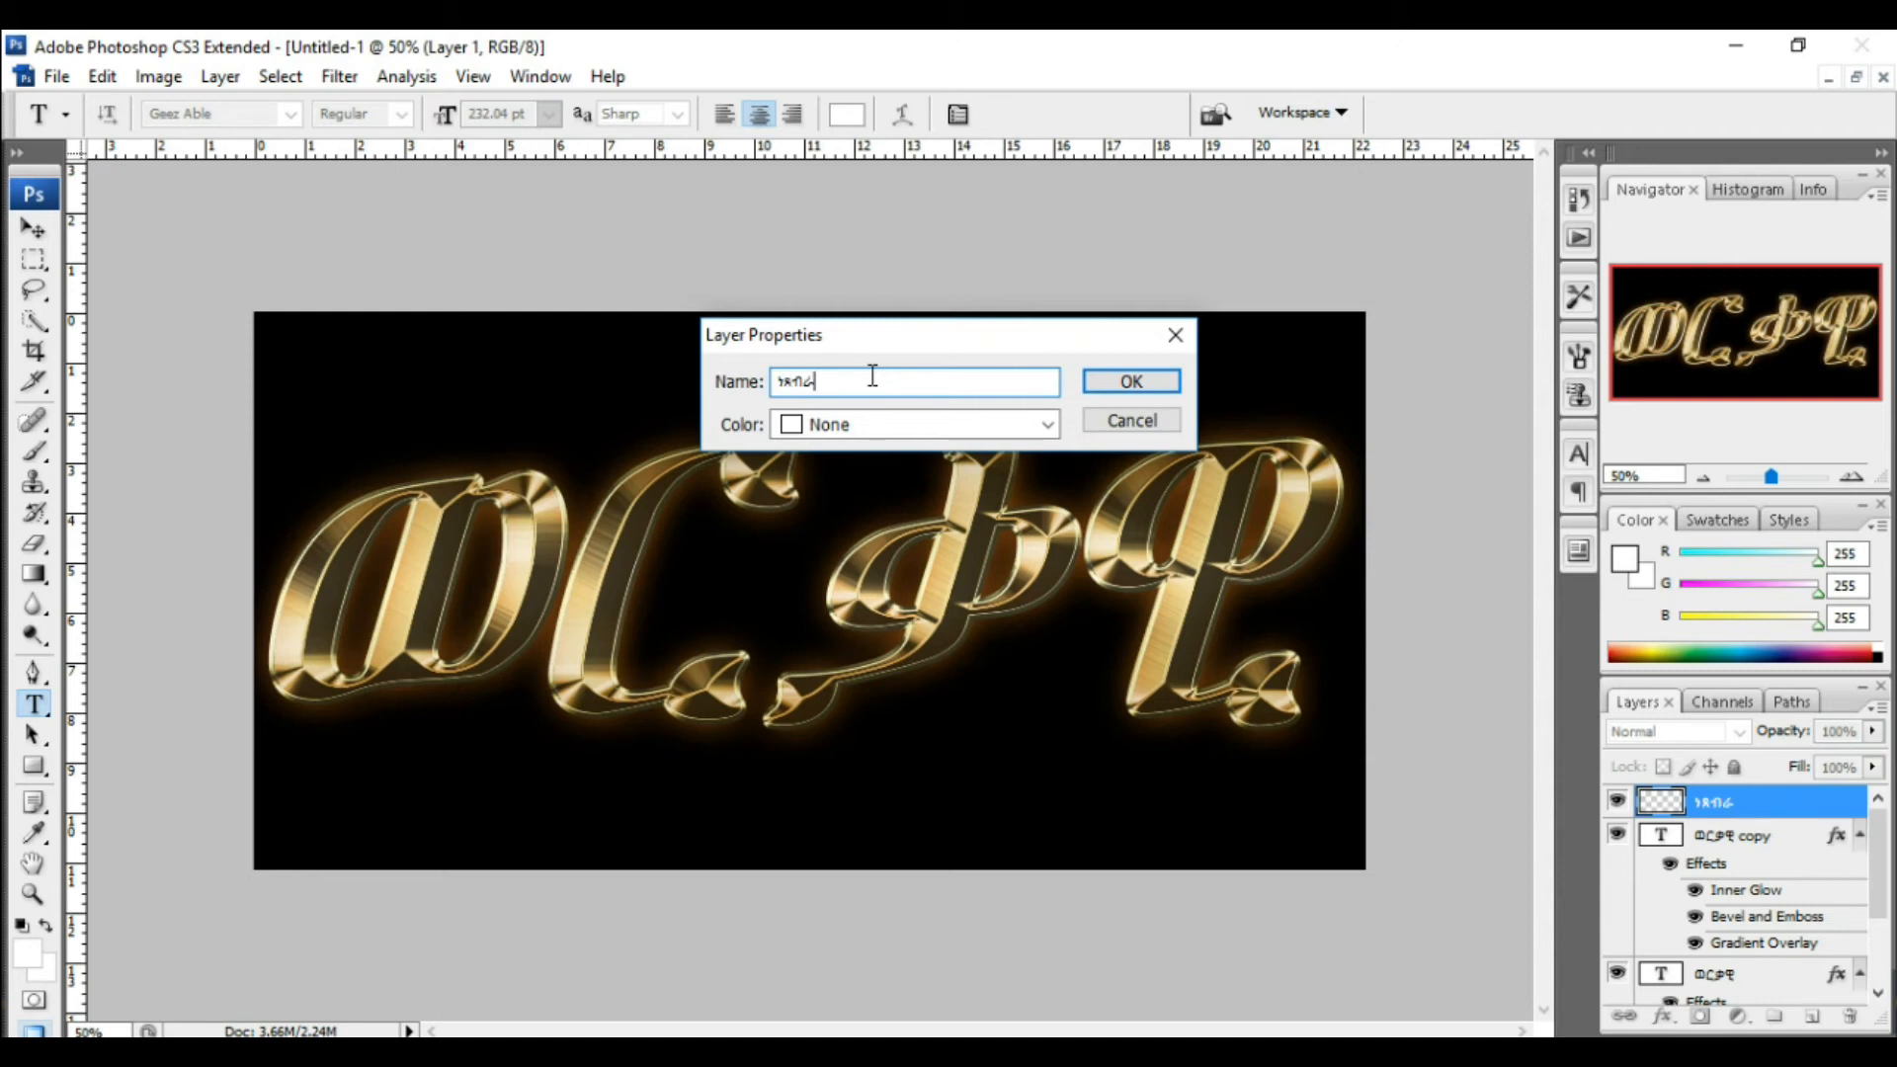
type("ቅ")
left_click(1129, 389)
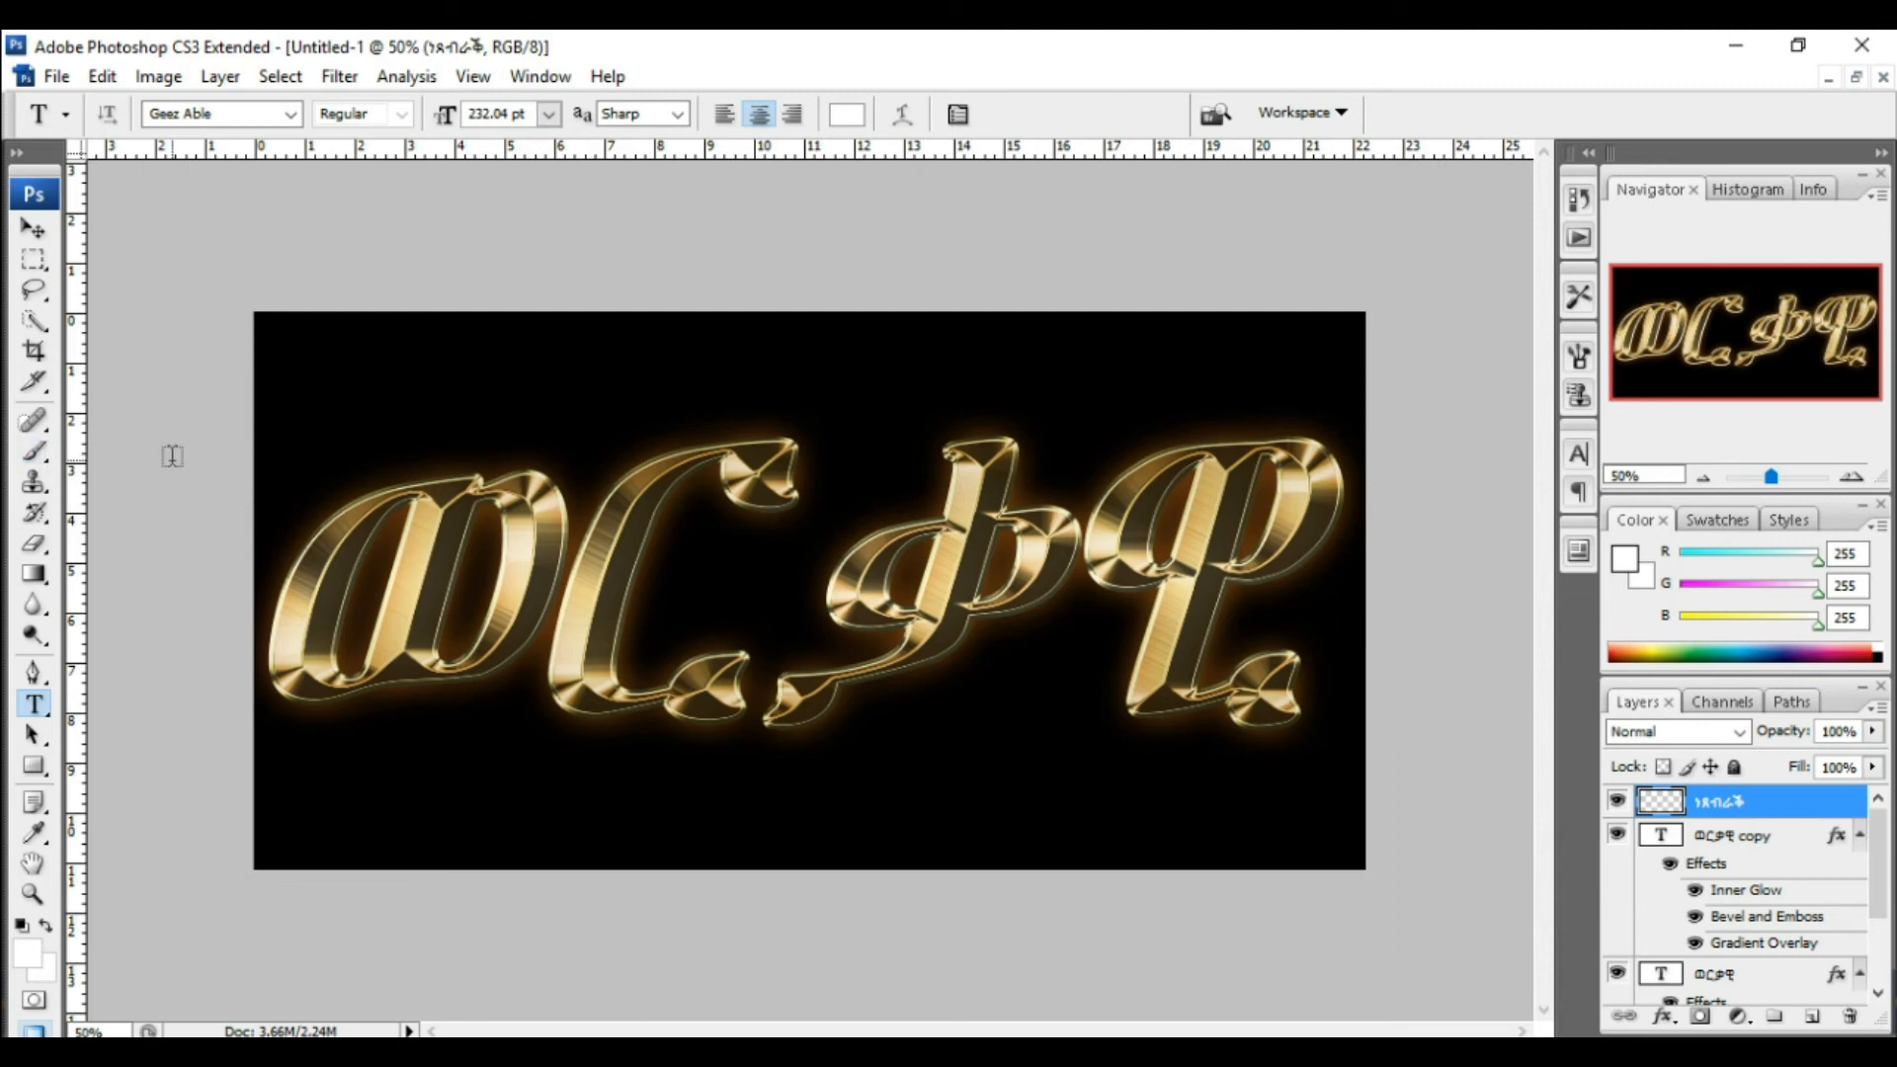
Step: With the Brush tool, load the Assorted Brushes set into the brush picker
left_click(35, 457)
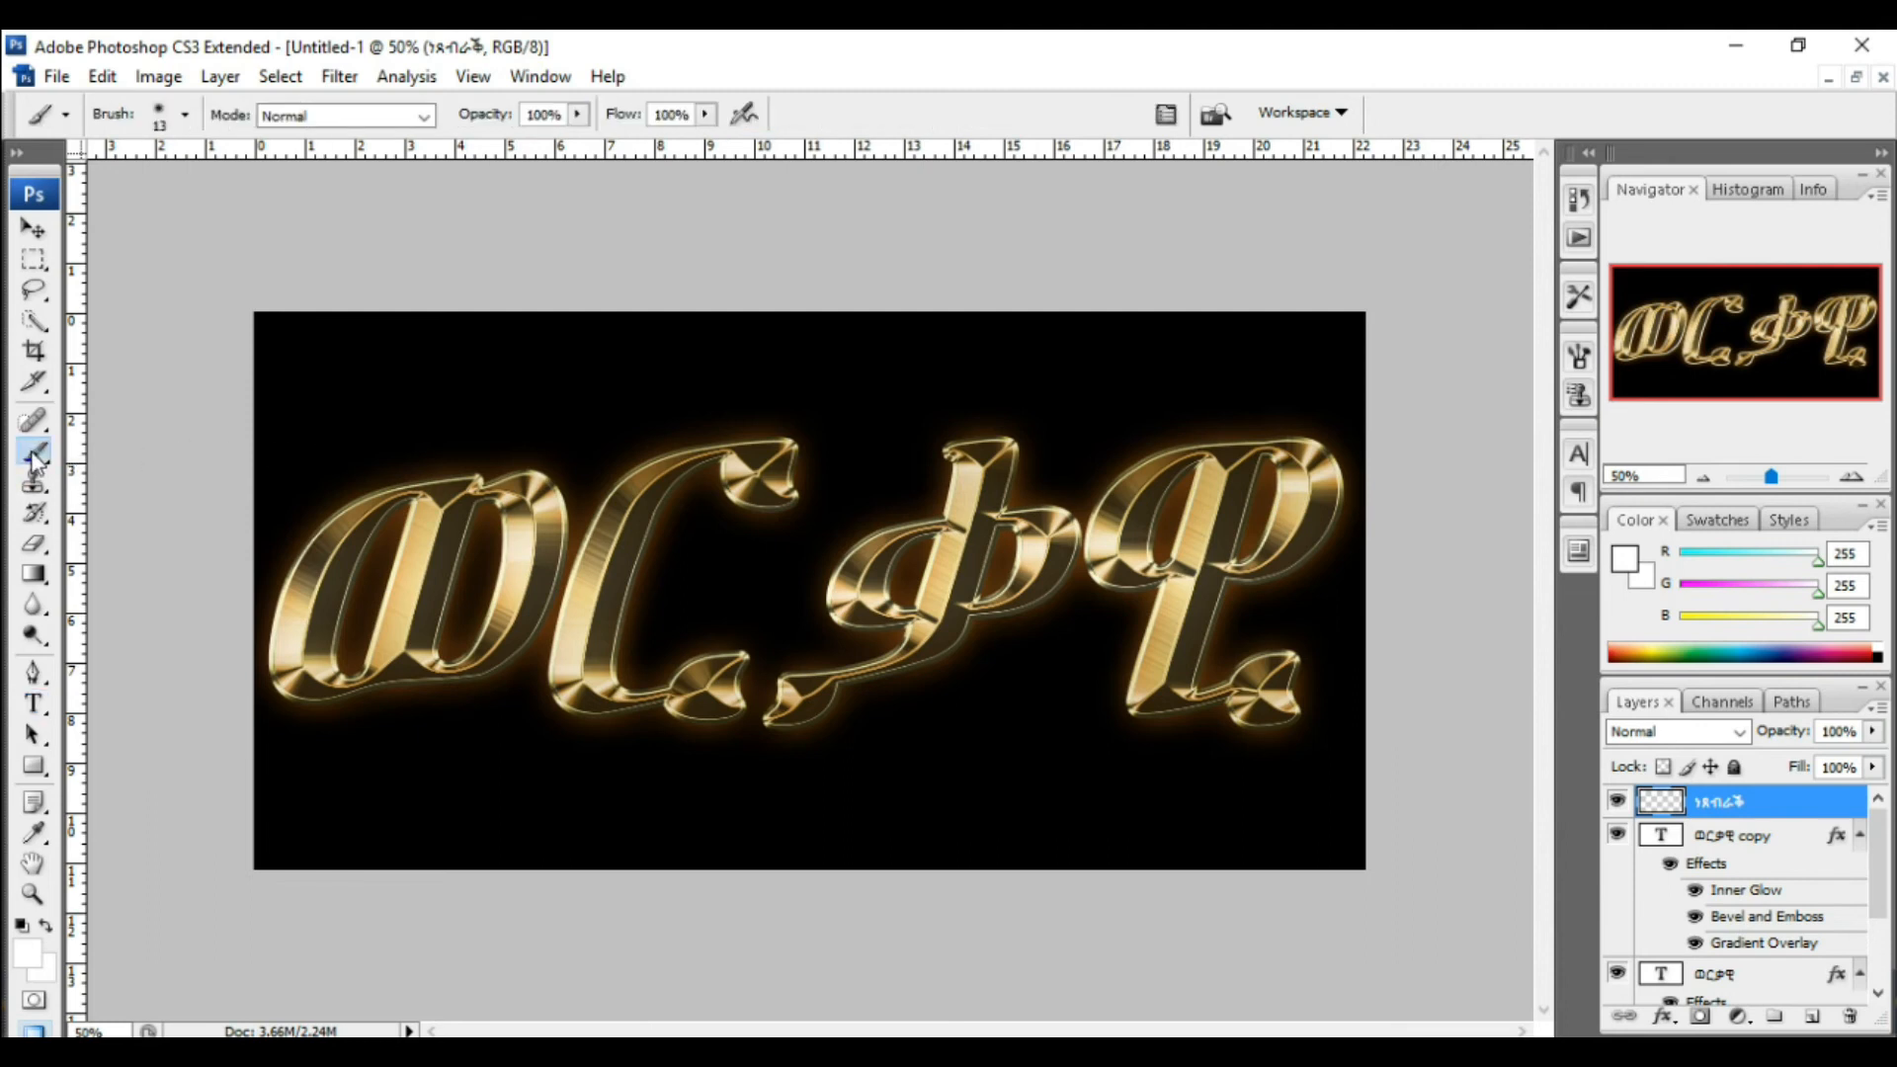
right_click(581, 367)
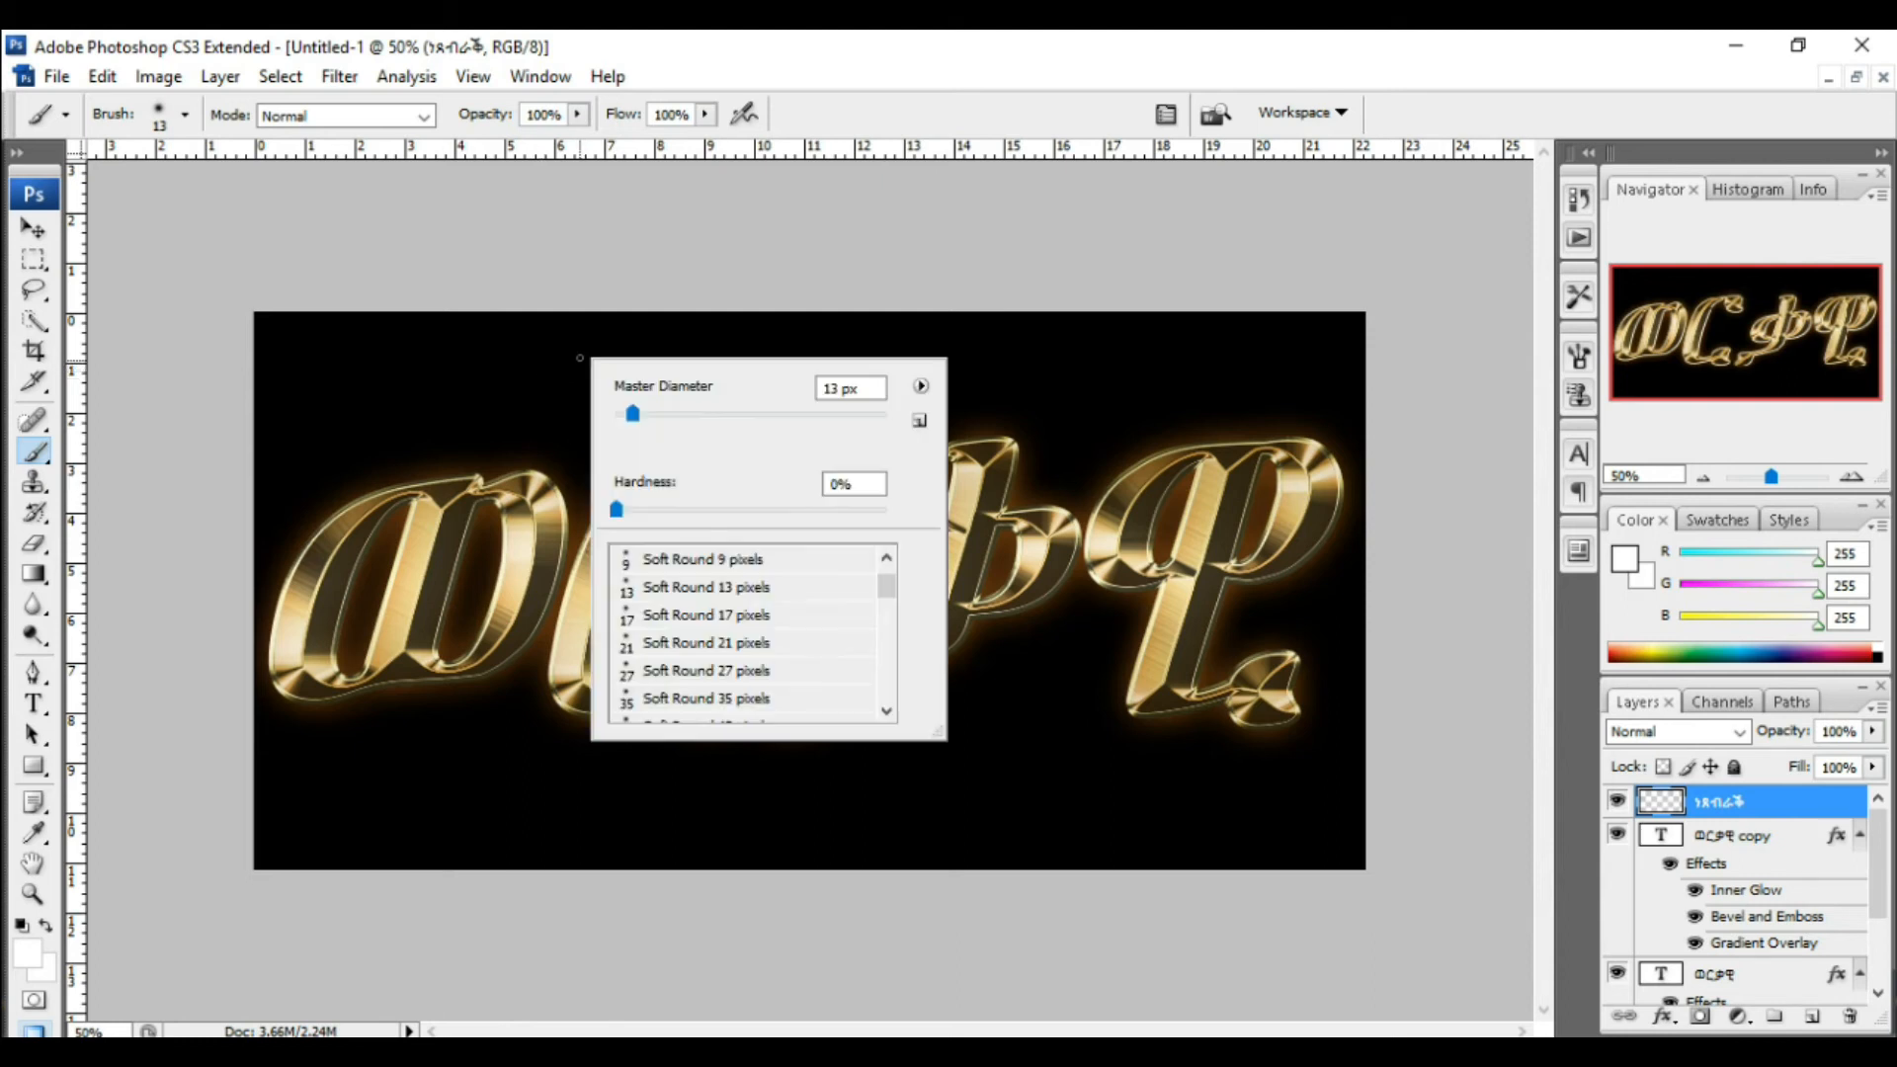
left_click(922, 387)
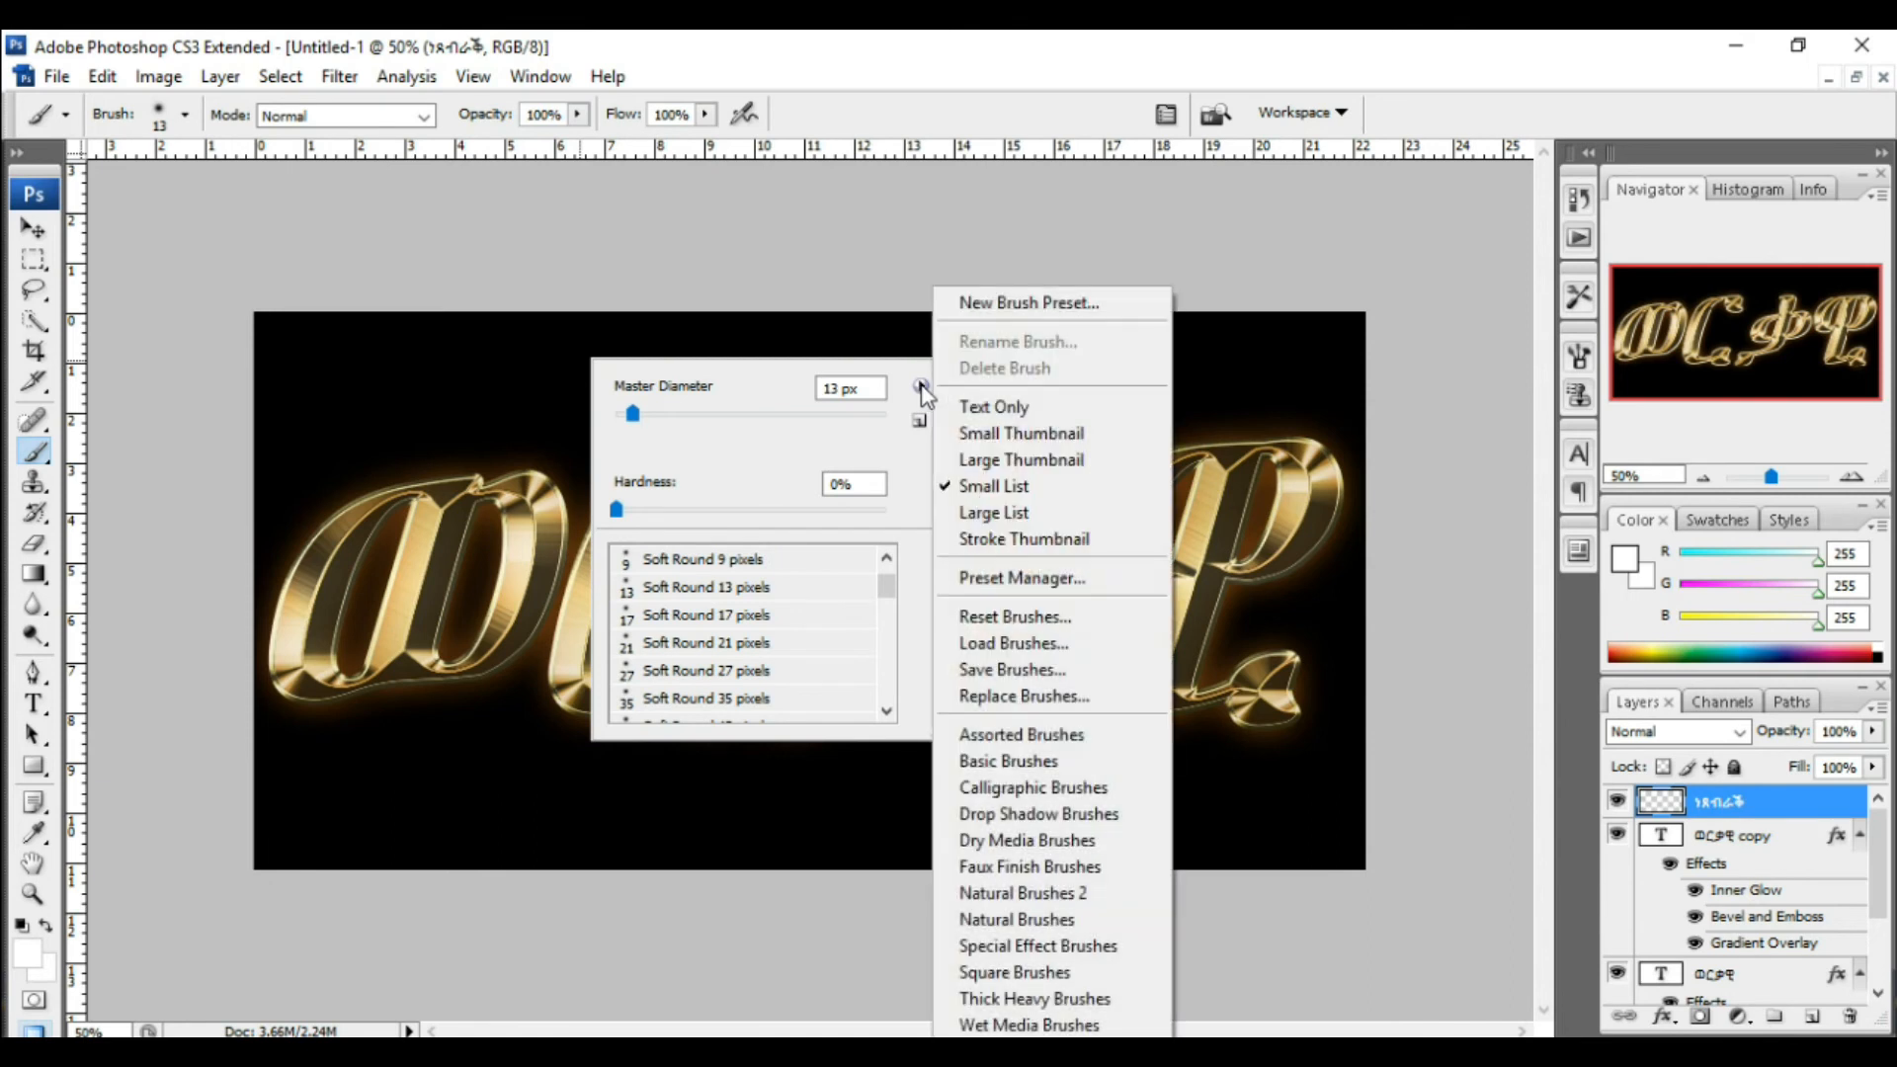
left_click(1015, 736)
left_click(1103, 439)
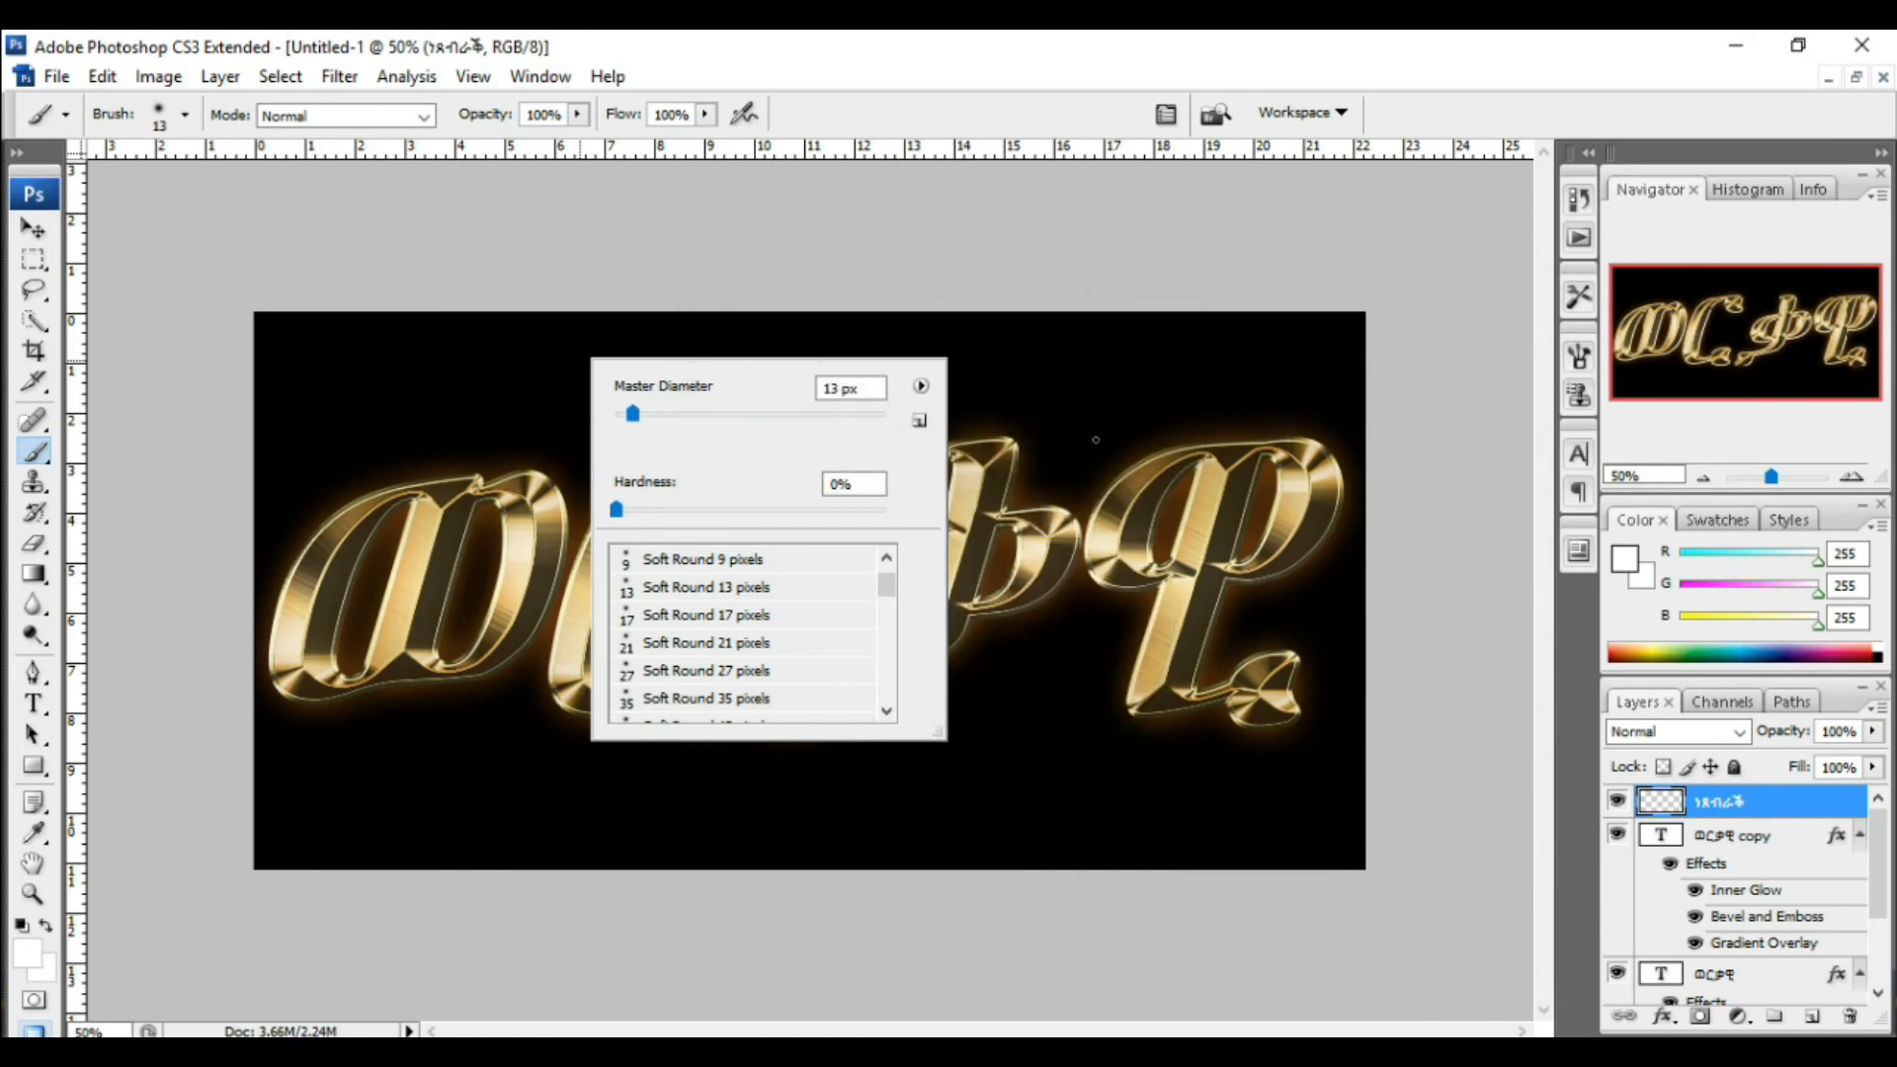
left_click(922, 387)
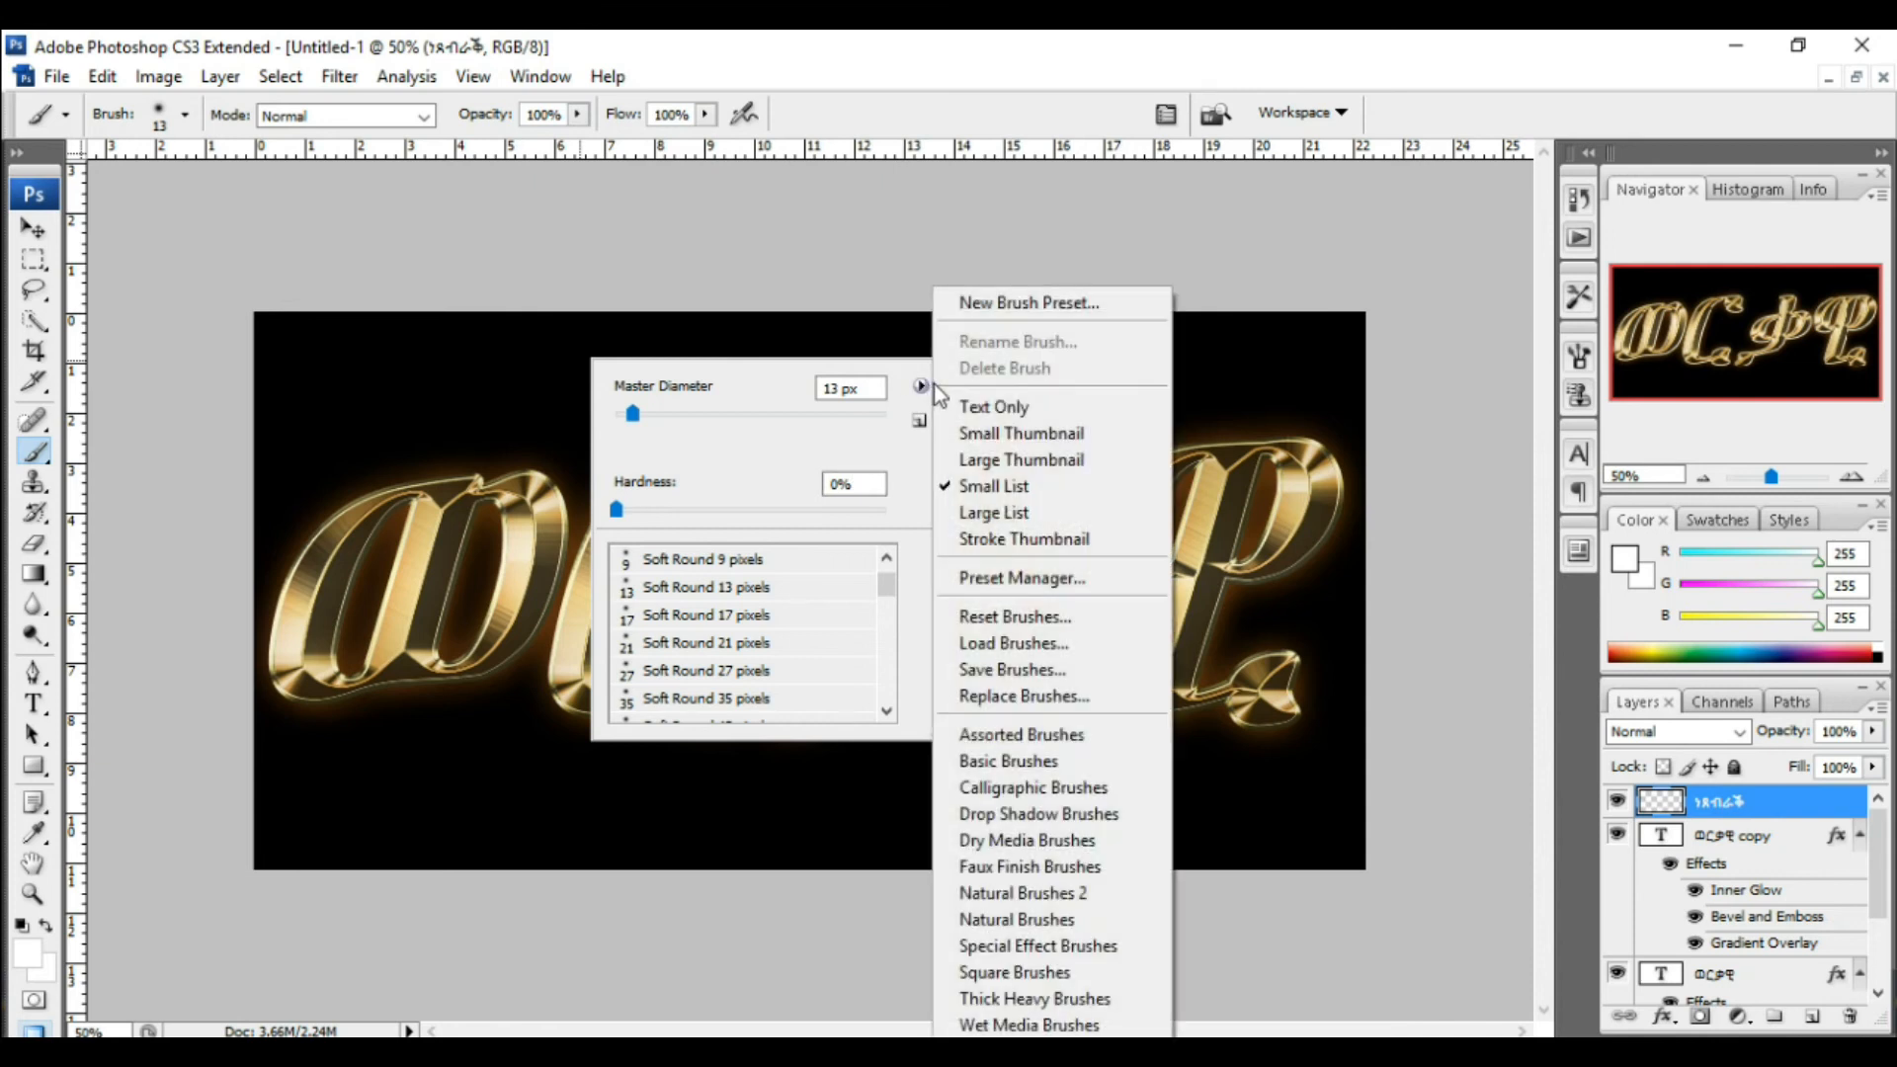
left_click(1032, 494)
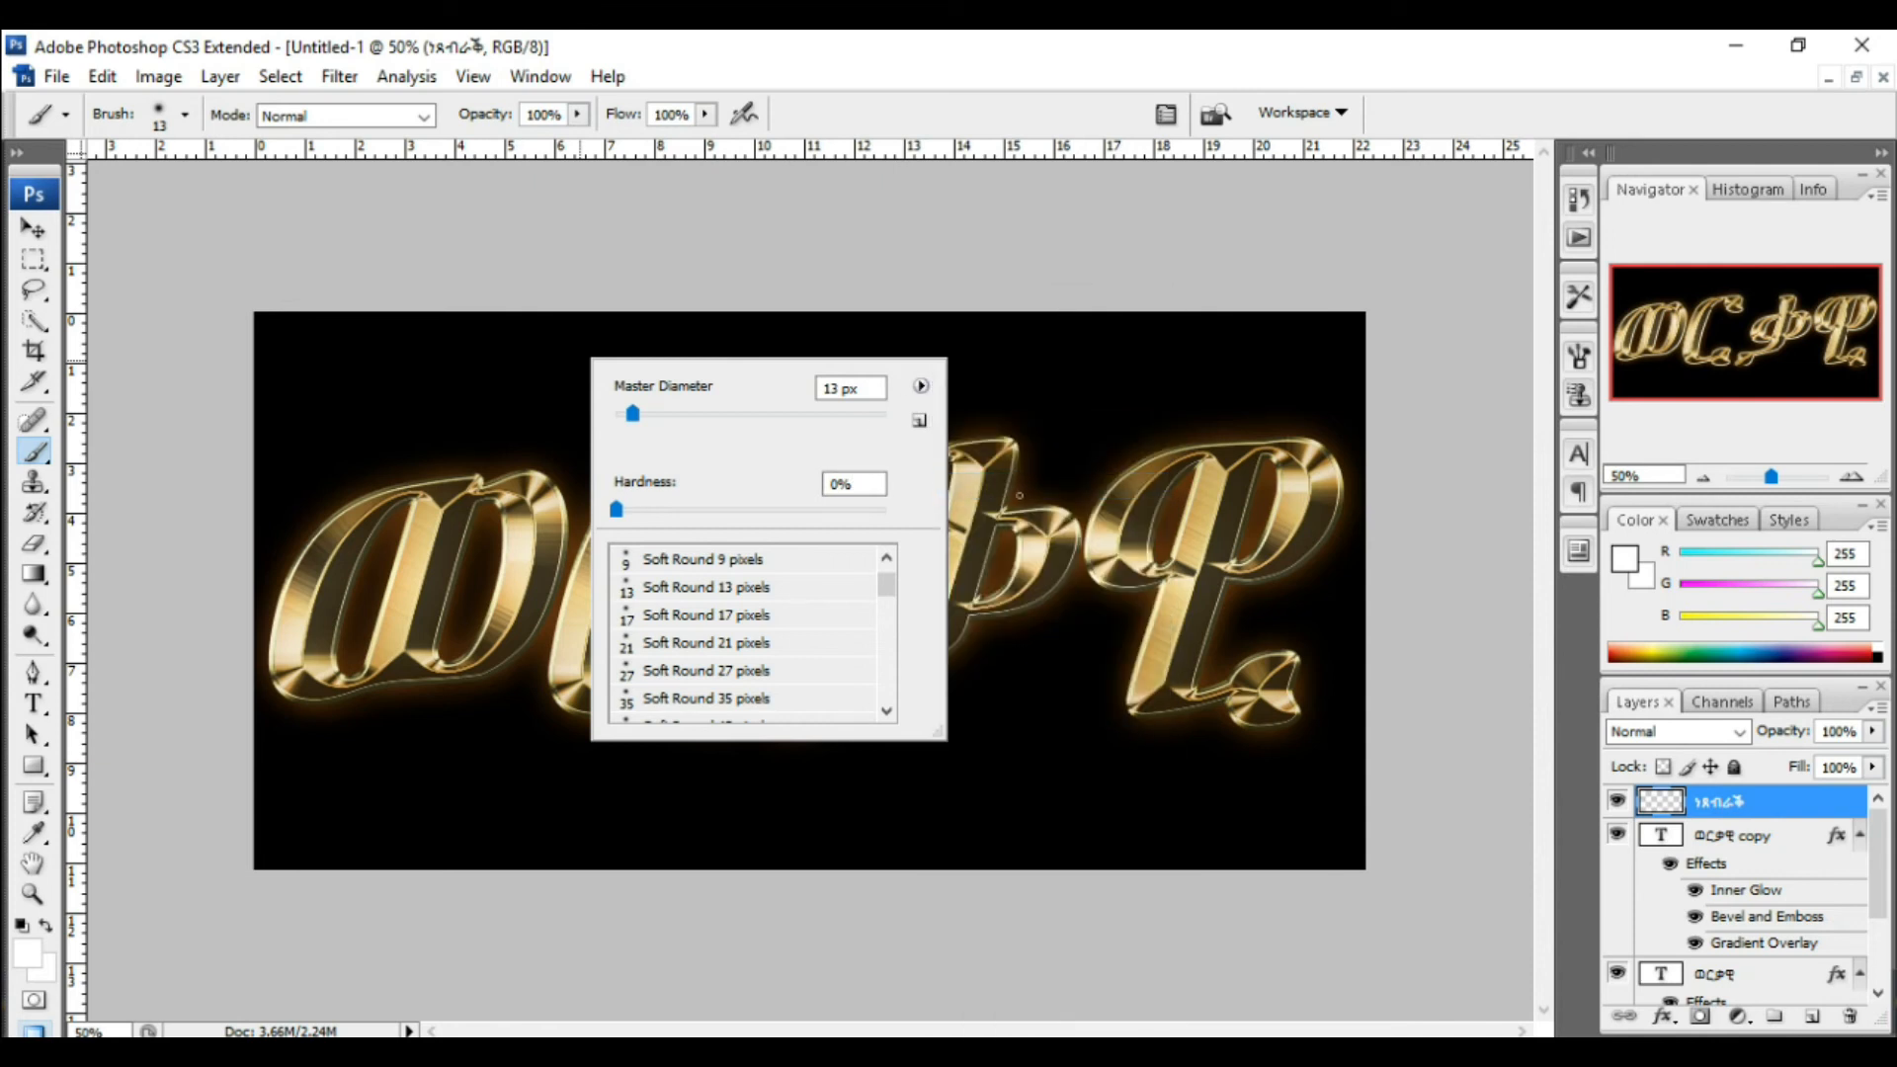
Step: Scroll through the brush list and choose the Crosshatch 4 brush
scroll(791, 619, "down", 3)
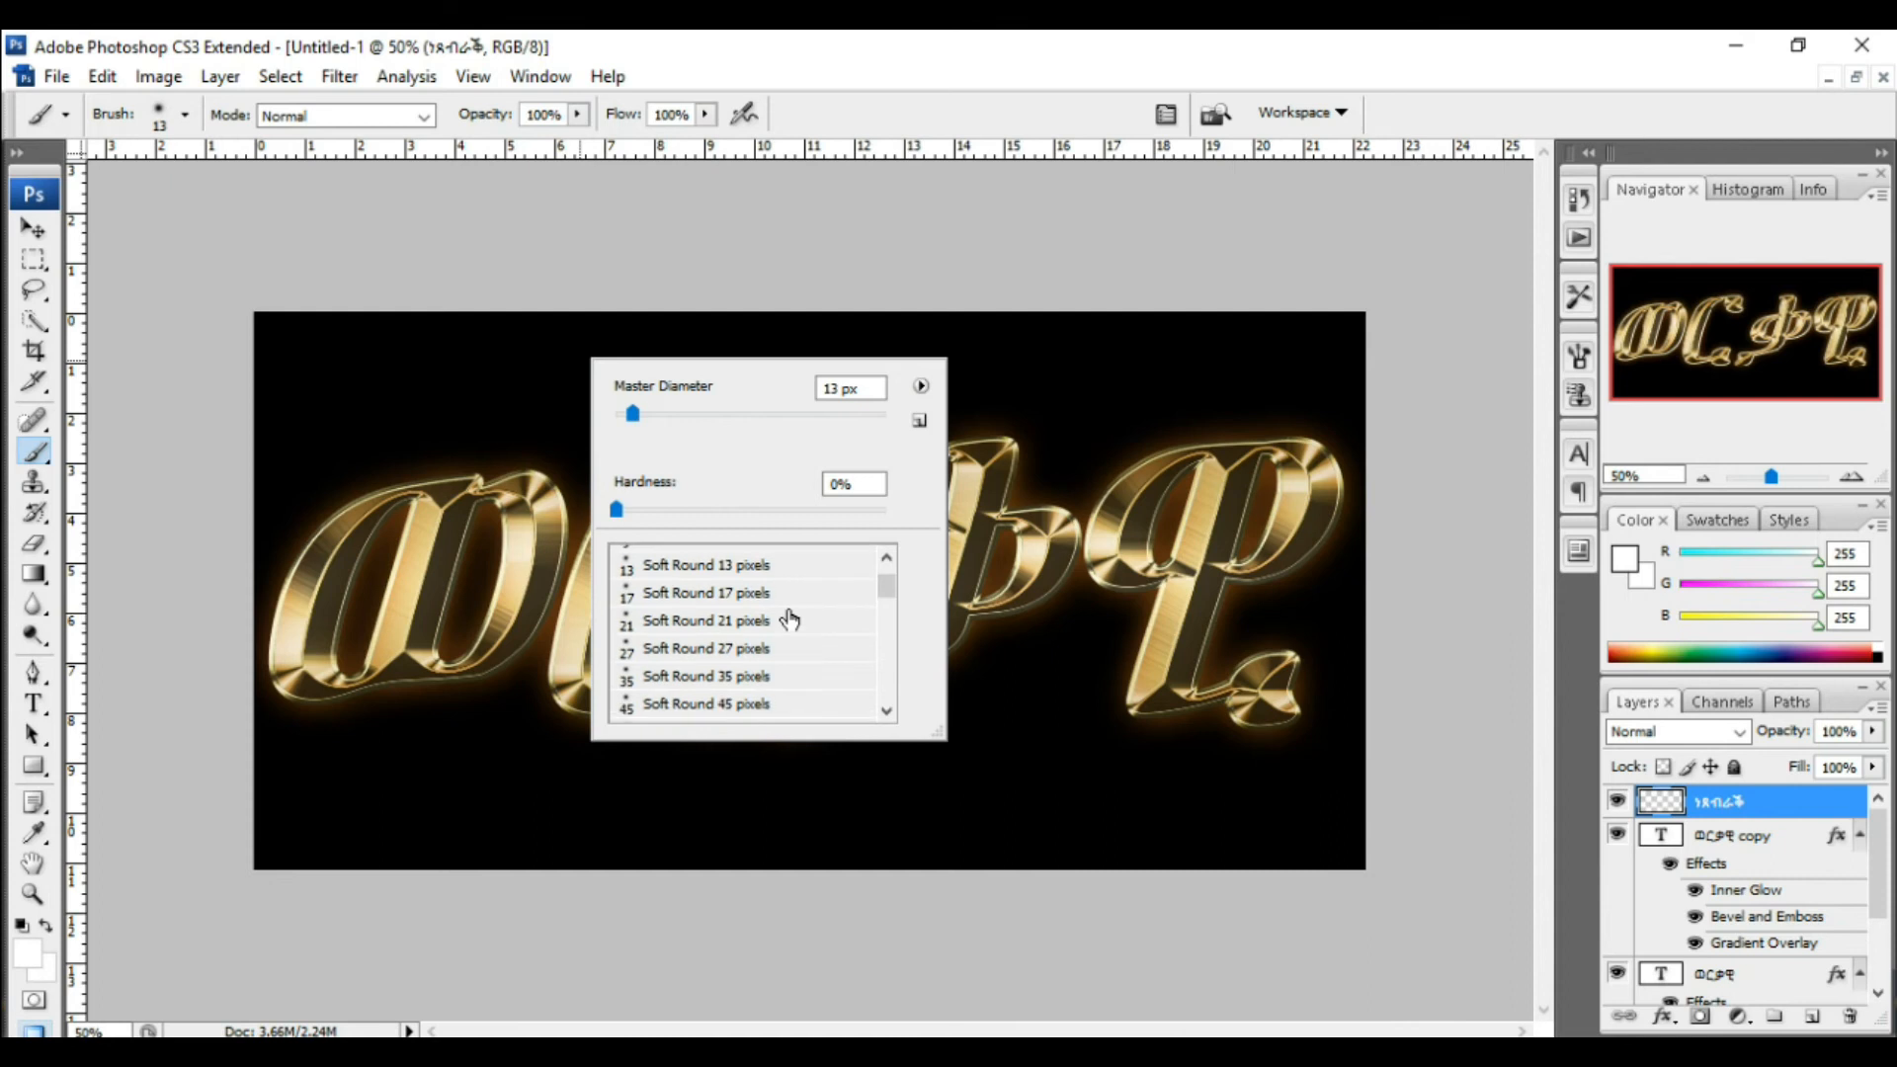
scroll(790, 619, "down", 7)
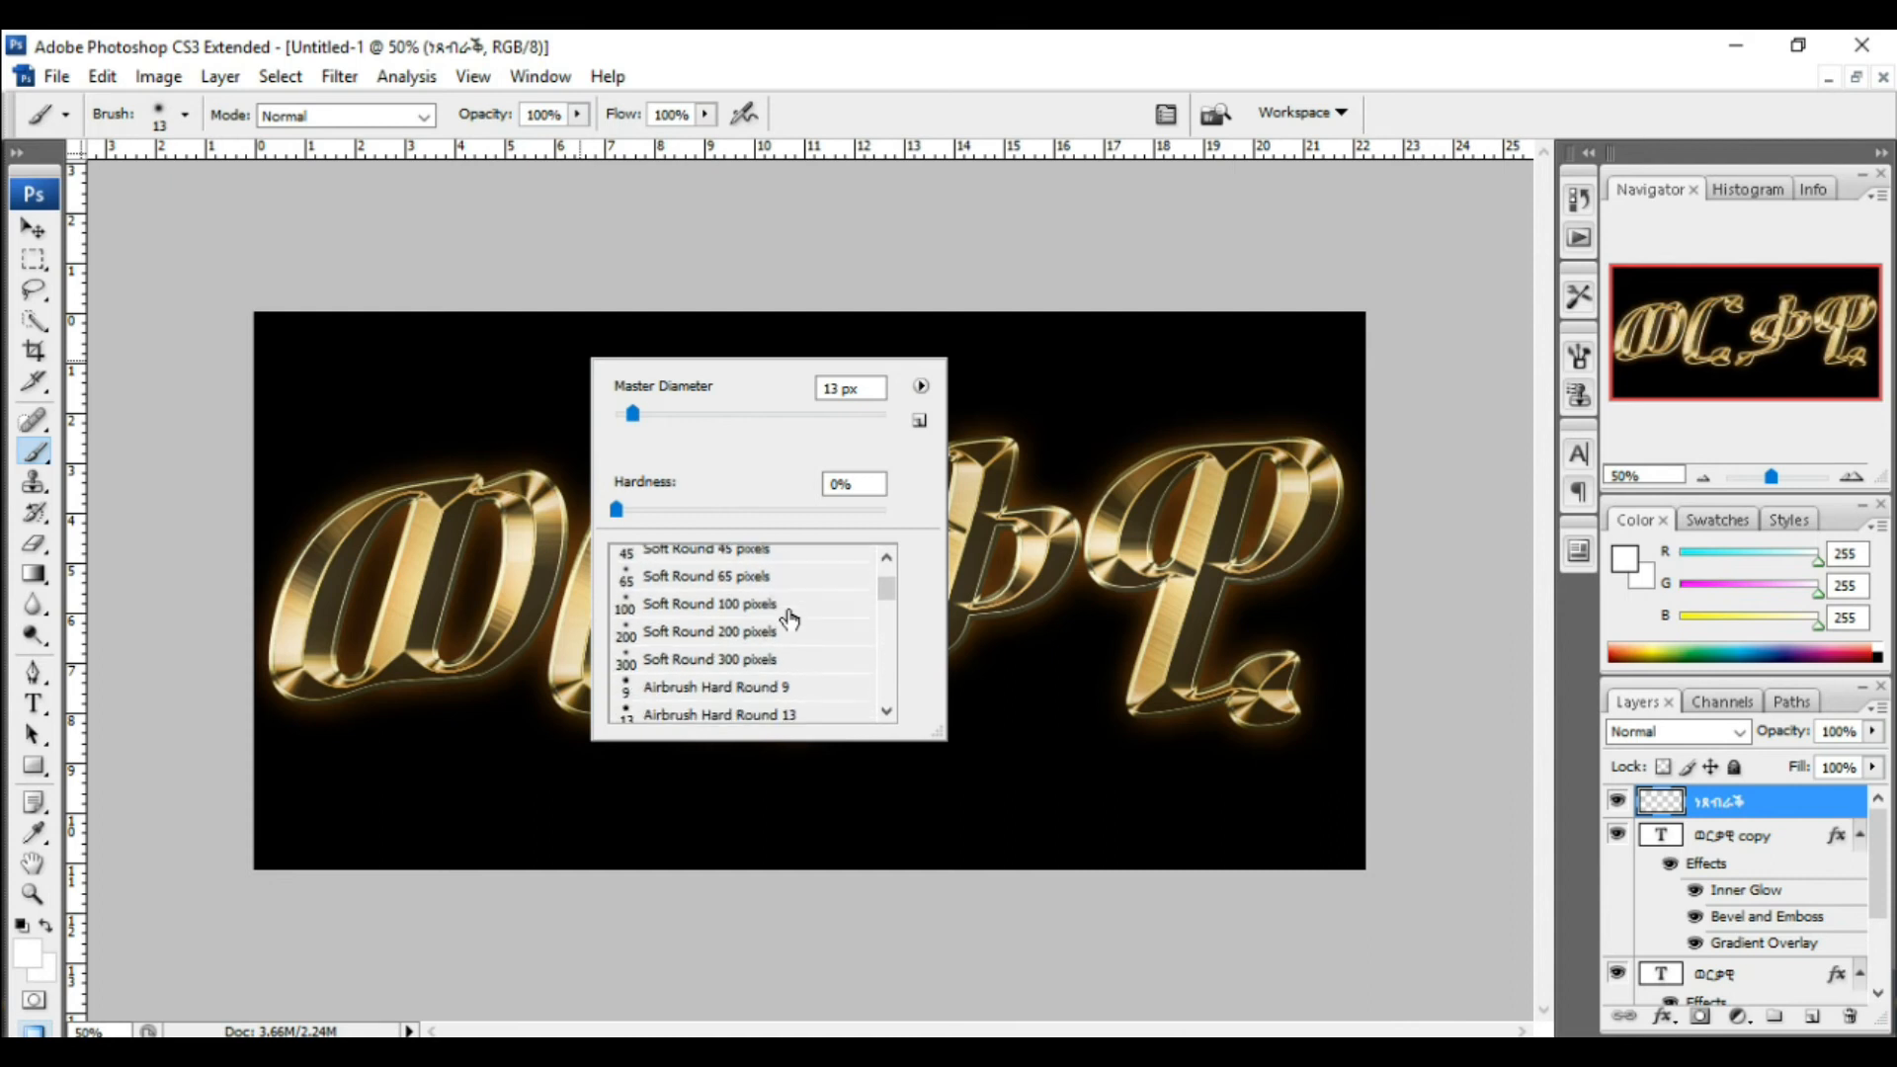
scroll(790, 619, "down", 5)
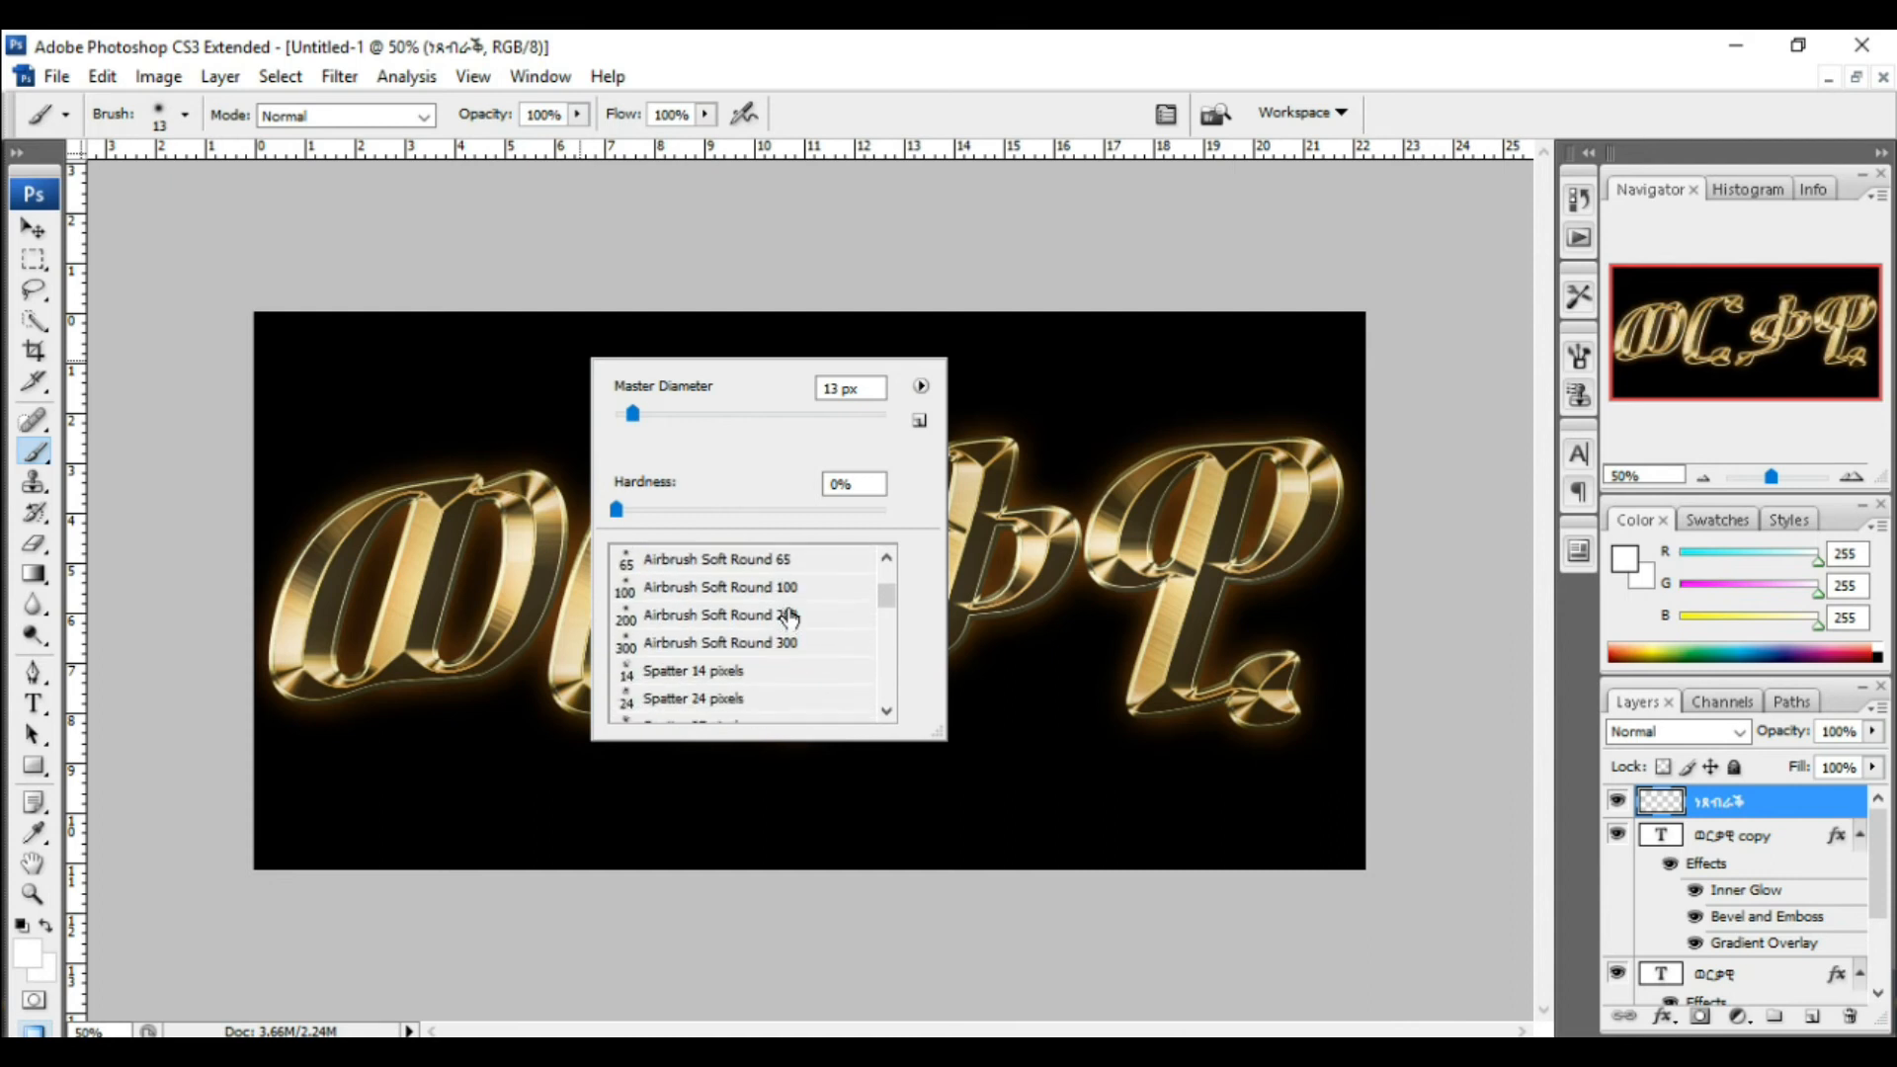
scroll(791, 620, "down", 4)
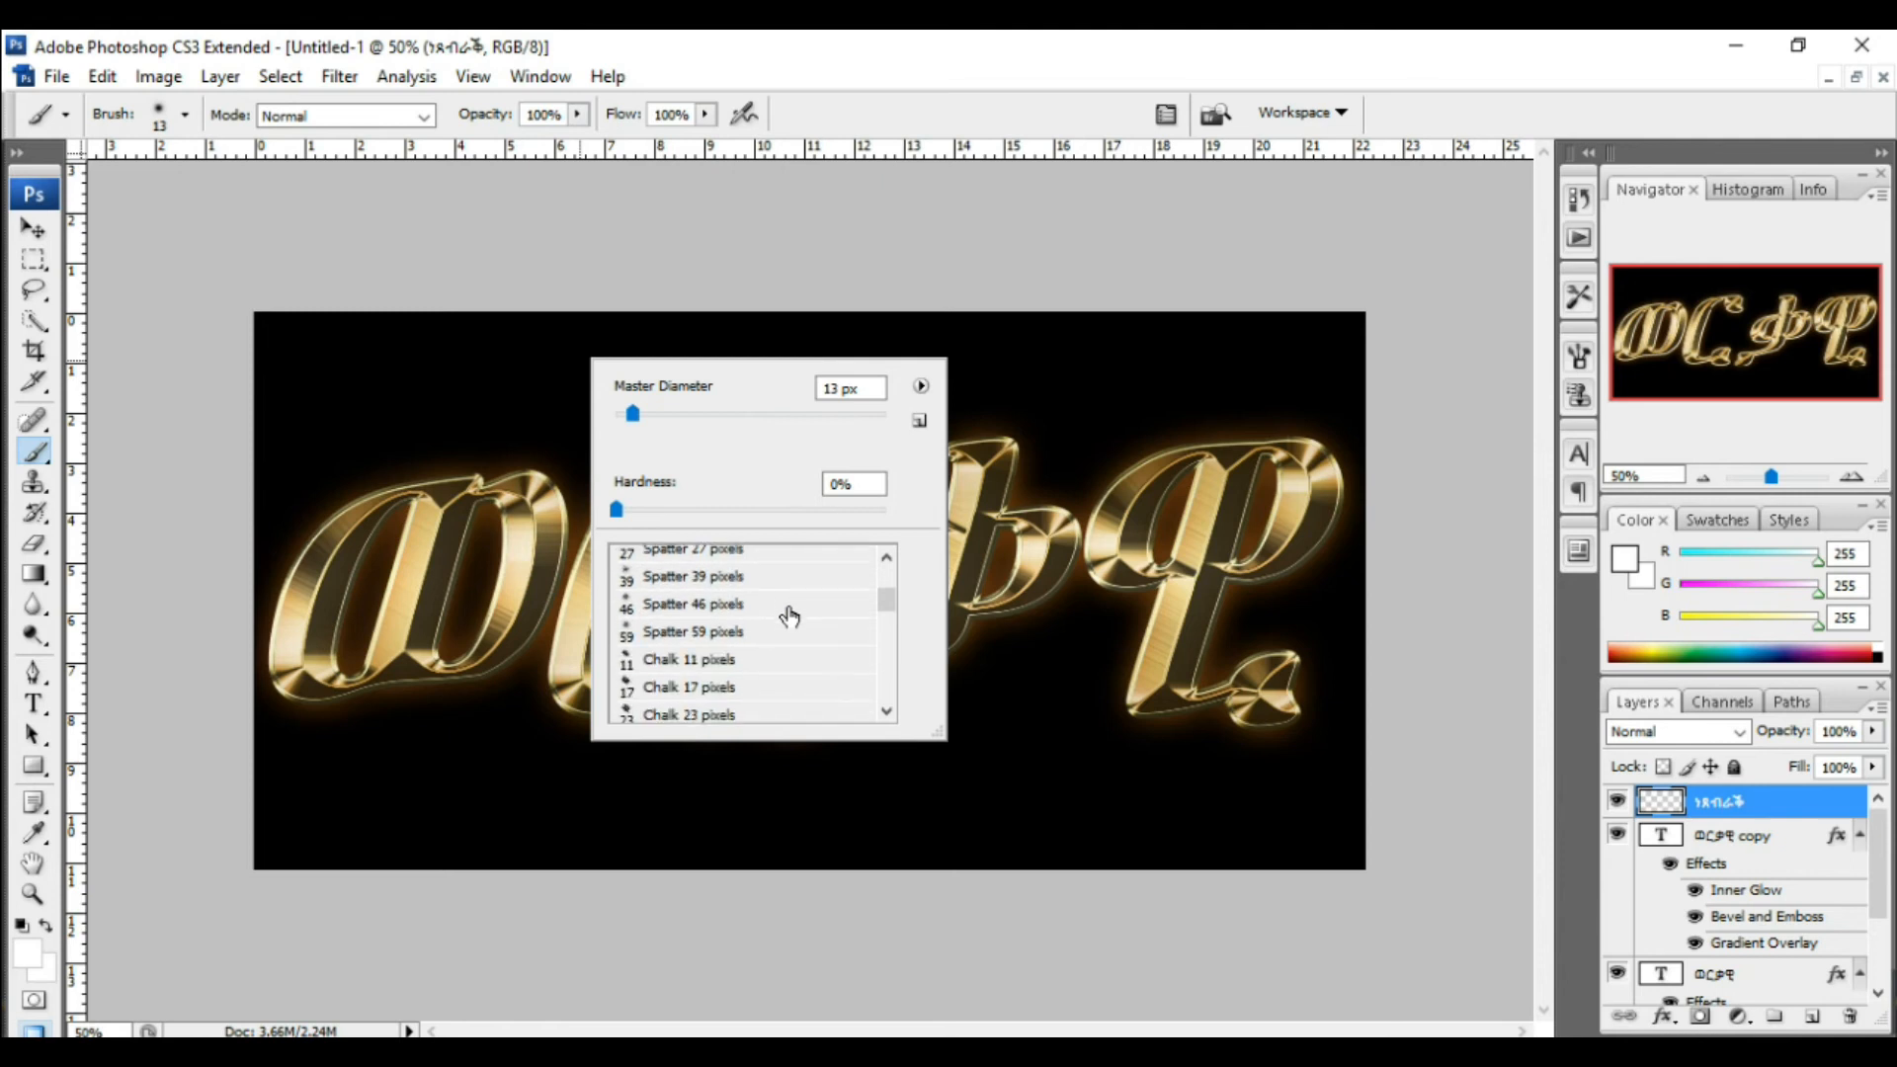
scroll(790, 616, "down", 4)
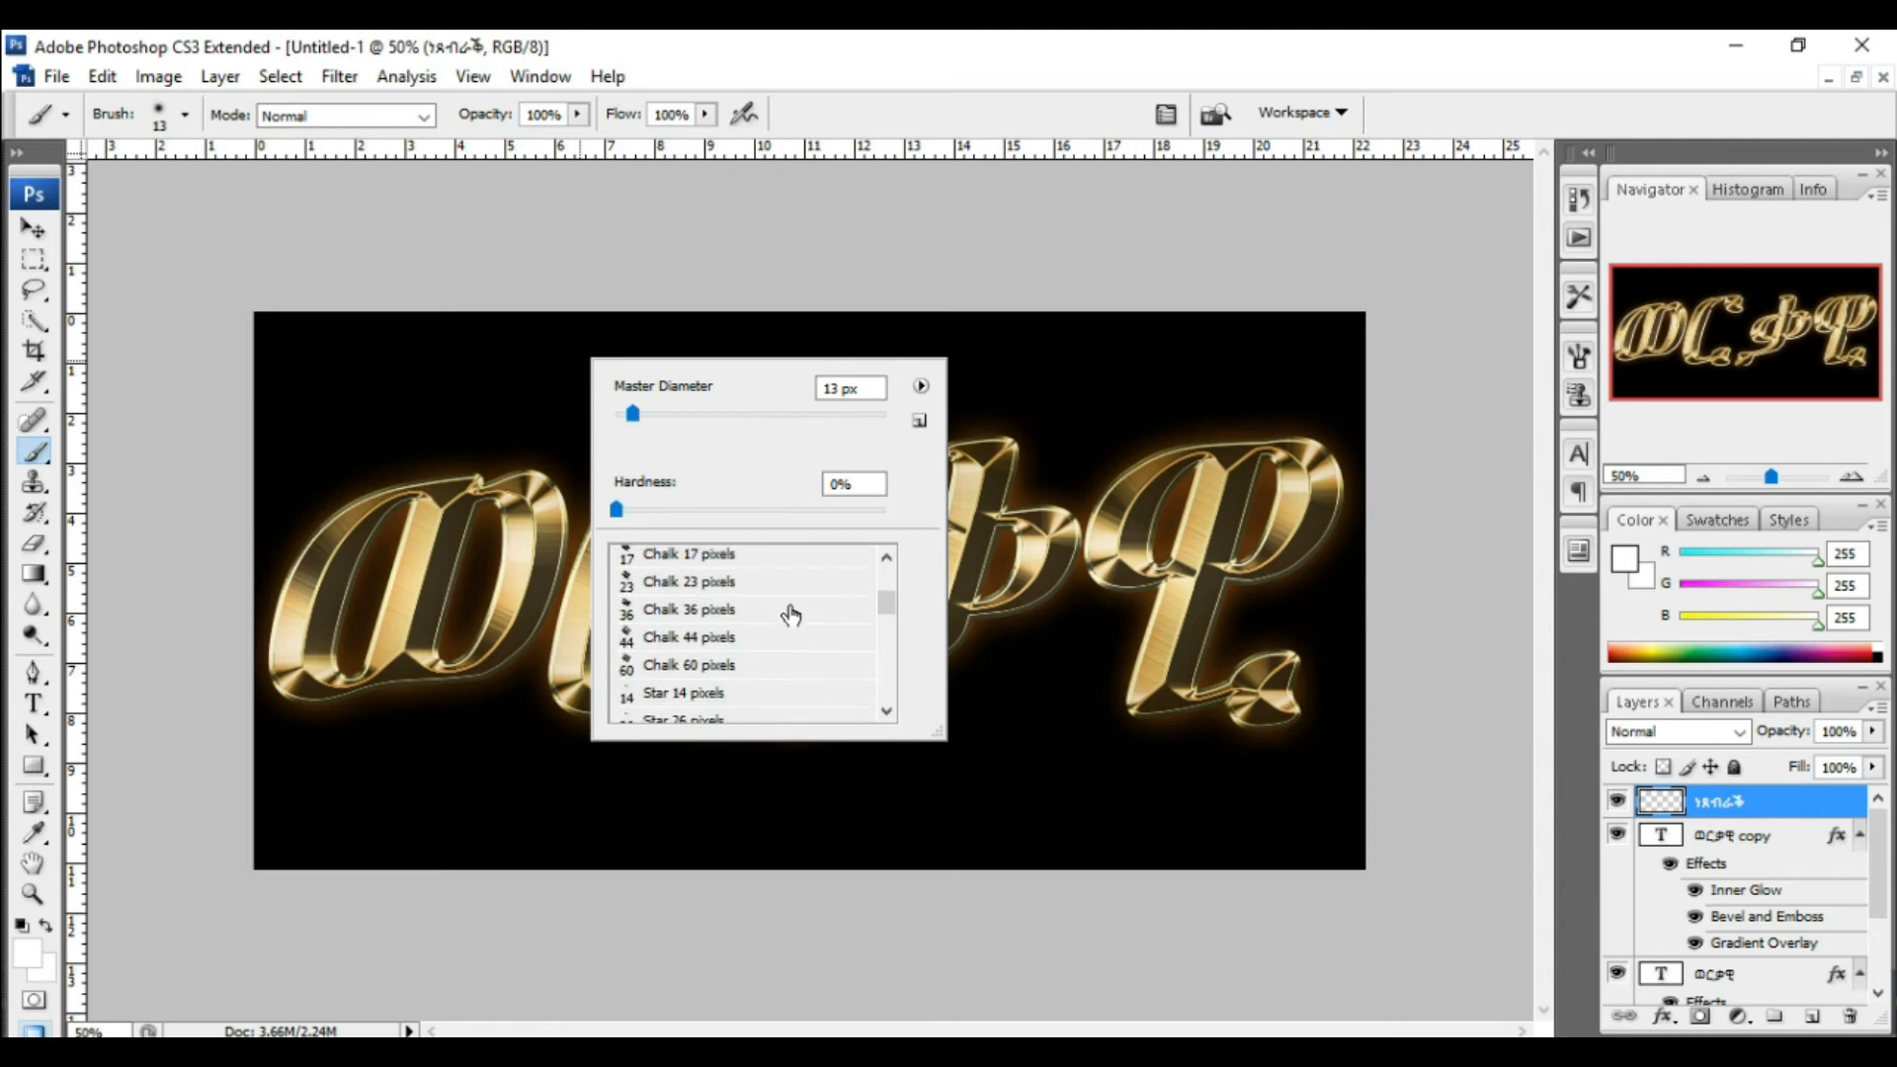
scroll(790, 611, "down", 5)
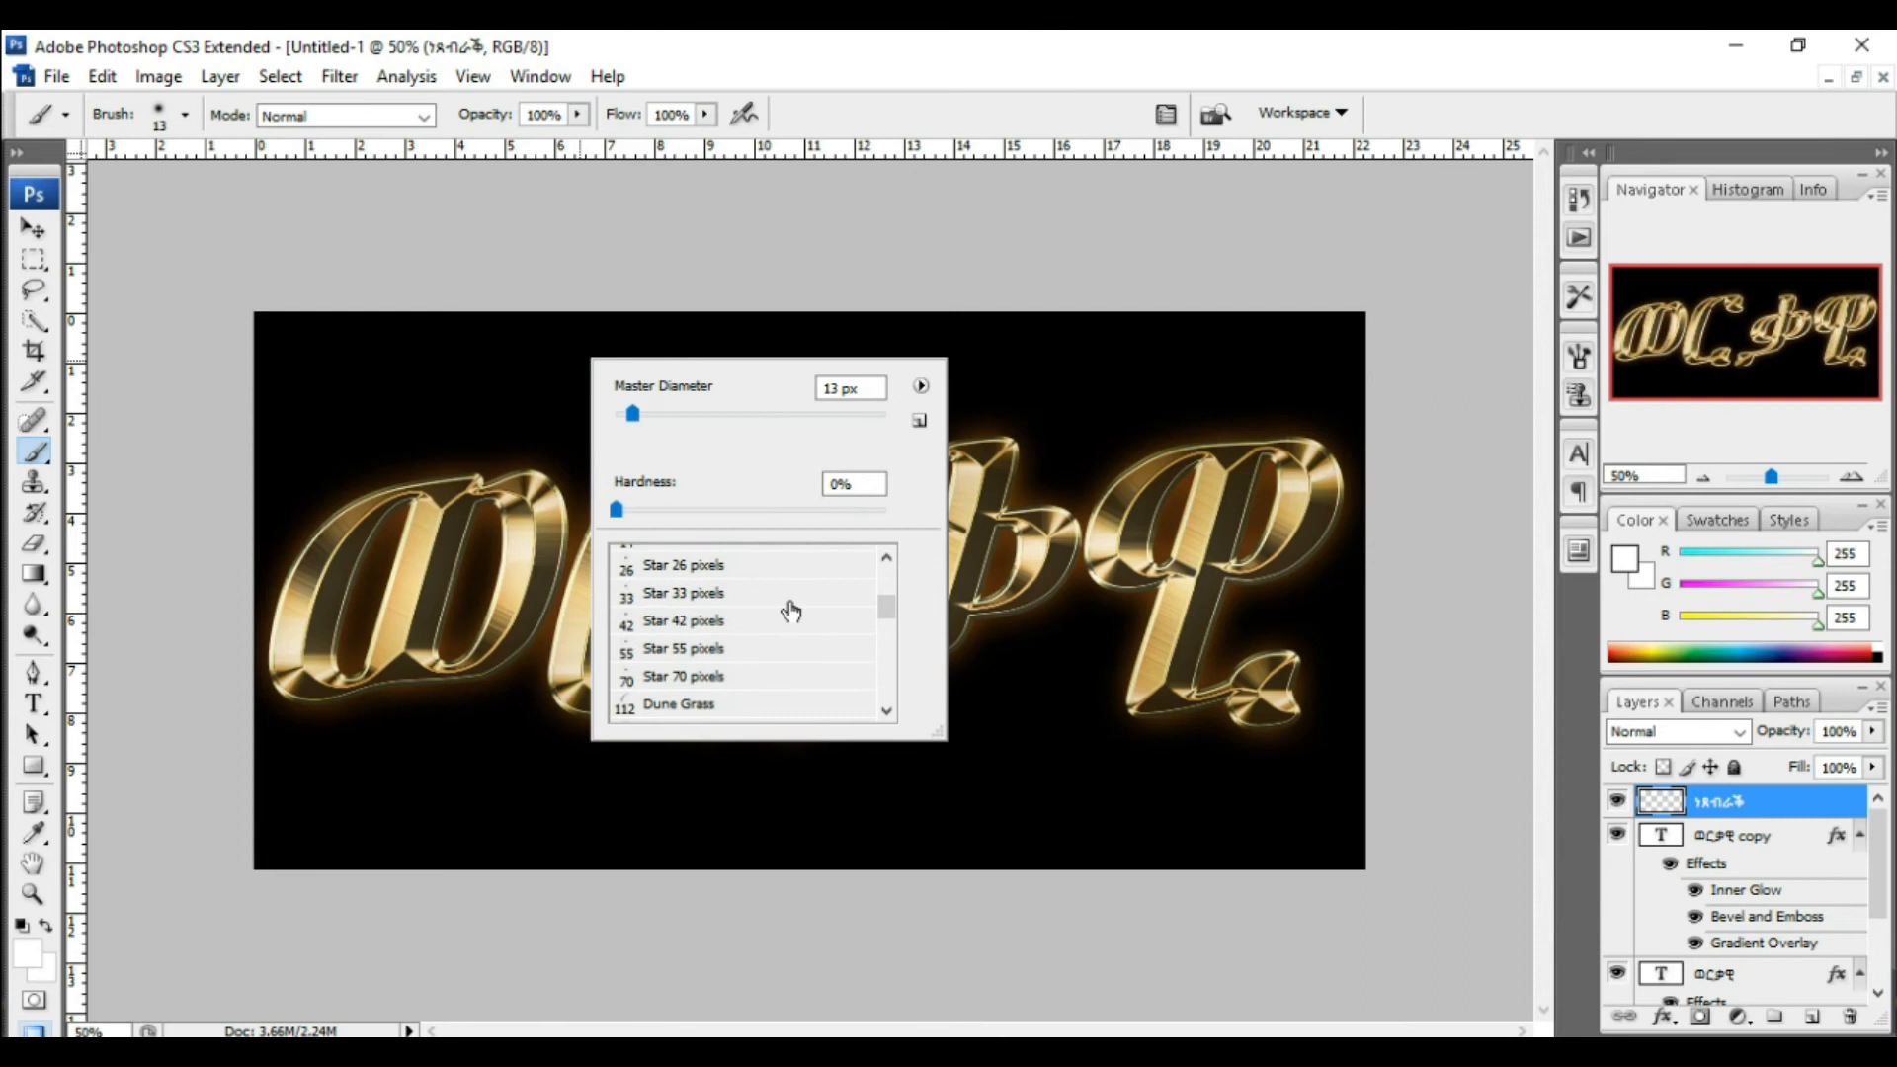
scroll(791, 611, "down", 1)
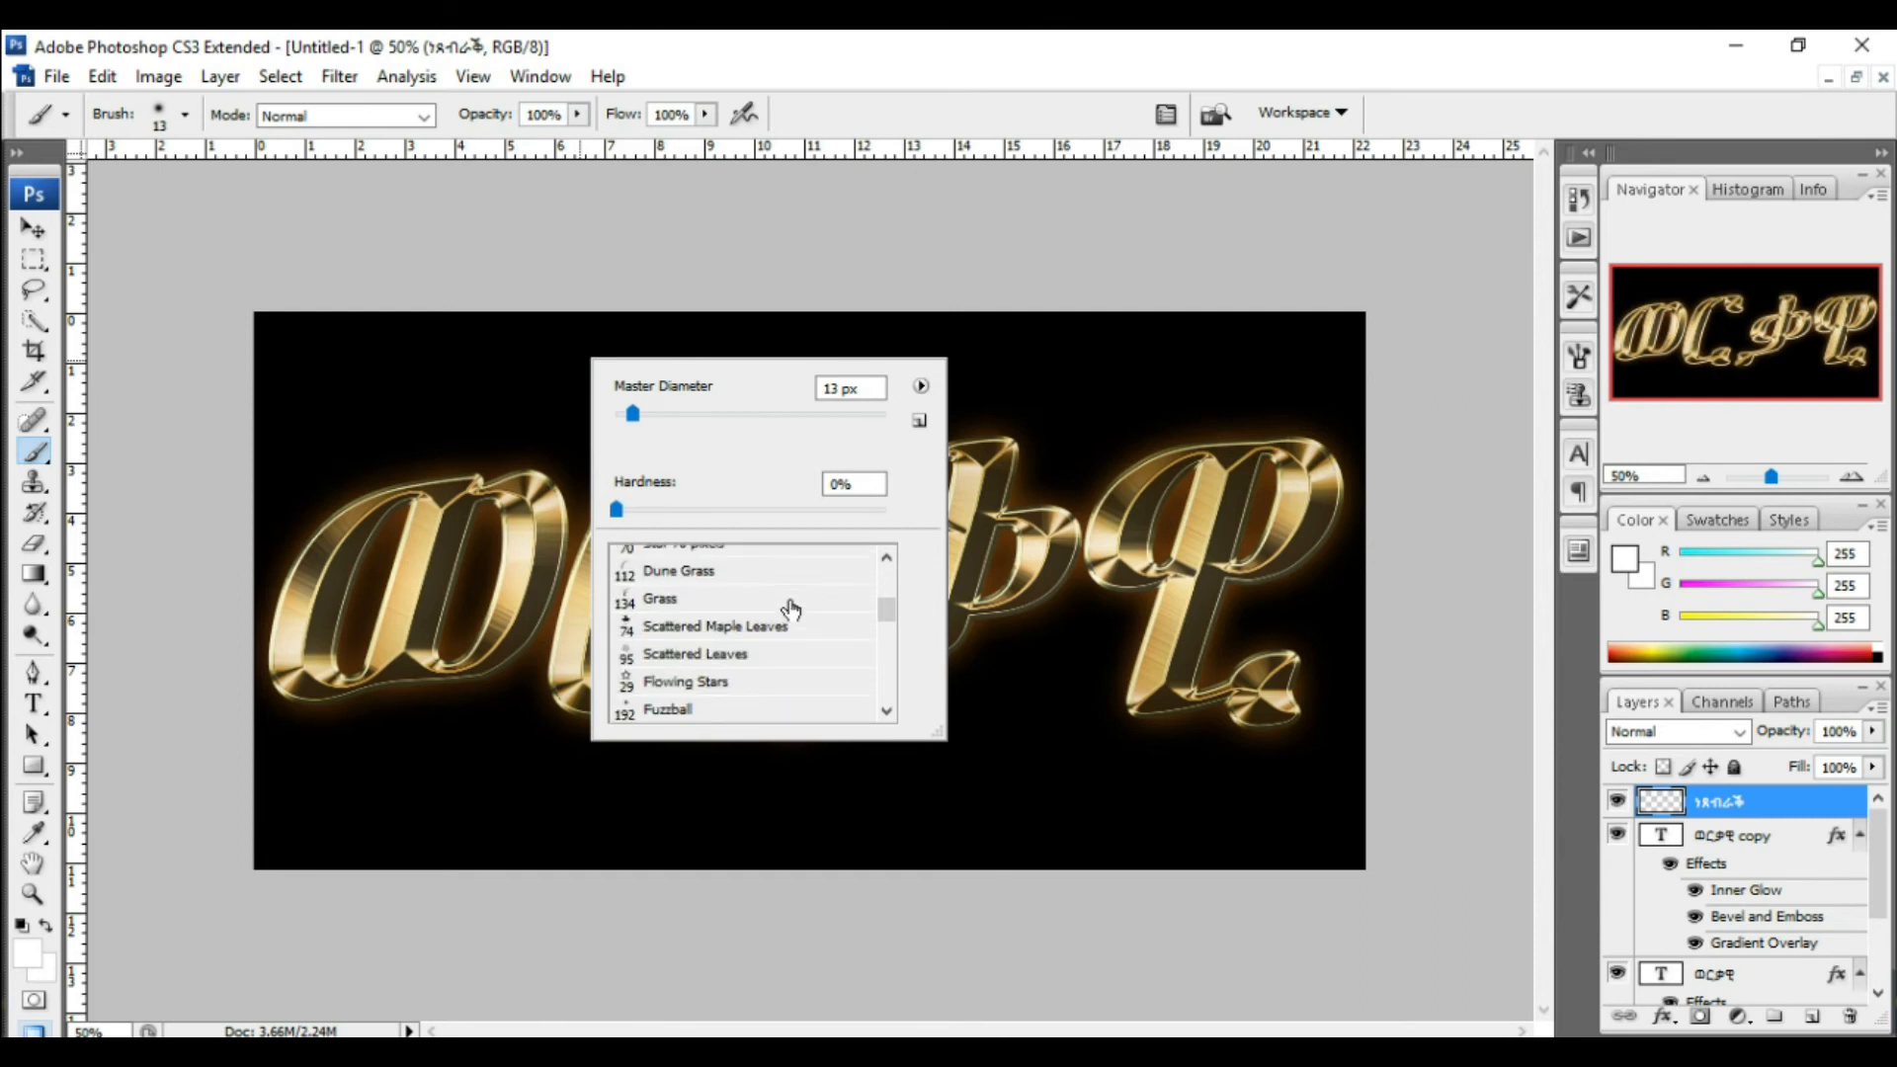
scroll(791, 611, "down", 1)
scroll(791, 611, "down", 5)
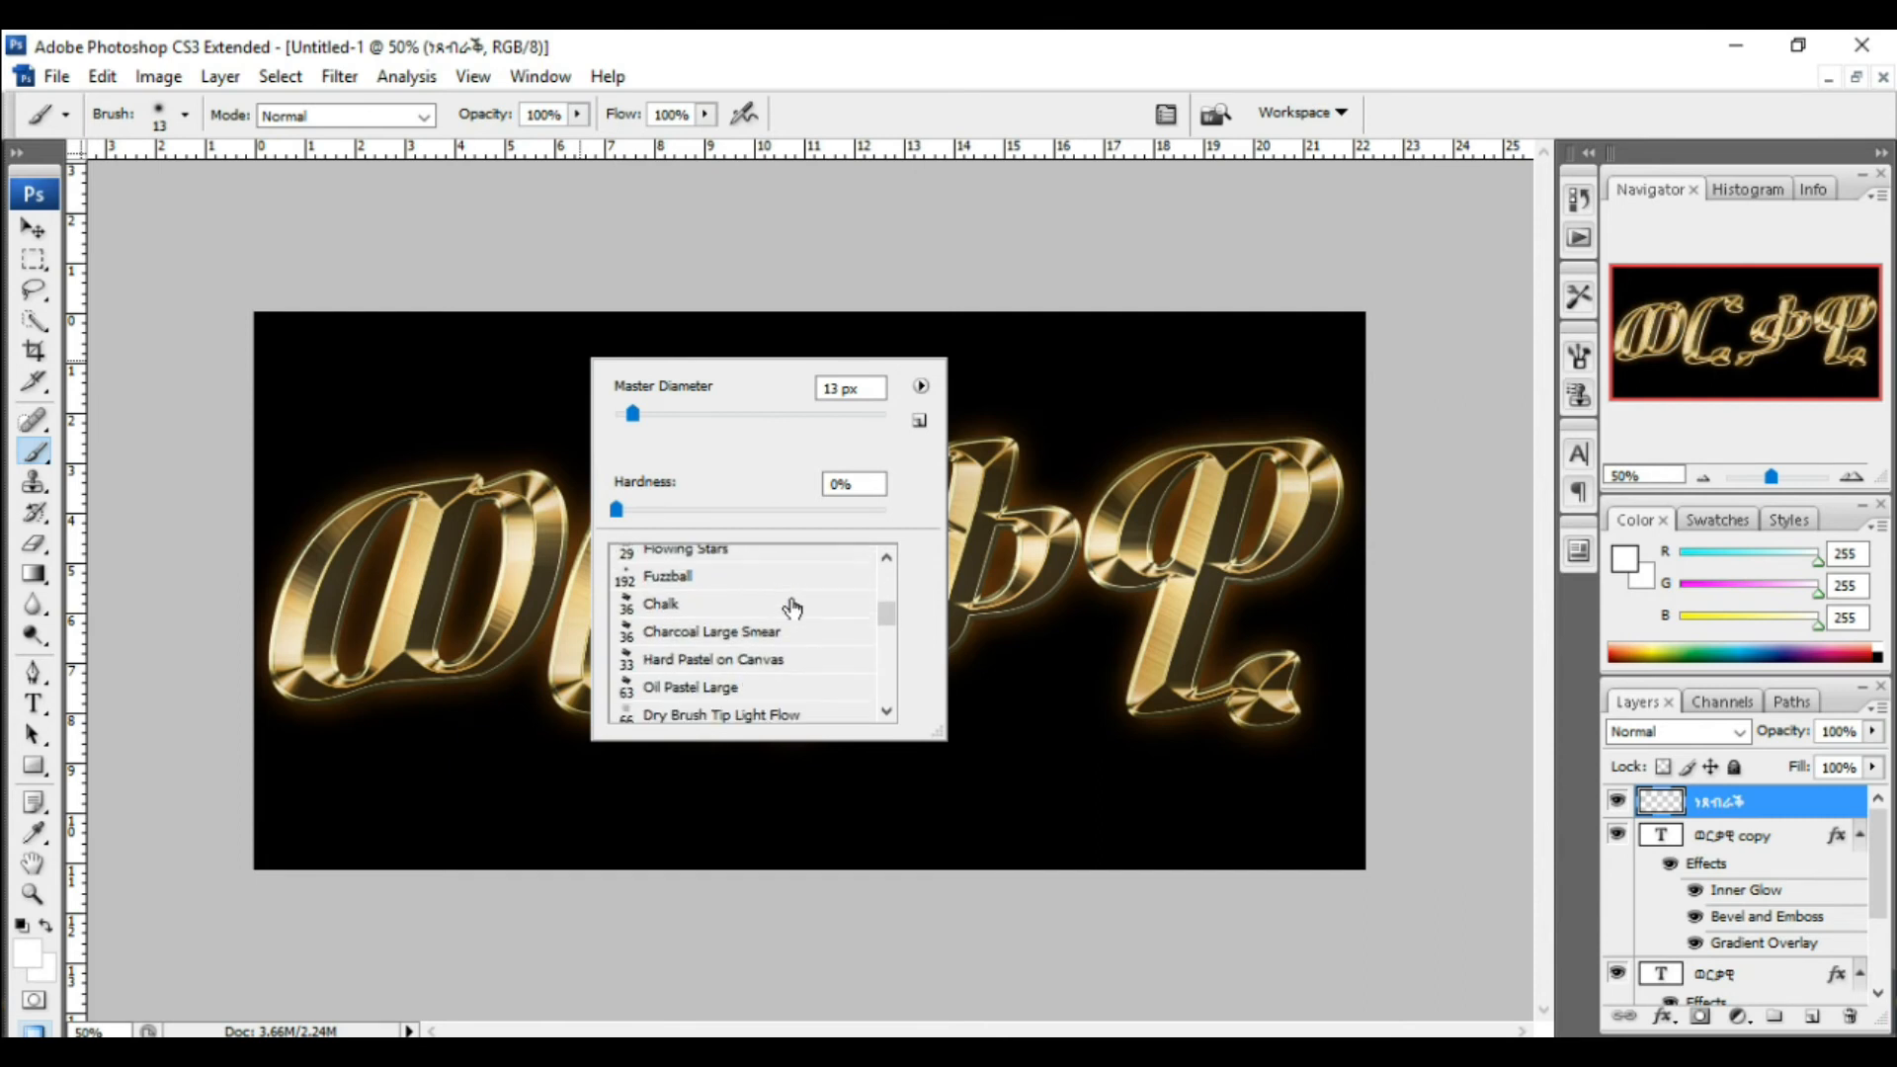
scroll(793, 606, "down", 6)
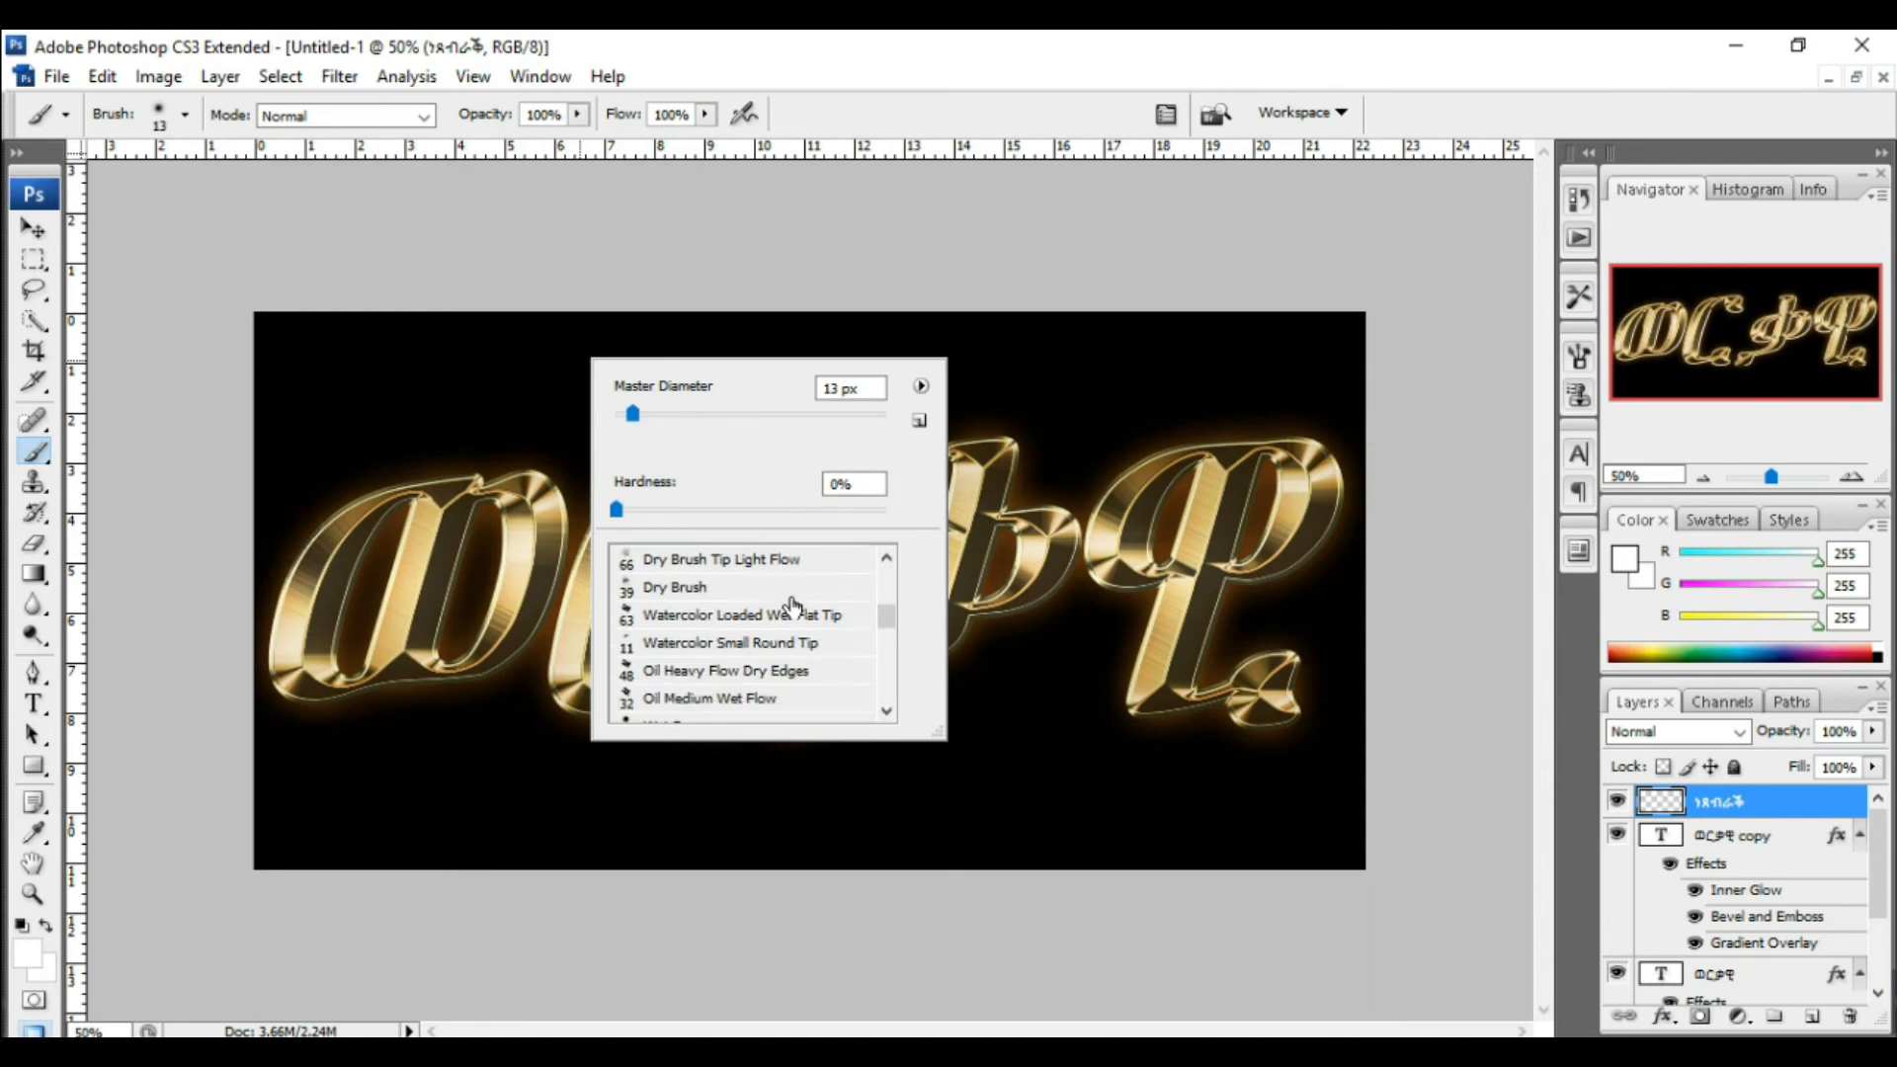
scroll(792, 607, "down", 8)
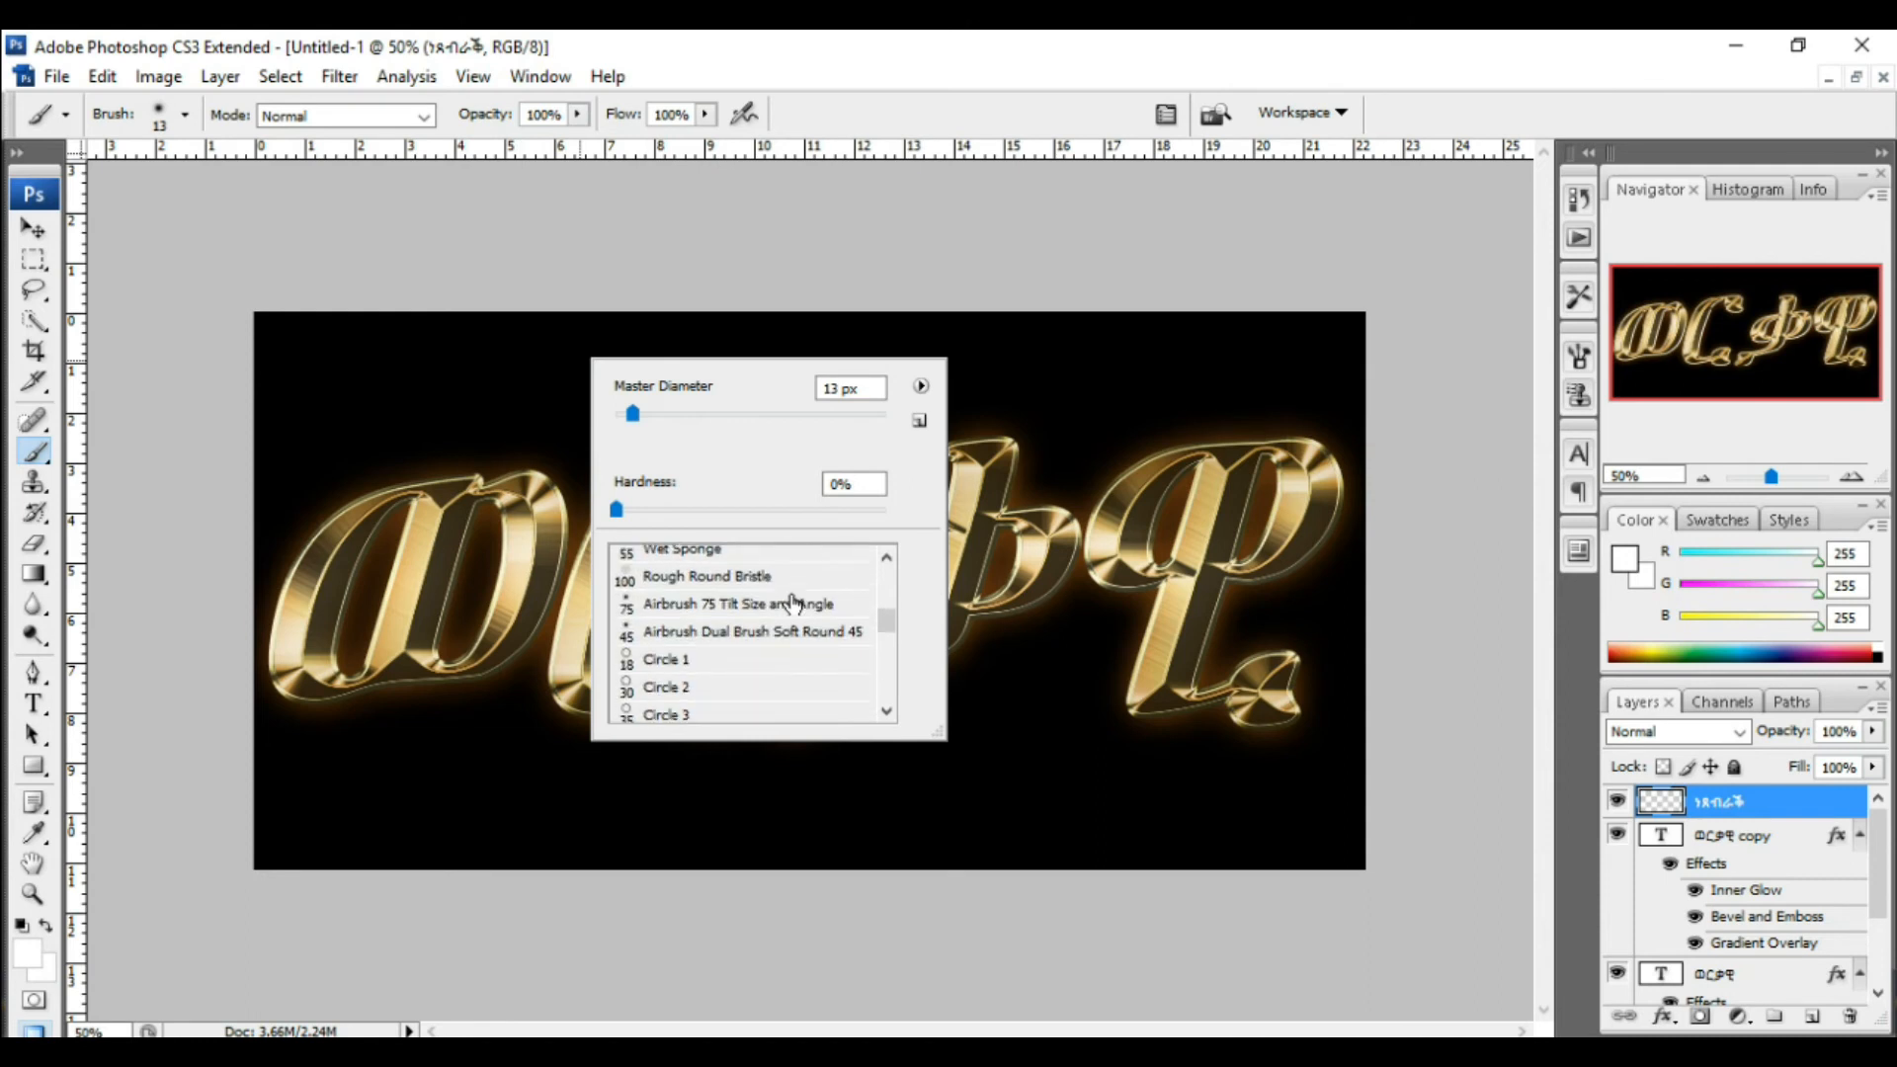
scroll(792, 605, "down", 2)
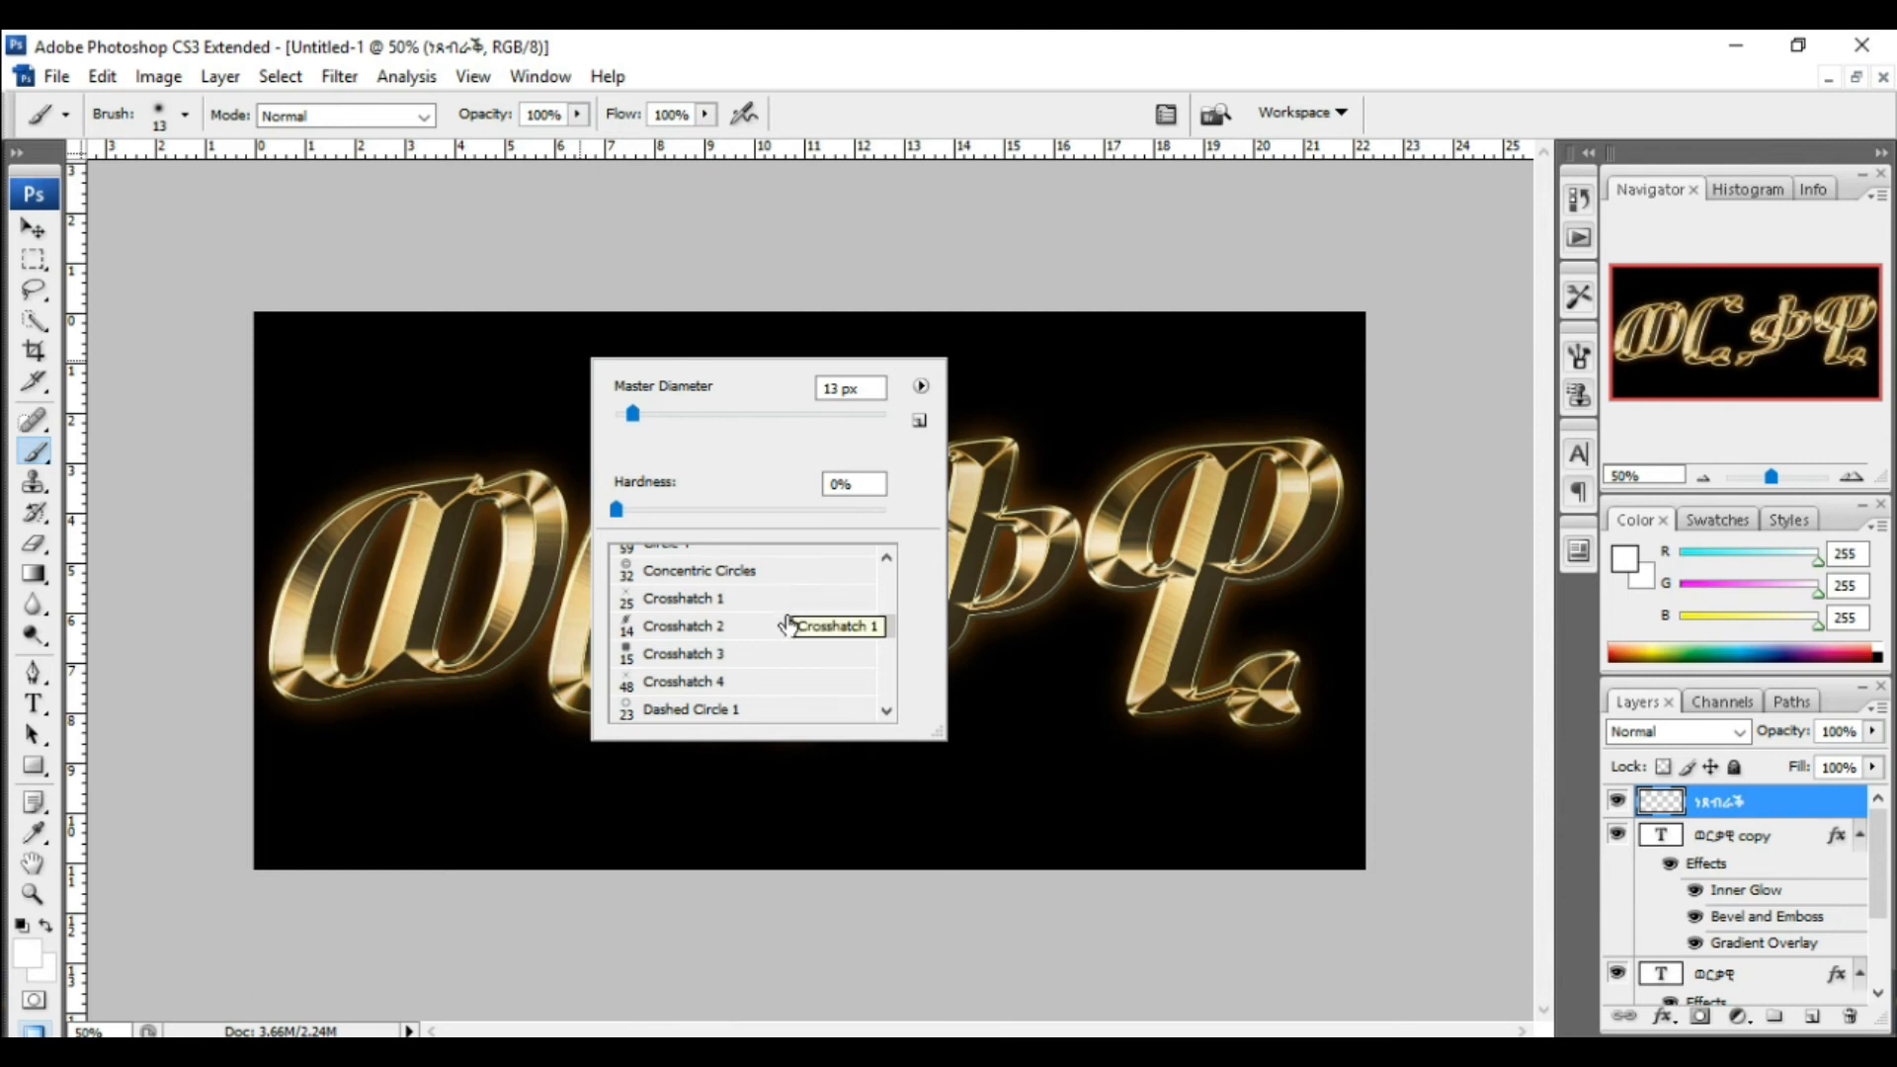
double_click(697, 681)
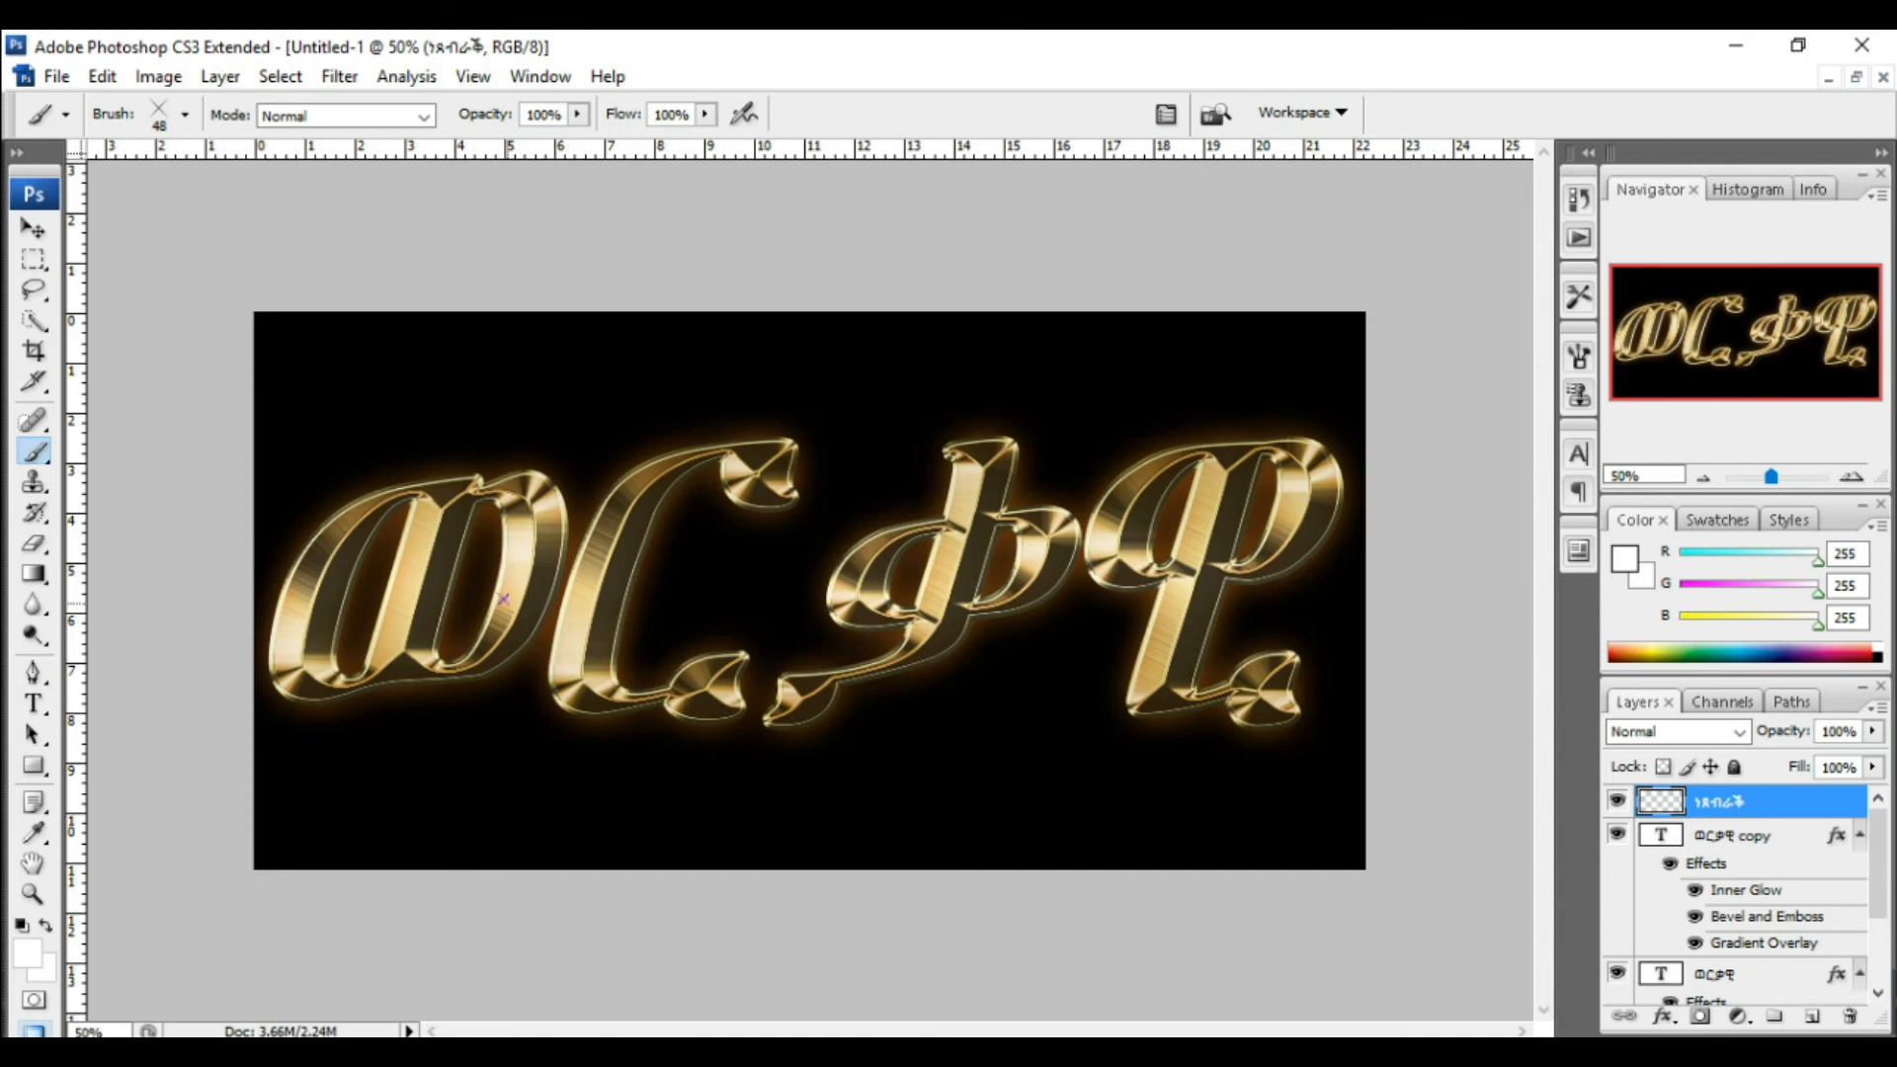
Step: Sample a light gold colour from the lettering as the foreground colour and return to the Brush tool
key("alt")
left_click(583, 590, "alt")
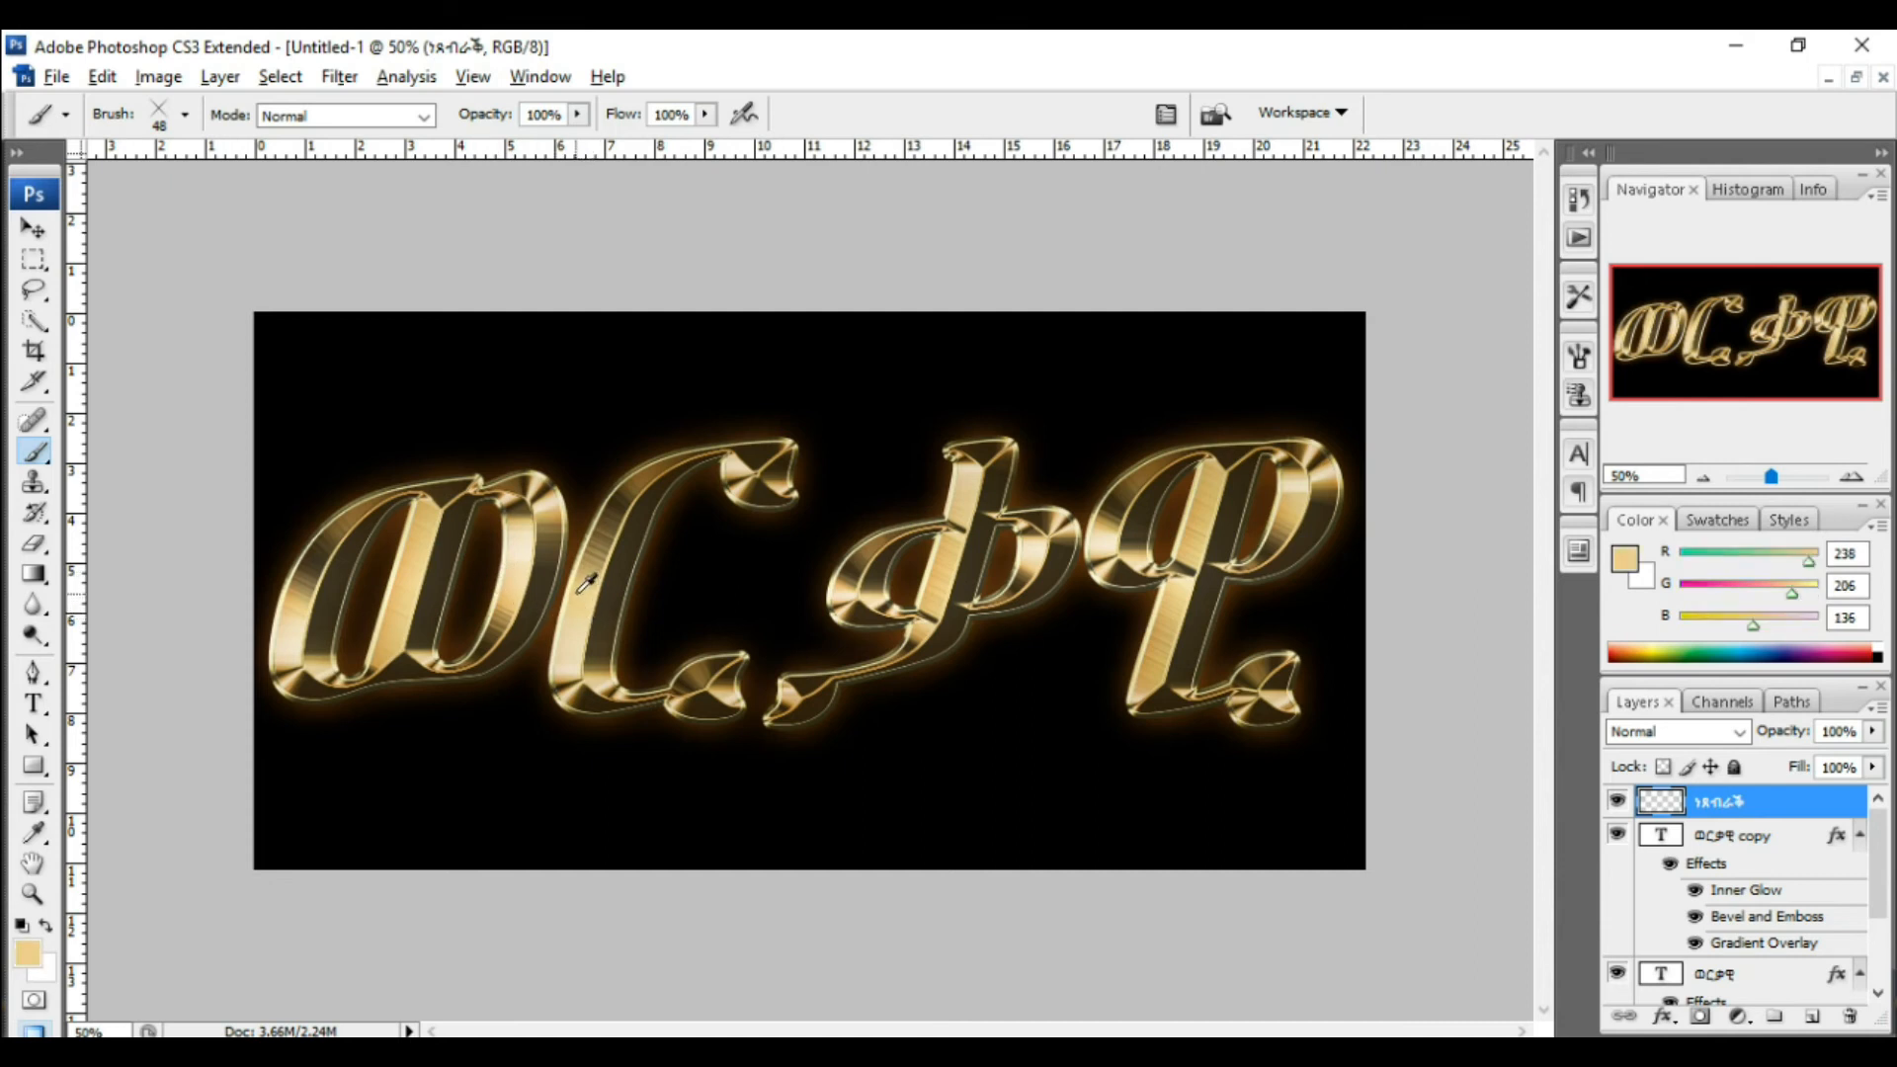
left_click(565, 662, "alt")
key("e")
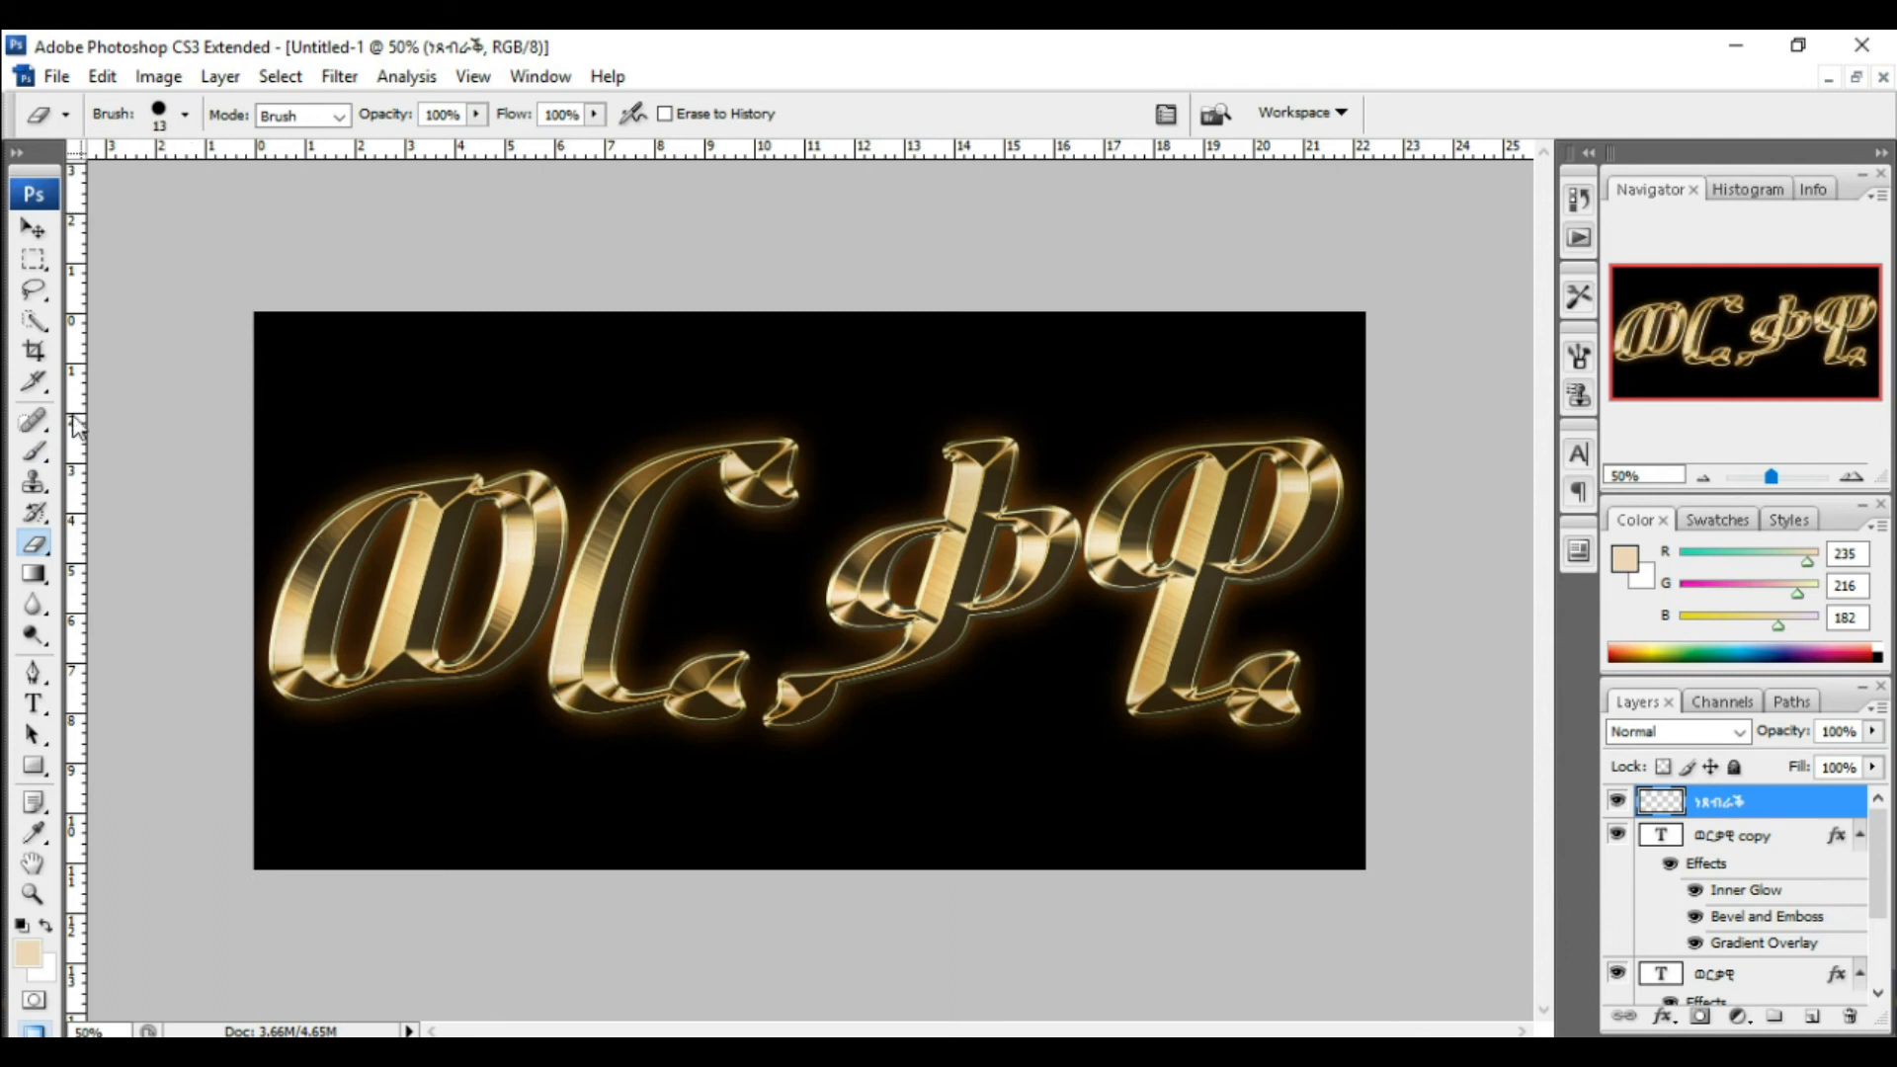
left_click(35, 453)
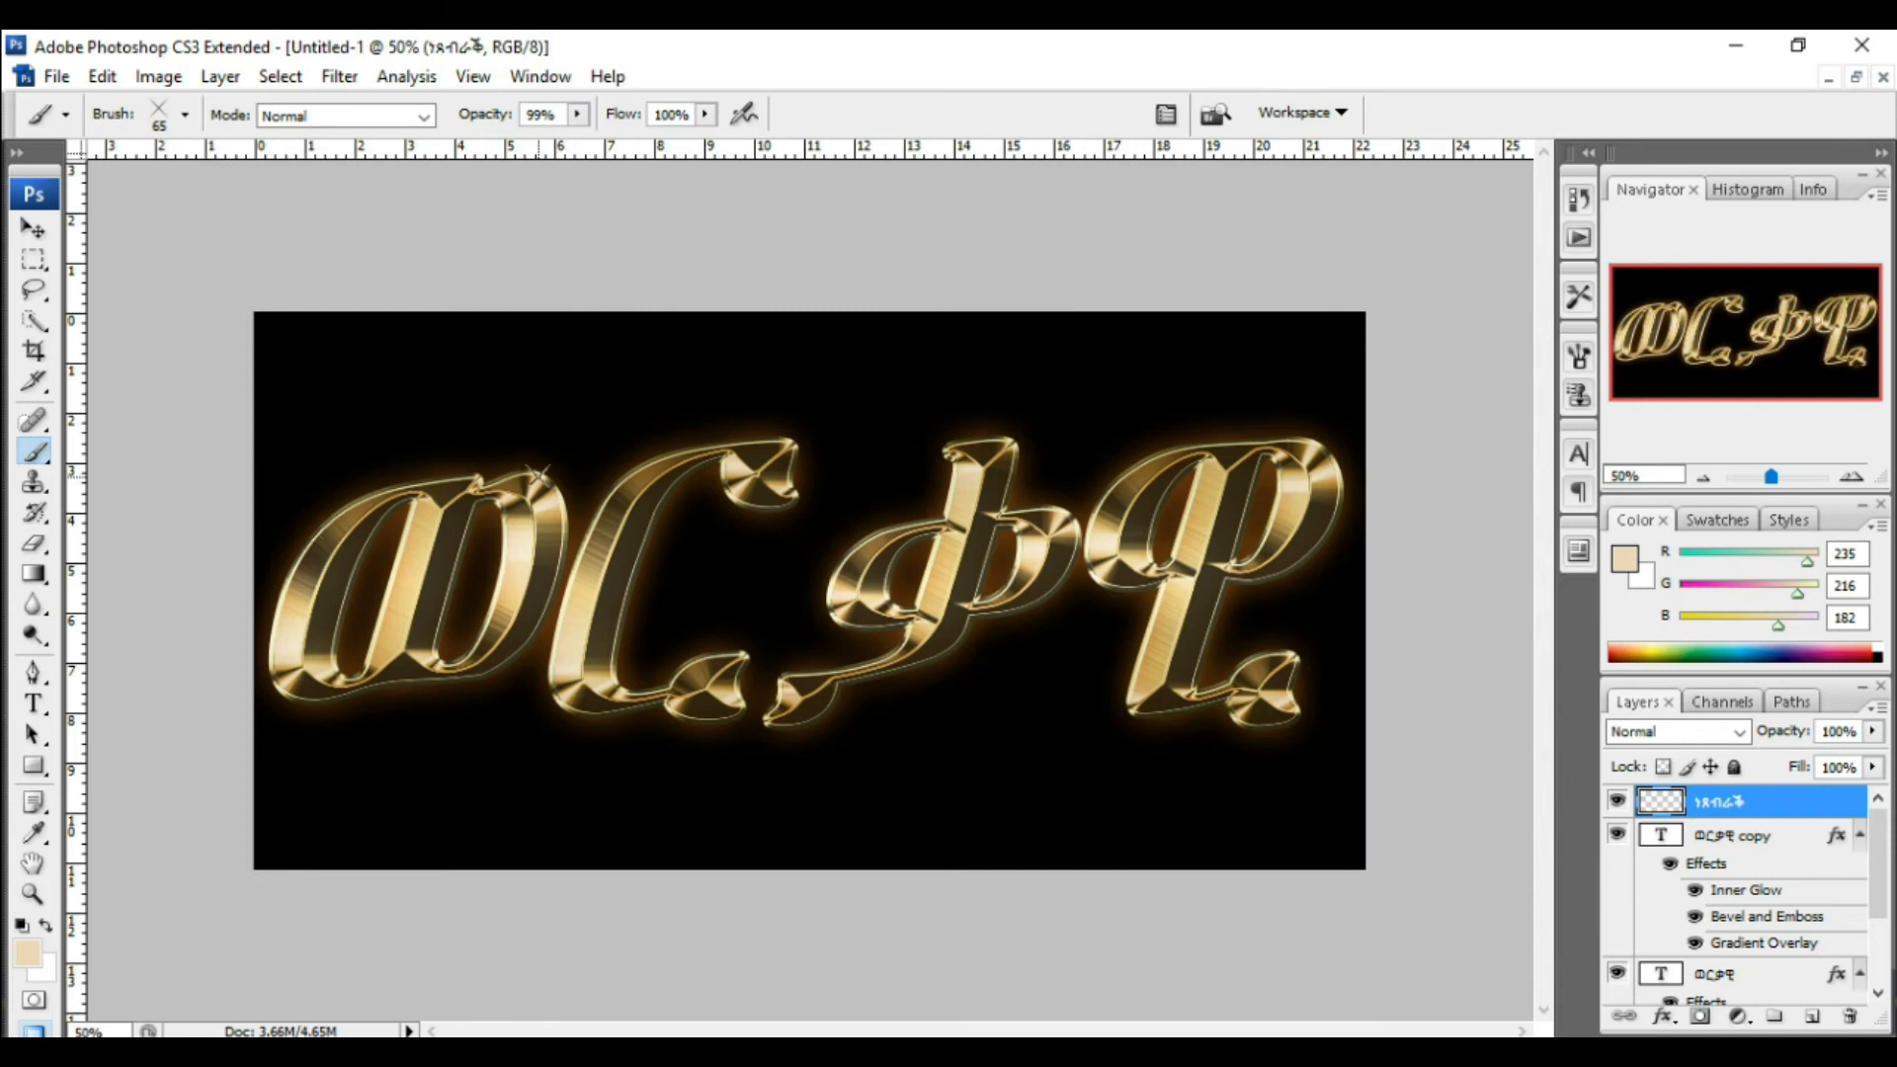
Step: Stamp Crosshatch sparkles on the letters' edges, reducing the brush diameter to 48 px midway
left_click(538, 464)
left_click(348, 667)
left_click(185, 117)
left_click_drag(127, 186, 107, 196)
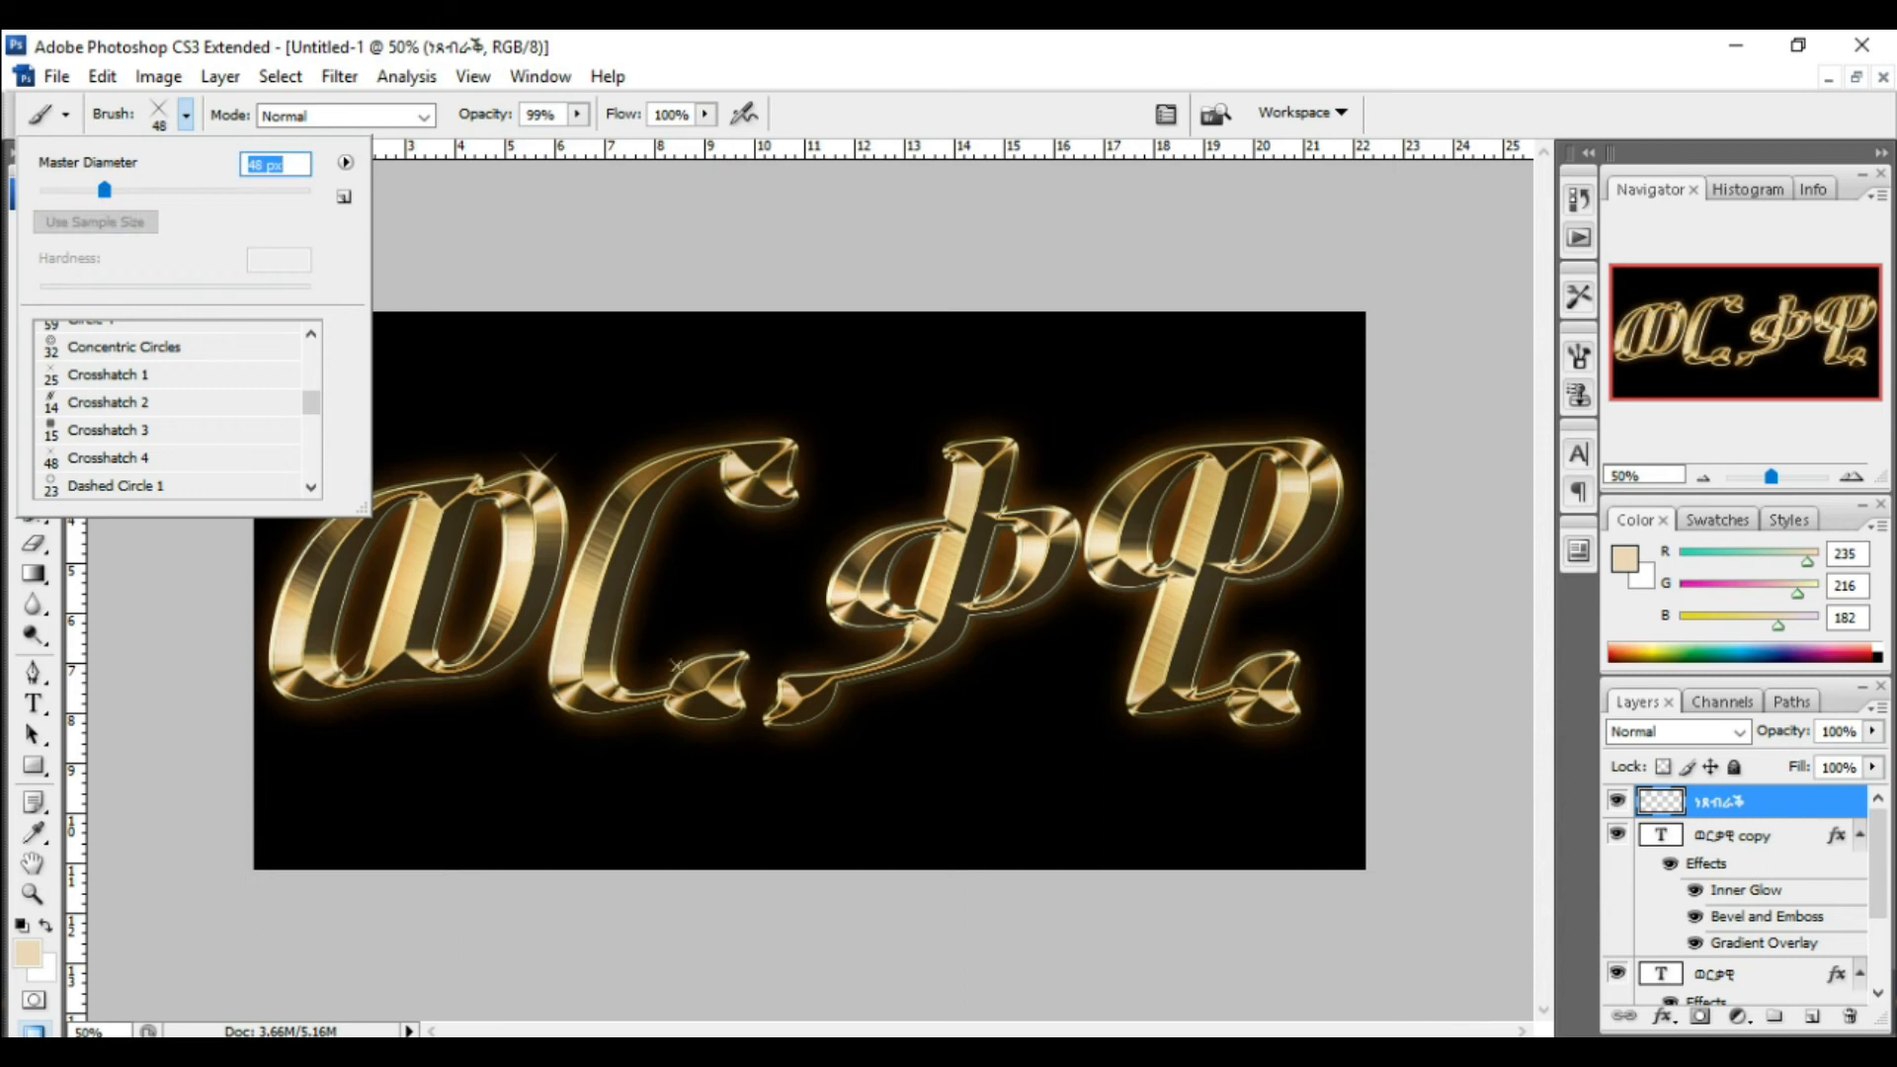
left_click(622, 682)
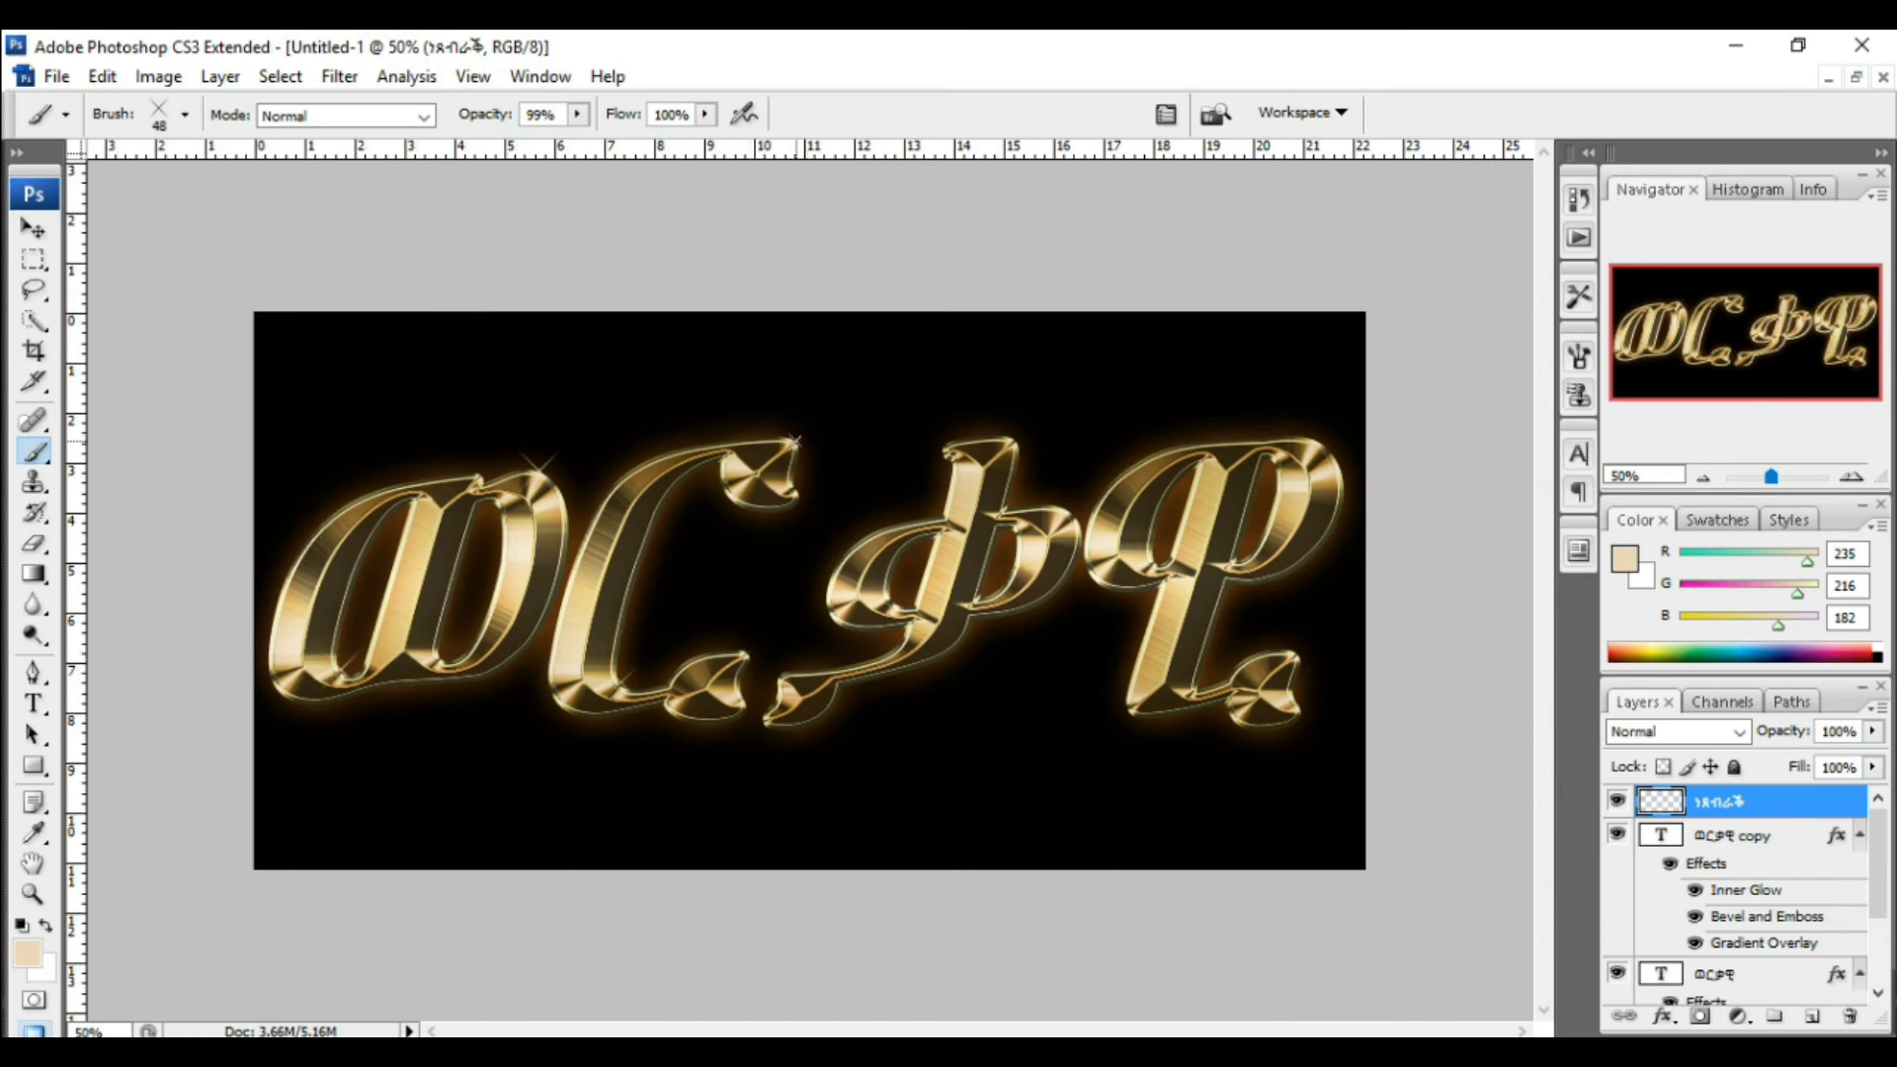
Step: Set the sparkle brush's master diameter to 83 px
left_click(155, 118)
left_click(151, 189)
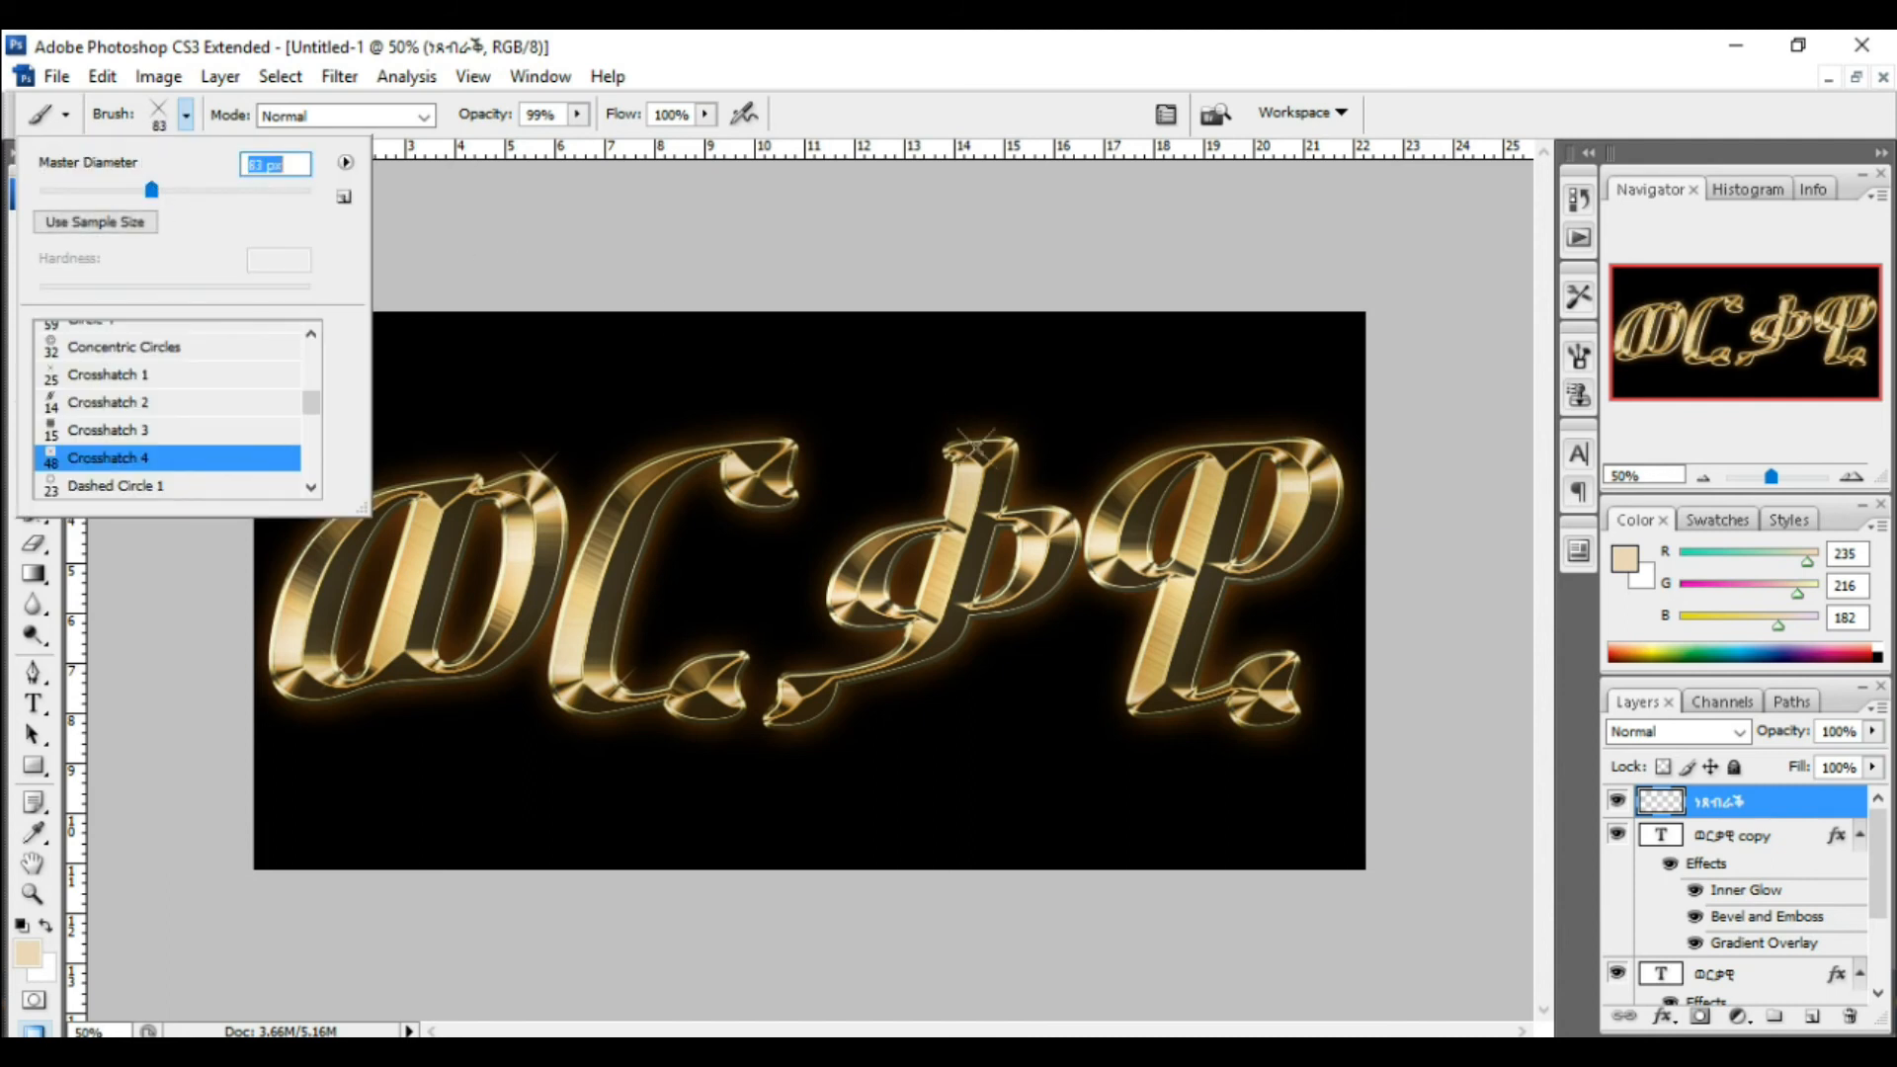
key("Return")
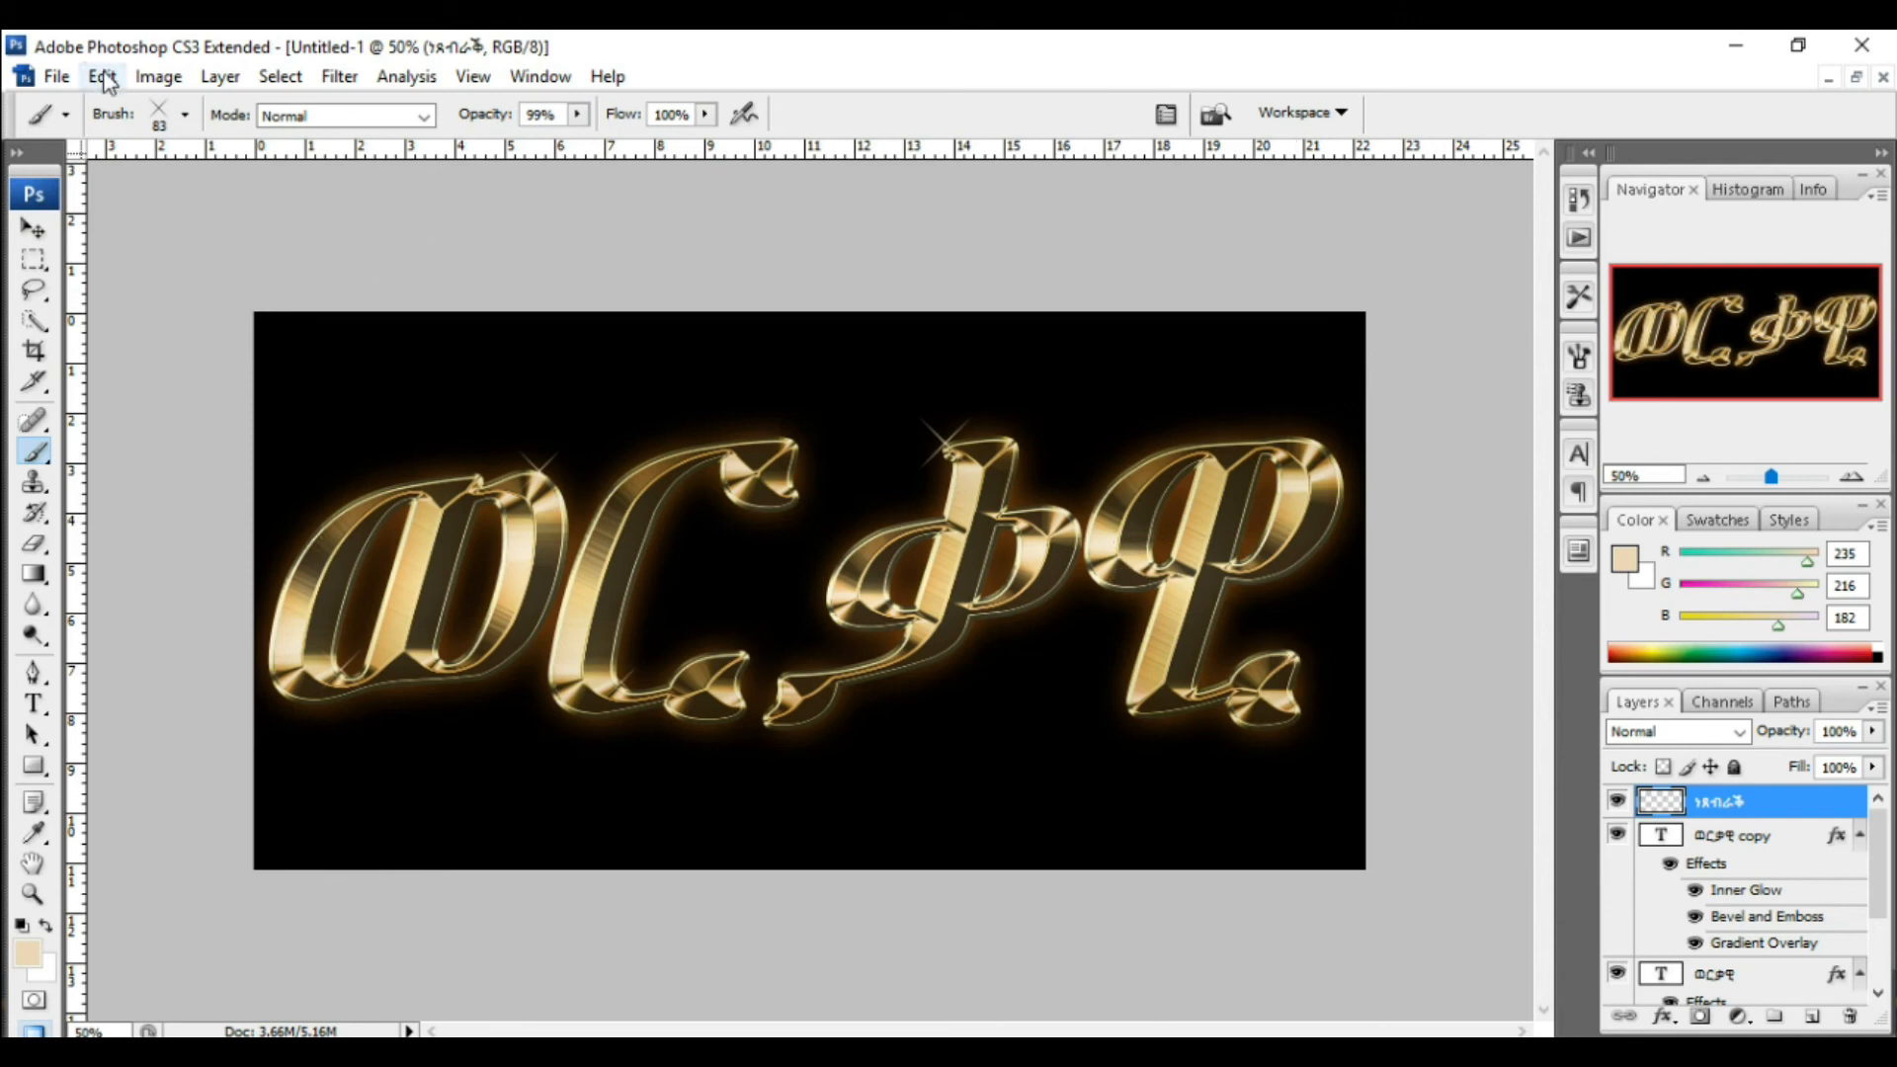
Step: Set the brush diameter to about 50 px and stamp sparkles on the last letter's lower and upper tips
left_click(158, 118)
left_click(107, 190)
left_click(1294, 650)
left_click(1310, 438)
Step: Lower the sparkle layer's opacity to 76%
left_click(1872, 732)
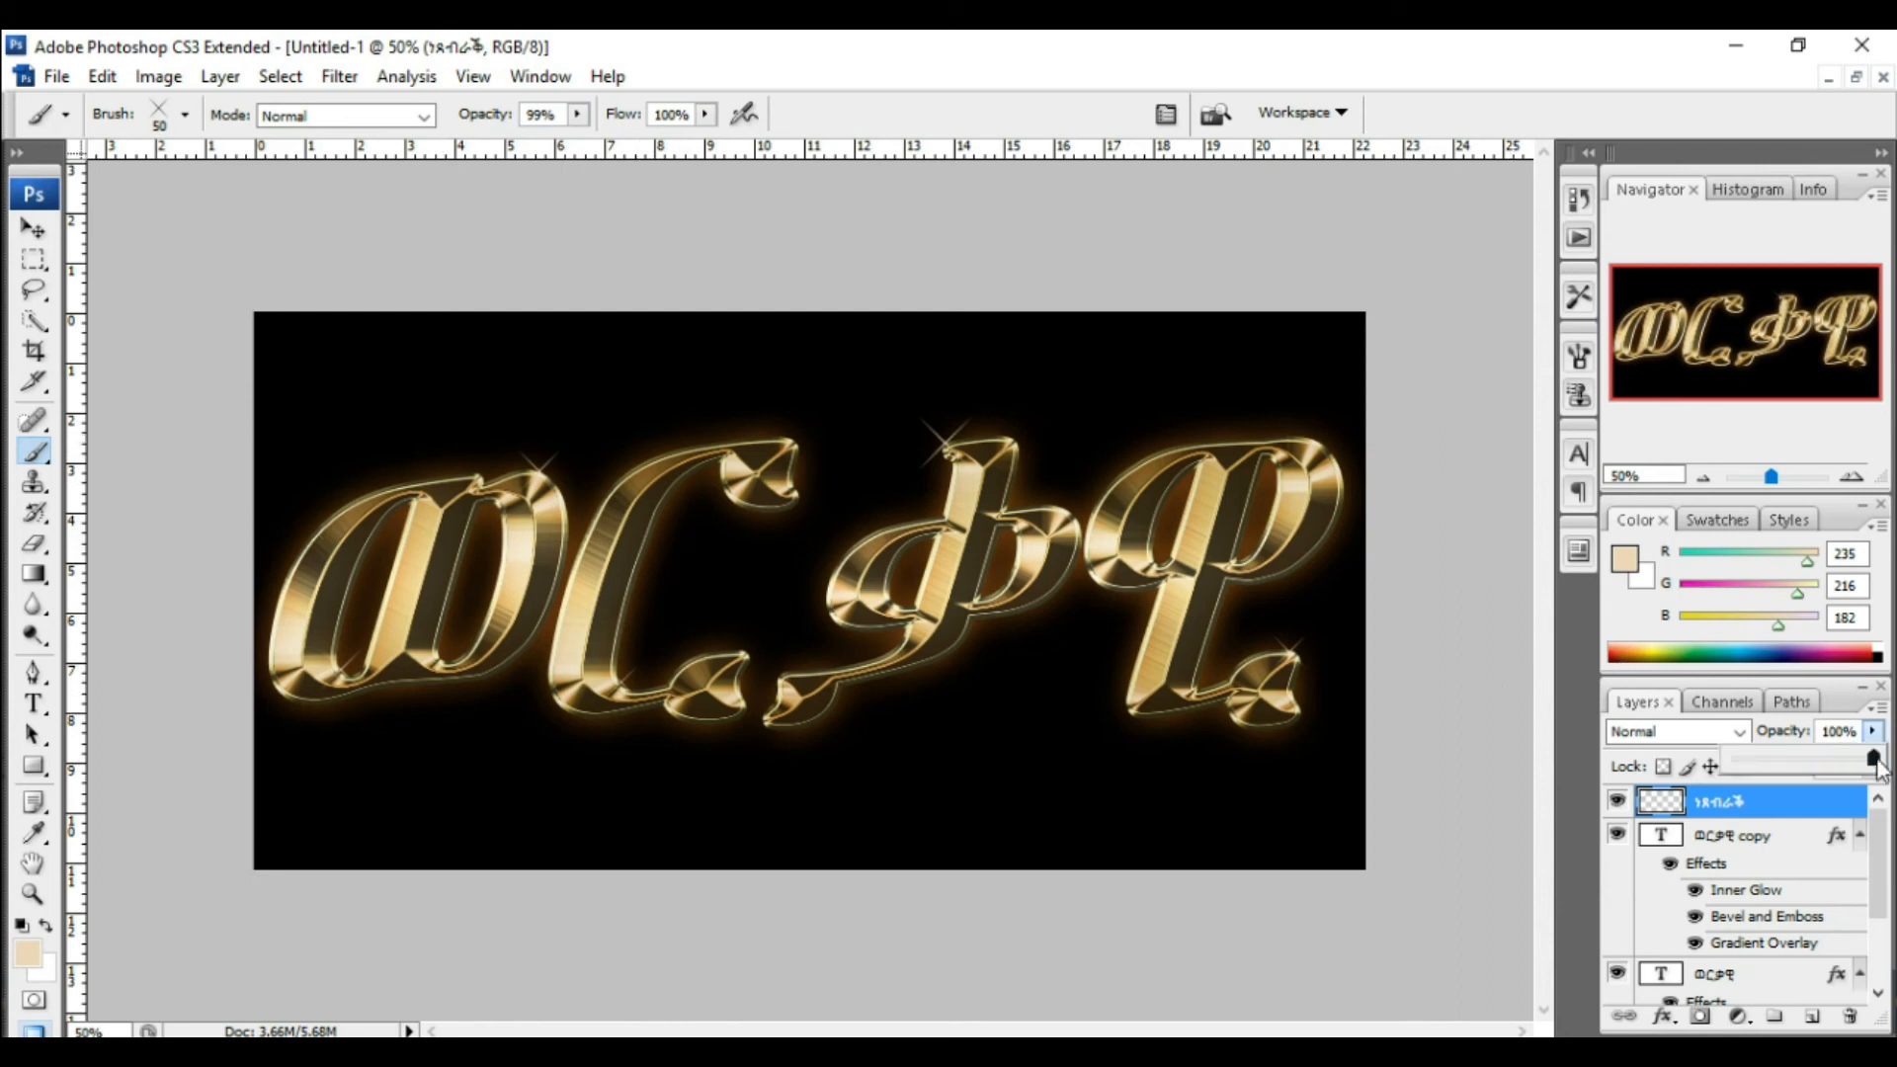
left_click(1874, 736)
left_click(1872, 731)
mouse_move(1870, 760)
left_mouse_down()
mouse_move(1766, 766)
mouse_move(1851, 766)
mouse_move(1838, 755)
left_mouse_up()
left_click(738, 731)
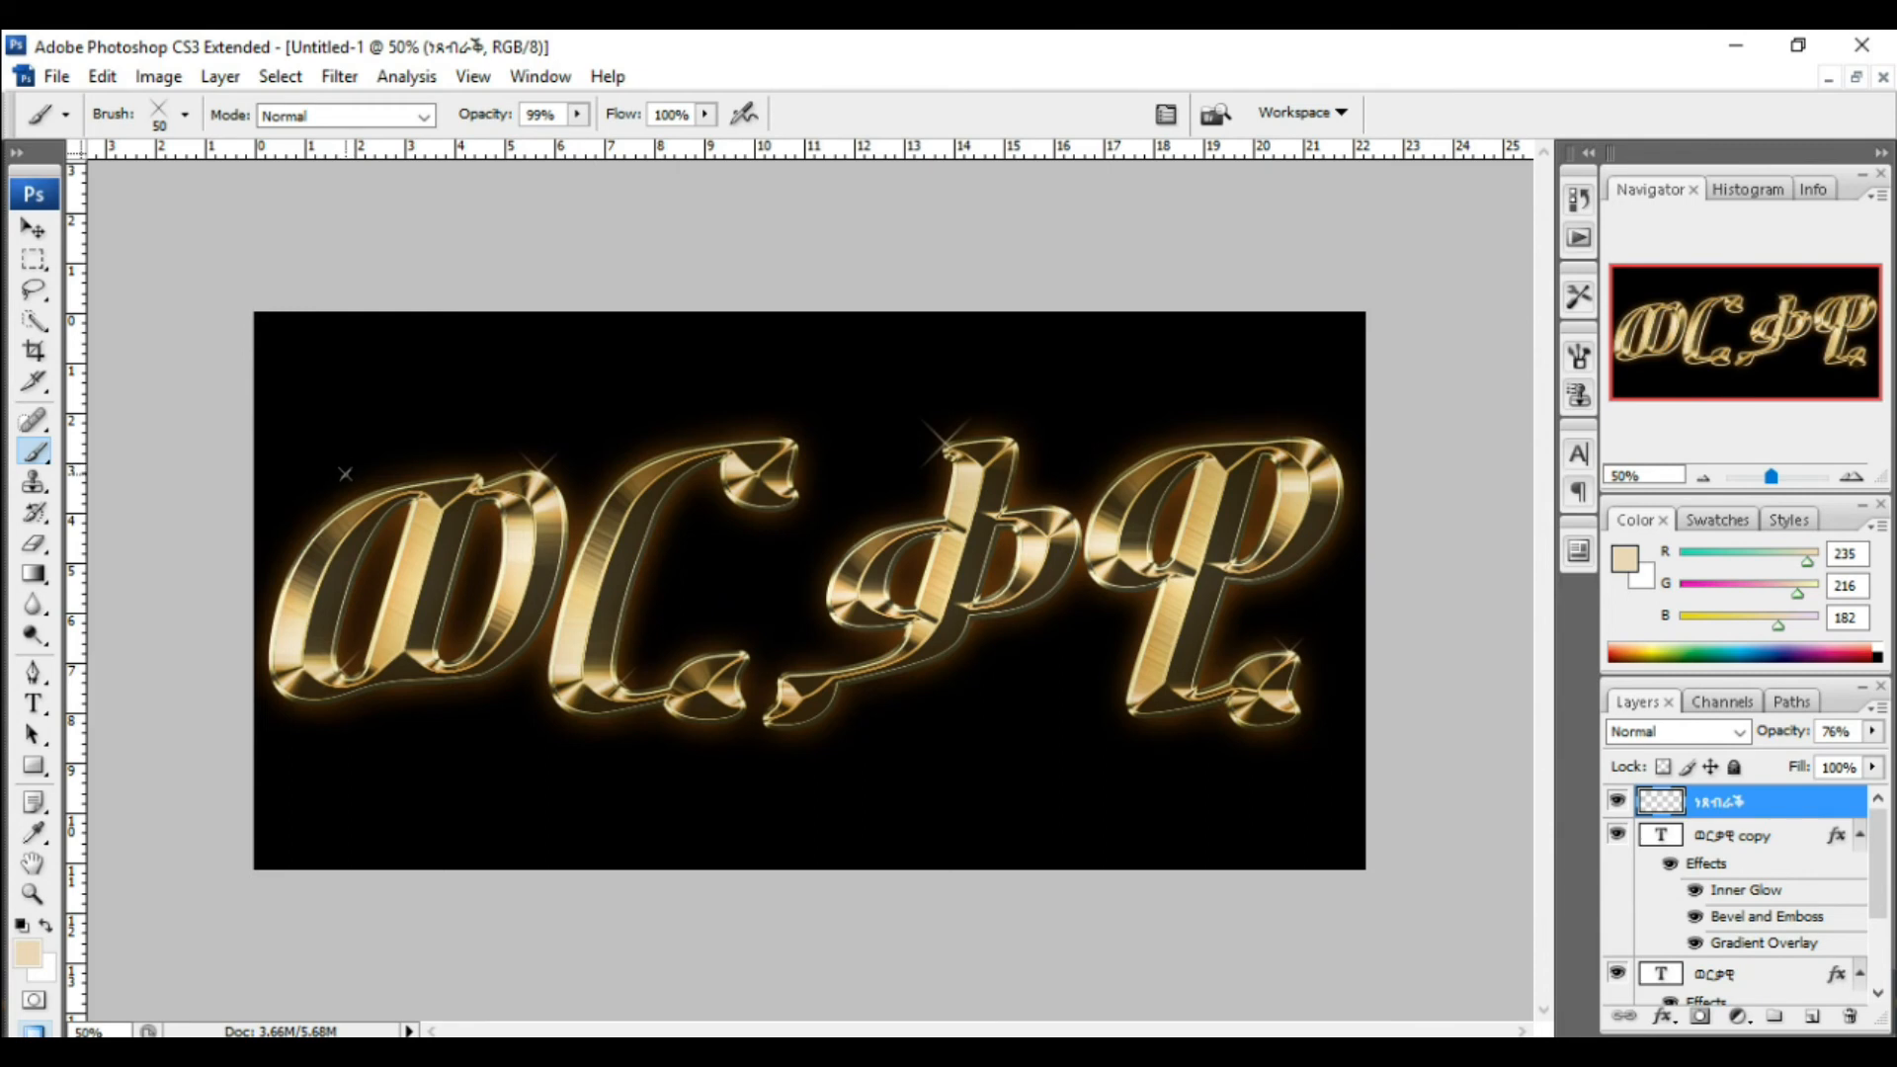
Step: Save the document as Untitled-1.psd in the ወርቃዊ folder with maximize compatibility enabled
left_click(57, 77)
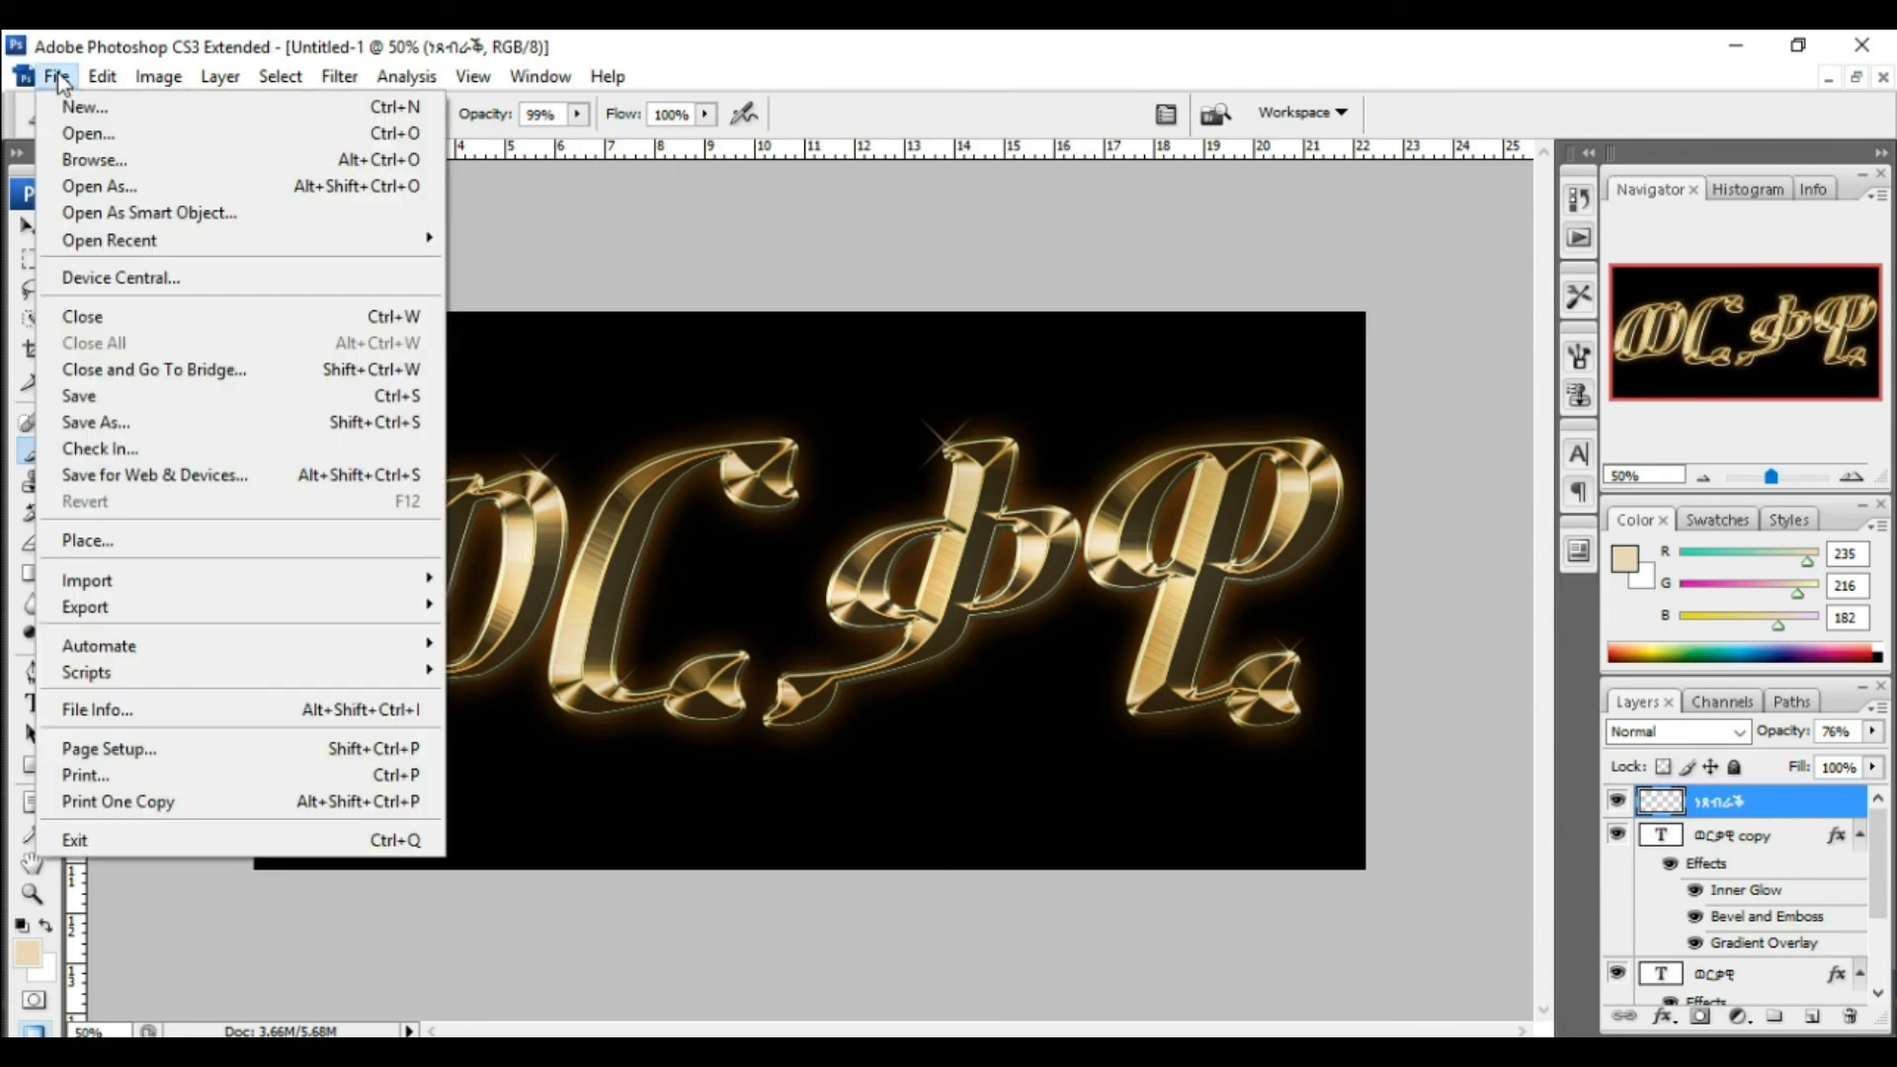
left_click(105, 422)
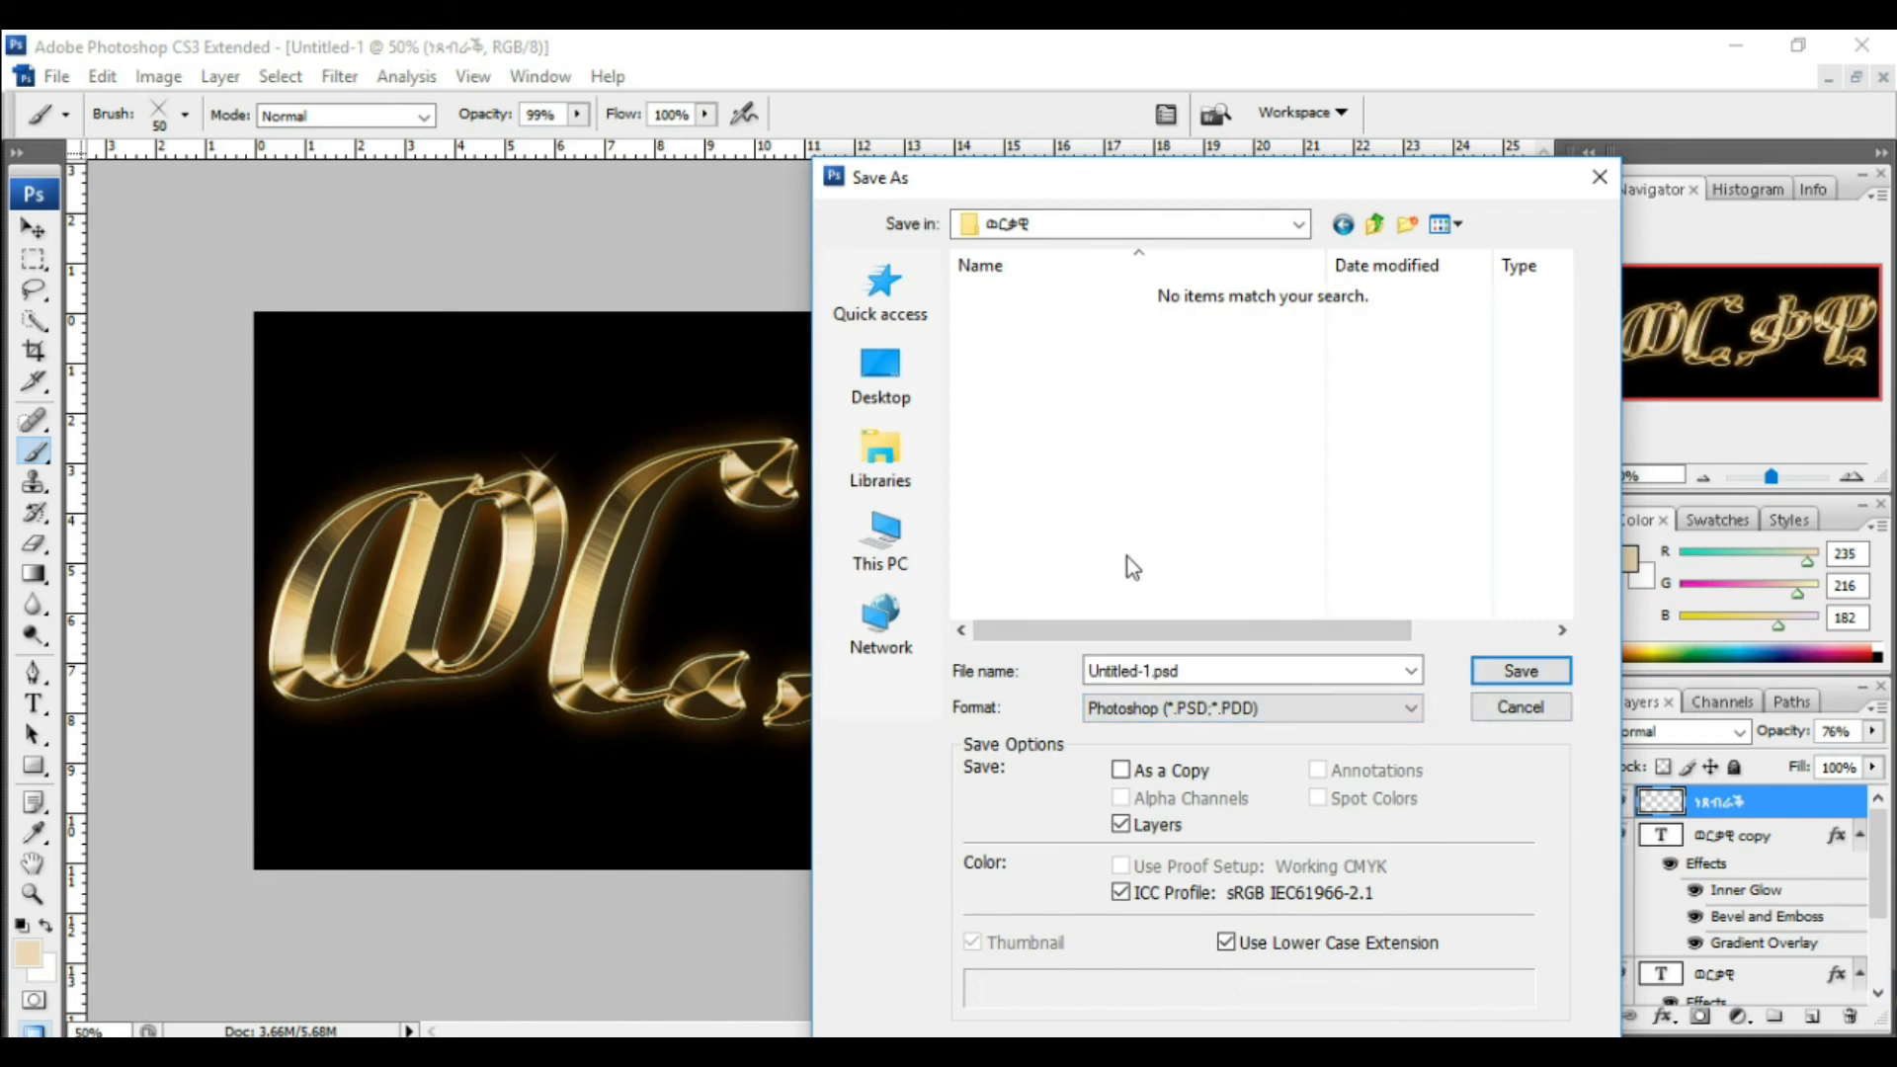
left_click(1503, 675)
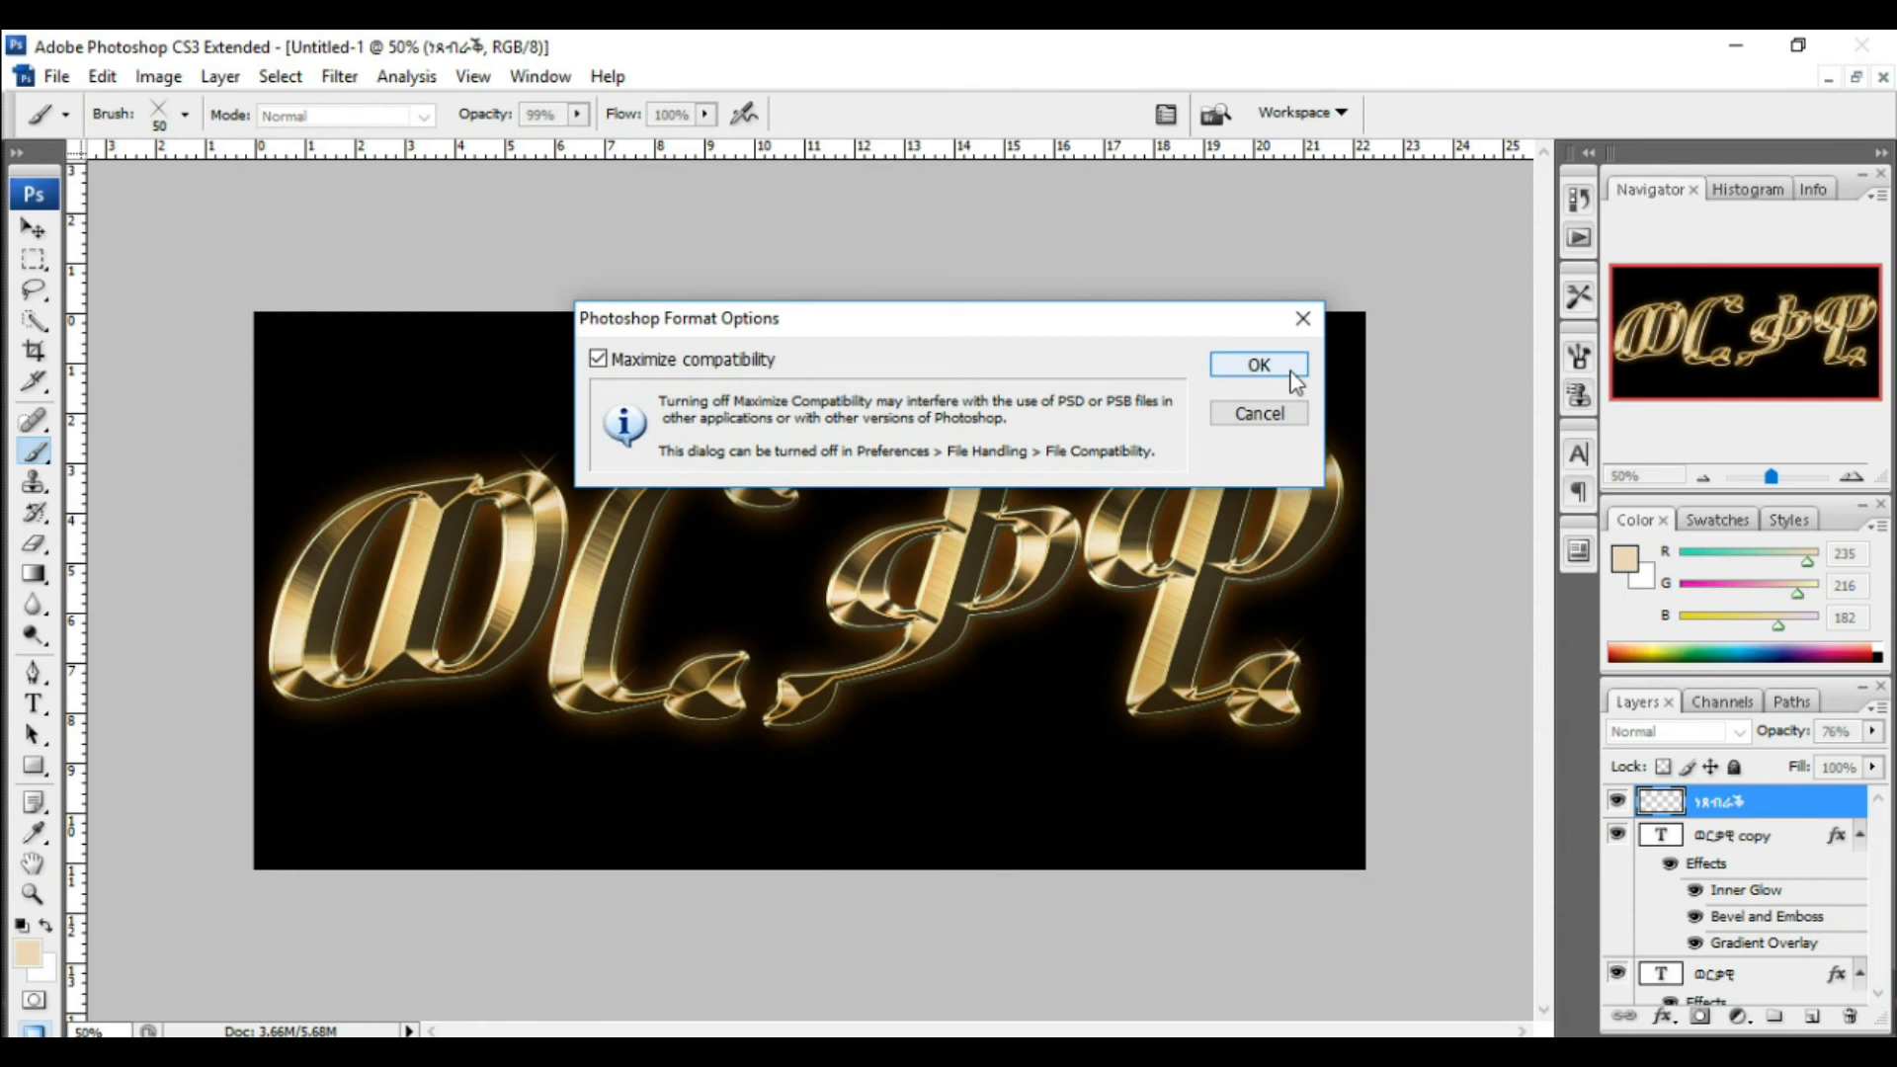
left_click(1259, 365)
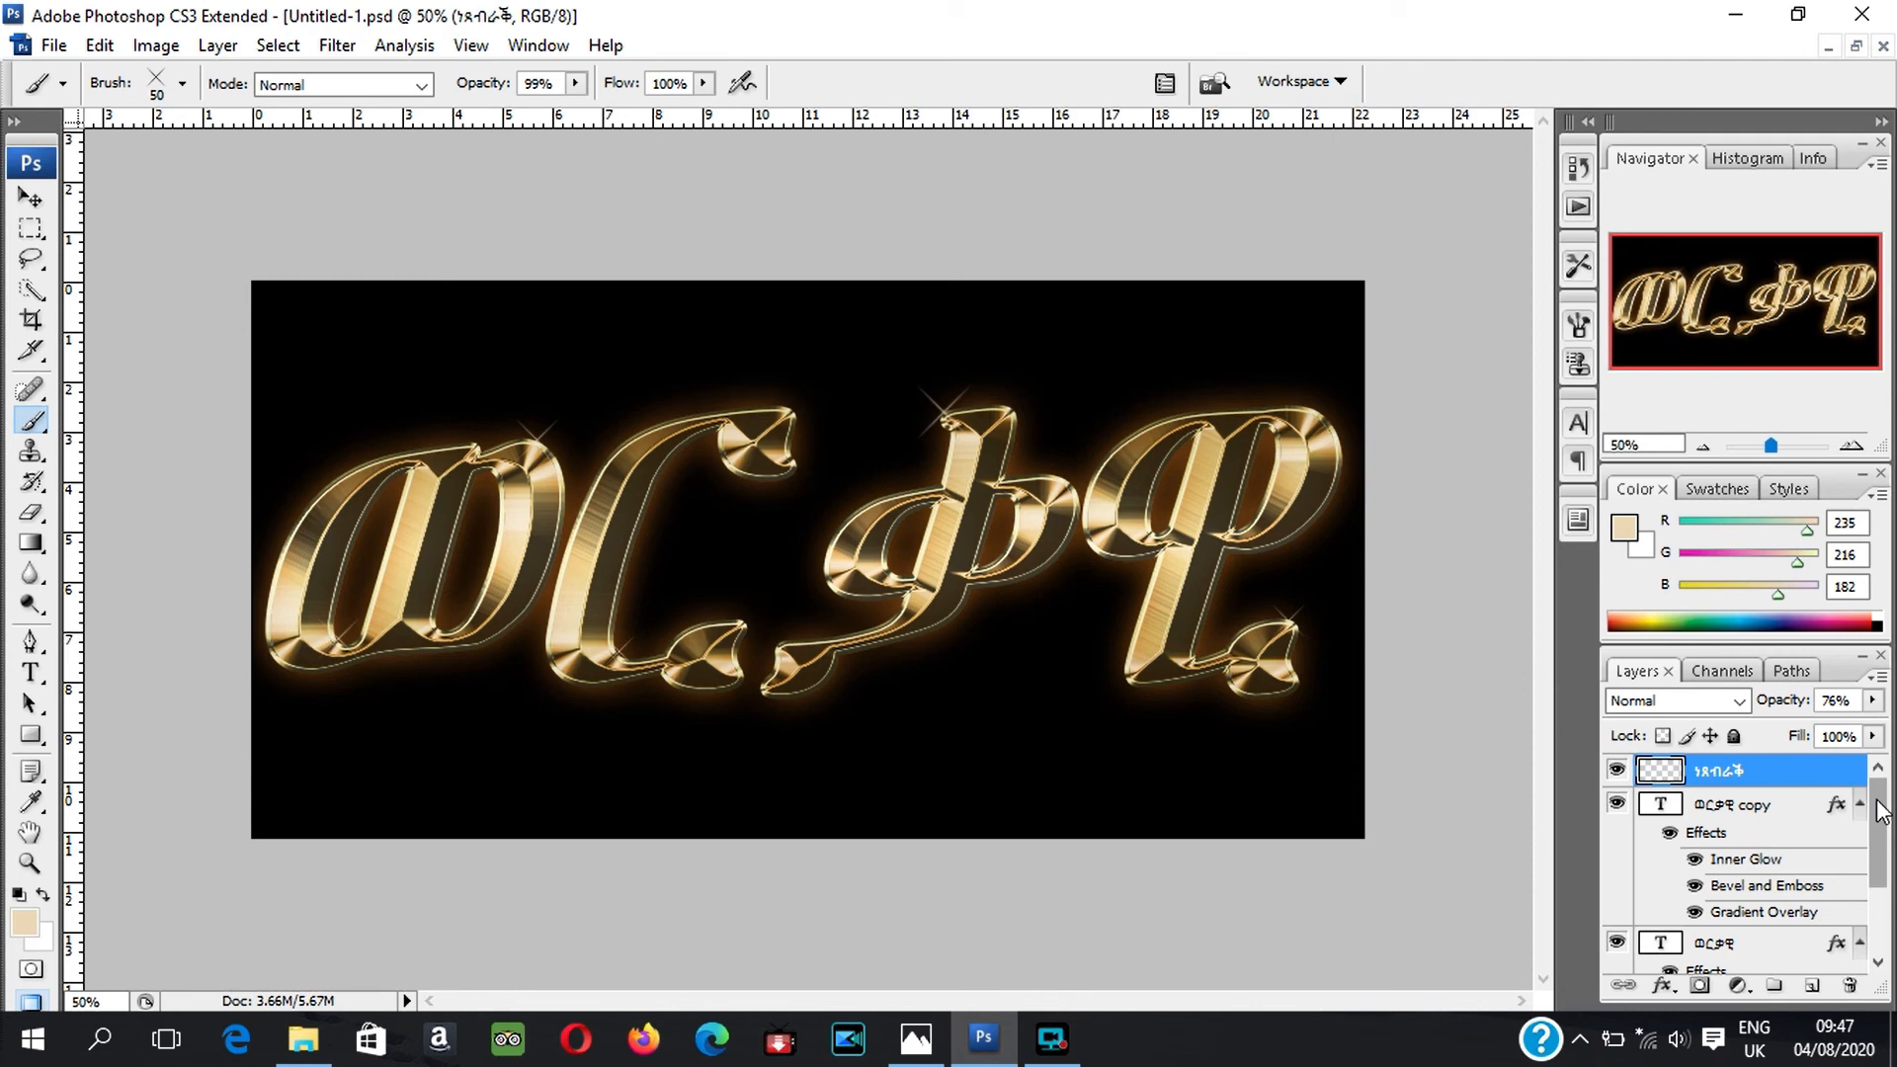
Step: Hide the black background layer and toggle the original text layer's visibility off and back on
left_click_drag(1880, 811, 1880, 877)
left_click(1617, 956)
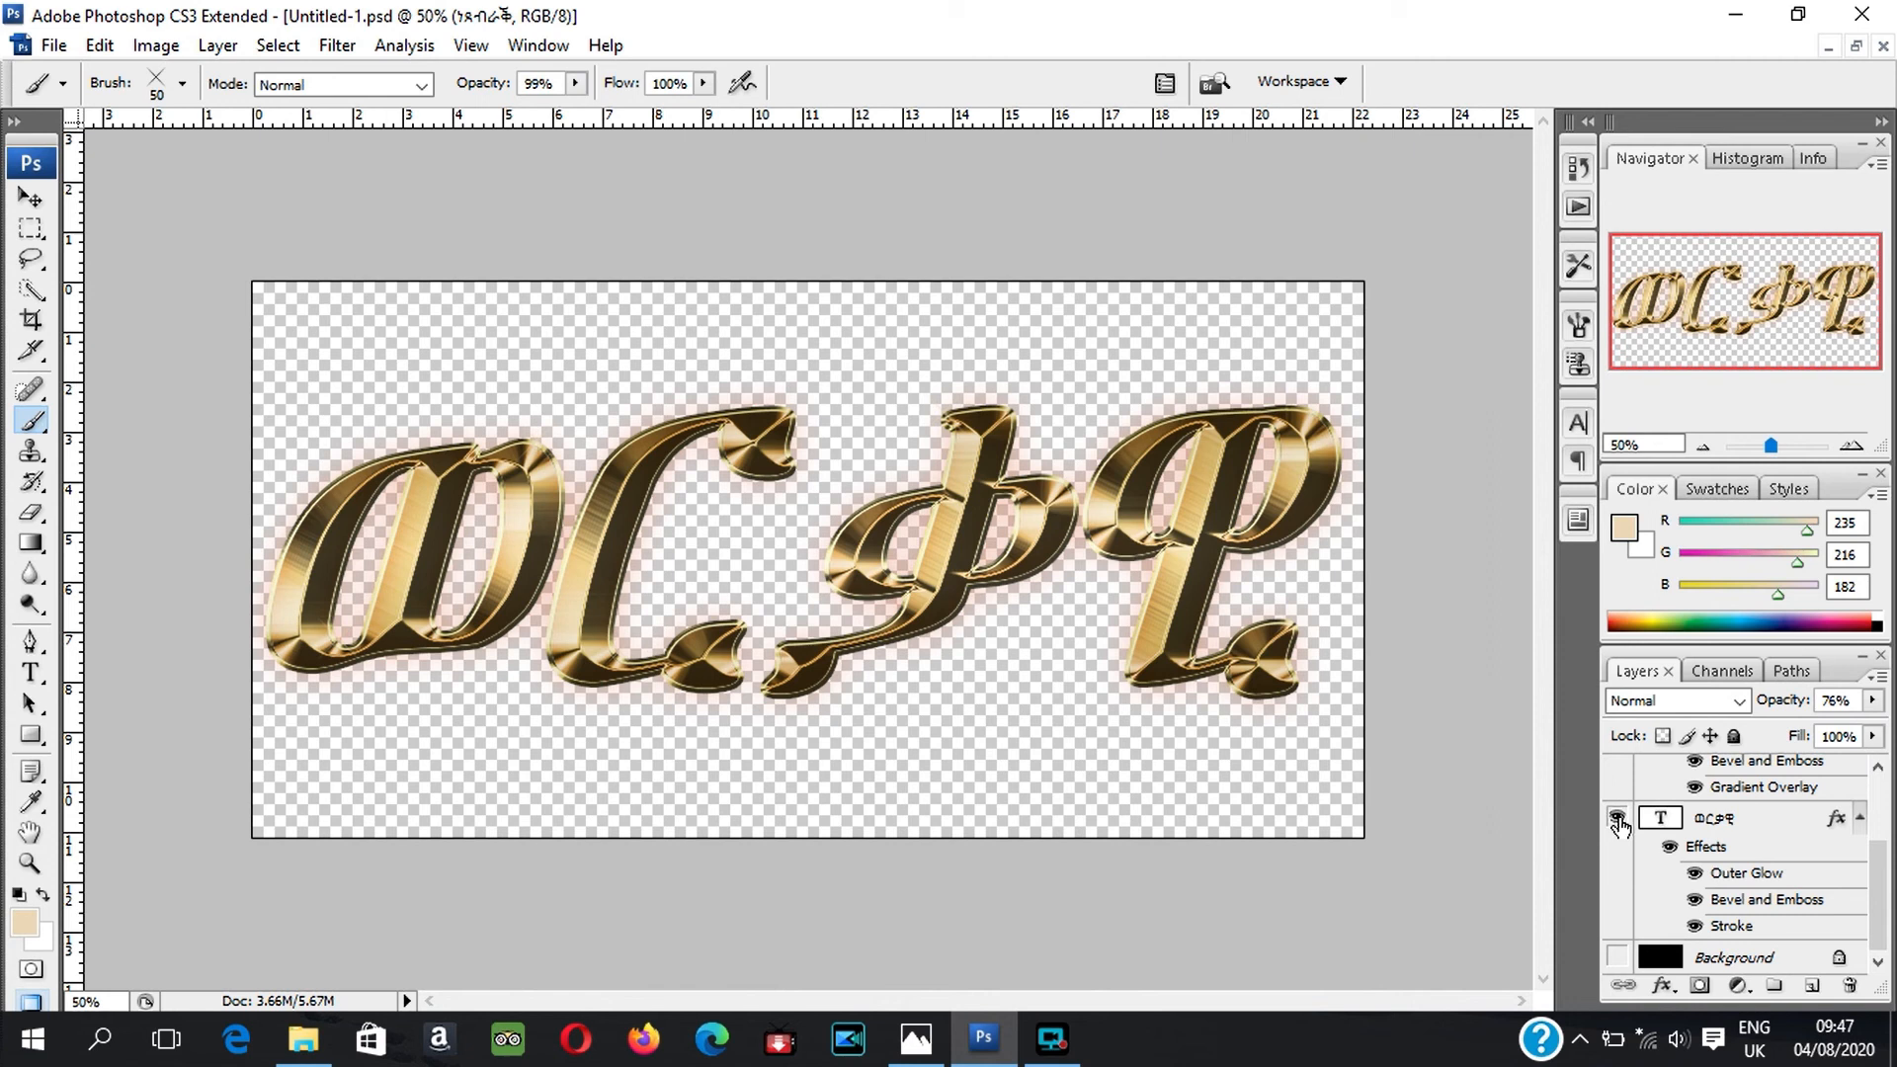
left_click(1617, 819)
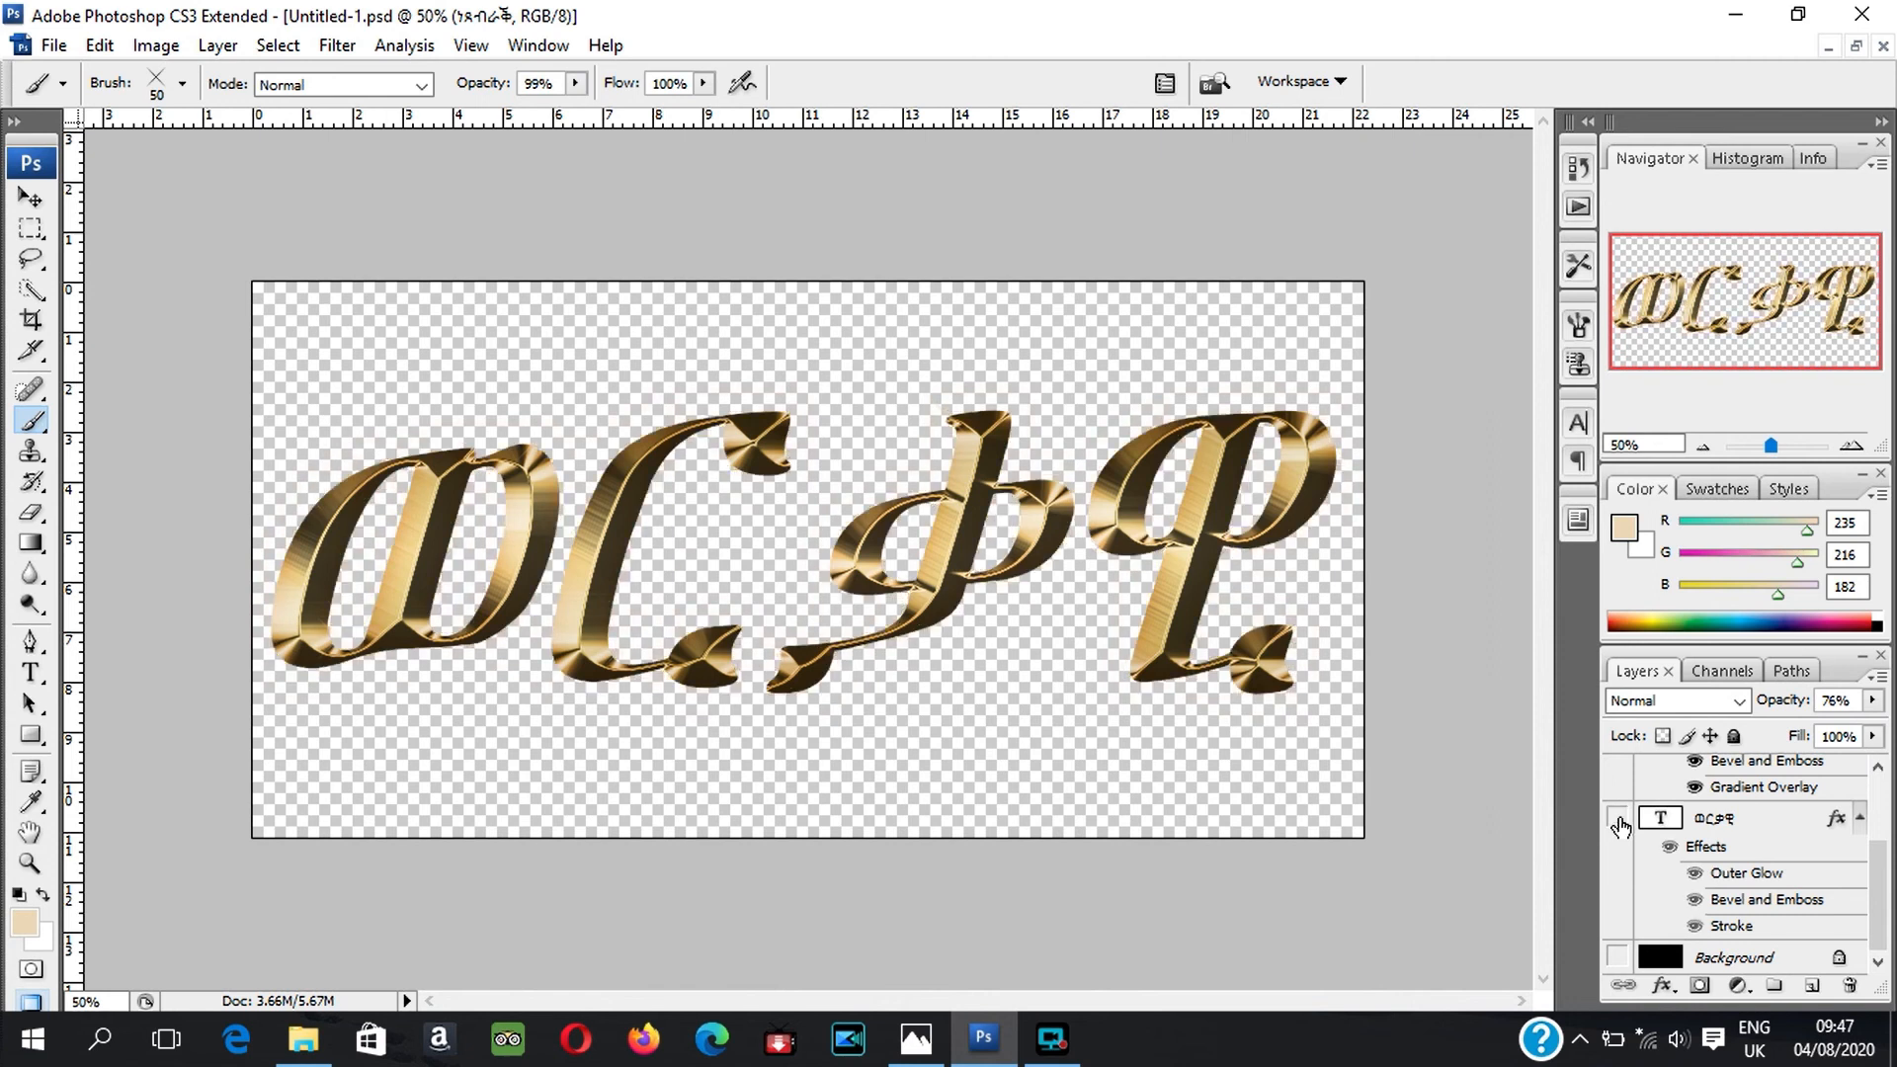
left_click(1617, 819)
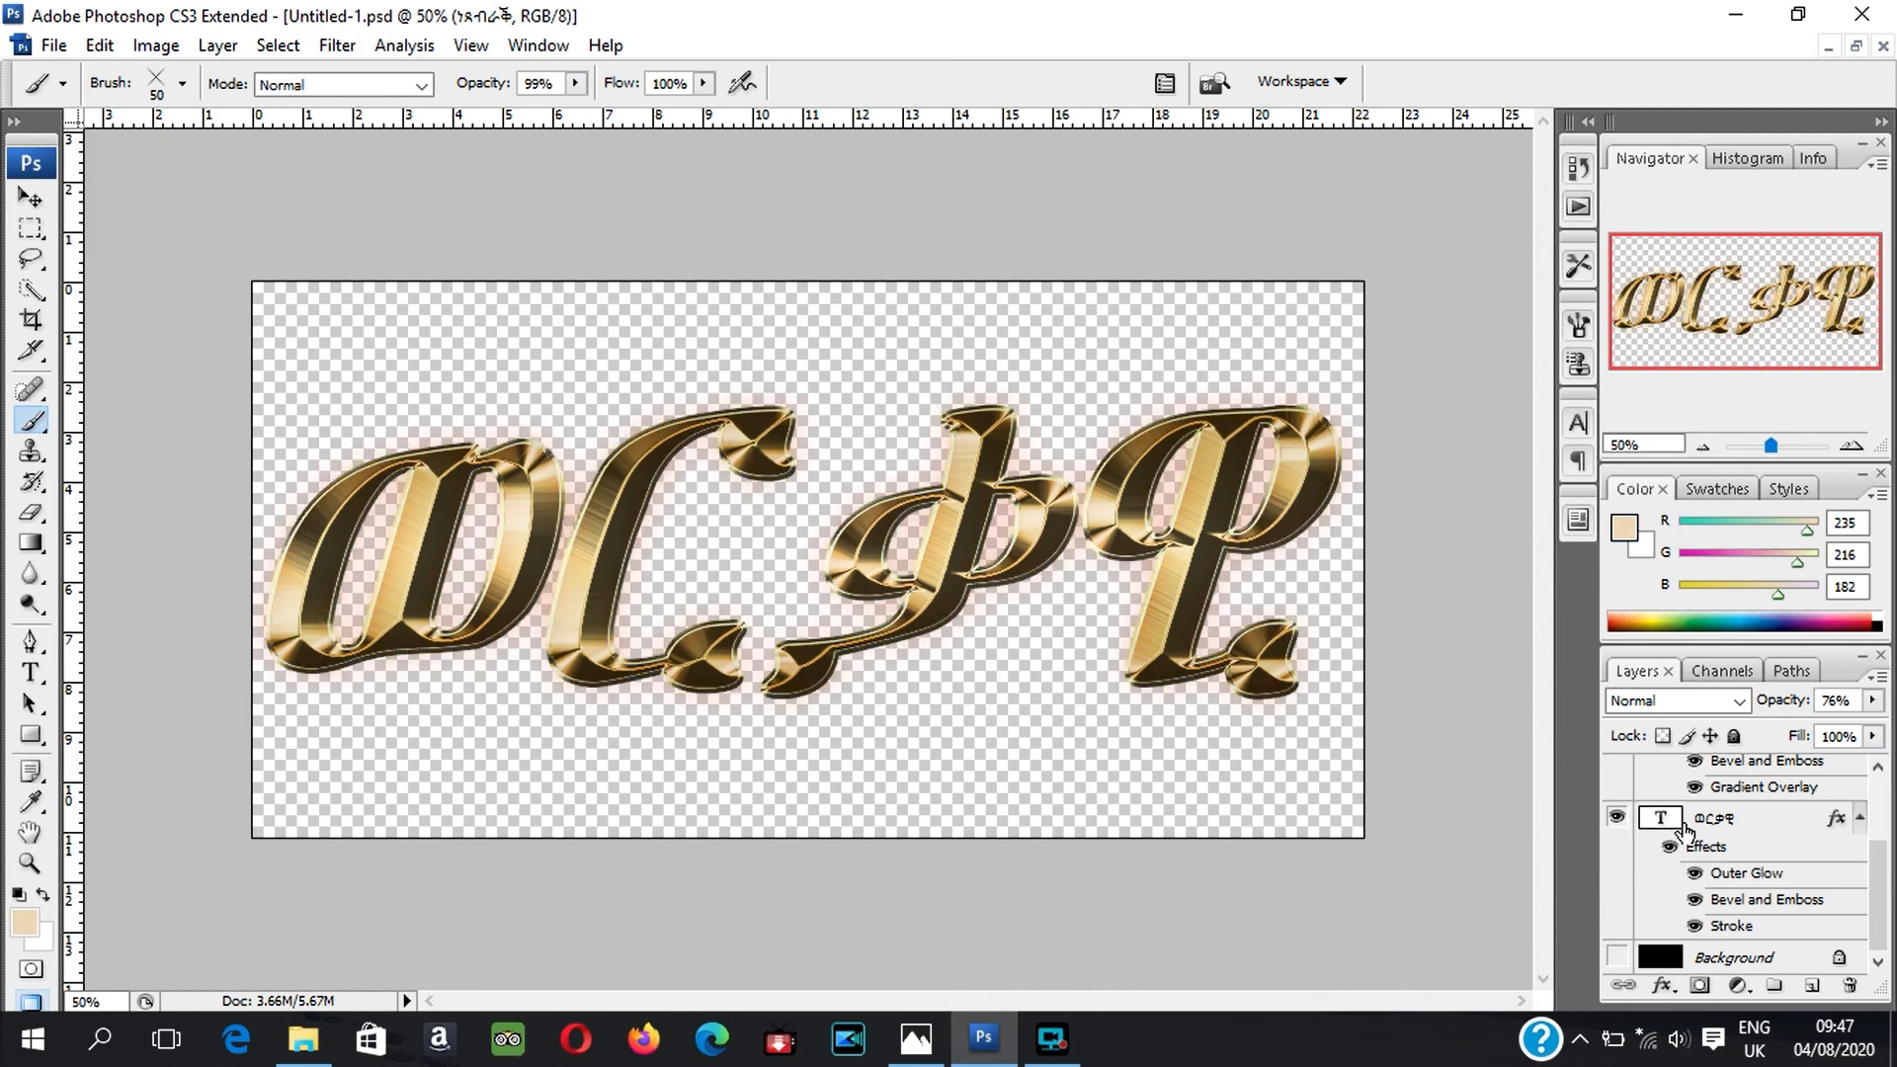
left_click_drag(1871, 919, 1864, 851)
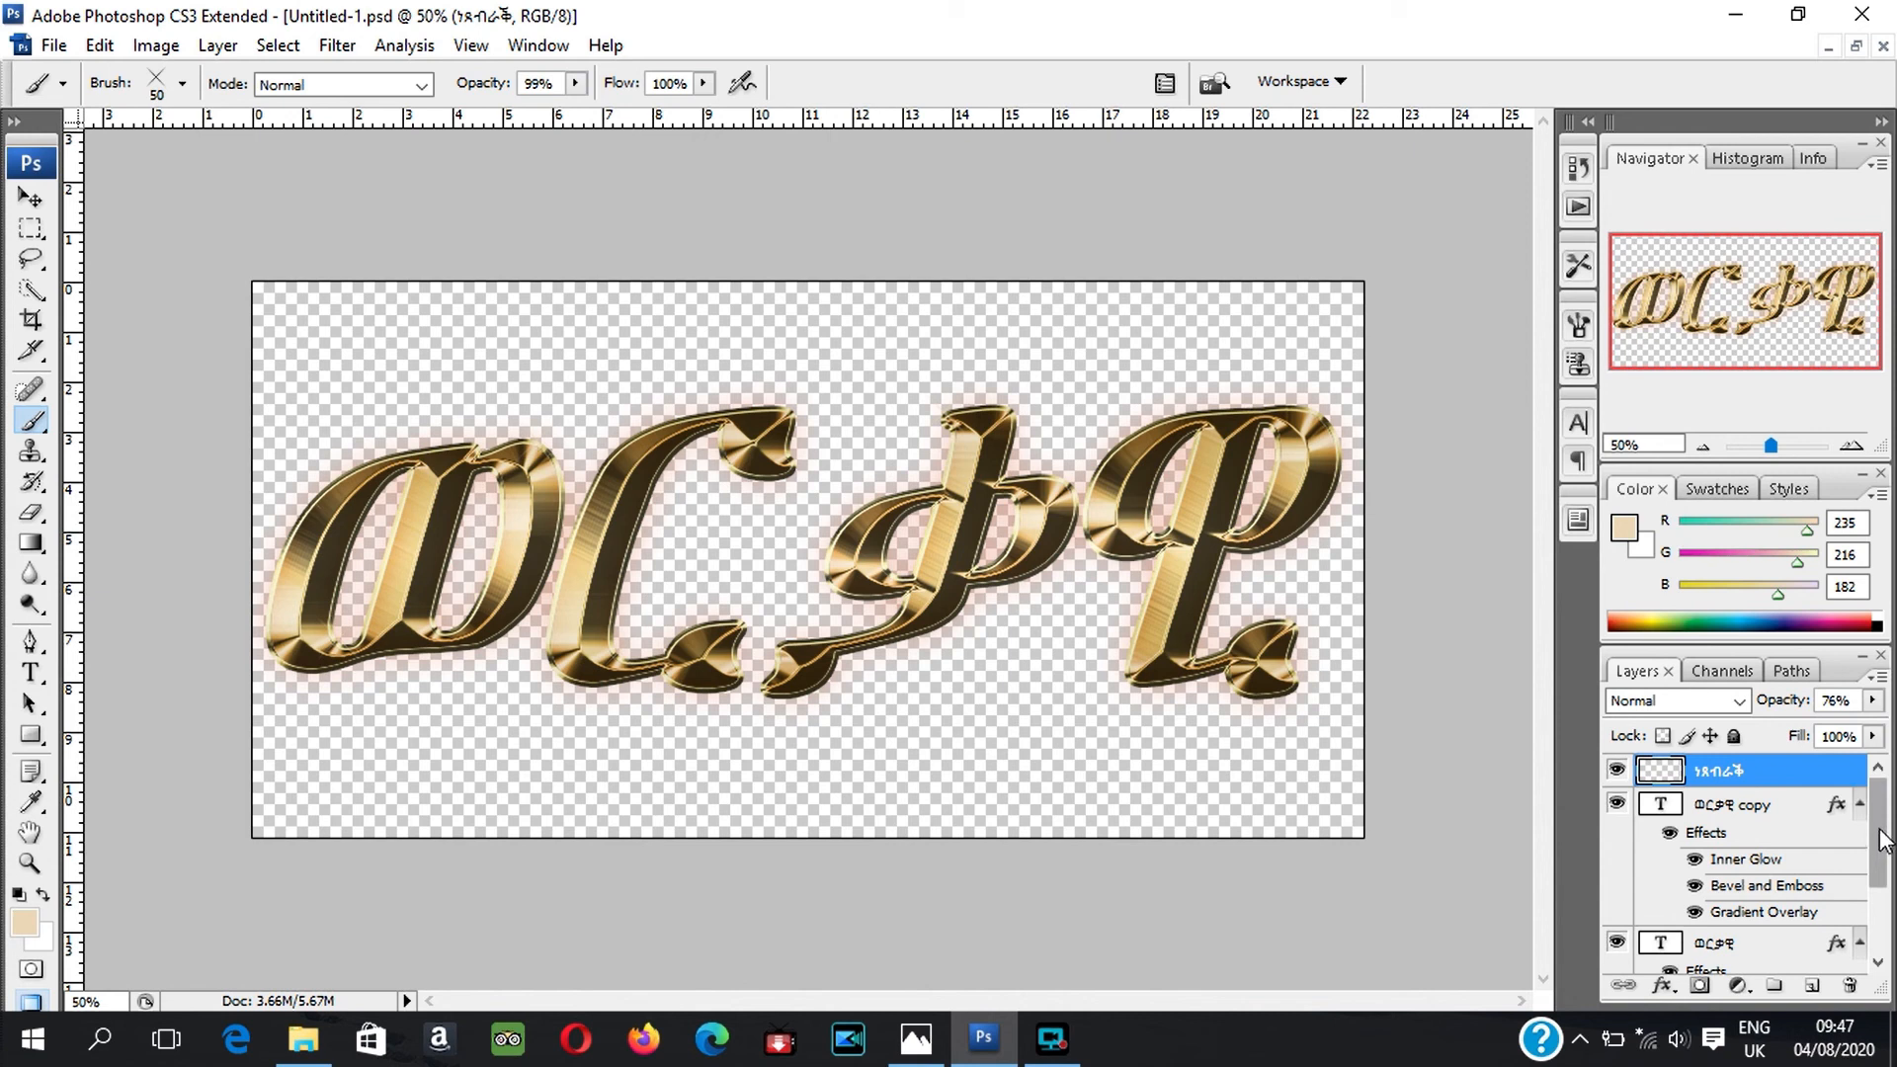
Step: Save a PNG copy of the document as ወርቃዊ2.png in the same folder, with no interlace
mouse_move(1880, 838)
left_mouse_down()
mouse_move(1888, 924)
mouse_move(1861, 791)
mouse_move(1879, 934)
left_mouse_up()
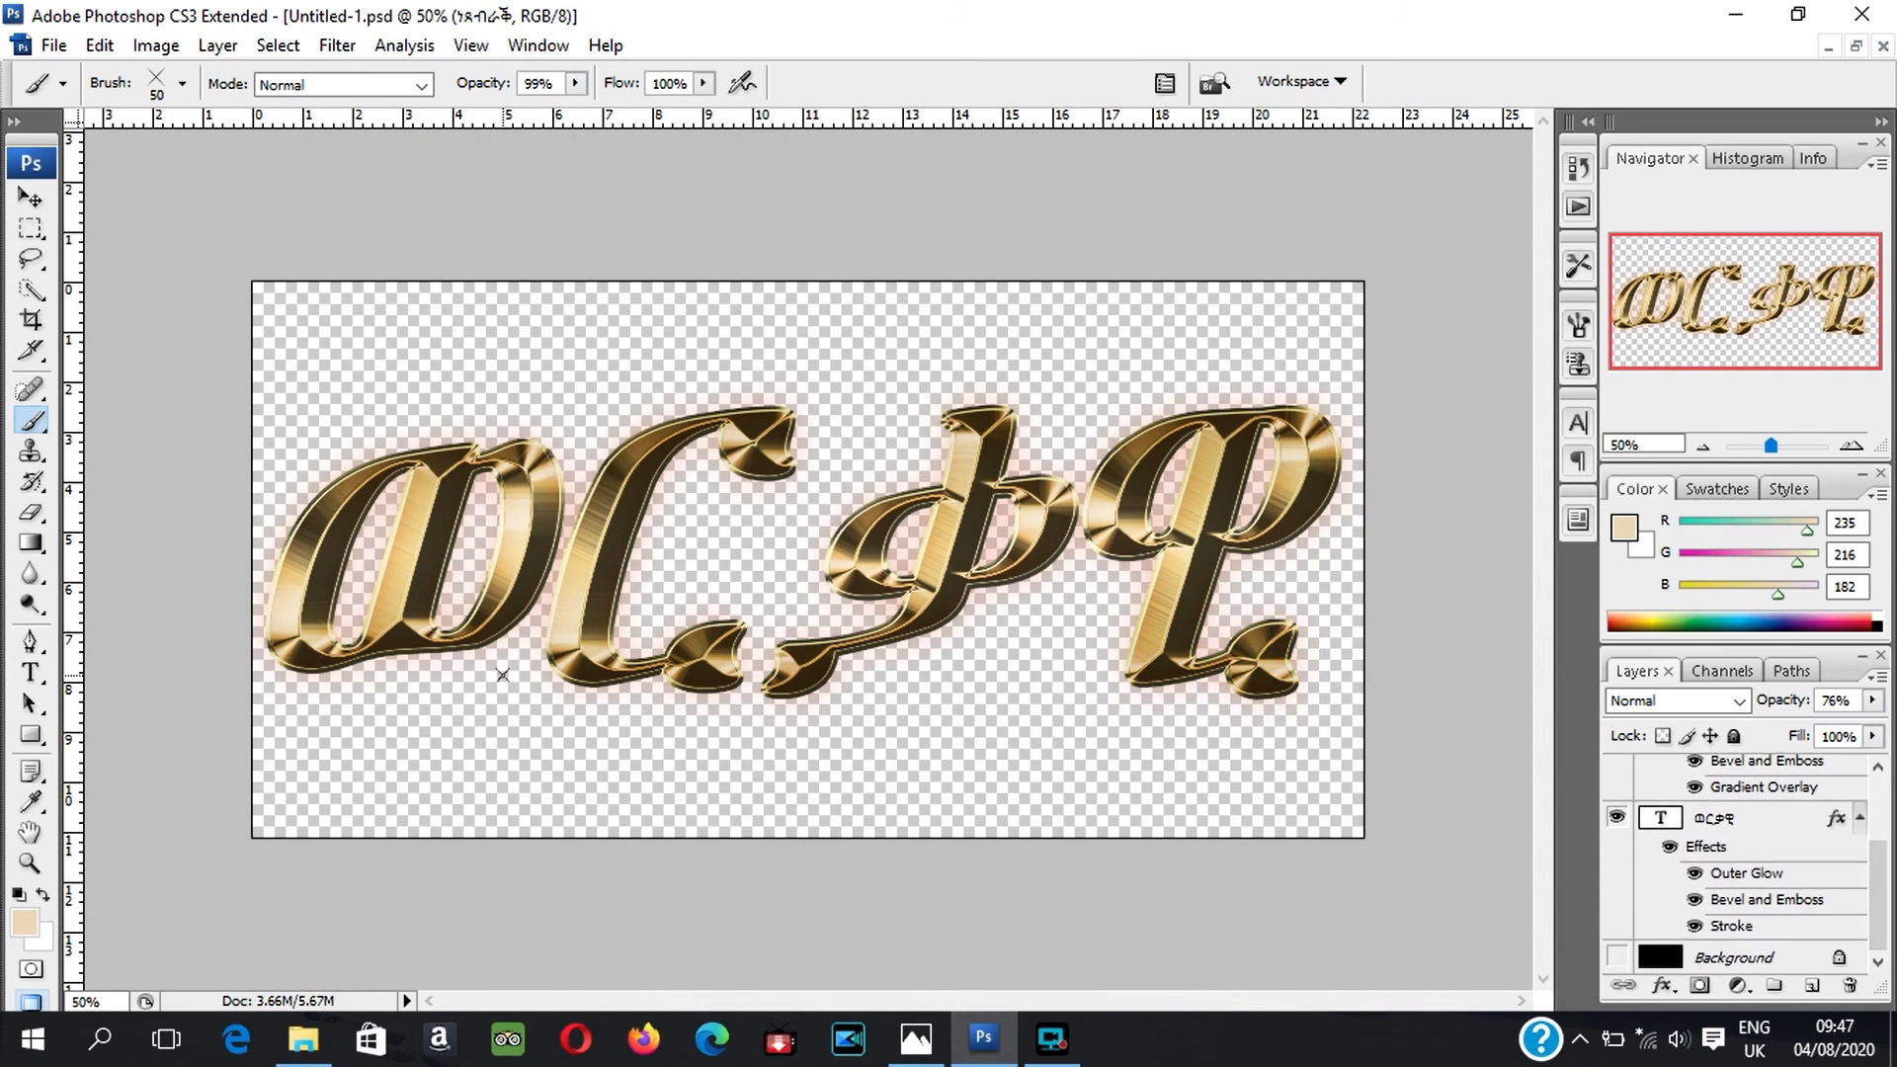
left_click(55, 47)
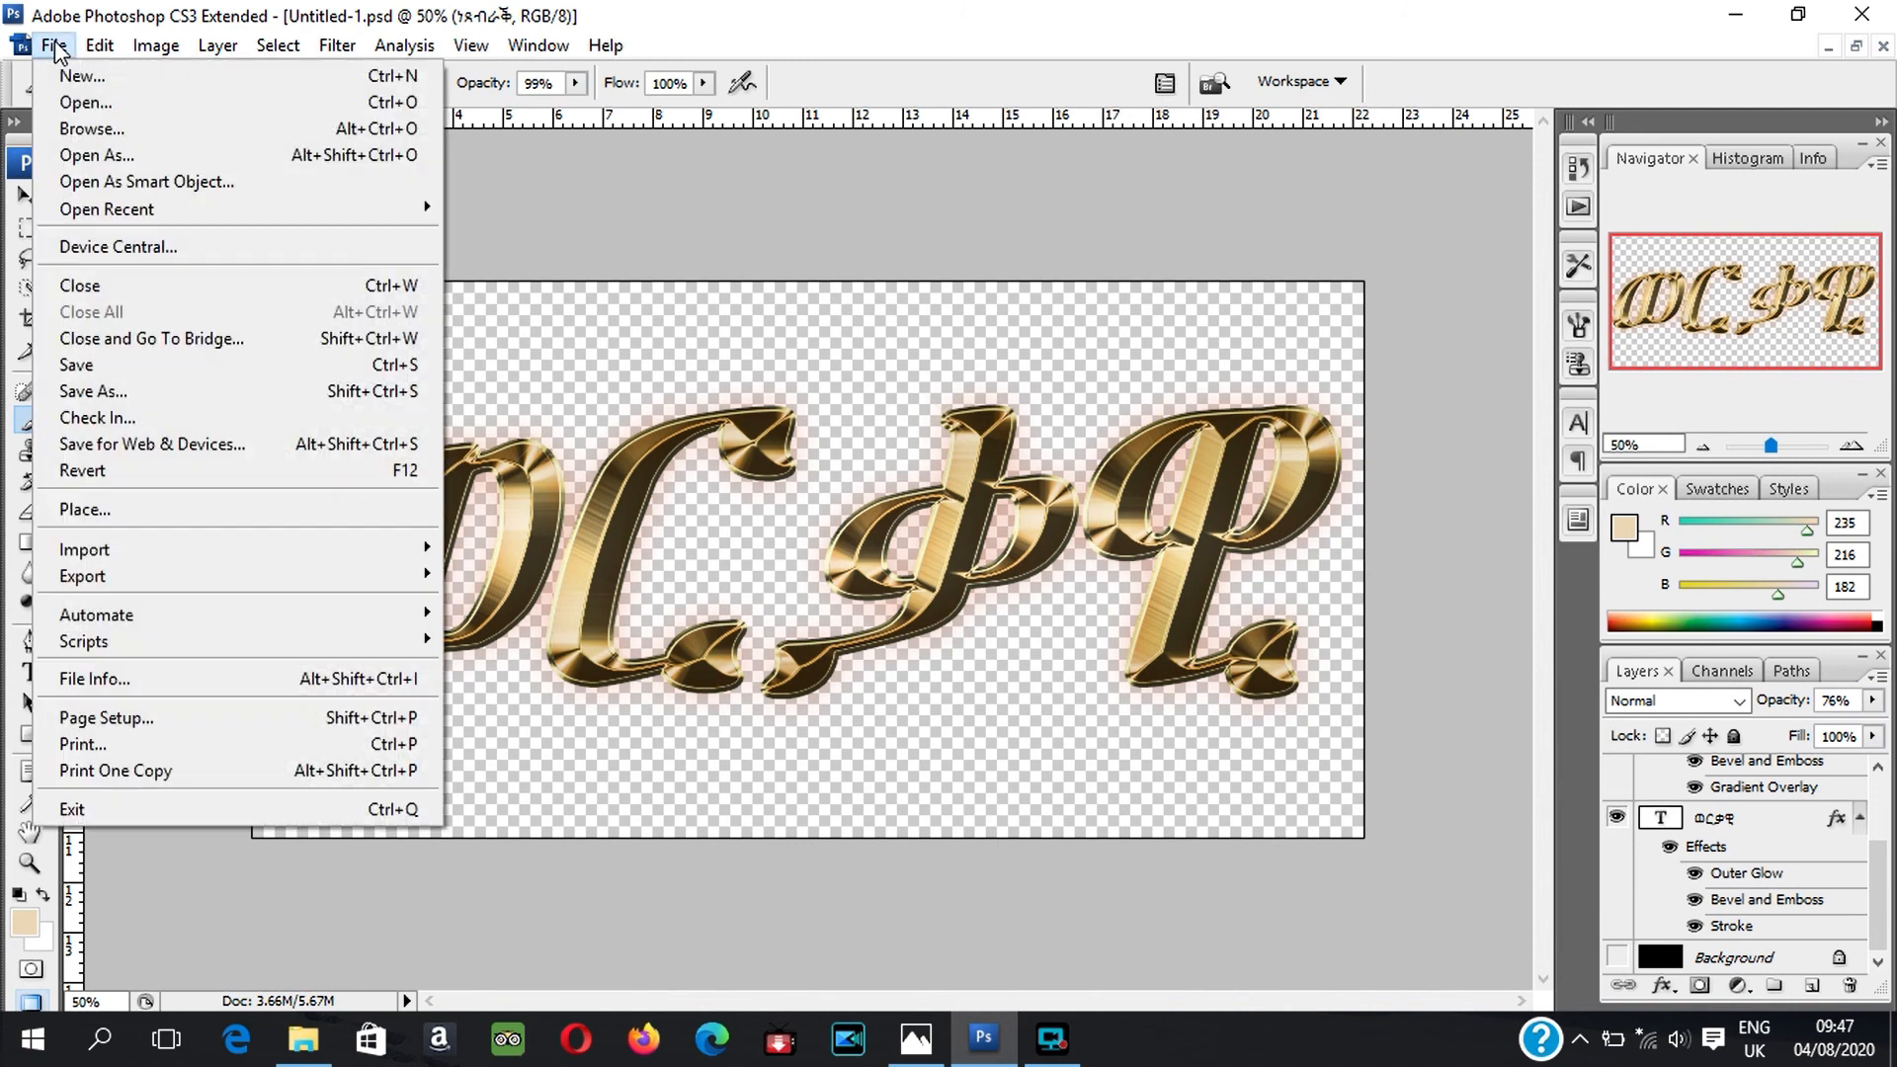
left_click(143, 392)
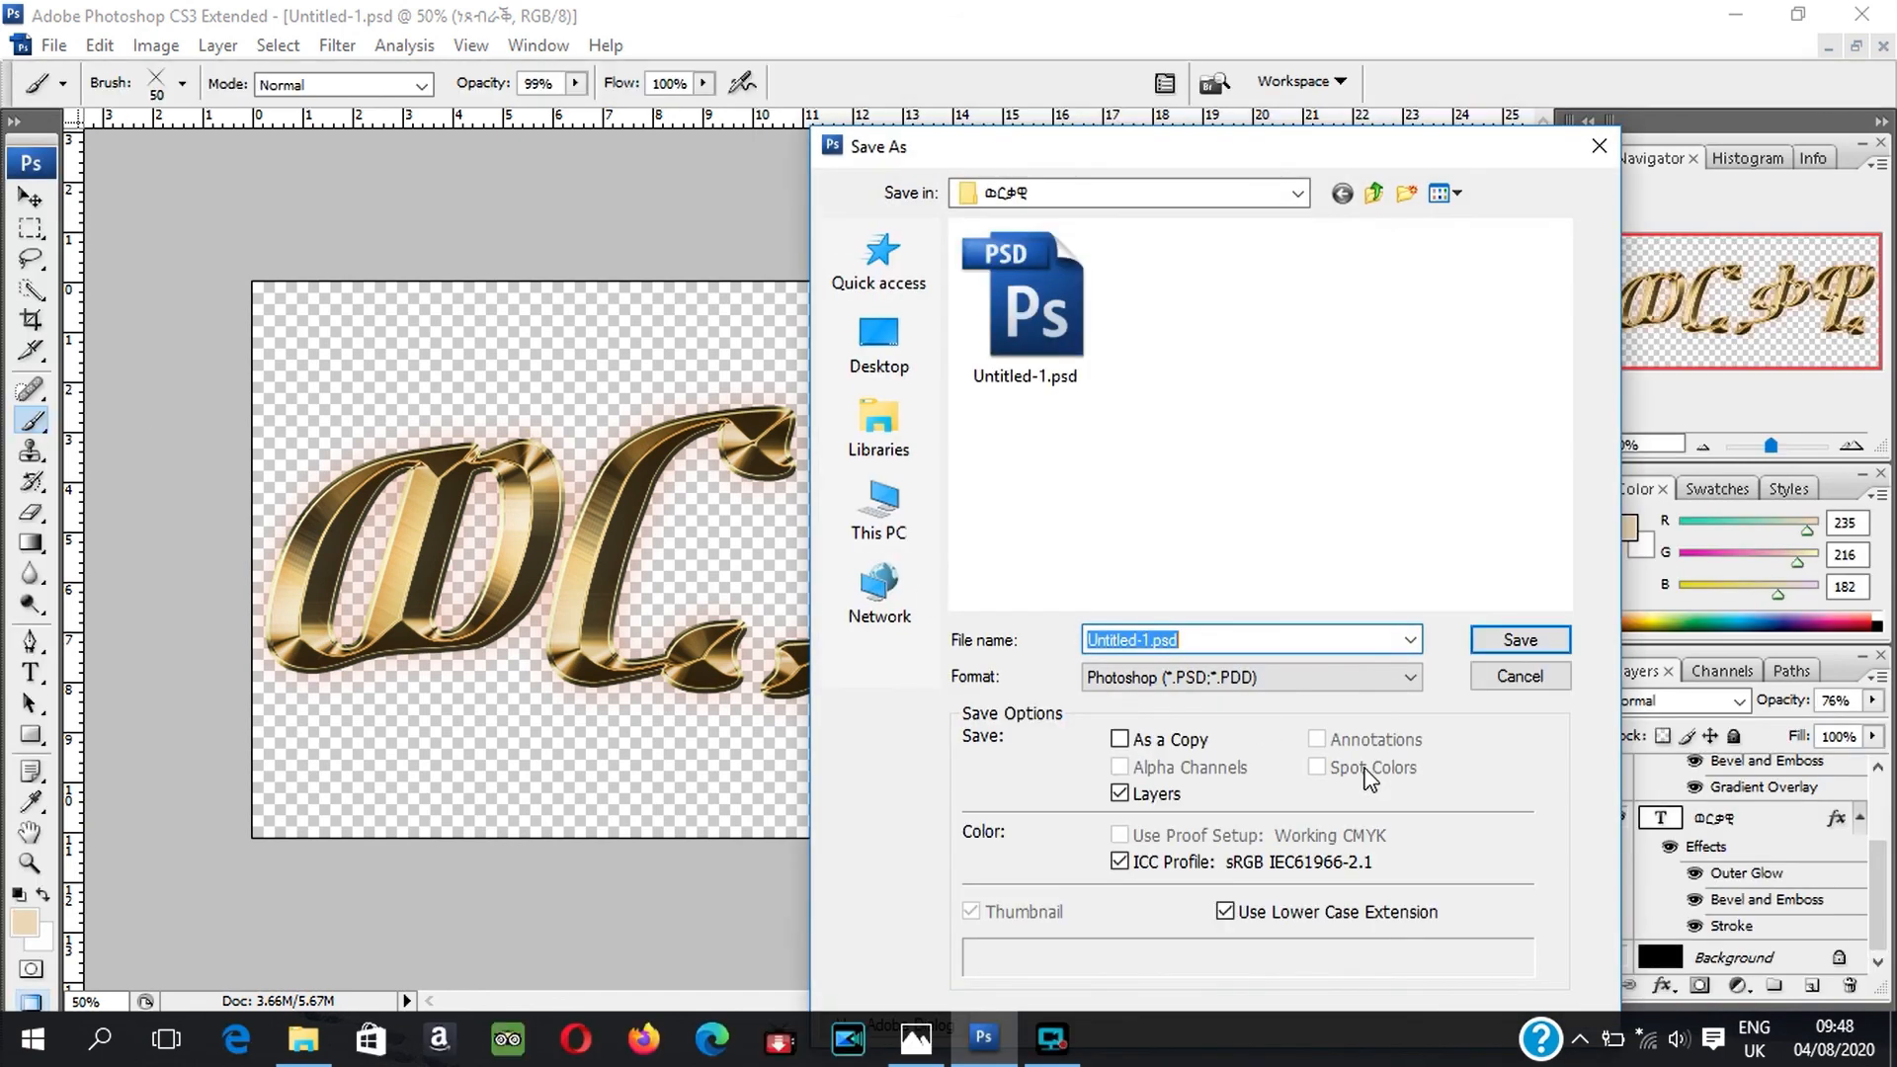
left_click(1414, 678)
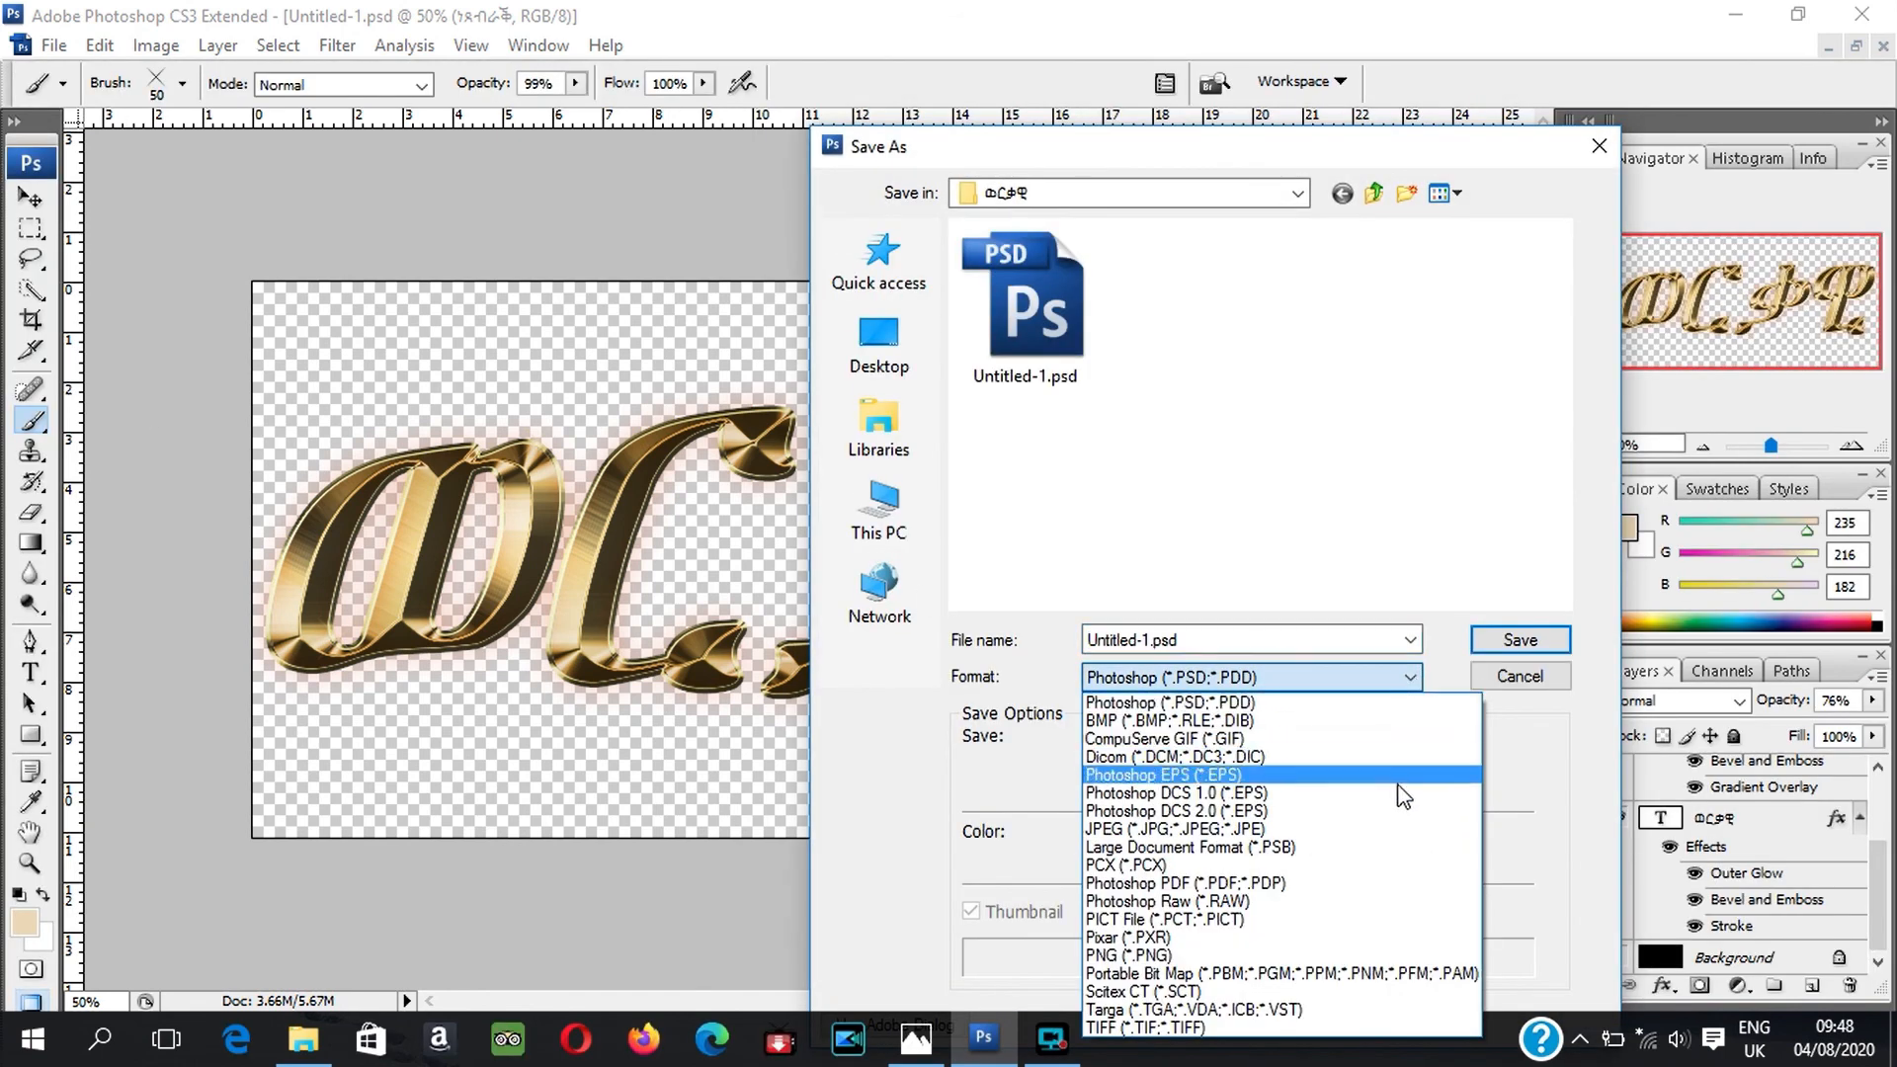
left_click(1361, 954)
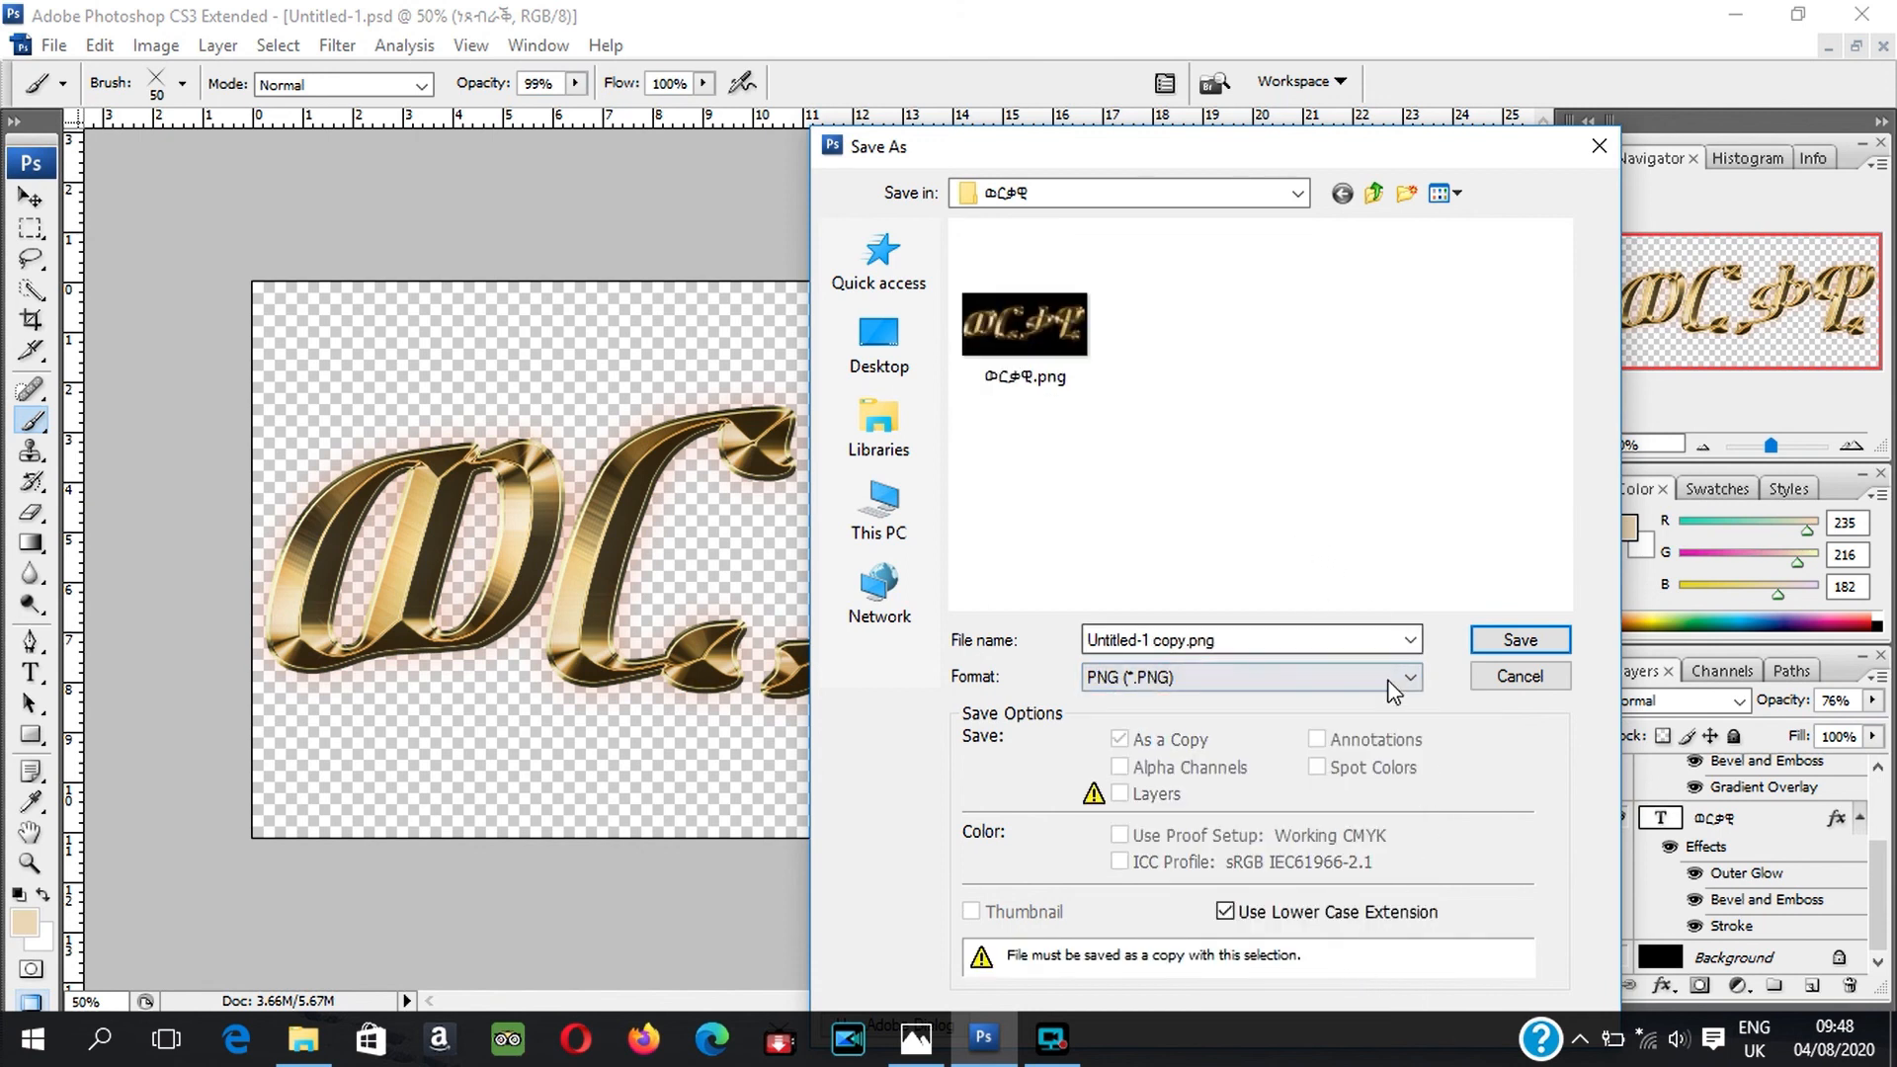
left_click(1287, 639)
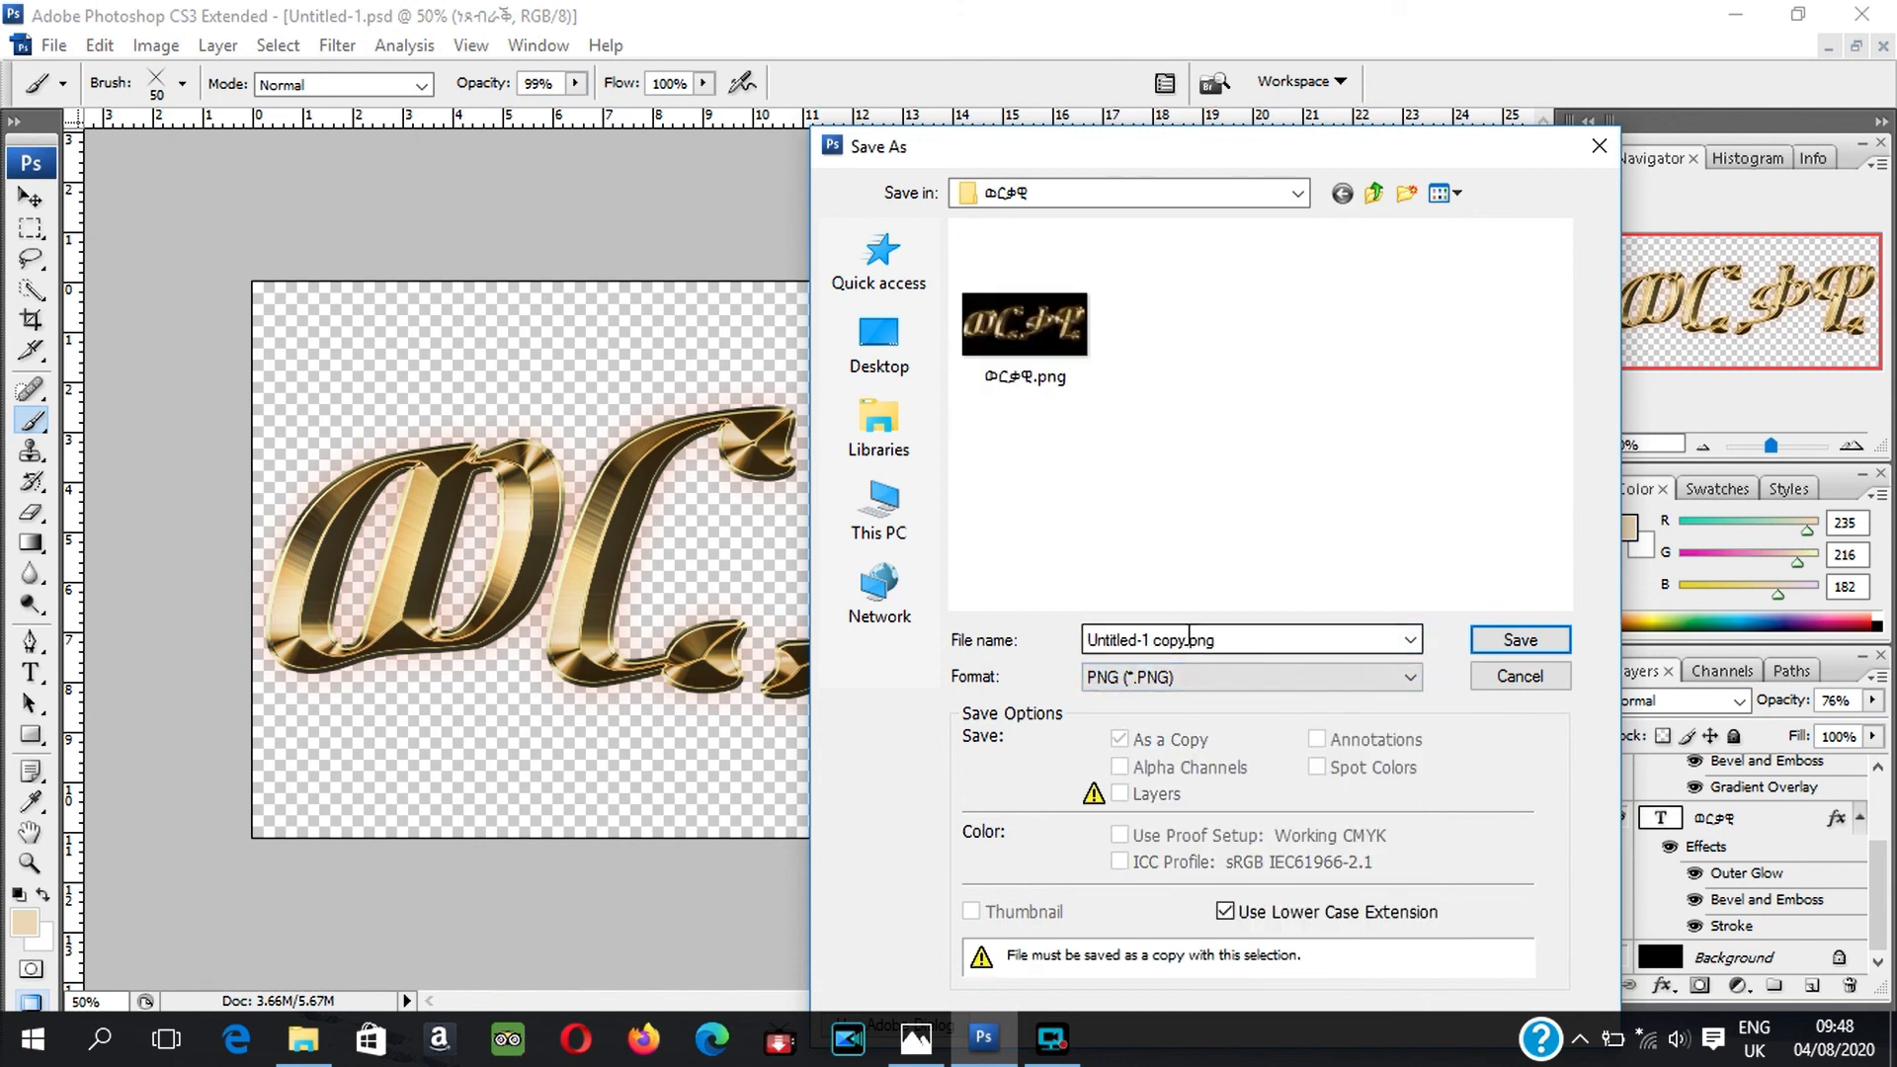
key("ctrl+a")
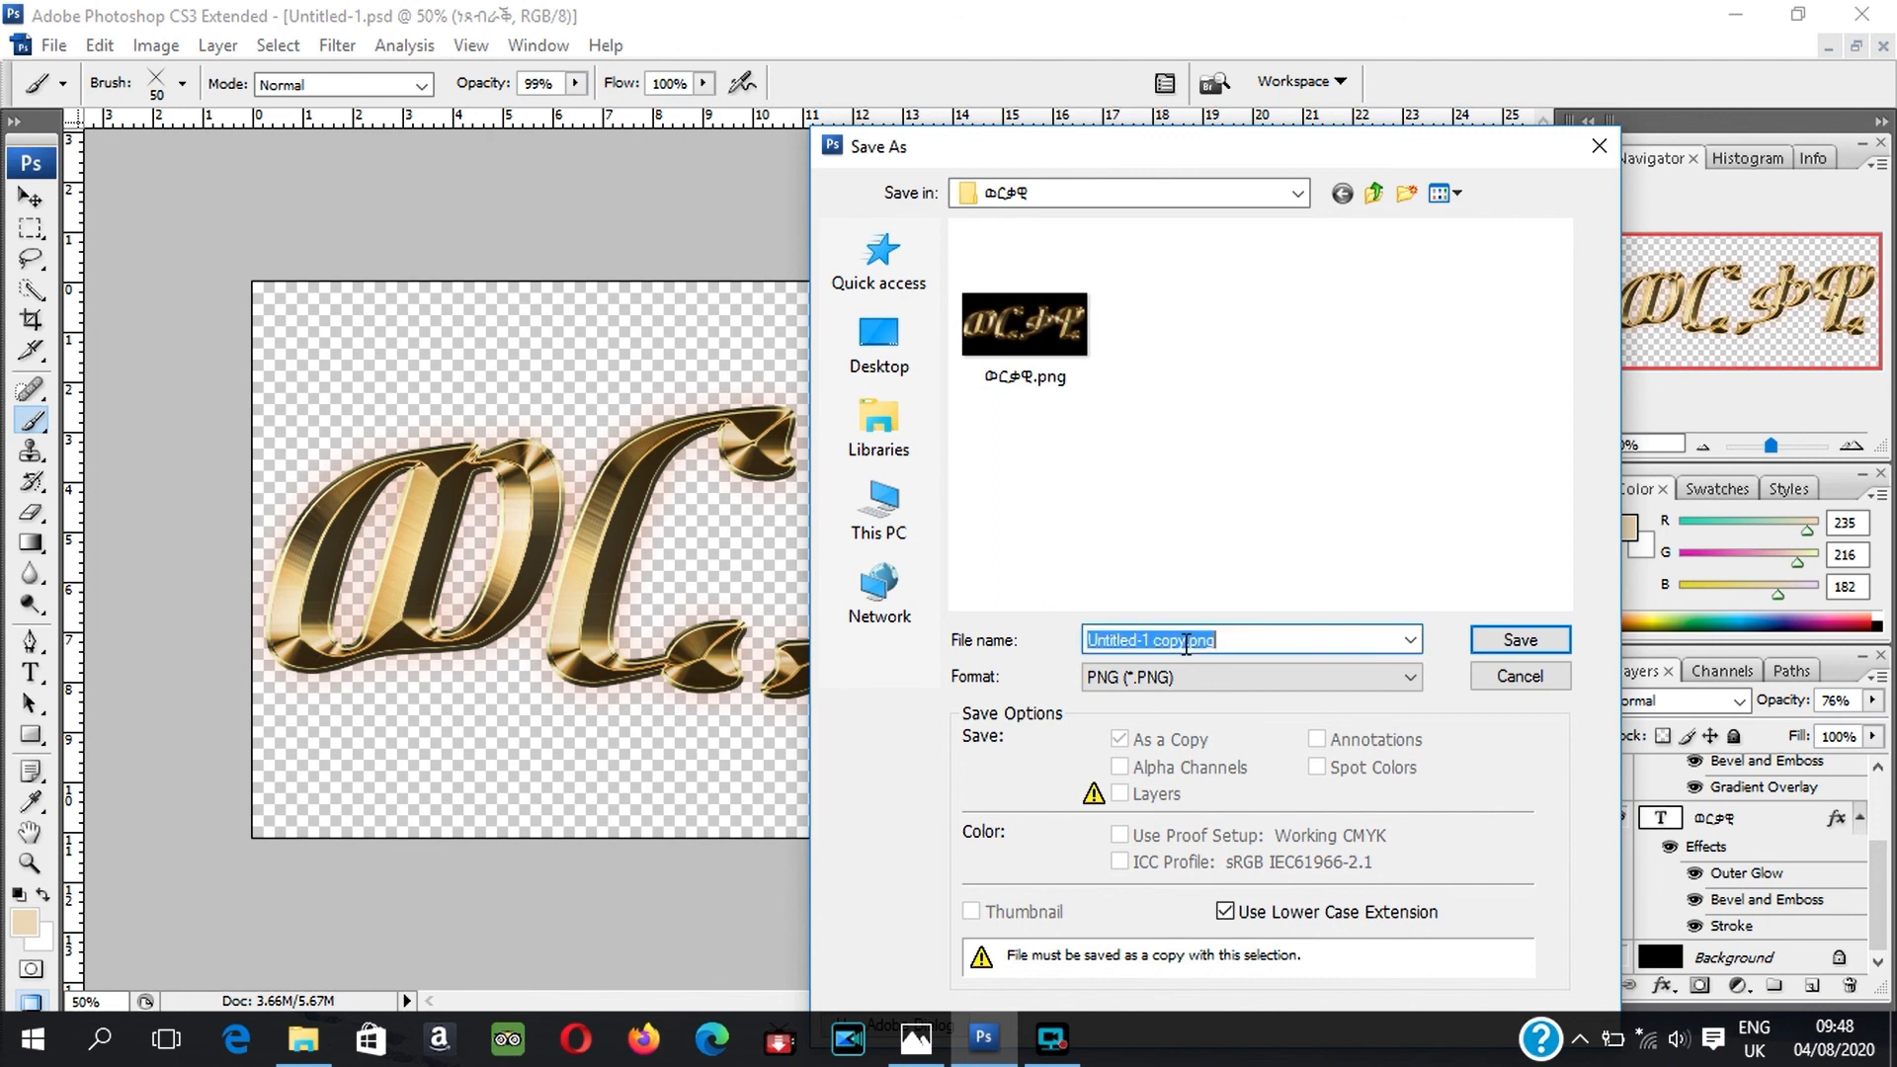
left_click(1045, 381)
left_click(1132, 640)
double_click(1131, 640)
left_click(1131, 641)
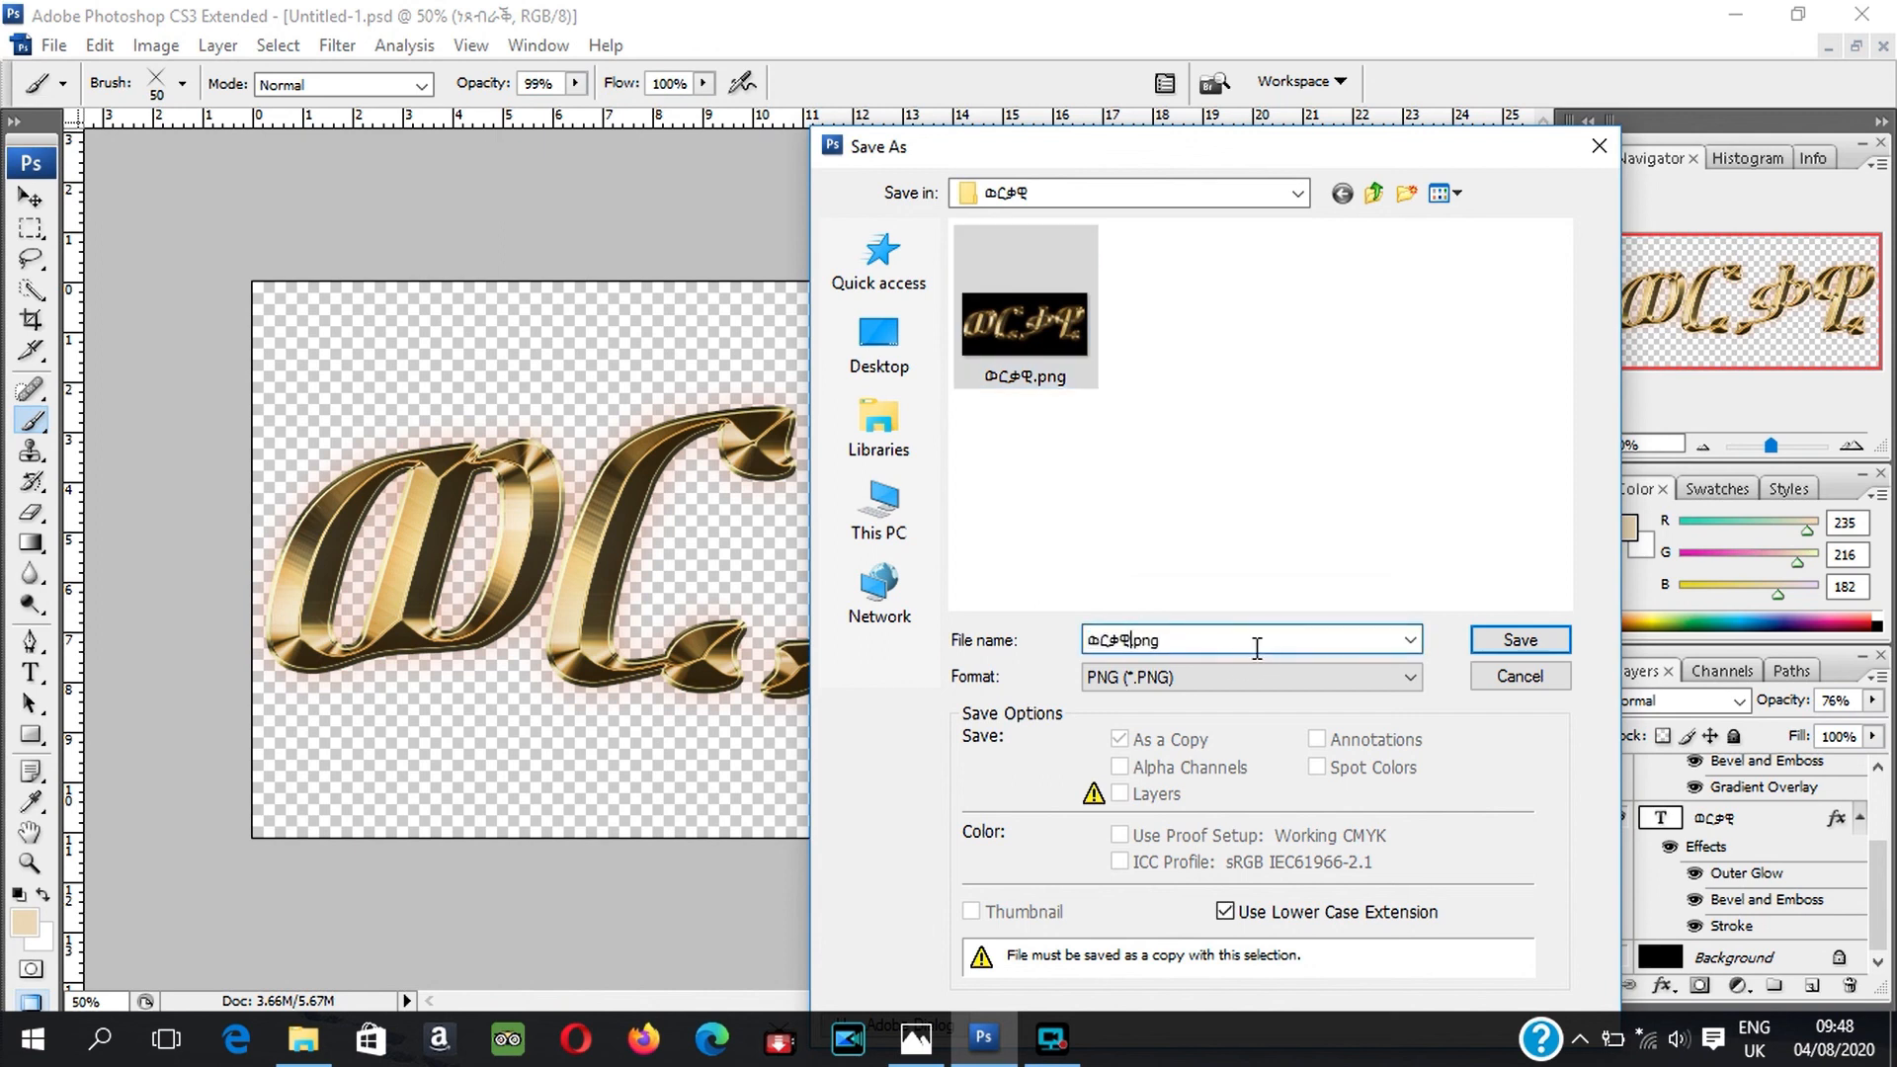
type("2")
left_click(1518, 643)
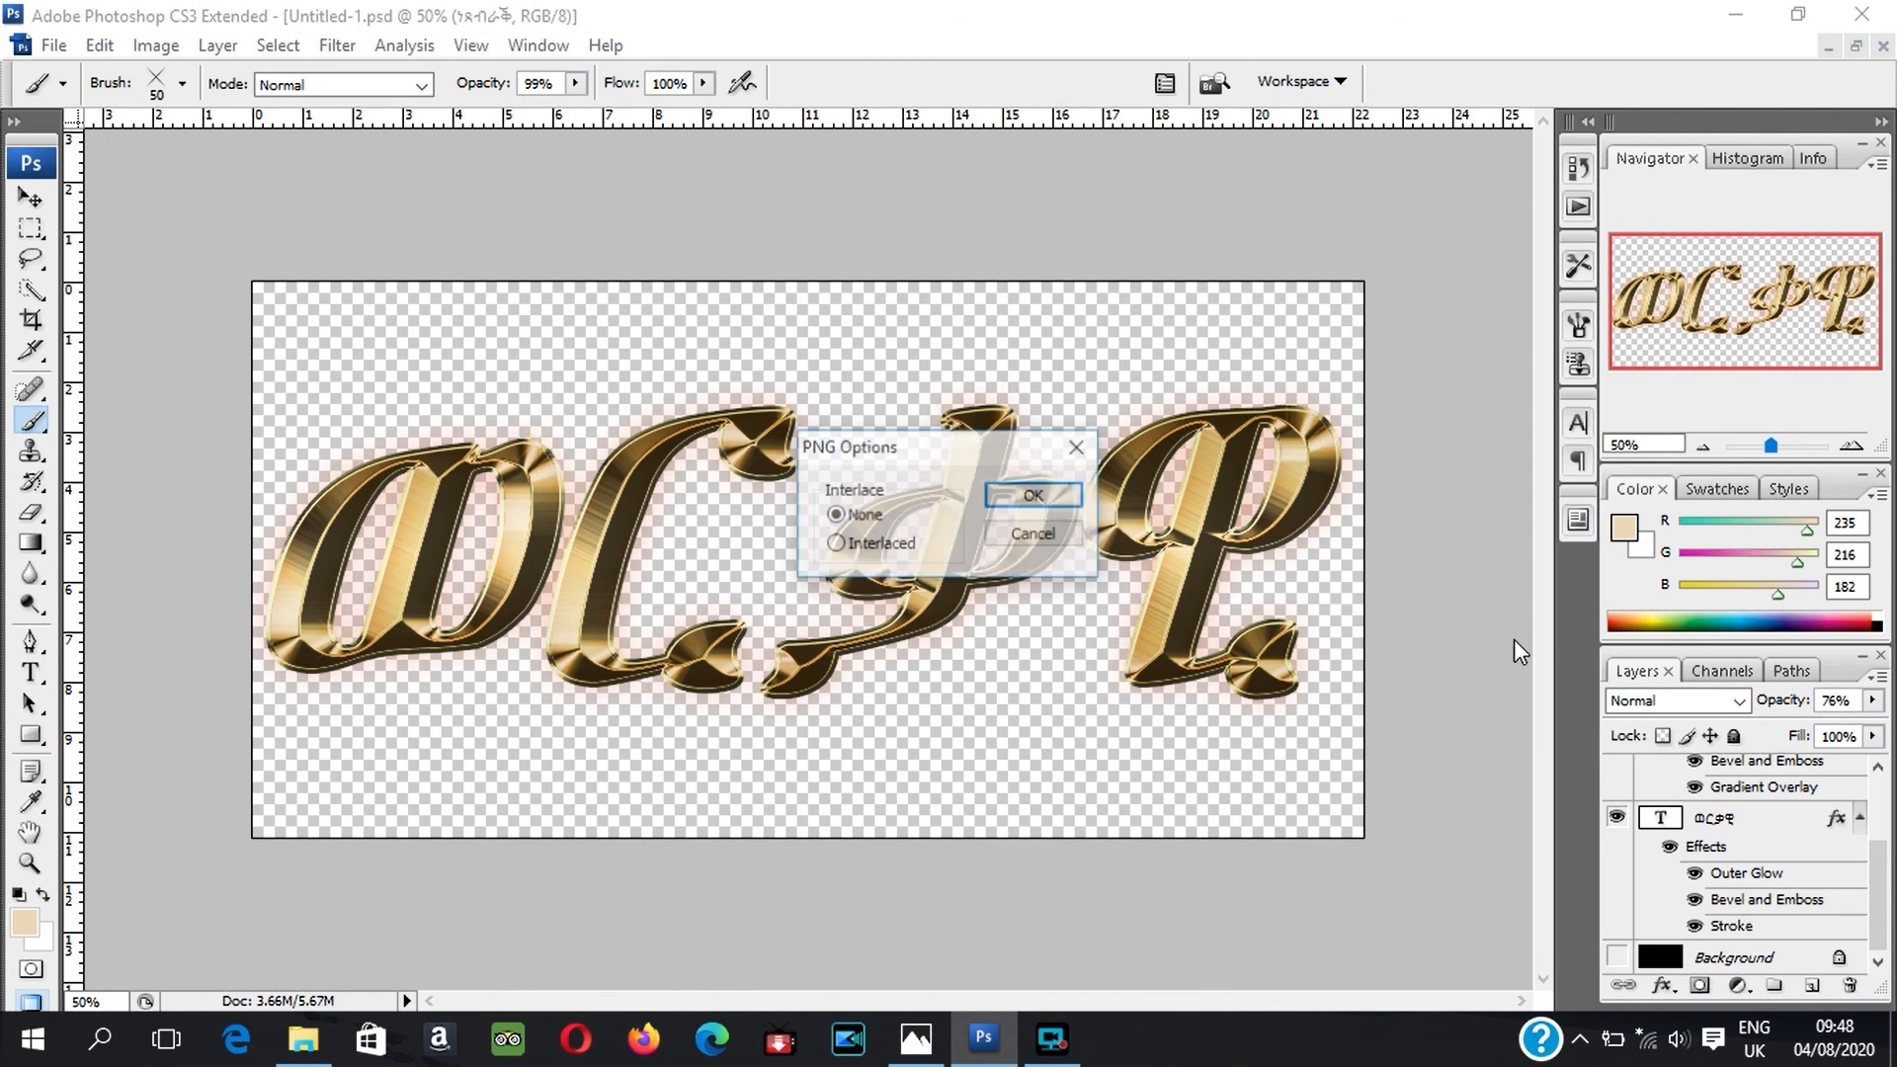
left_click(1077, 499)
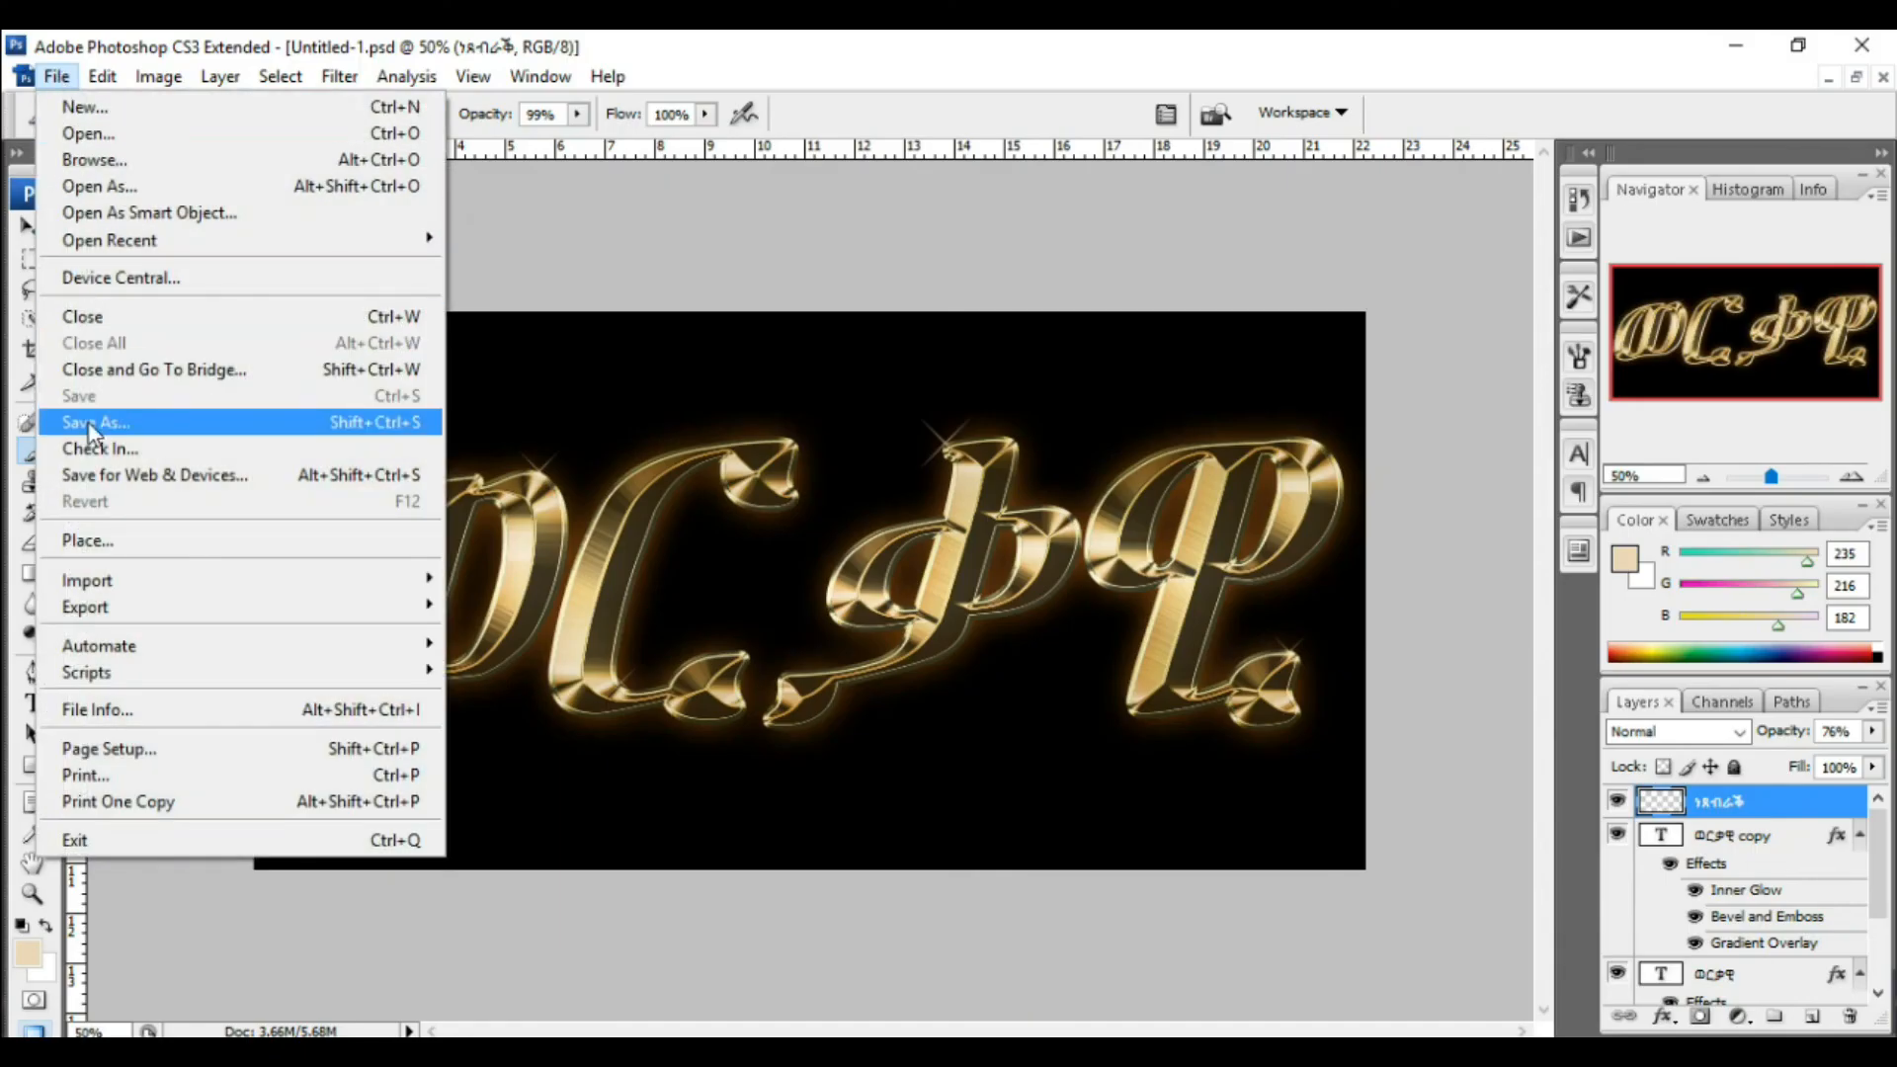
Step: Save a JPEG copy of the document named ወርቃዊ in the same folder
left_click(89, 424)
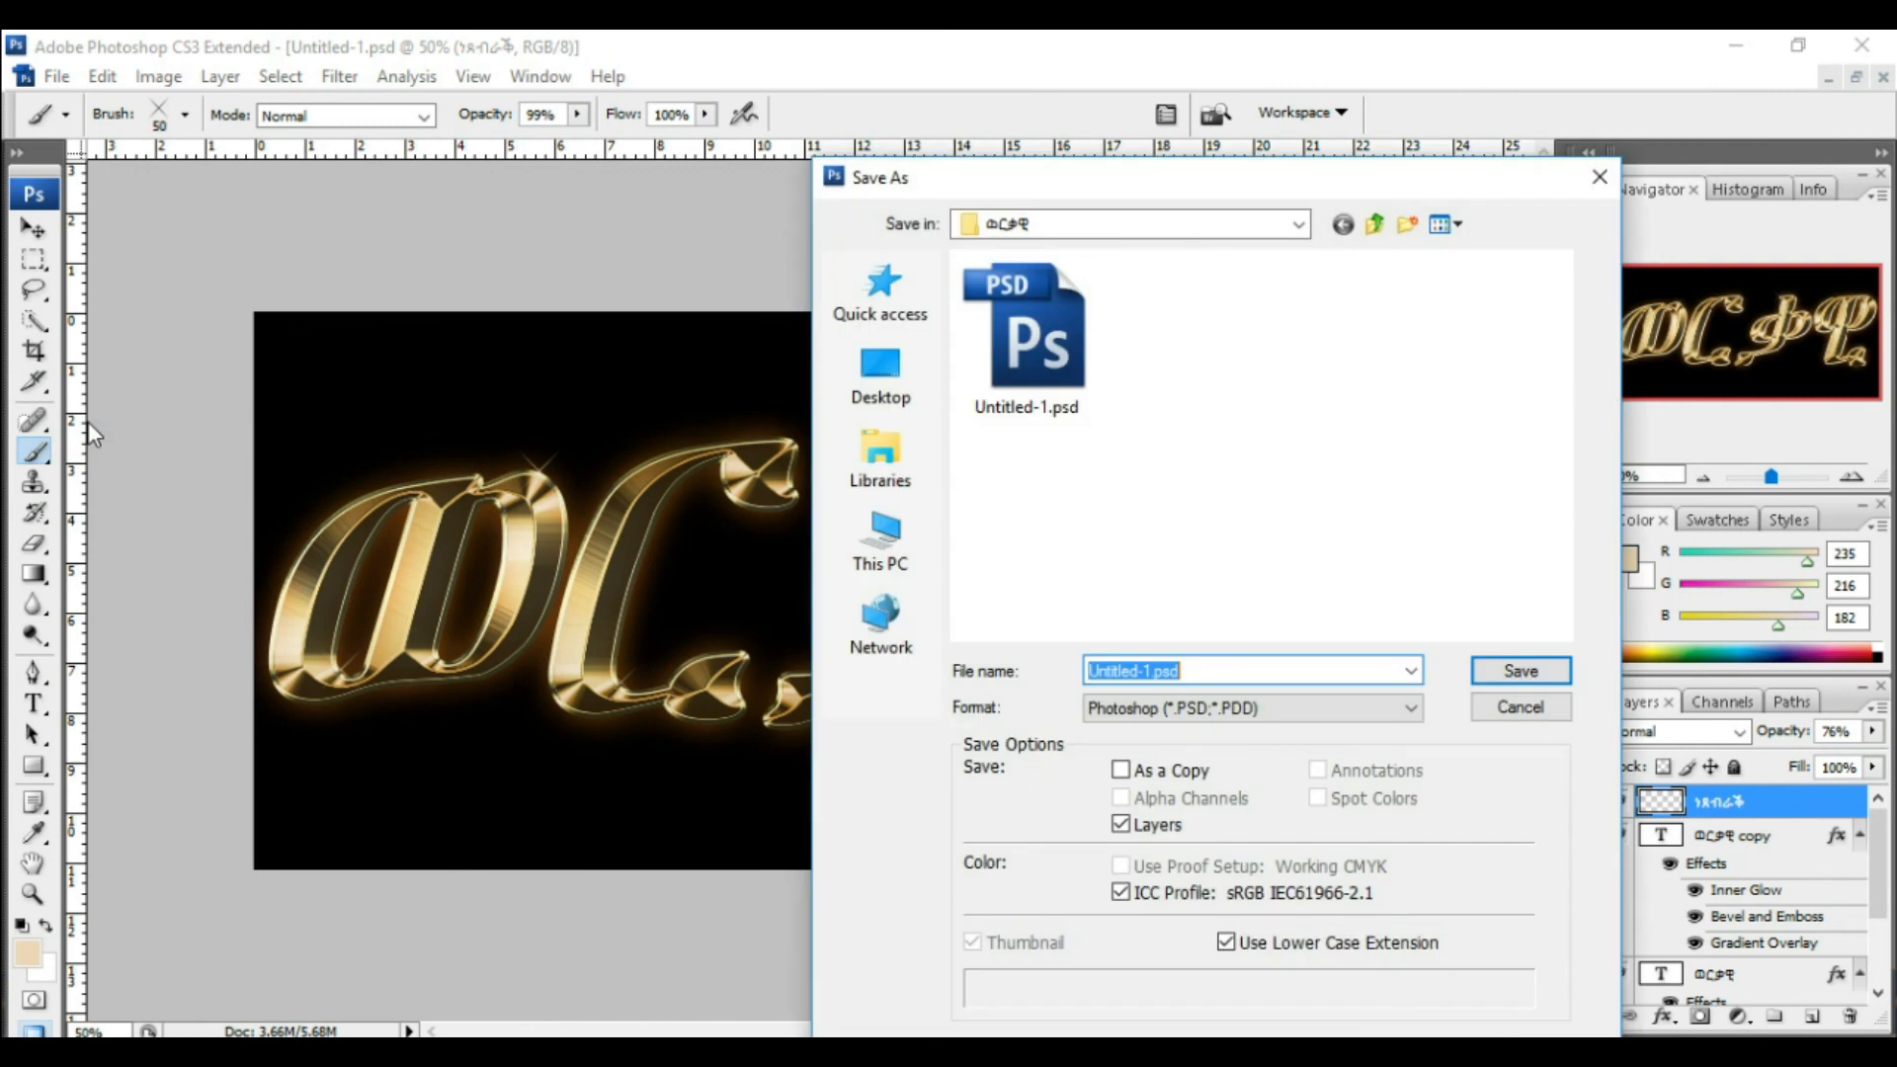
left_click(1415, 719)
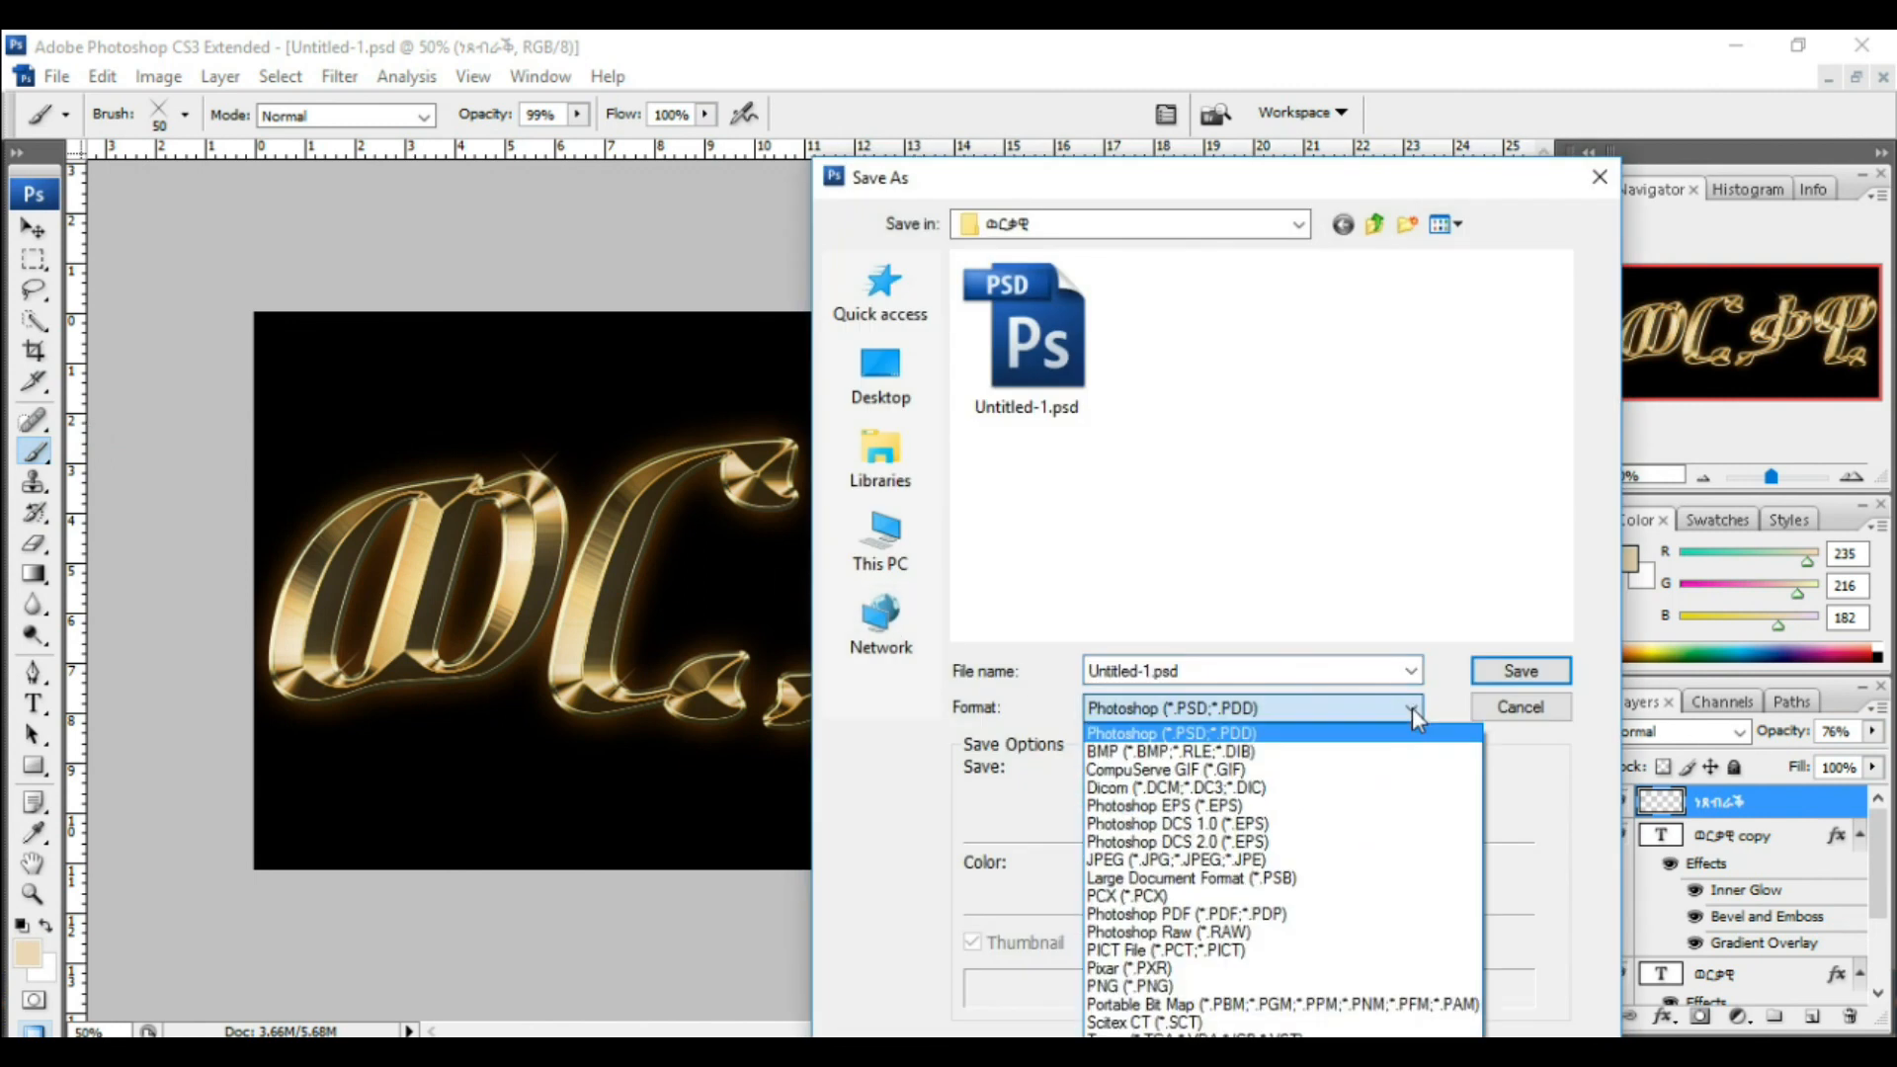
left_click(1315, 865)
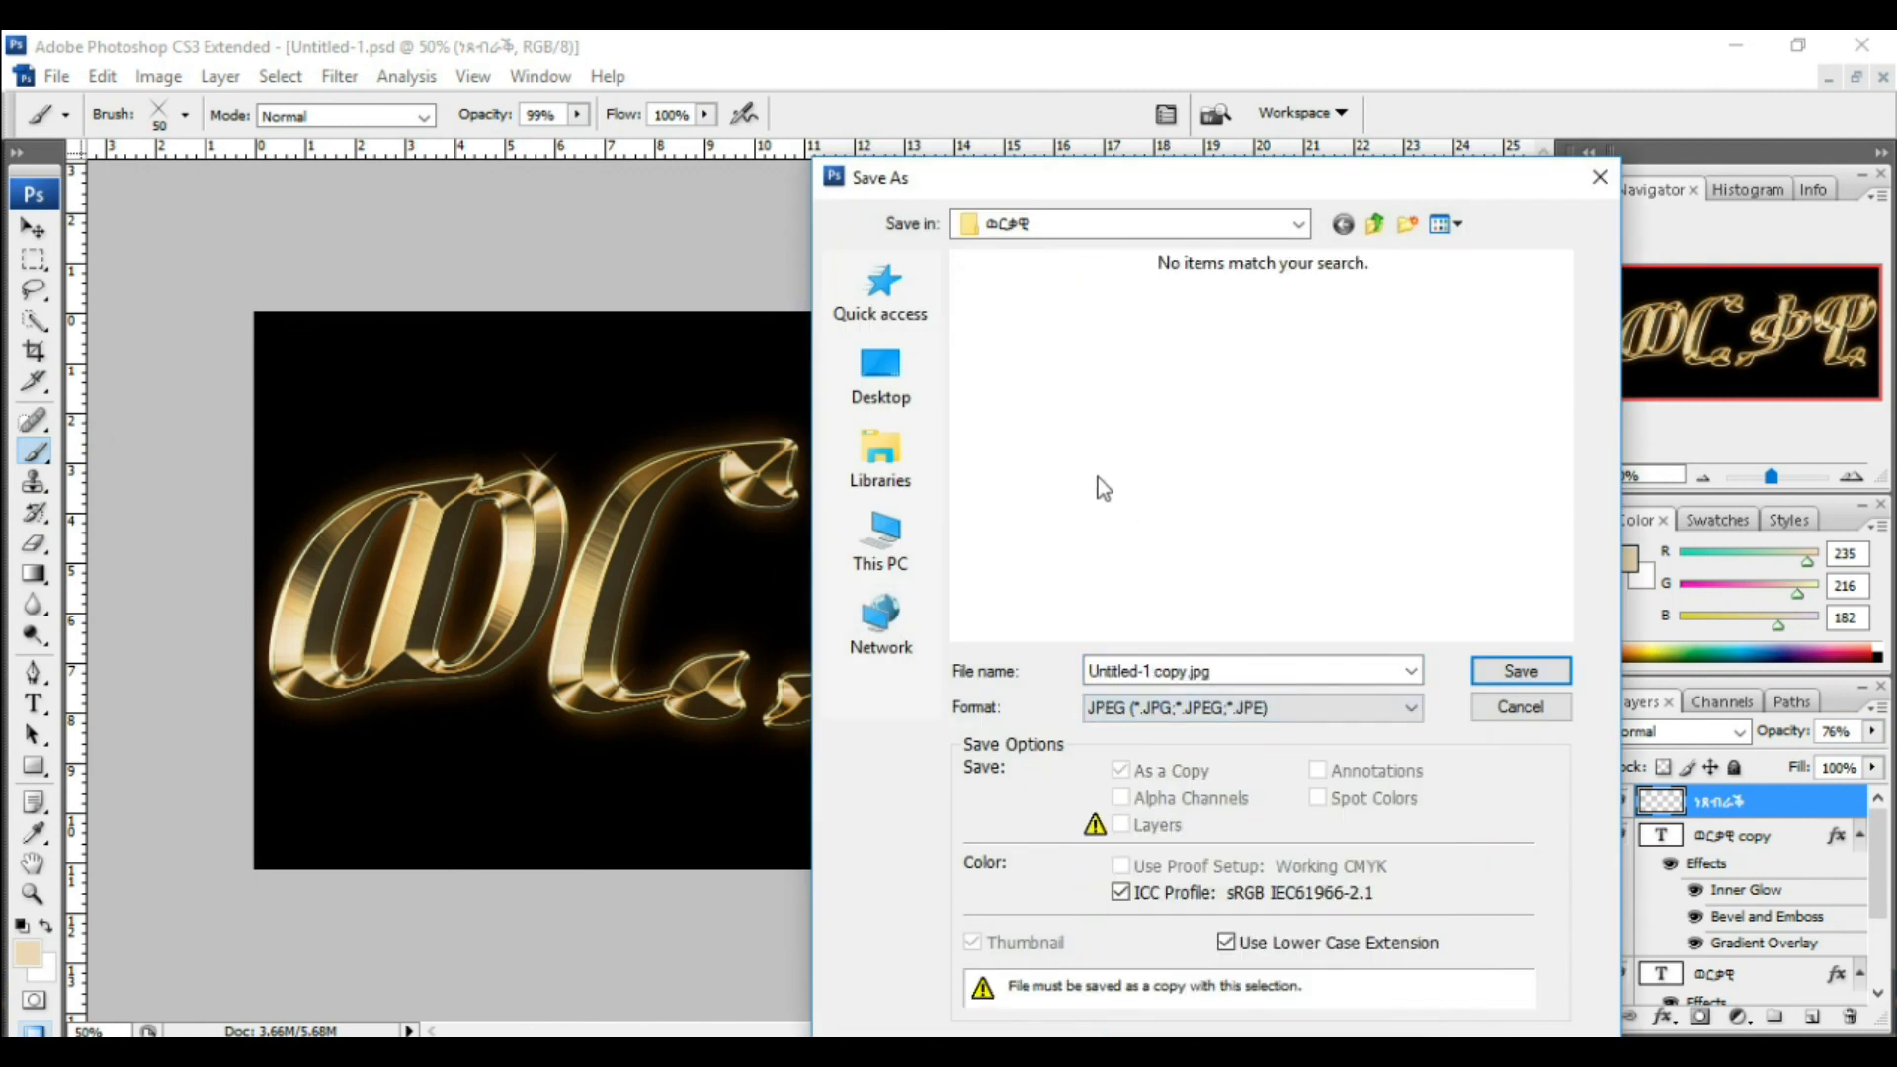
left_click(1194, 664)
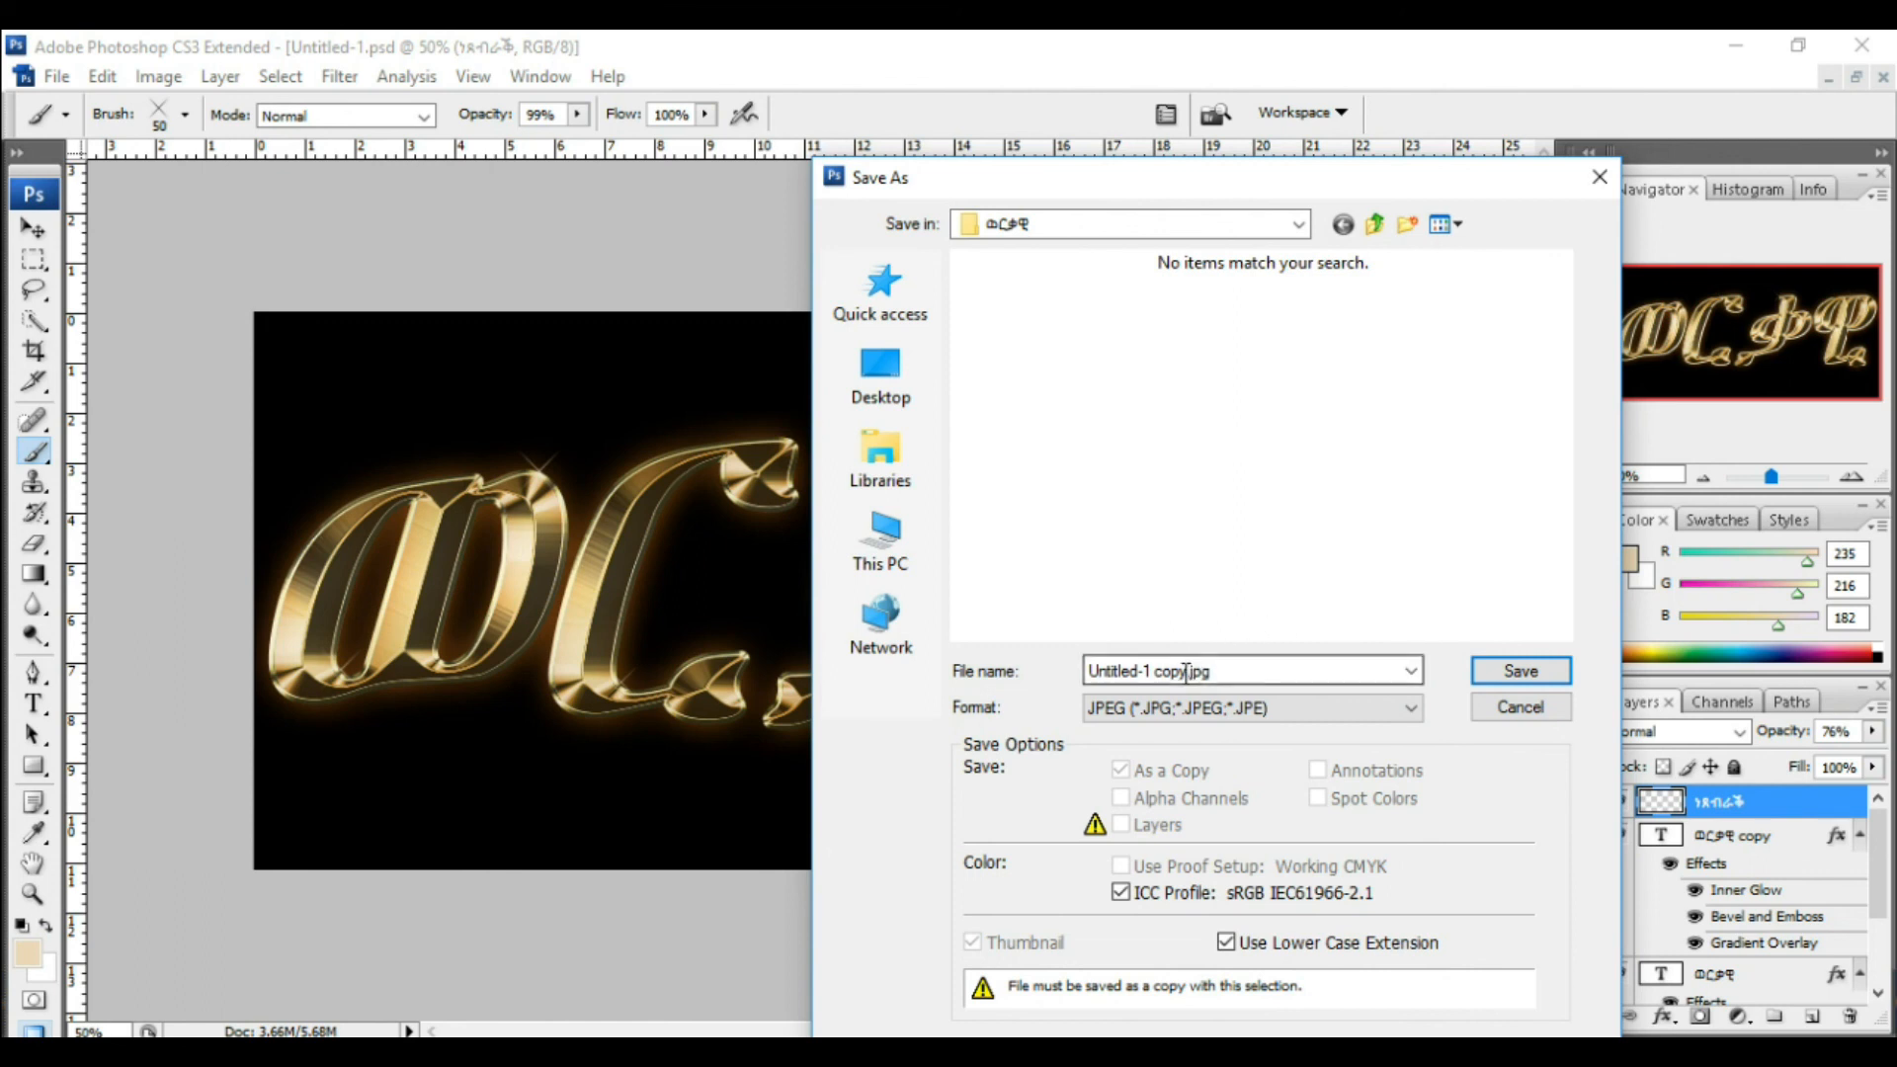
left_click_drag(1191, 669, 983, 636)
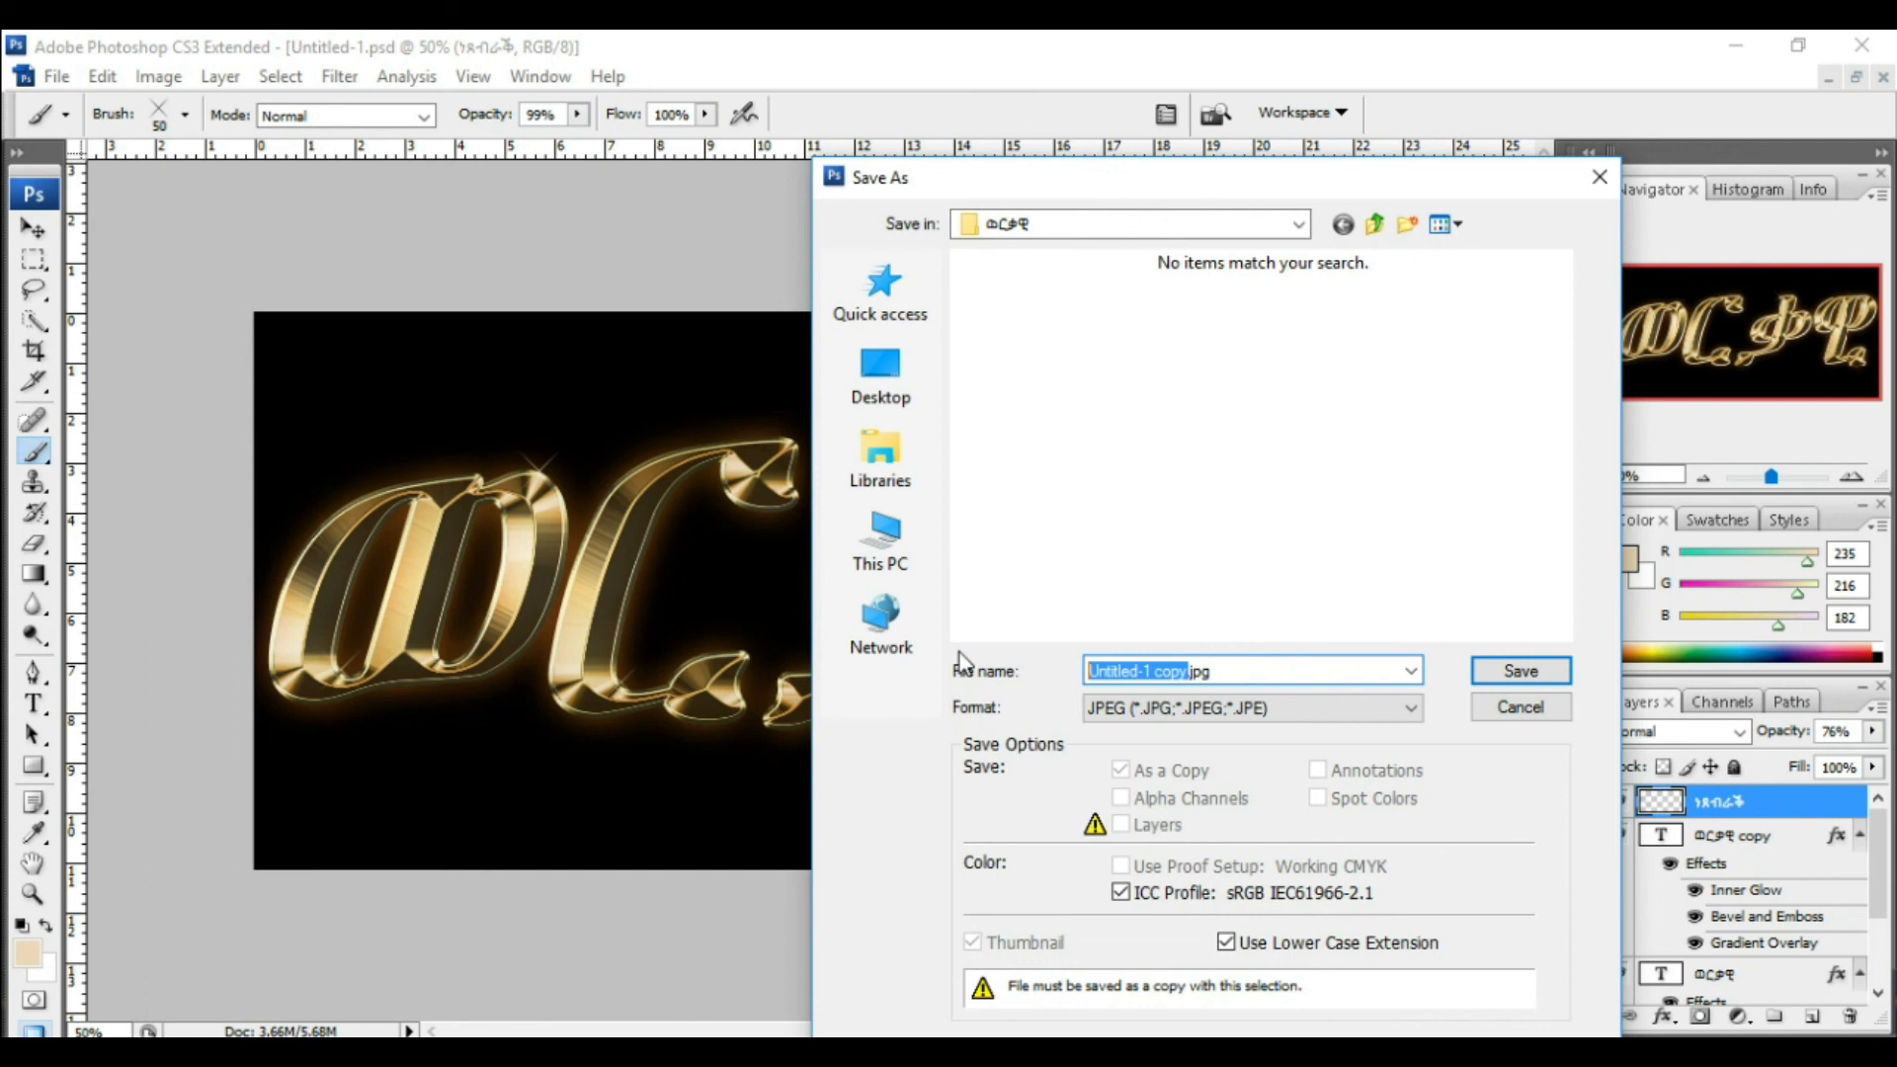
type("ወር")
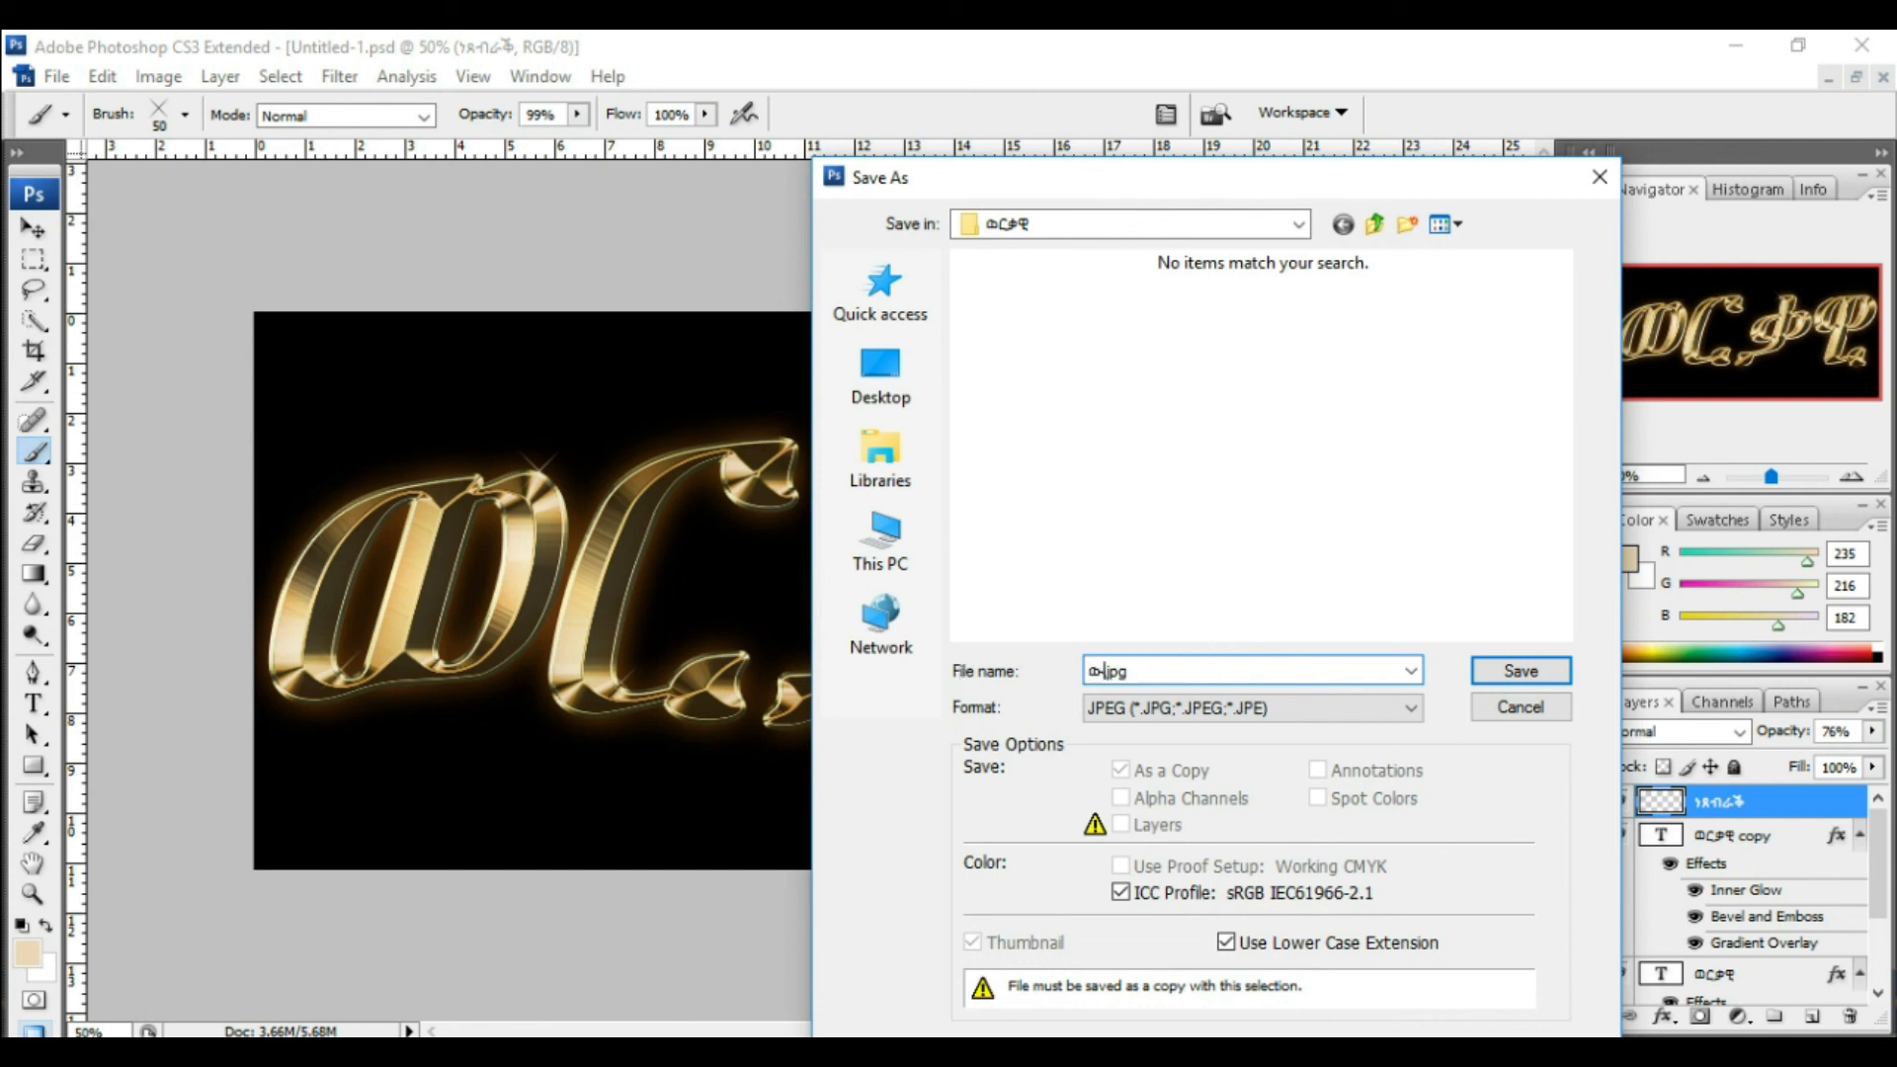
type("ቆወ")
type("ዊ")
left_click(1517, 680)
left_click(1116, 294)
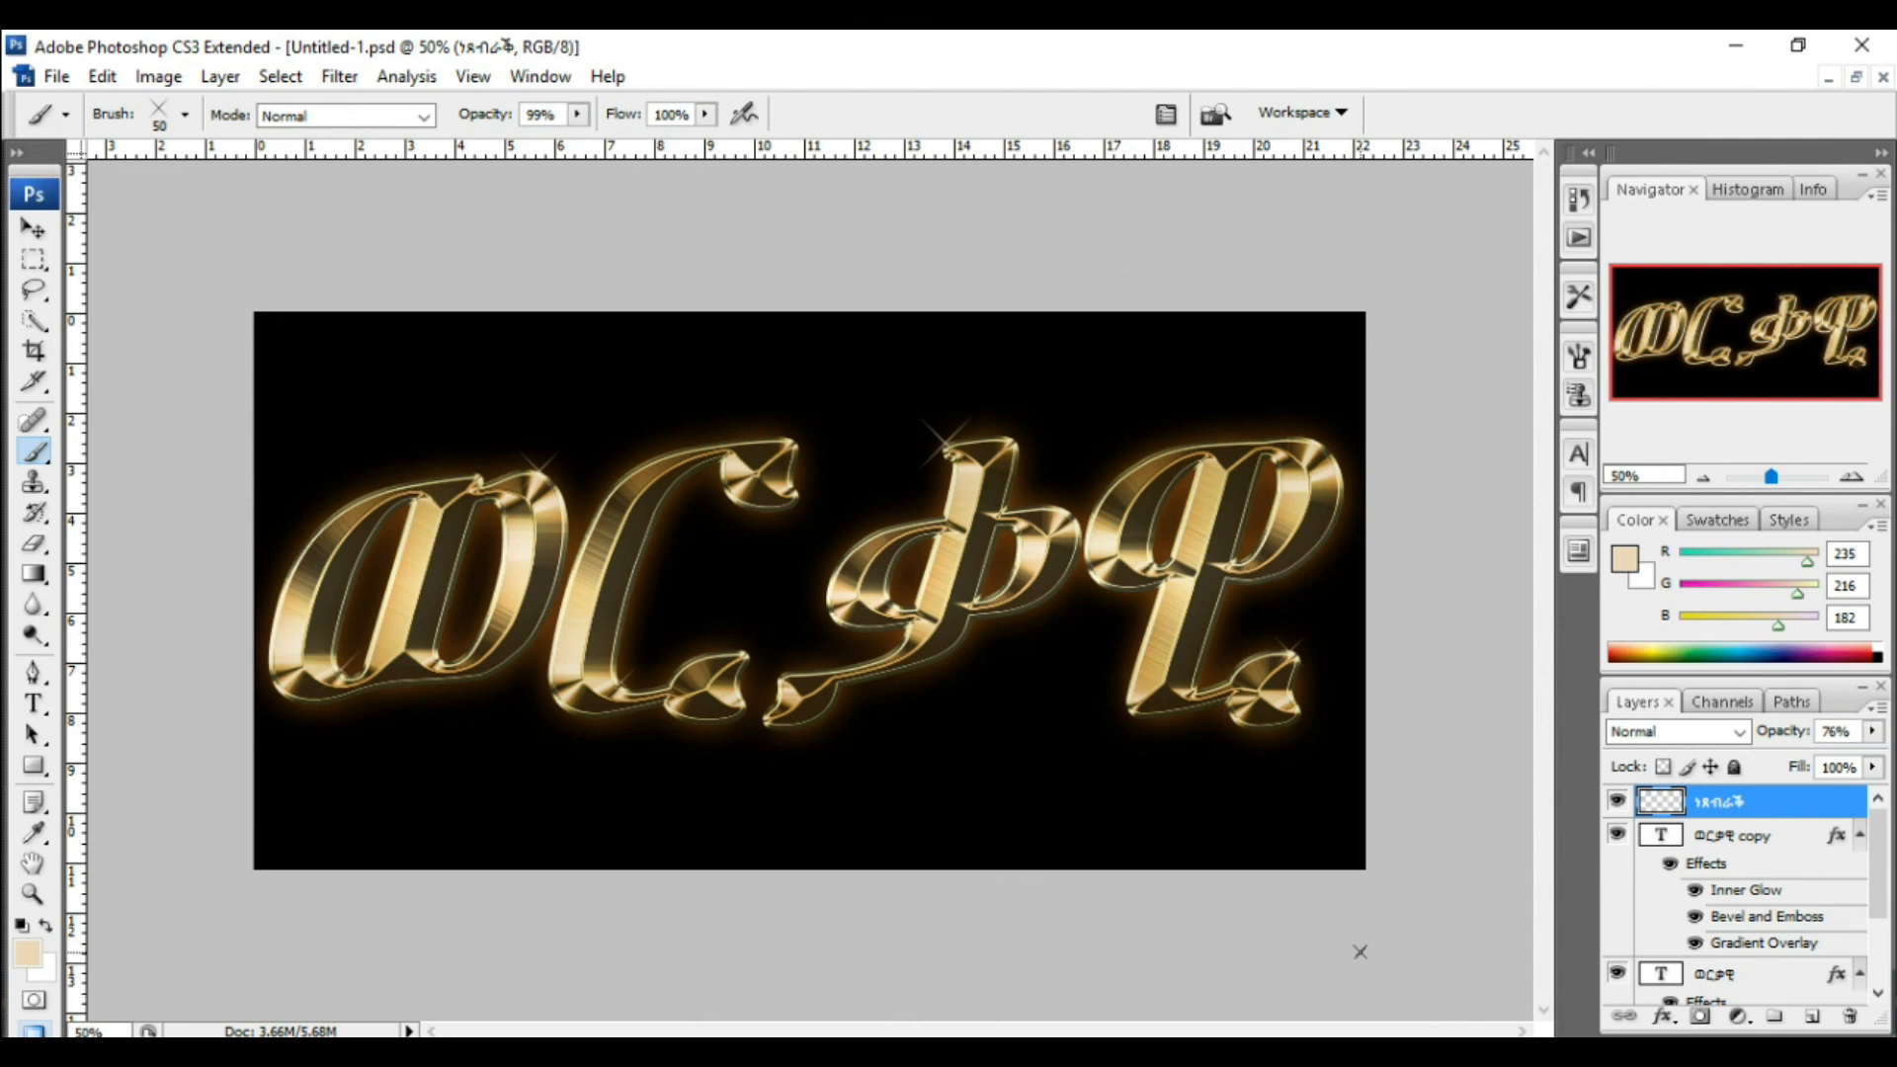
Step: Zoom in and out to inspect the finished gold lettering and sparkles
key("ctrl+plus")
key("ctrl+plus")
key("ctrl+plus")
key("ctrl+plus")
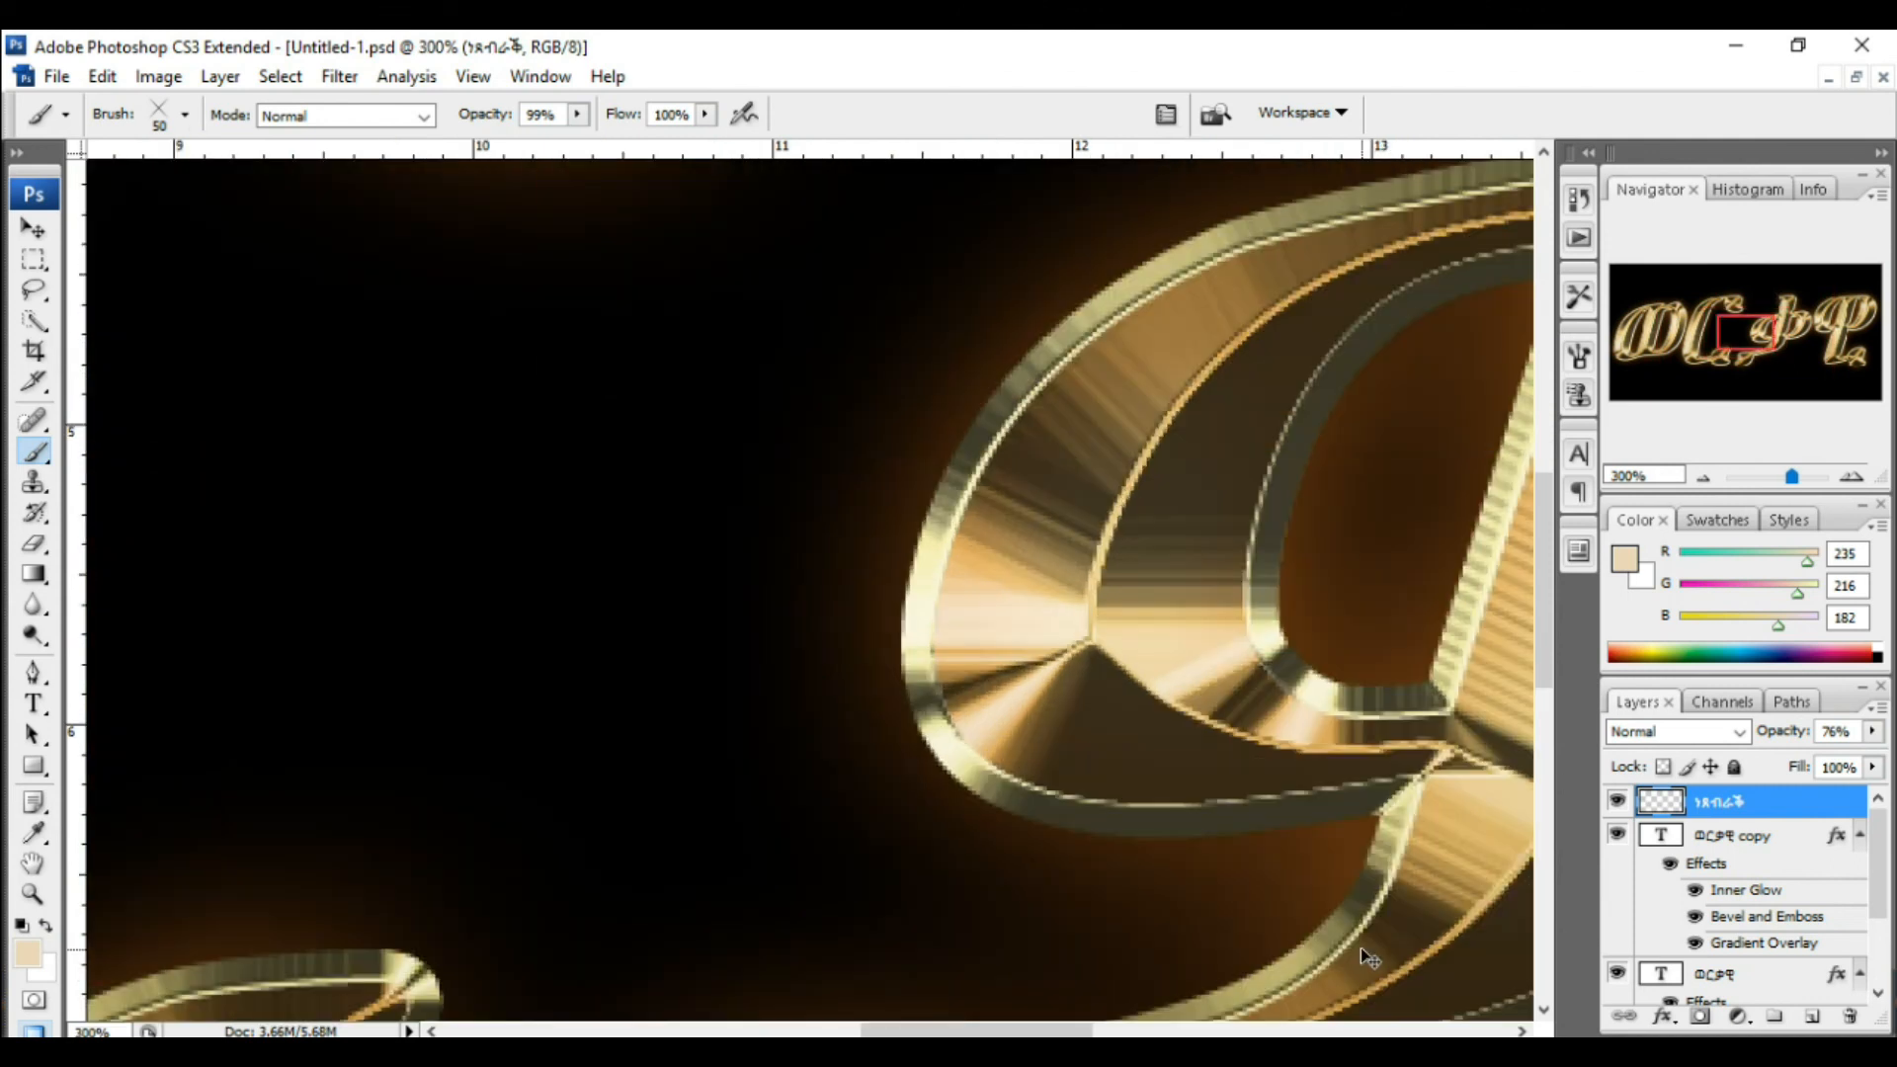
key("ctrl+minus")
key("ctrl+minus")
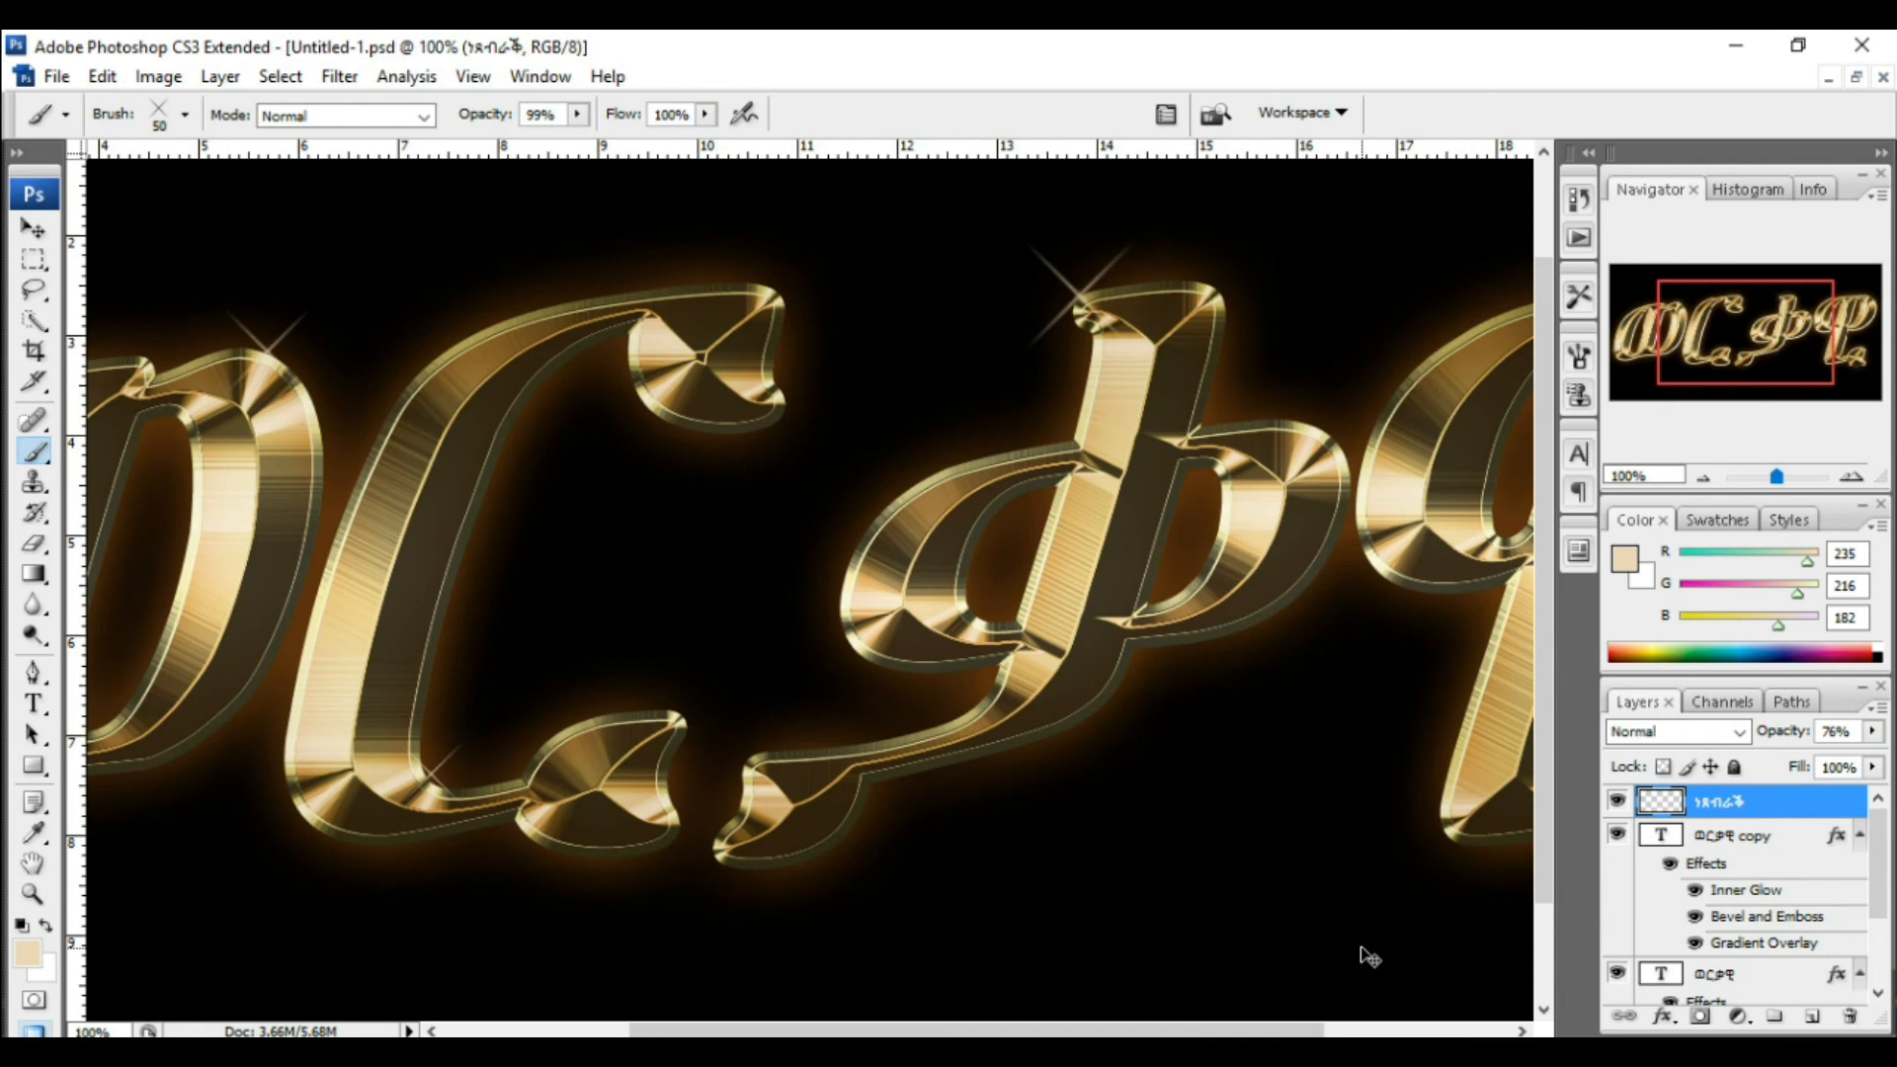
key("ctrl+minus")
key("ctrl+minus")
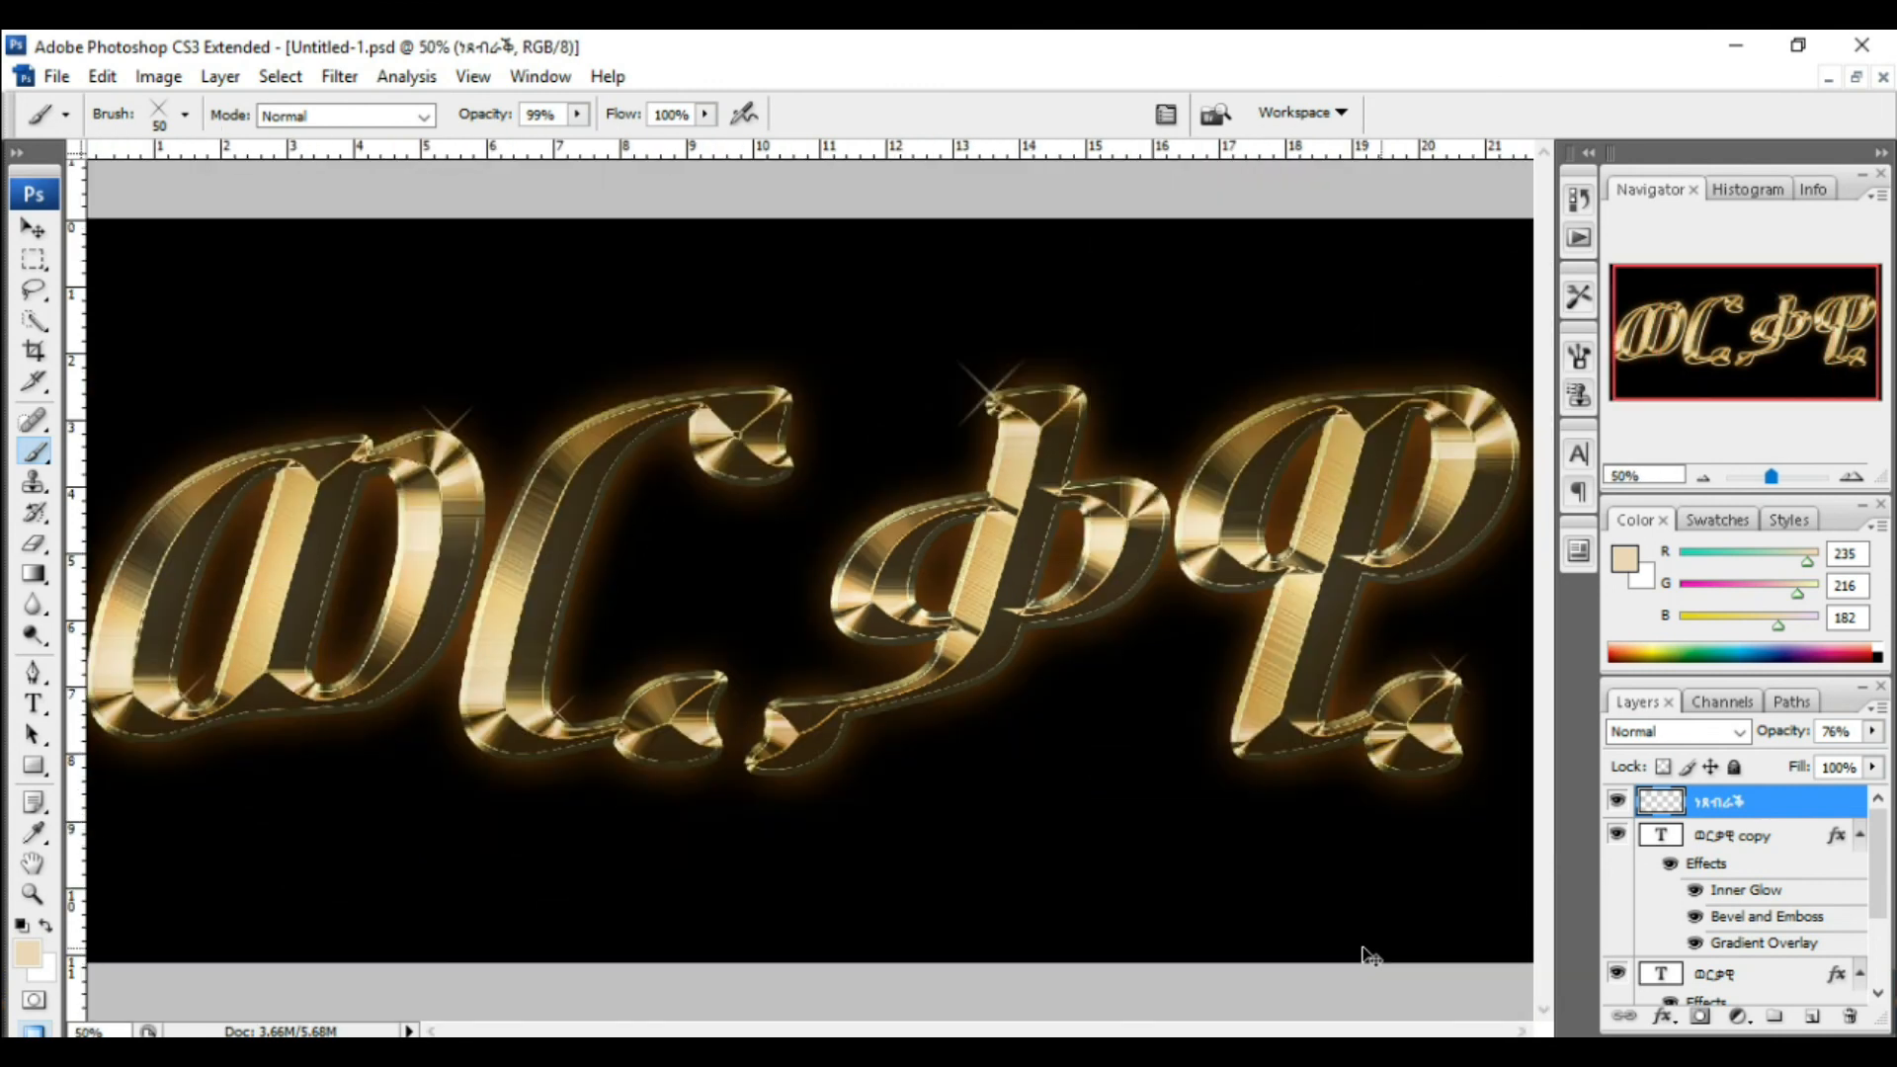
key("ctrl+minus")
key("ctrl+minus")
key("ctrl+minus")
key("ctrl+minus")
key("ctrl+plus")
key("ctrl+plus")
key("ctrl+plus")
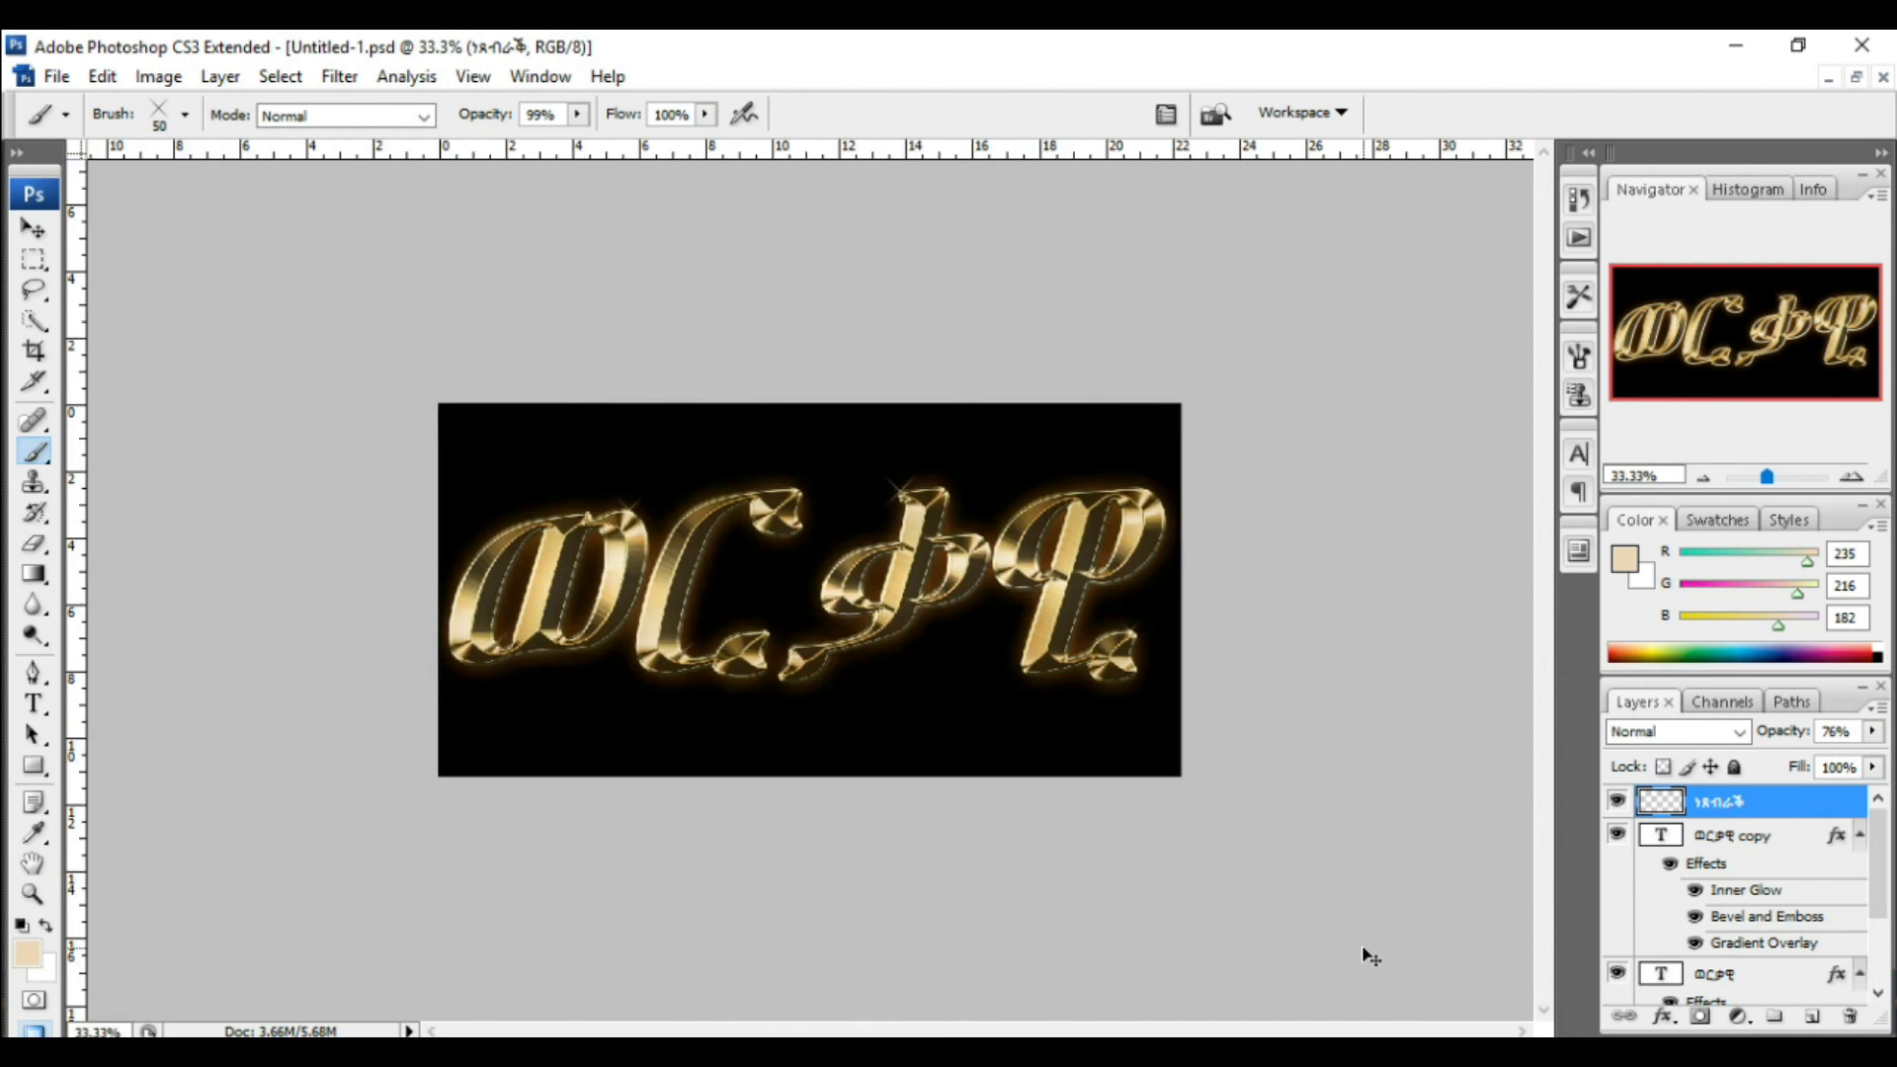
key("ctrl+plus")
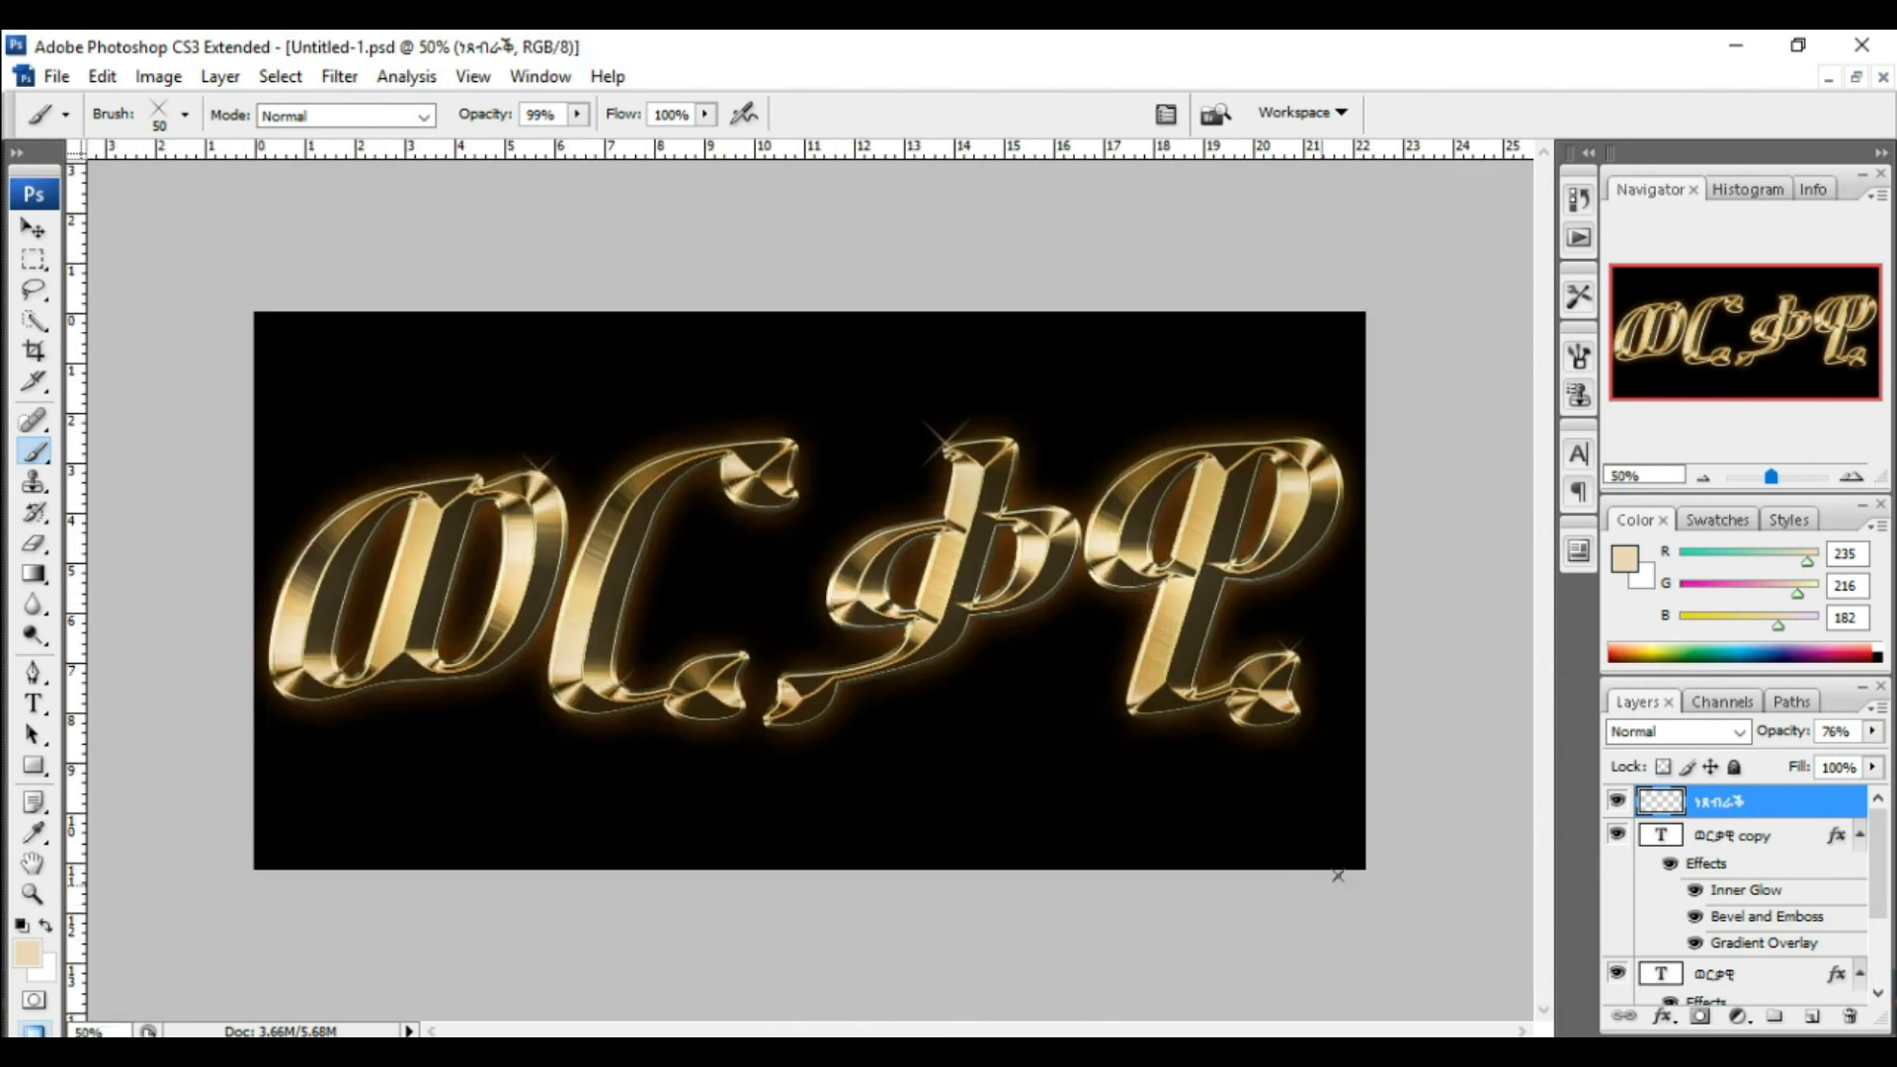